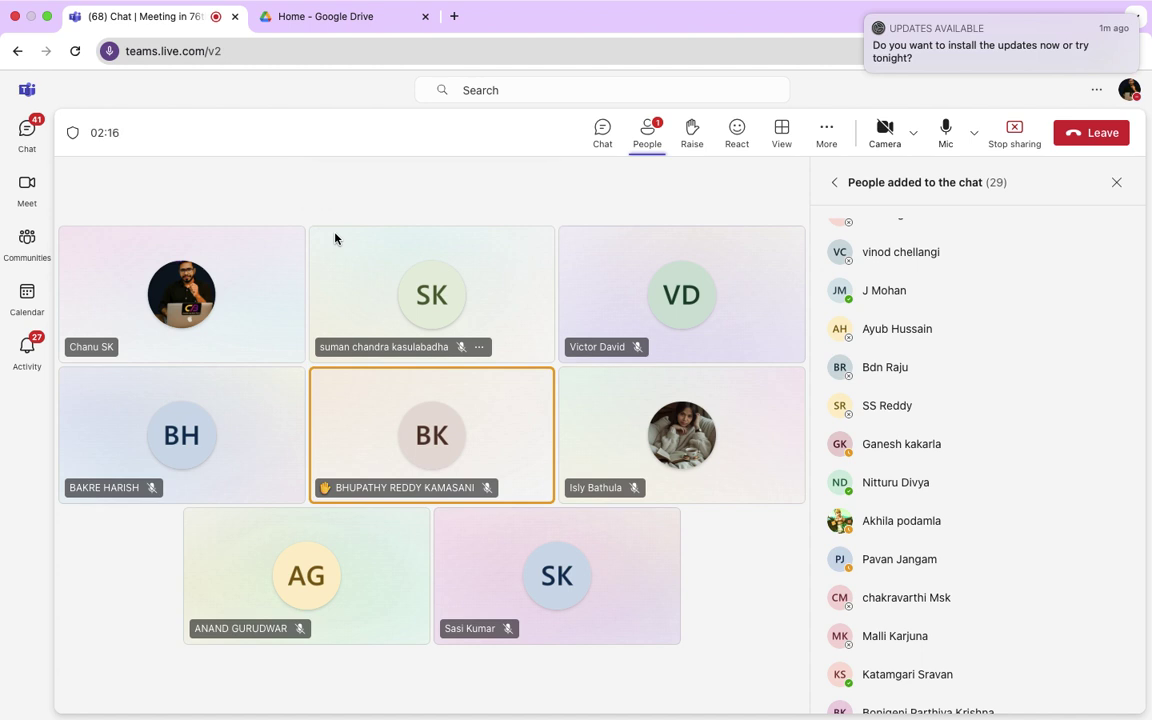
Step: Show the meeting participants and open the full list of people added to the chat
{"action": "left_click", "coordinate": [656, 129]}
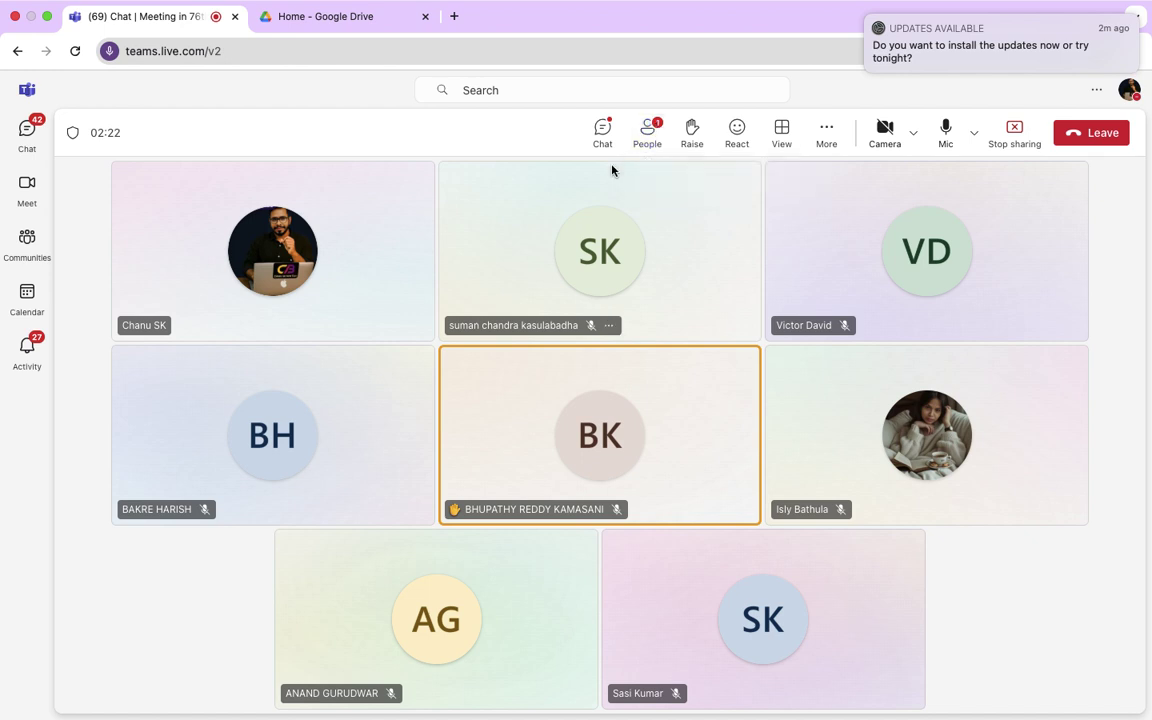
{"action": "left_click", "coordinate": [647, 136]}
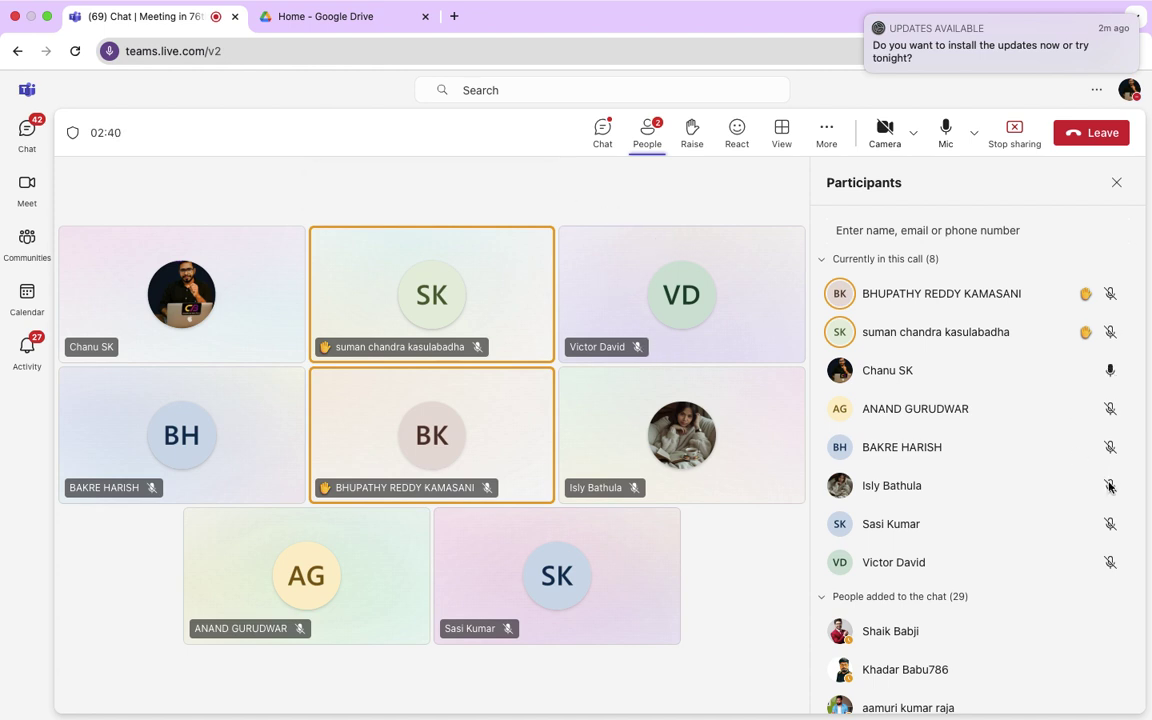
{"action": "scroll", "coordinate": [1008, 452], "scroll_direction": "down", "scroll_amount": 10}
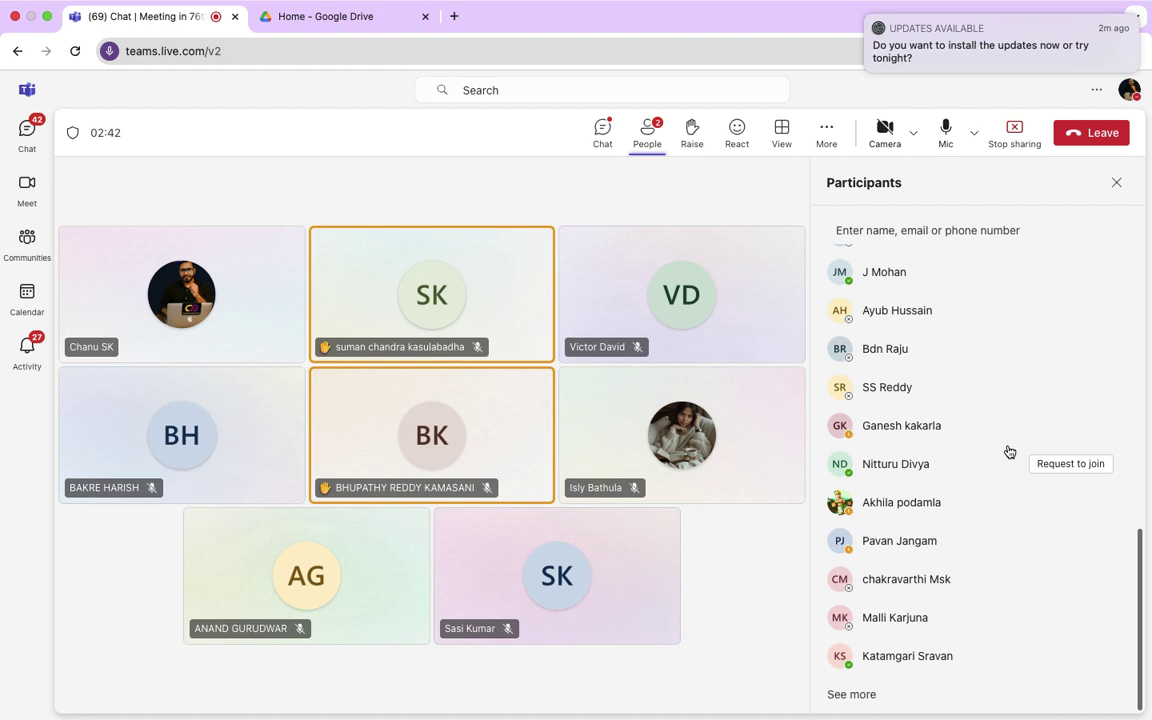
{"action": "left_click", "coordinate": [870, 694]}
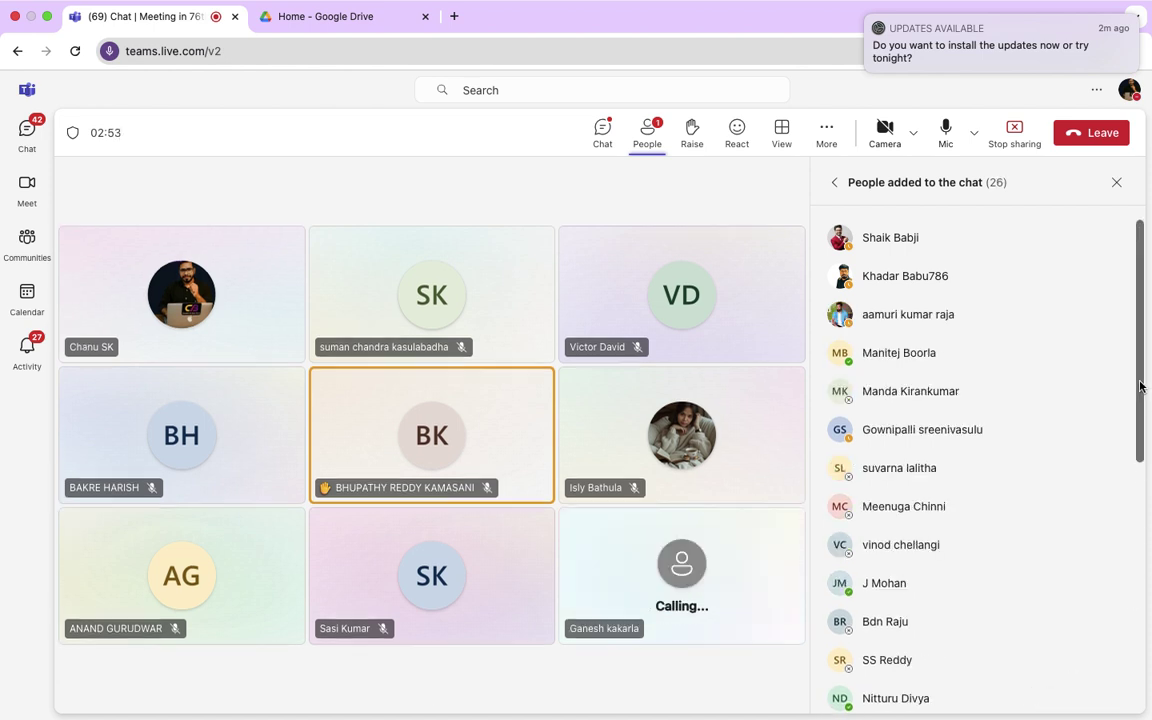
Step: Request further people from the chat list who are not in the call to join the meeting
{"action": "left_click_drag", "start_coordinate": [1140, 386], "coordinate": [1134, 522]}
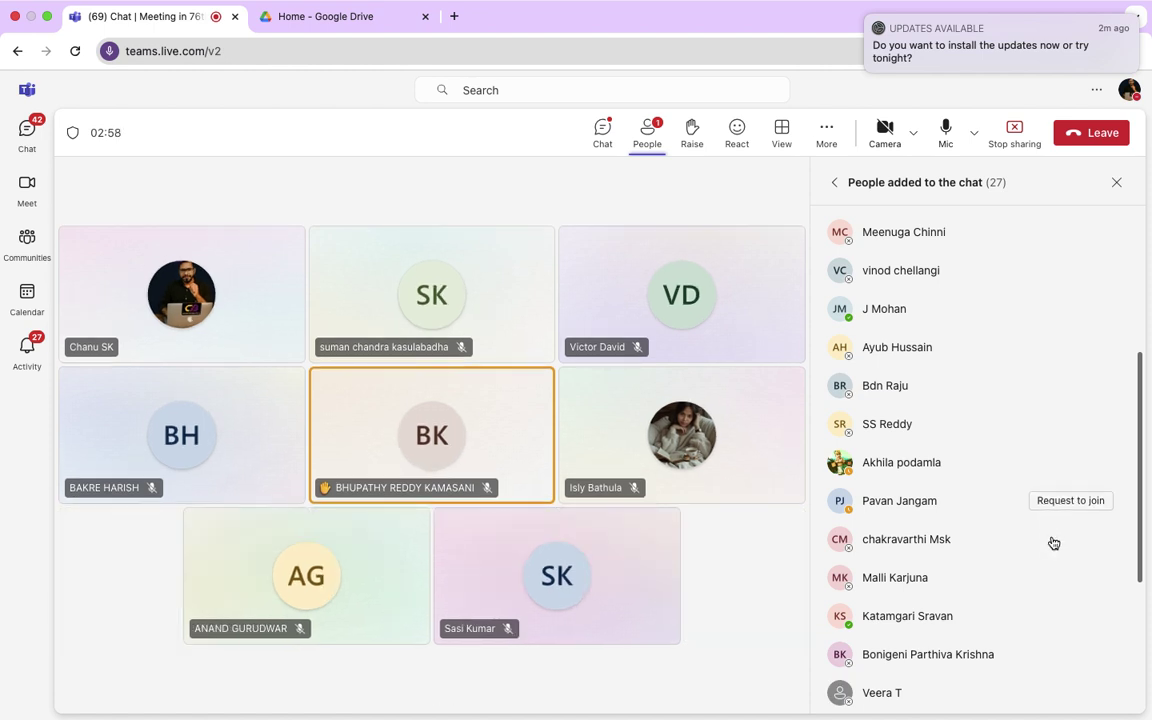
{"action": "left_click", "coordinate": [1052, 541]}
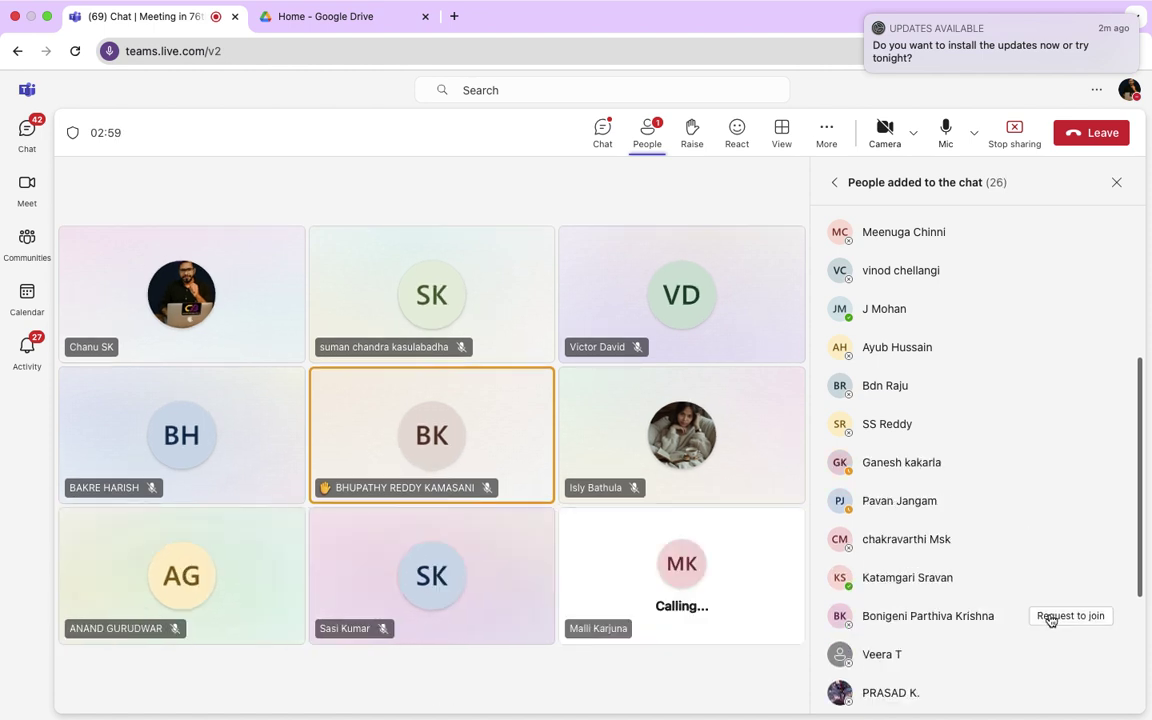
{"action": "left_click", "coordinate": [1050, 617]}
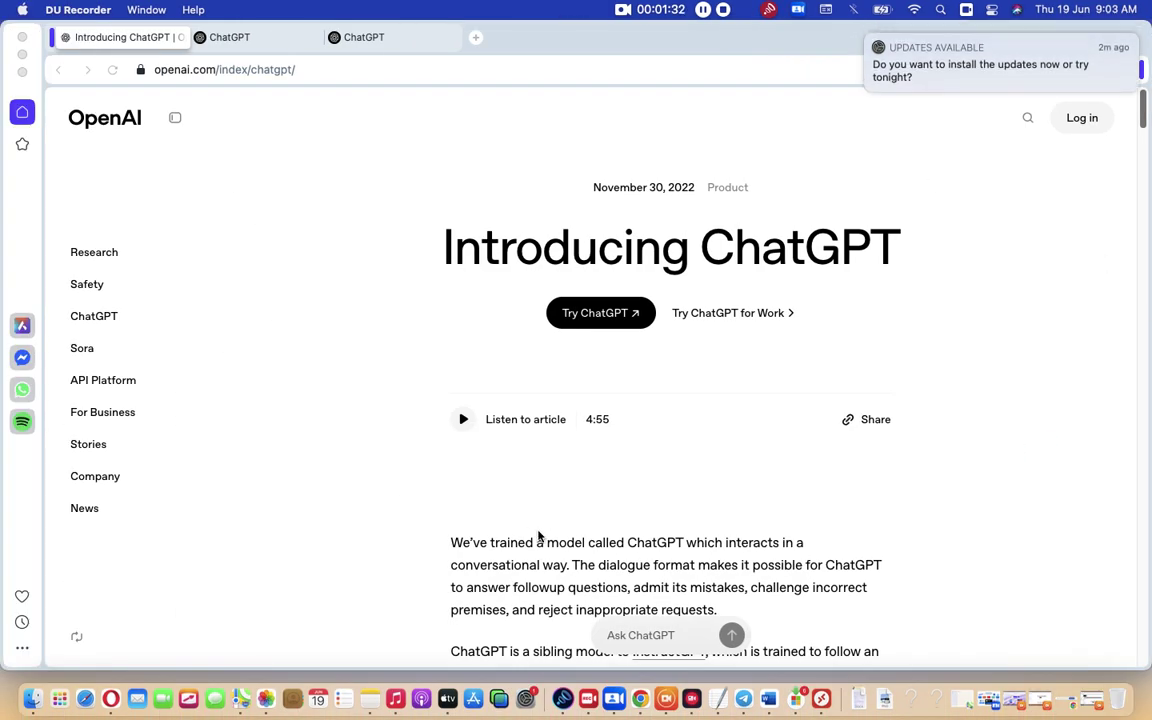
Step: Switch to Microsoft Remote Desktop, reconnect to the SAP server PC and dismiss the SAP logout messages
{"action": "left_click", "coordinate": [821, 698]}
{"action": "double_click", "coordinate": [200, 220]}
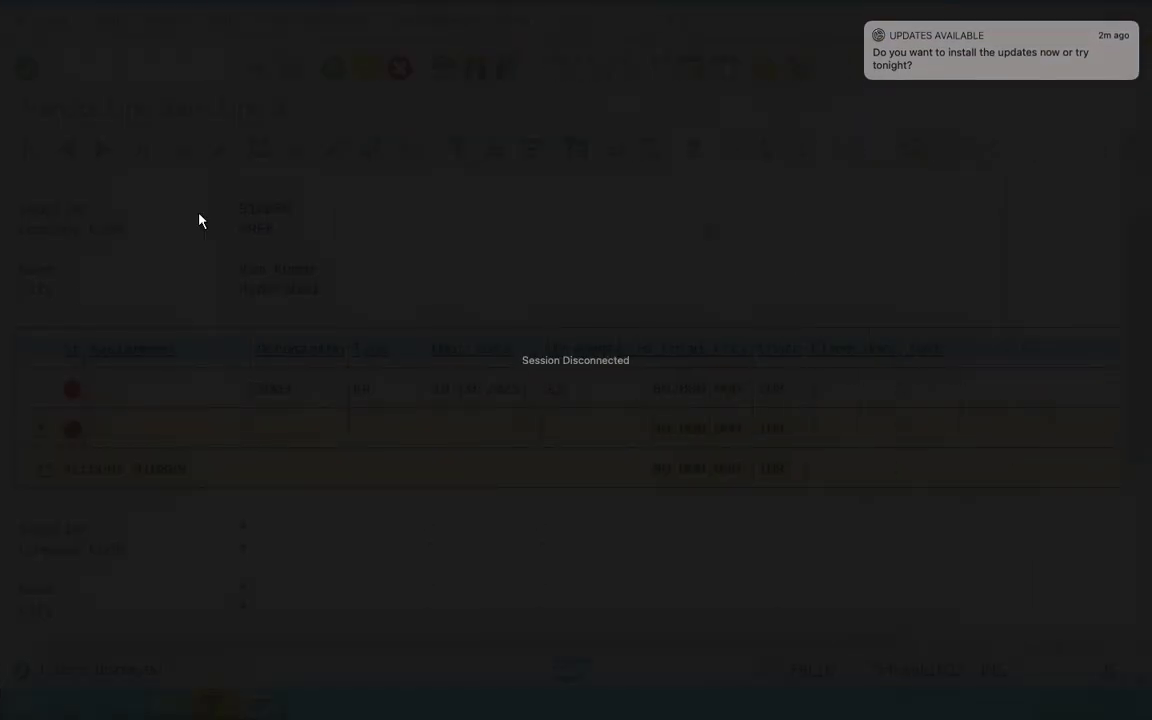
{"action": "left_click", "coordinate": [624, 432]}
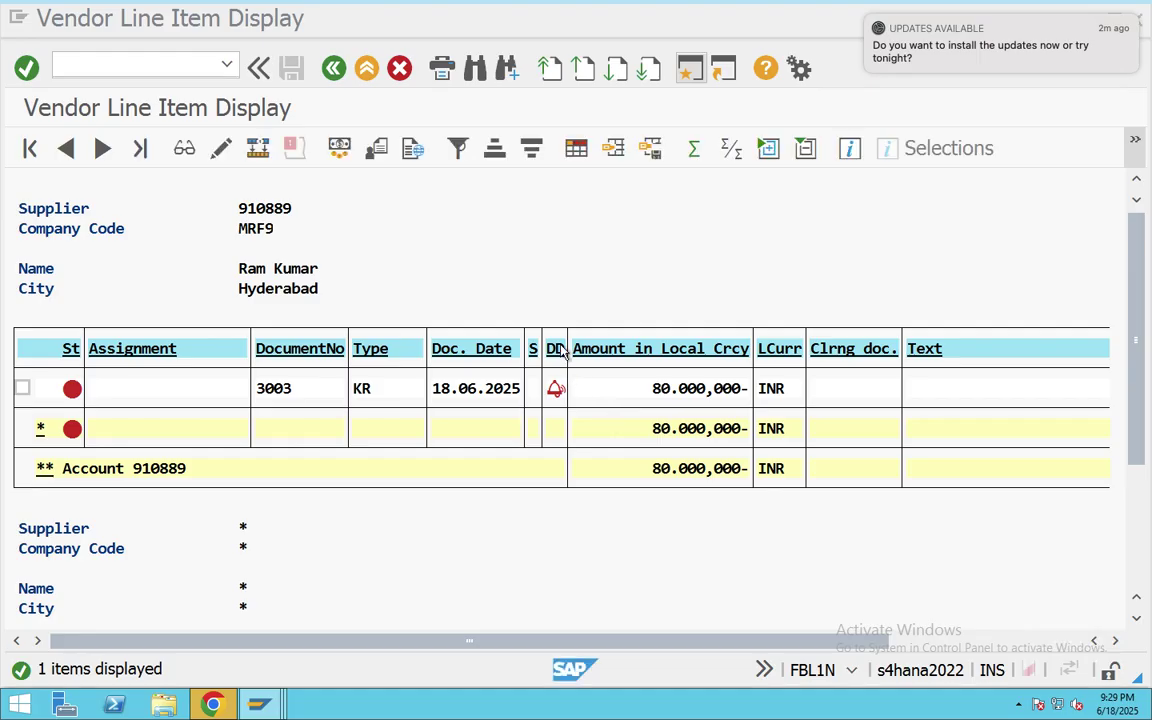
{"action": "left_click", "coordinate": [597, 437]}
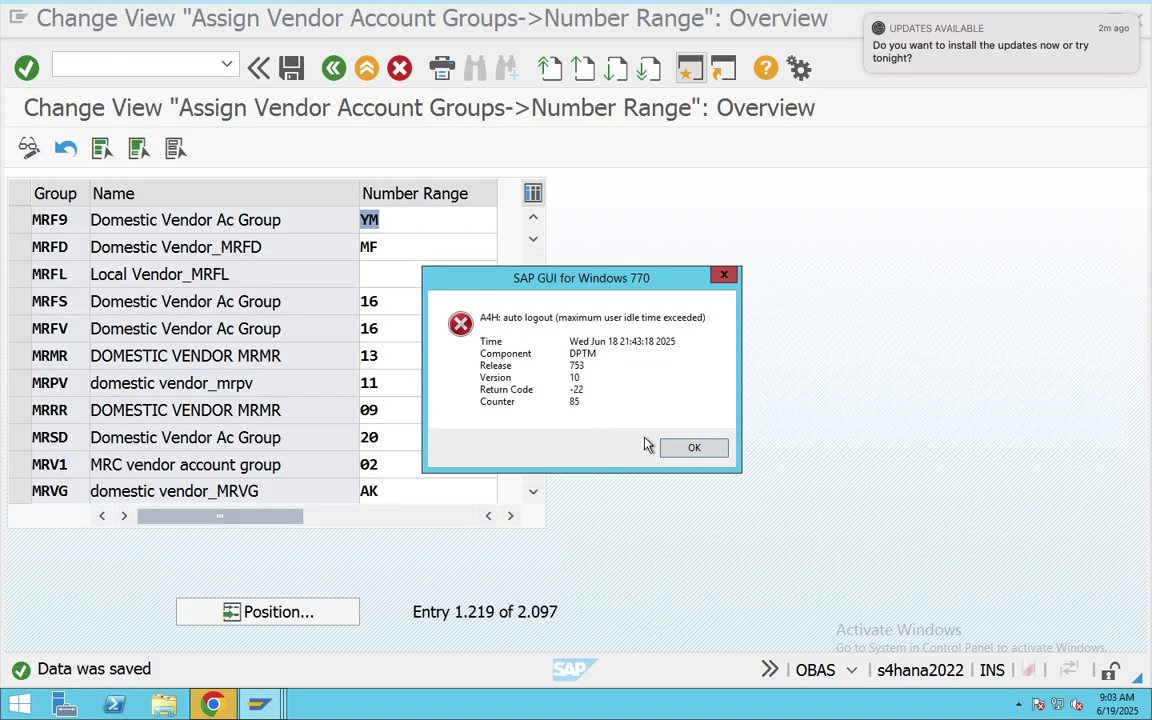
{"action": "left_click", "coordinate": [681, 449]}
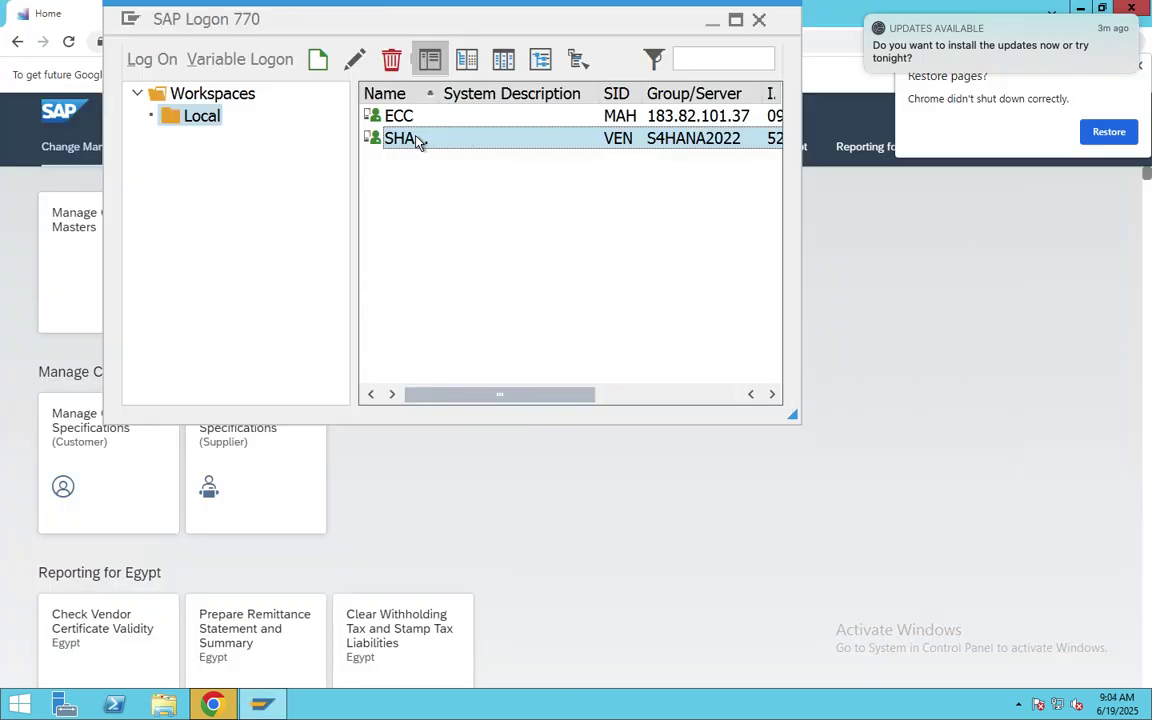
Step: Log on to client 400 on the S4HANA2022 server as s4user87 with the account password
{"action": "double_click", "coordinate": [418, 140]}
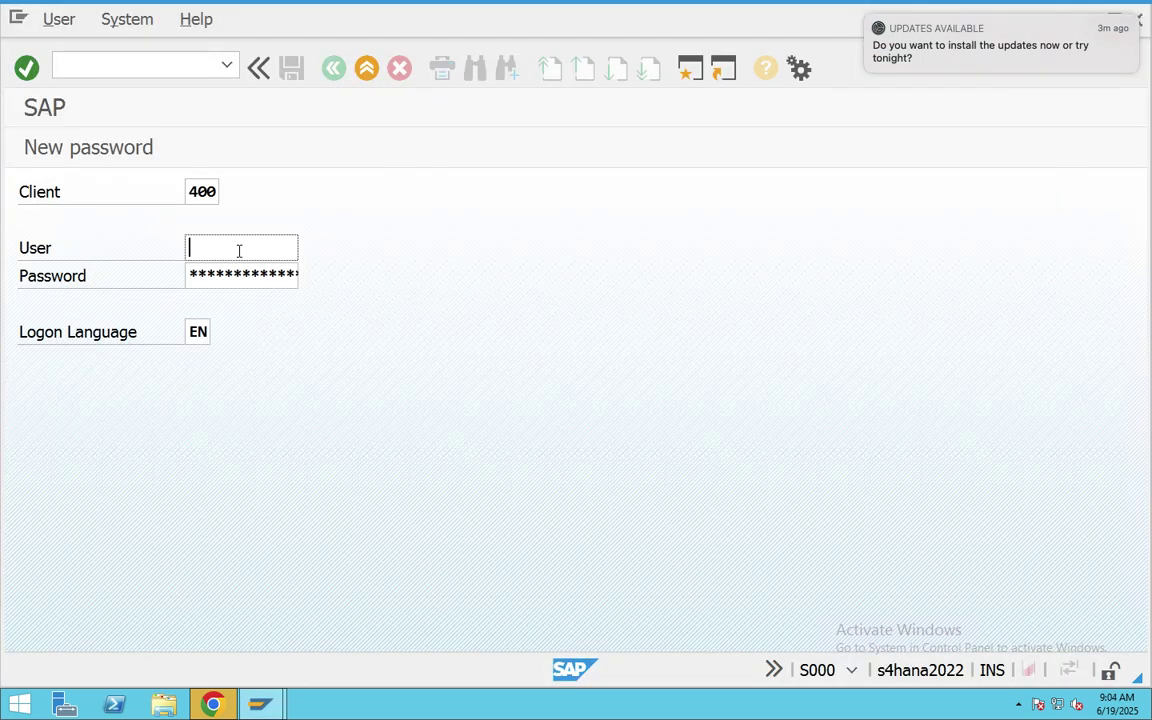
{"action": "left_click", "coordinate": [239, 250]}
{"action": "left_click", "coordinate": [258, 271]}
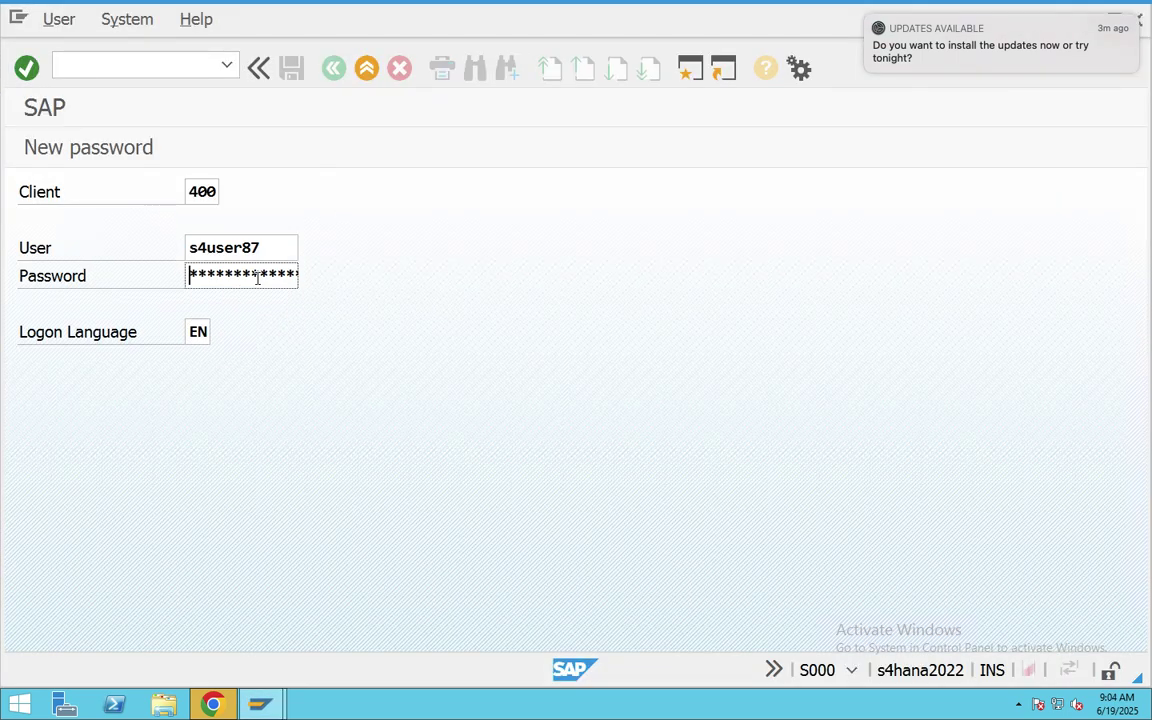
{"action": "type", "text": "********"}
{"action": "key", "text": "Return"}
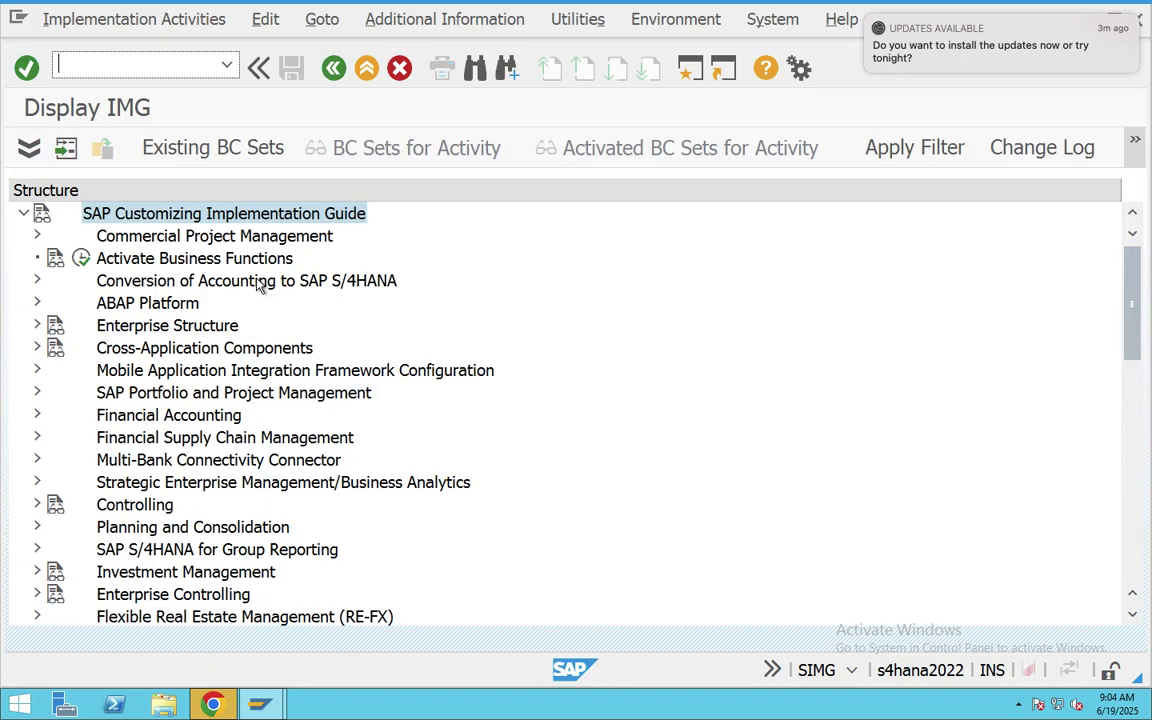
Step: Leave the IMG display and run transaction SPRO from the SAP Easy Access screen
{"action": "left_click", "coordinate": [336, 68]}
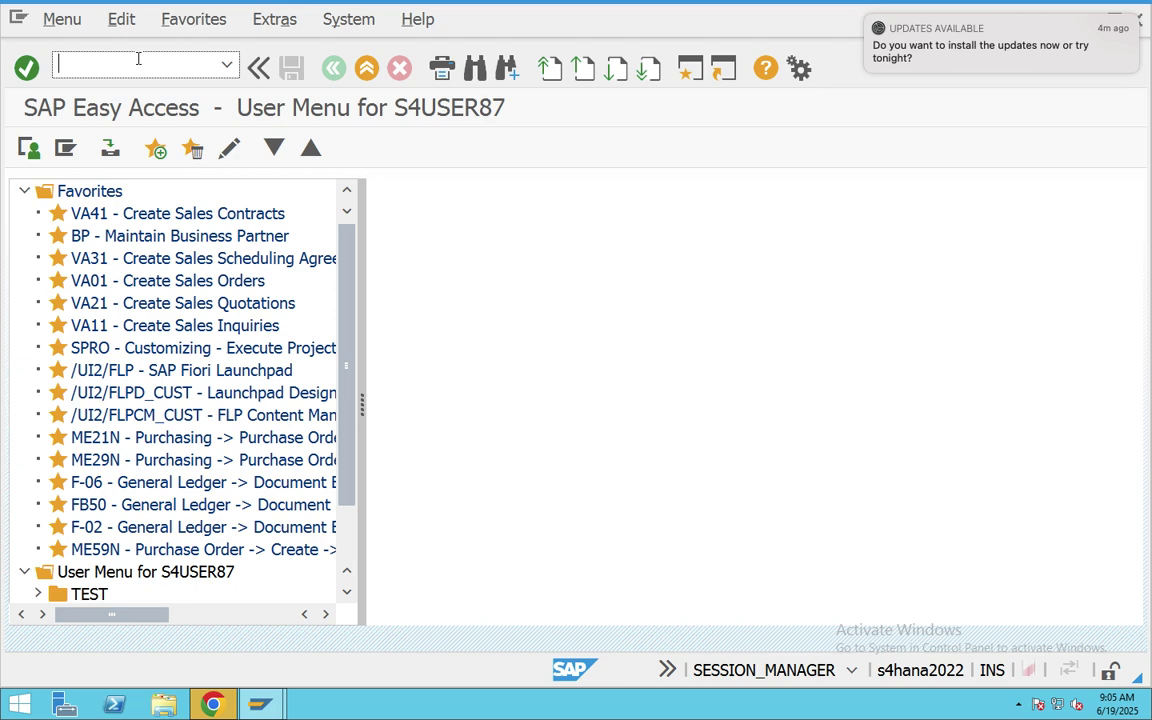
{"action": "type", "text": "SPE"}
{"action": "key", "text": "BackSpace"}
{"action": "type", "text": "RO"}
{"action": "key", "text": "Return"}
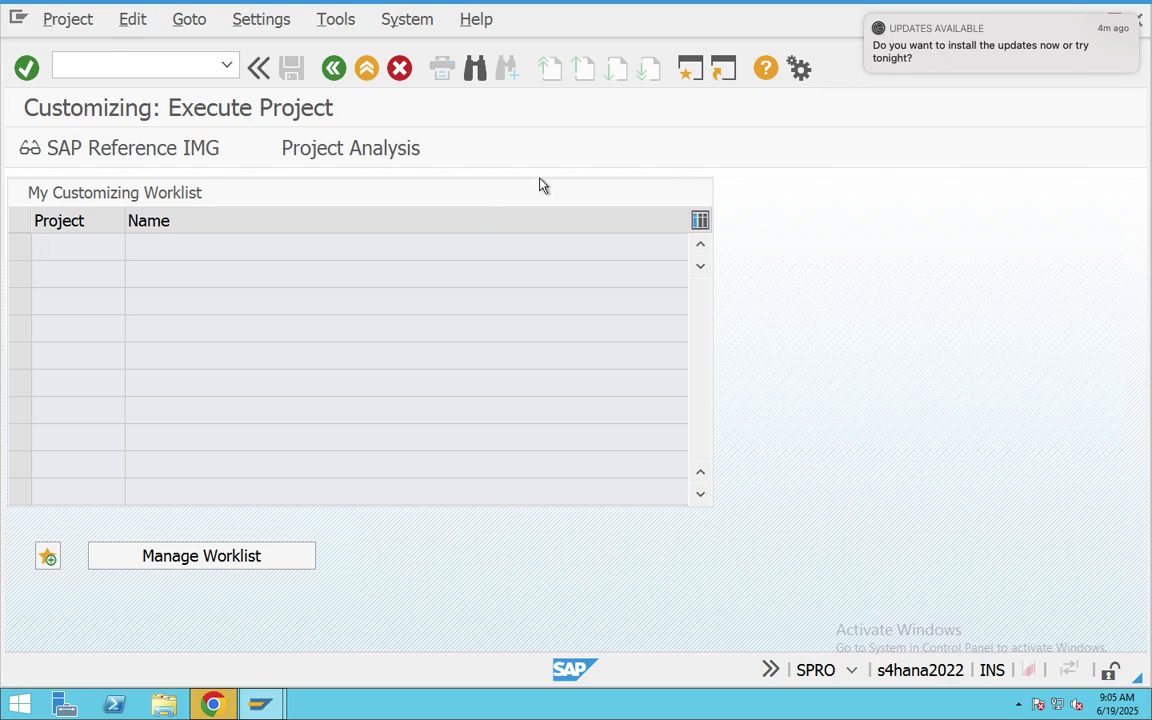
Step: Switch to Chrome to check the Teams meeting and return to the SAP remote desktop session
{"action": "key", "text": "ctrl+Left"}
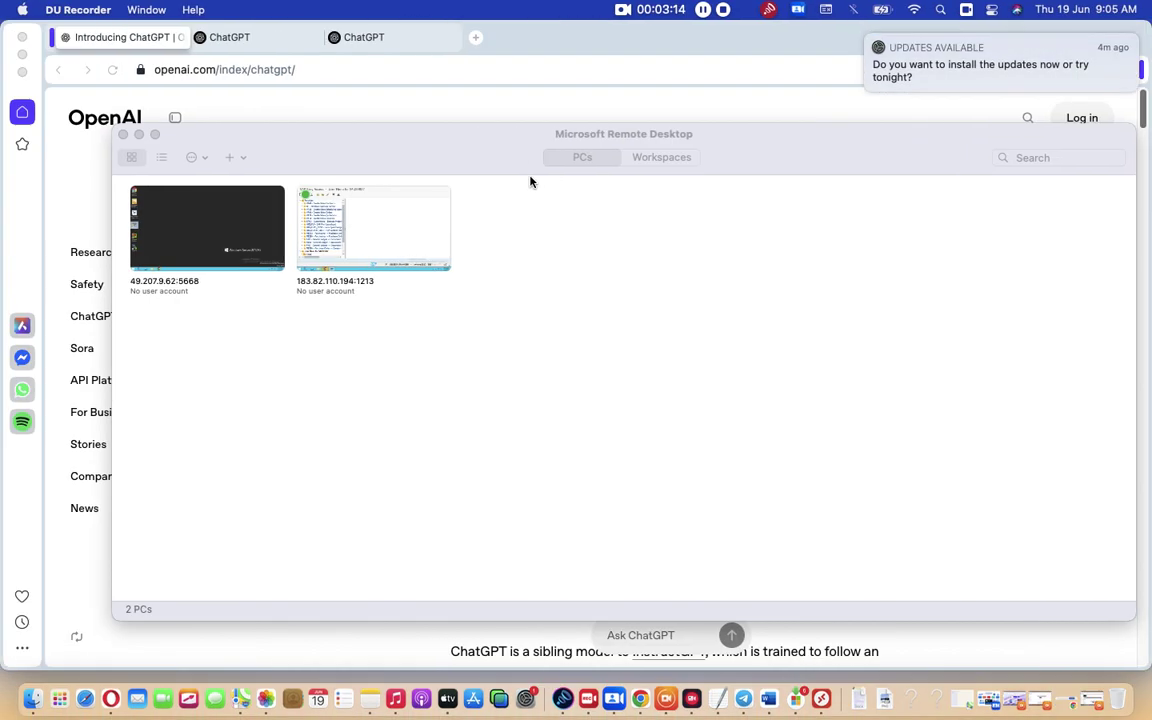
{"action": "left_click", "coordinate": [640, 699]}
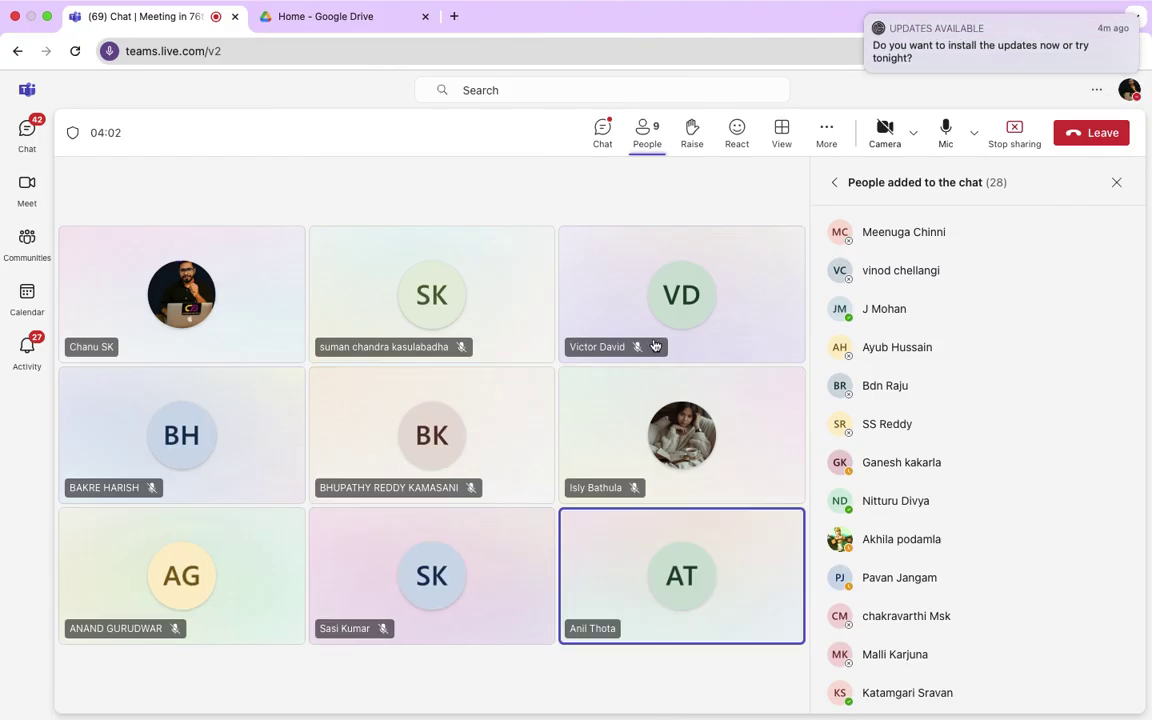
{"action": "key", "text": "ctrl+Left"}
{"action": "left_click", "coordinate": [815, 698]}
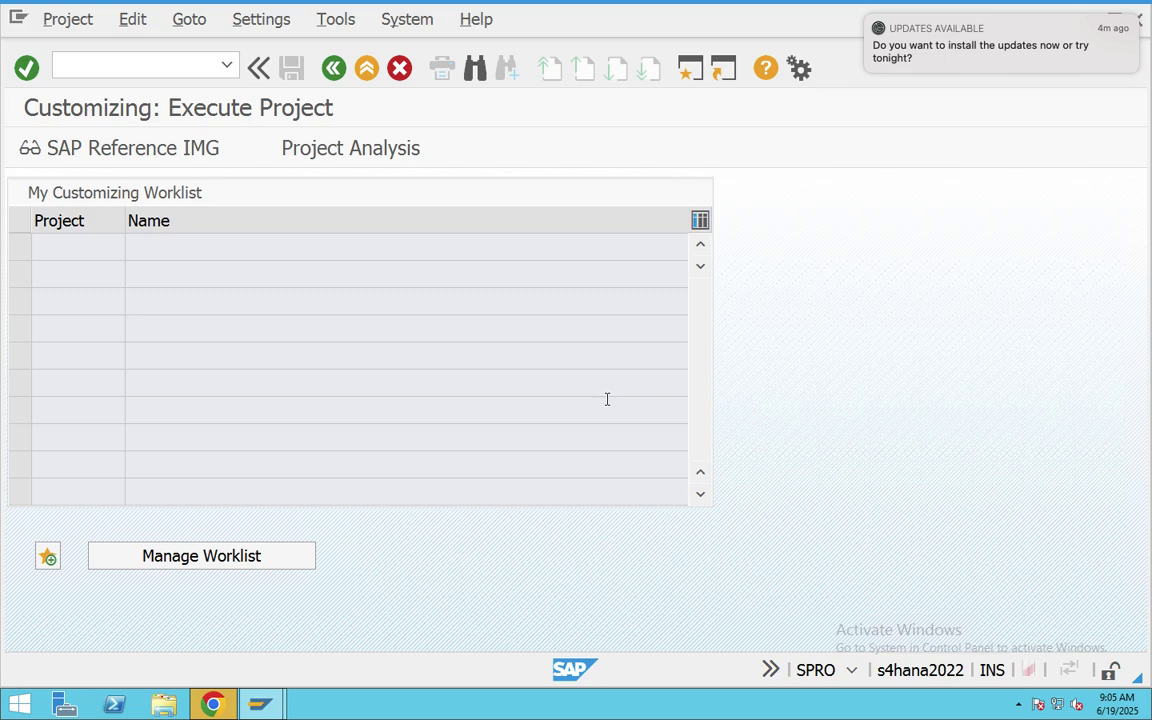
Step: Open the SAP Reference IMG and expand Enterprise Structure, Definition and Financial Accounting
{"action": "left_click", "coordinate": [130, 148]}
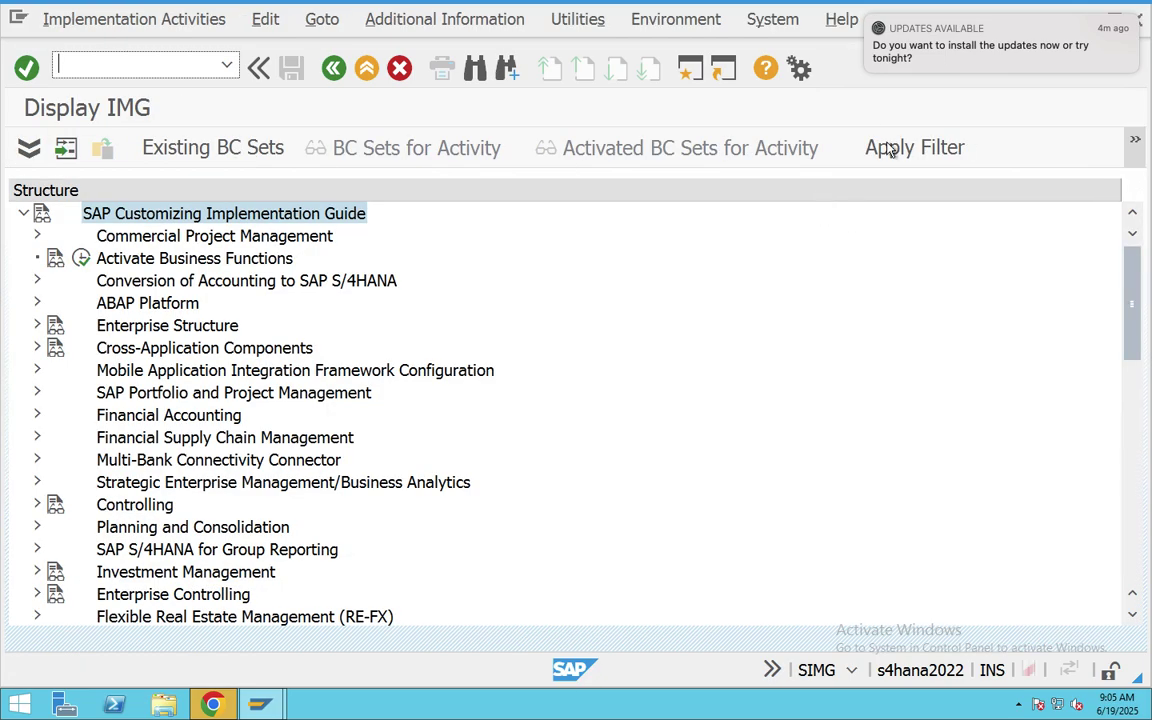
{"action": "left_click", "coordinate": [158, 328]}
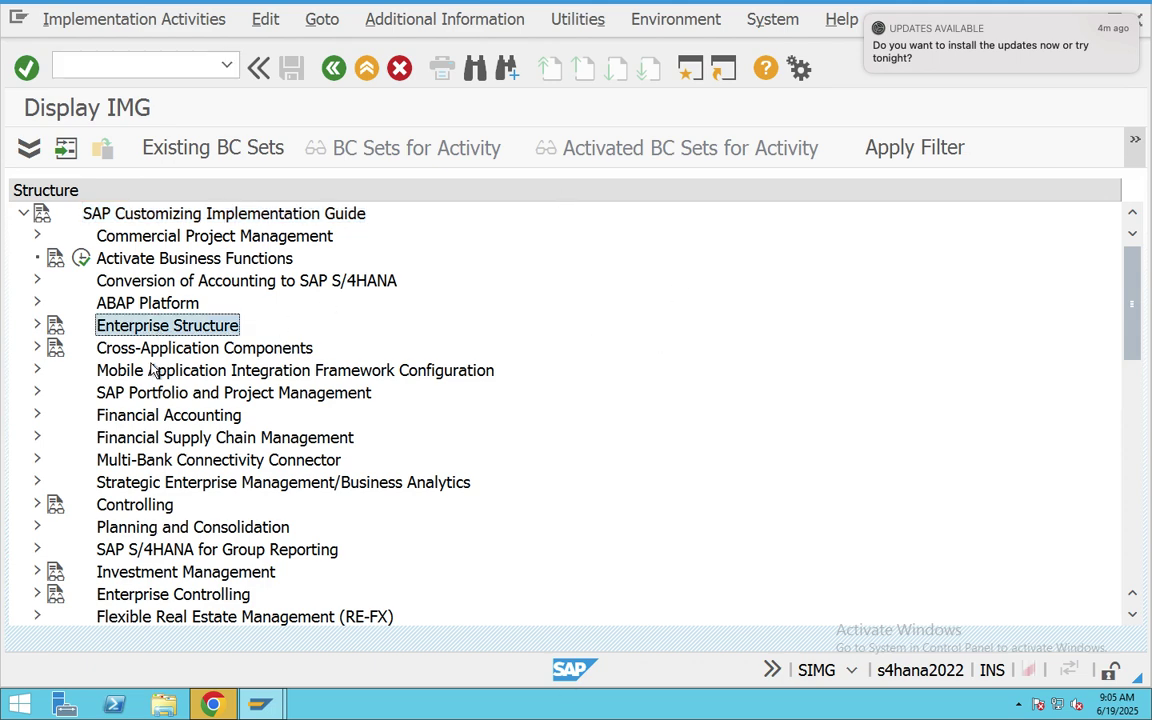
{"action": "left_click", "coordinate": [37, 325]}
{"action": "left_click", "coordinate": [118, 348]}
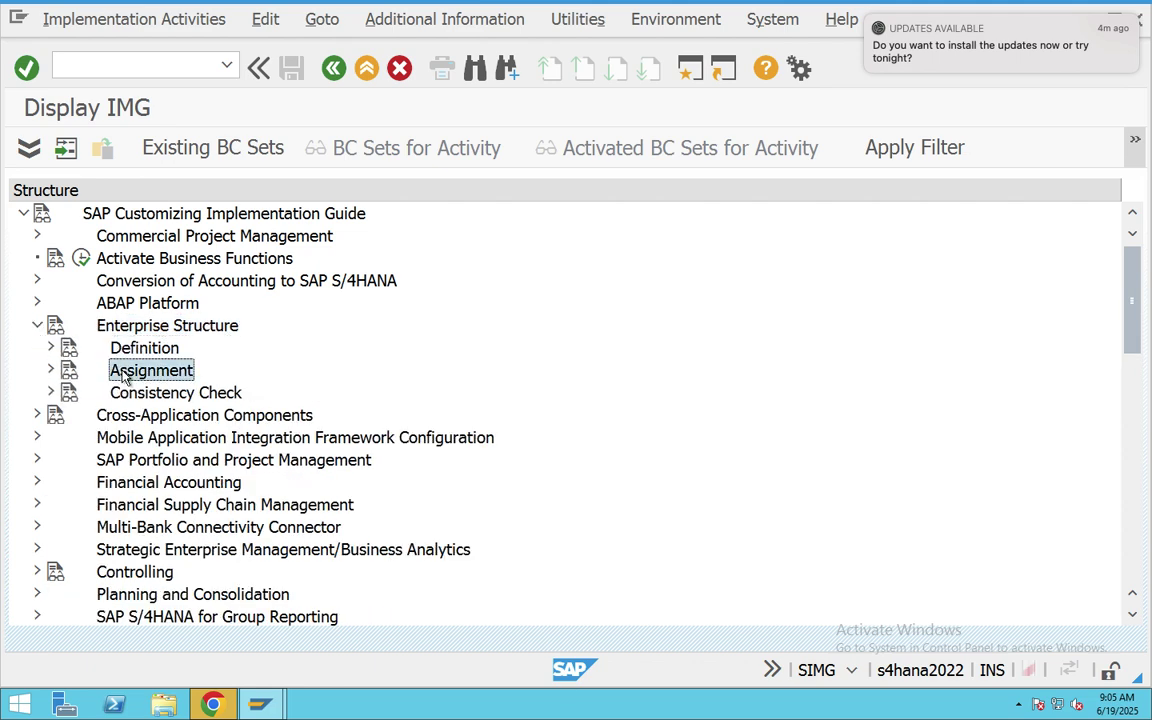
{"action": "left_click", "coordinate": [135, 372]}
{"action": "left_click", "coordinate": [50, 347]}
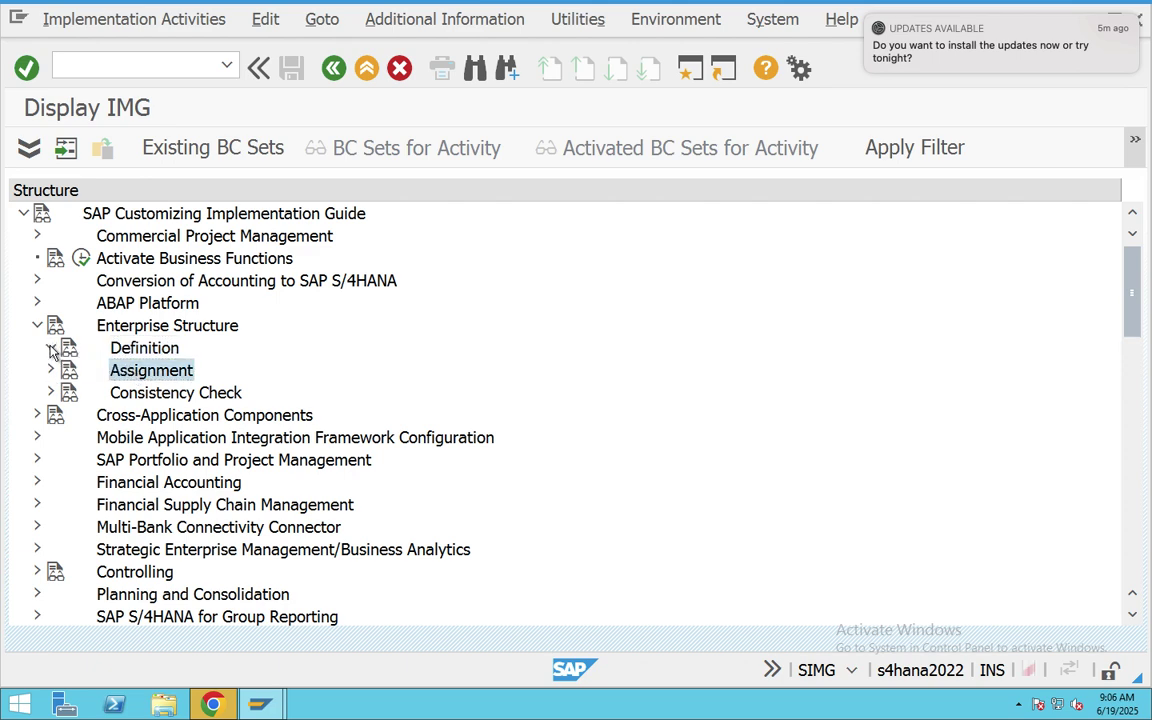
{"action": "left_click", "coordinate": [236, 374]}
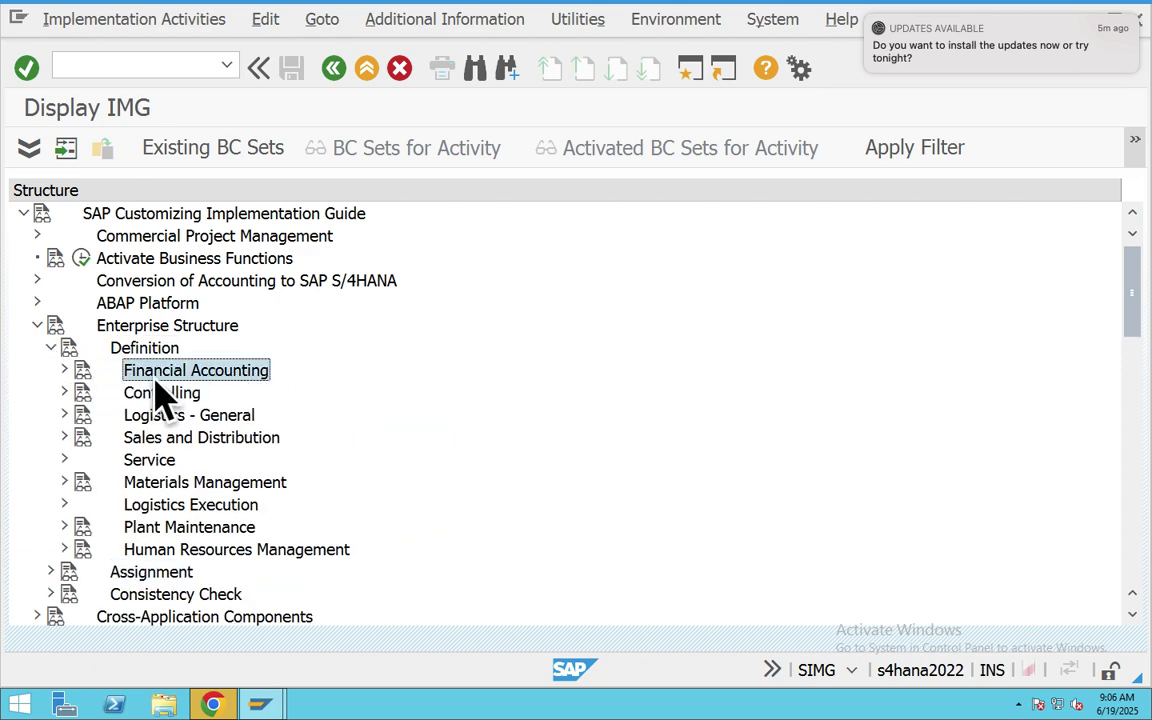
{"action": "left_click", "coordinate": [63, 370]}
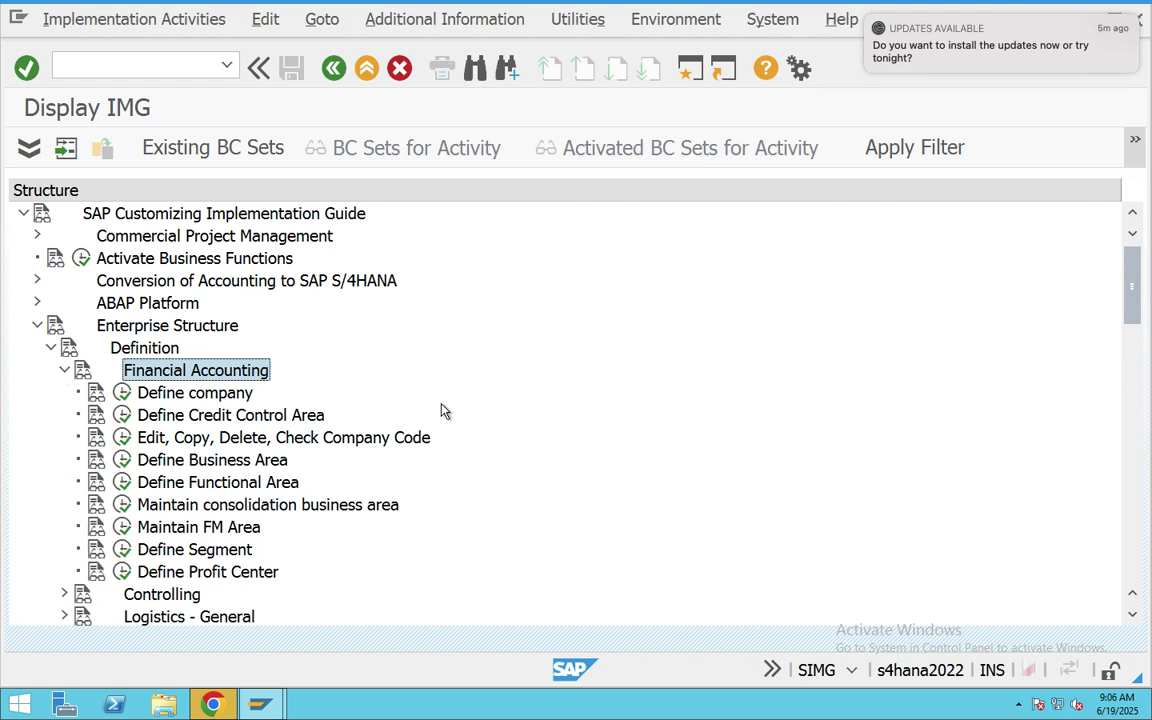
Step: Expand Assignment under Enterprise Structure and its Financial Accounting node
{"action": "scroll", "coordinate": [496, 404], "scroll_direction": "down", "scroll_amount": 1}
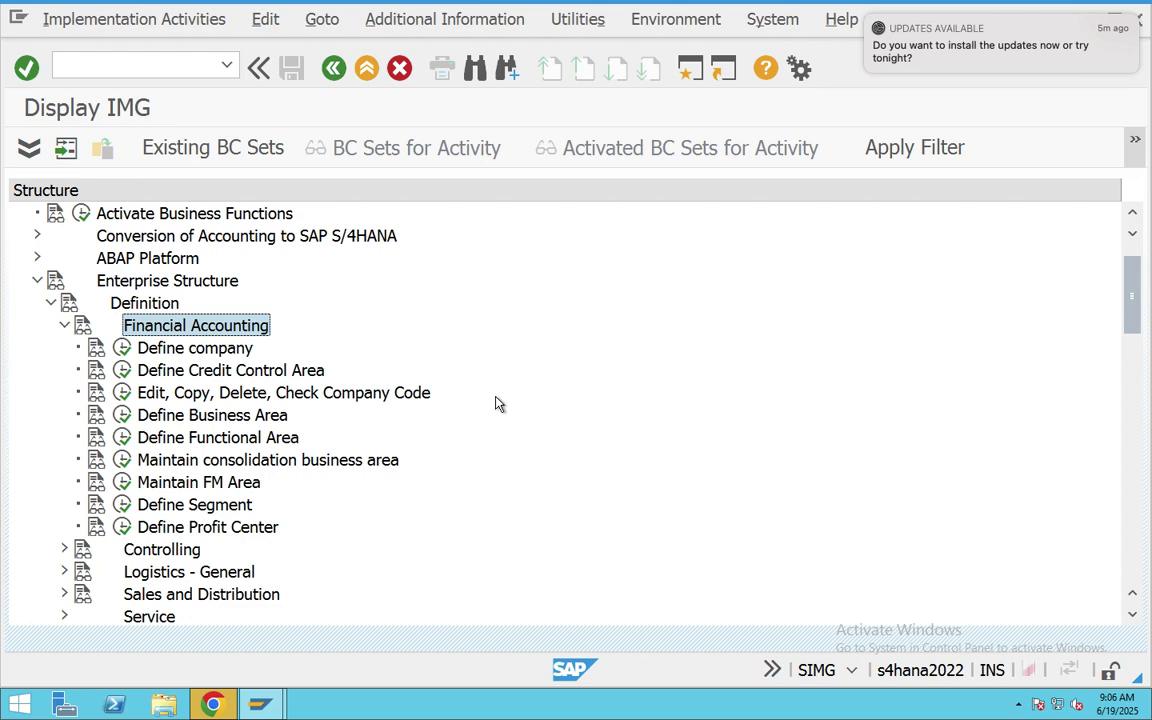
{"action": "scroll", "coordinate": [499, 403], "scroll_direction": "down", "scroll_amount": 4}
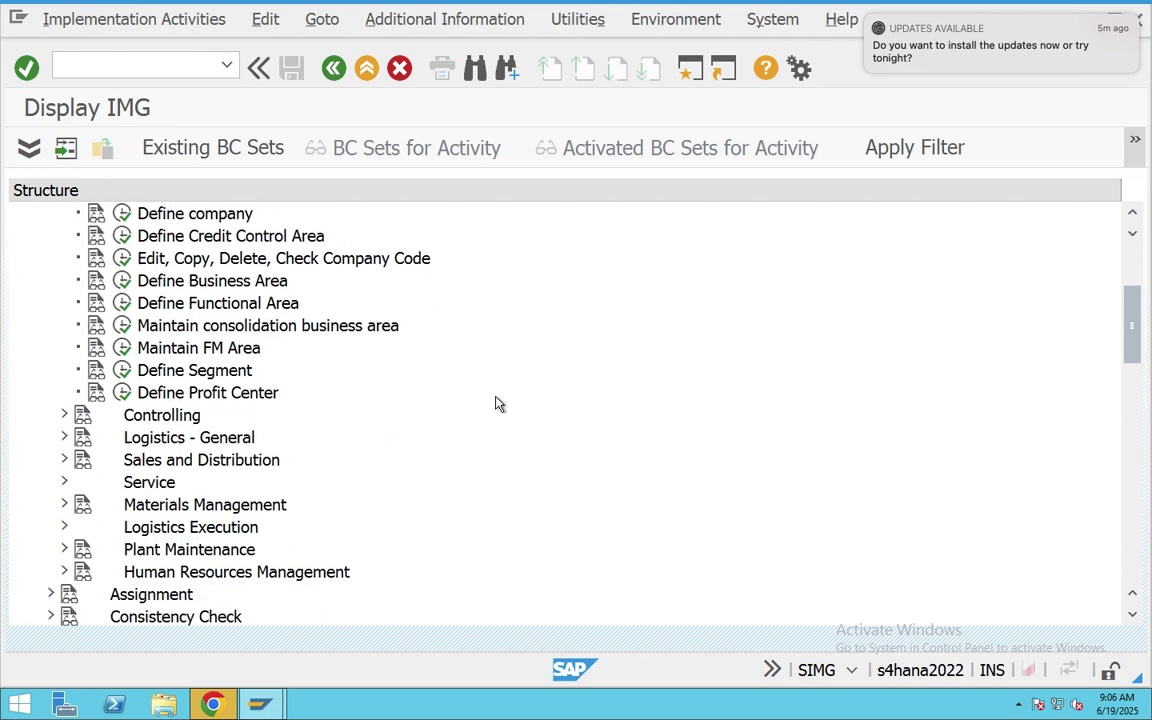
{"action": "left_click", "coordinate": [155, 551]}
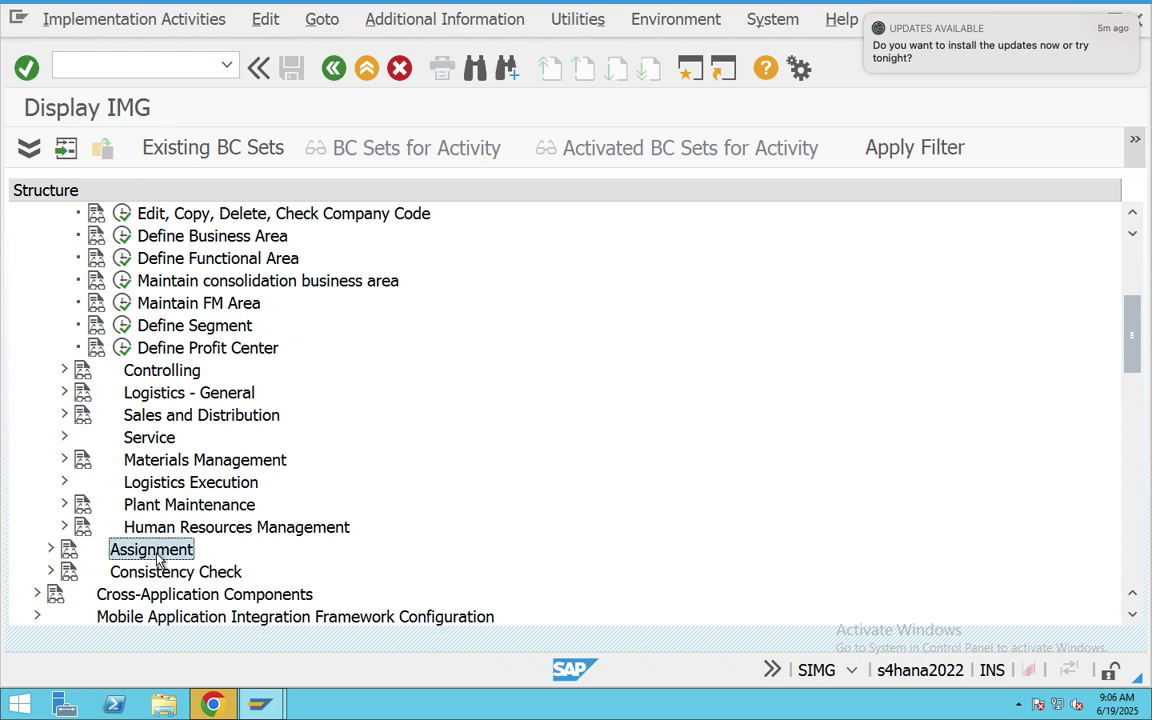
{"action": "left_click", "coordinate": [52, 550]}
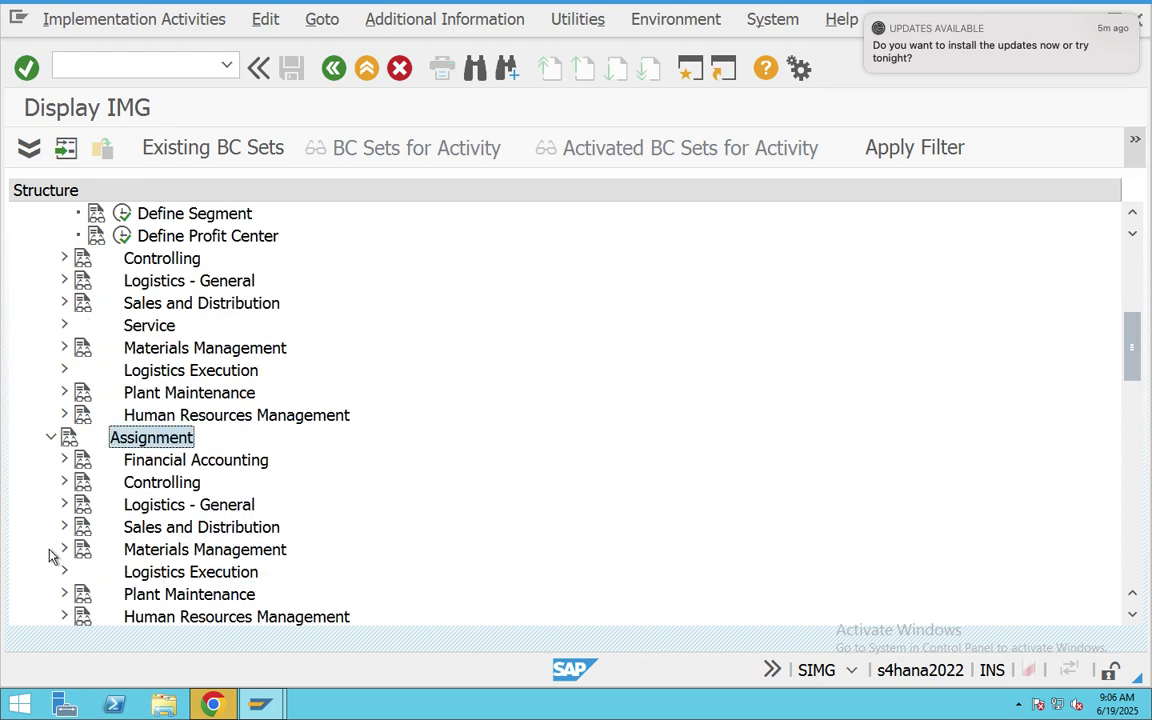
{"action": "left_click", "coordinate": [150, 460]}
{"action": "left_click", "coordinate": [64, 460]}
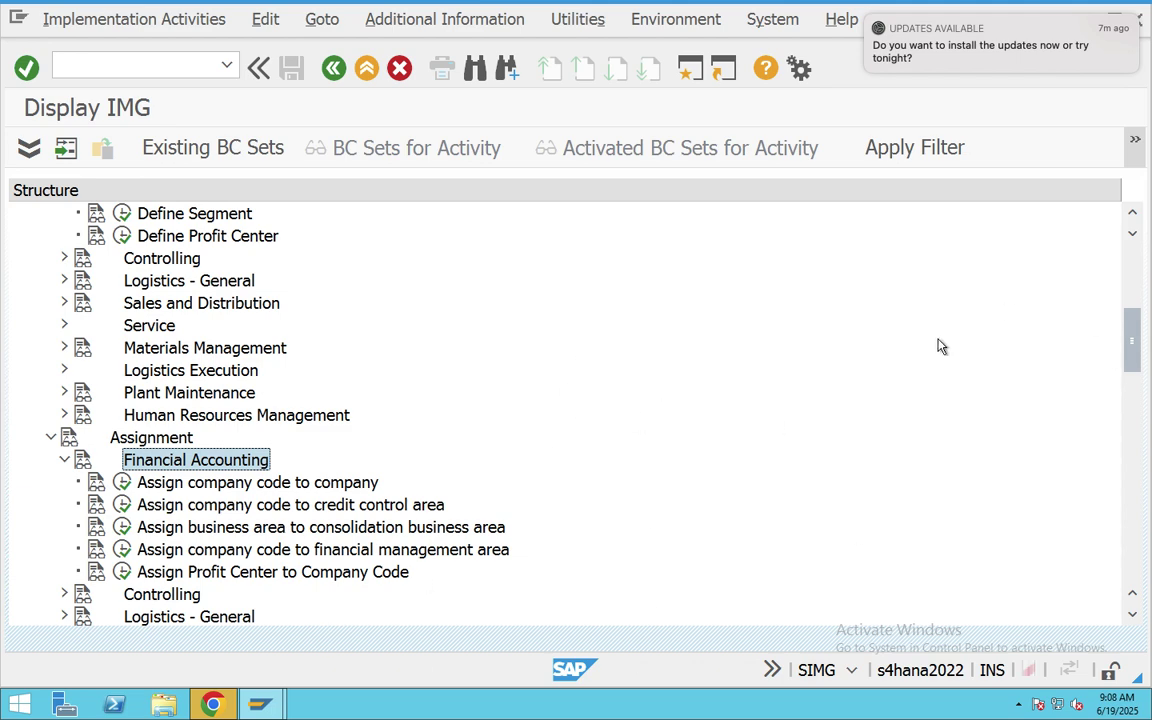
Step: Read the IMG activity documentation for Define company and for Define Credit Control Area, closing each document
{"action": "scroll", "coordinate": [864, 437], "scroll_direction": "up", "scroll_amount": 4}
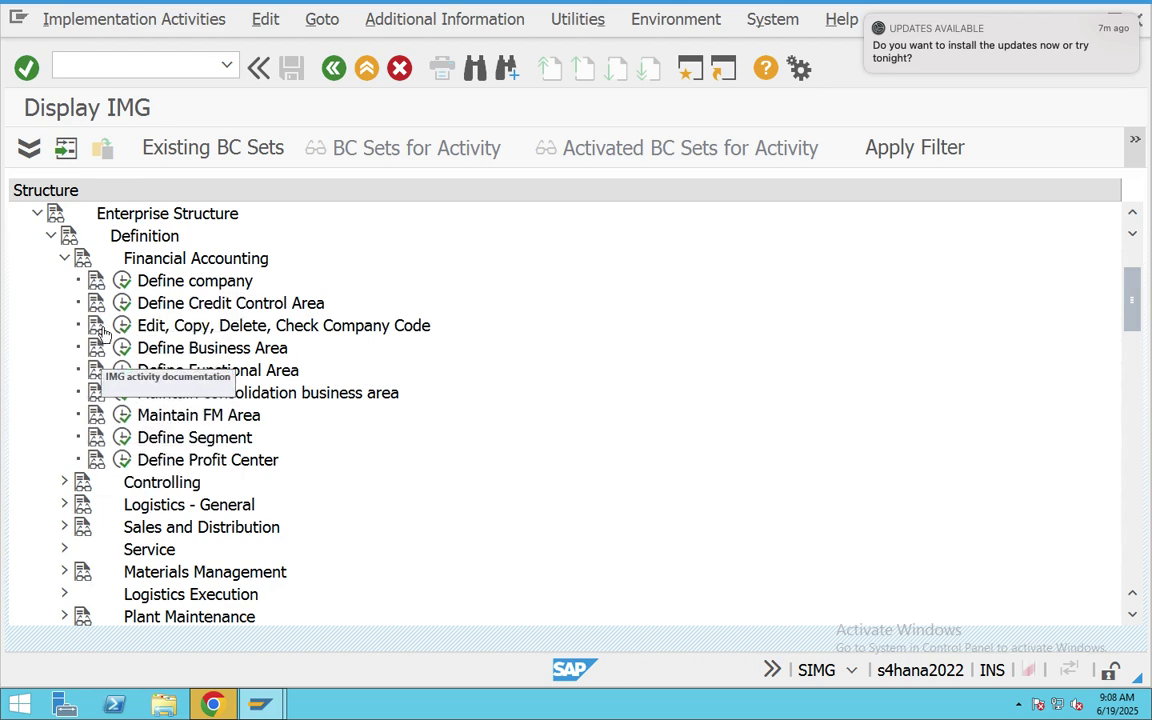
{"action": "left_click", "coordinate": [96, 282]}
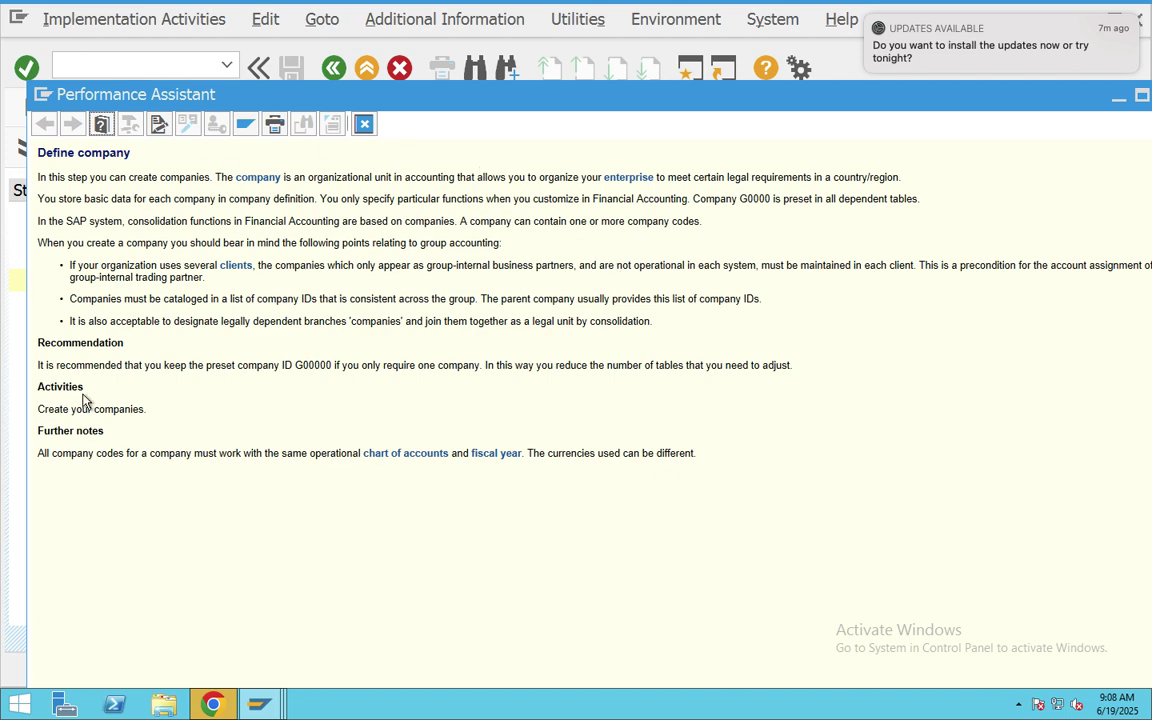
{"action": "left_click", "coordinate": [364, 123]}
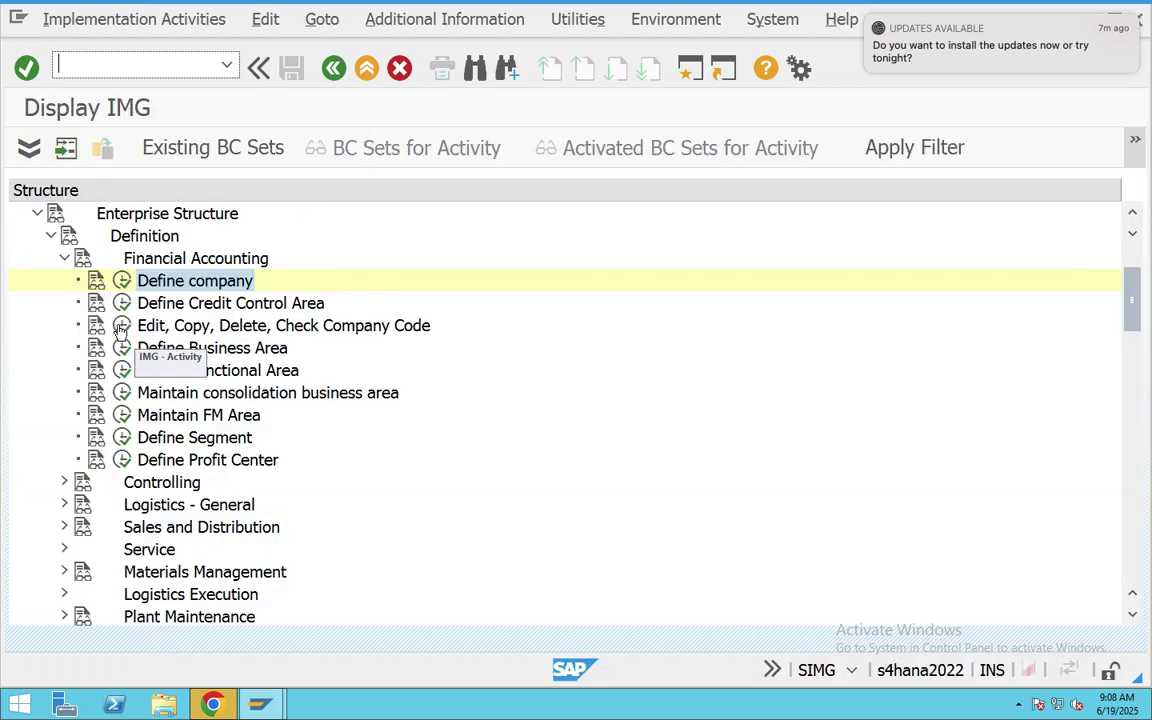
{"action": "left_click", "coordinate": [95, 302]}
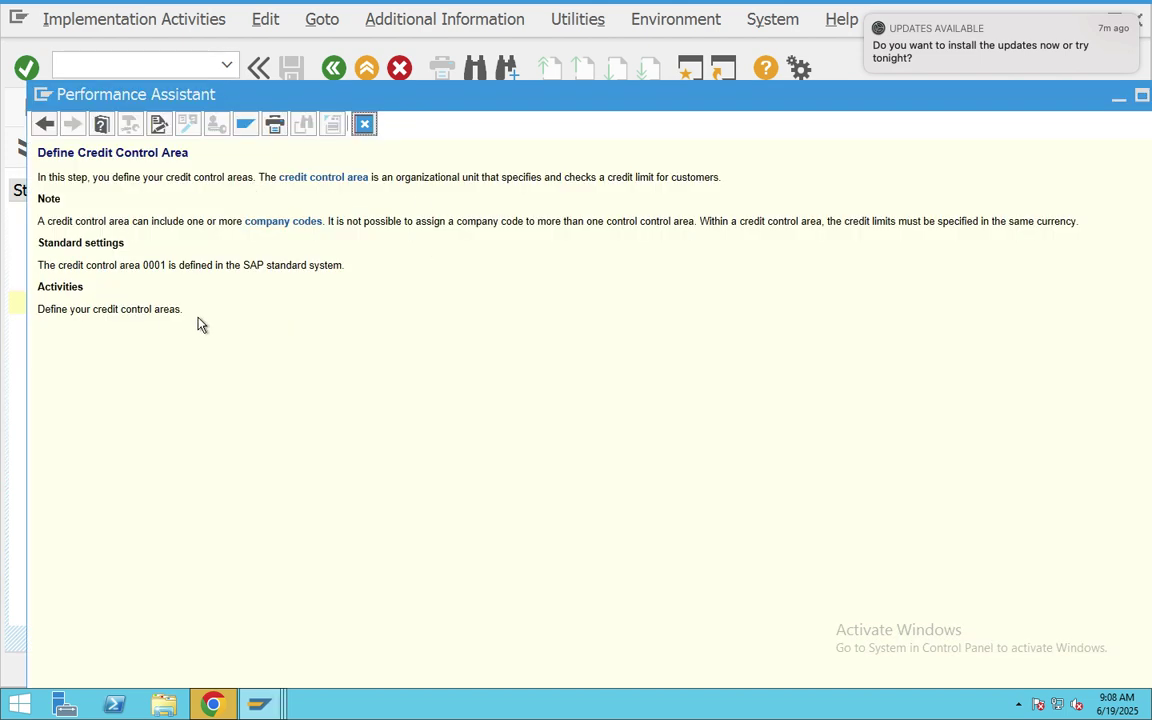
{"action": "left_click", "coordinate": [362, 124]}
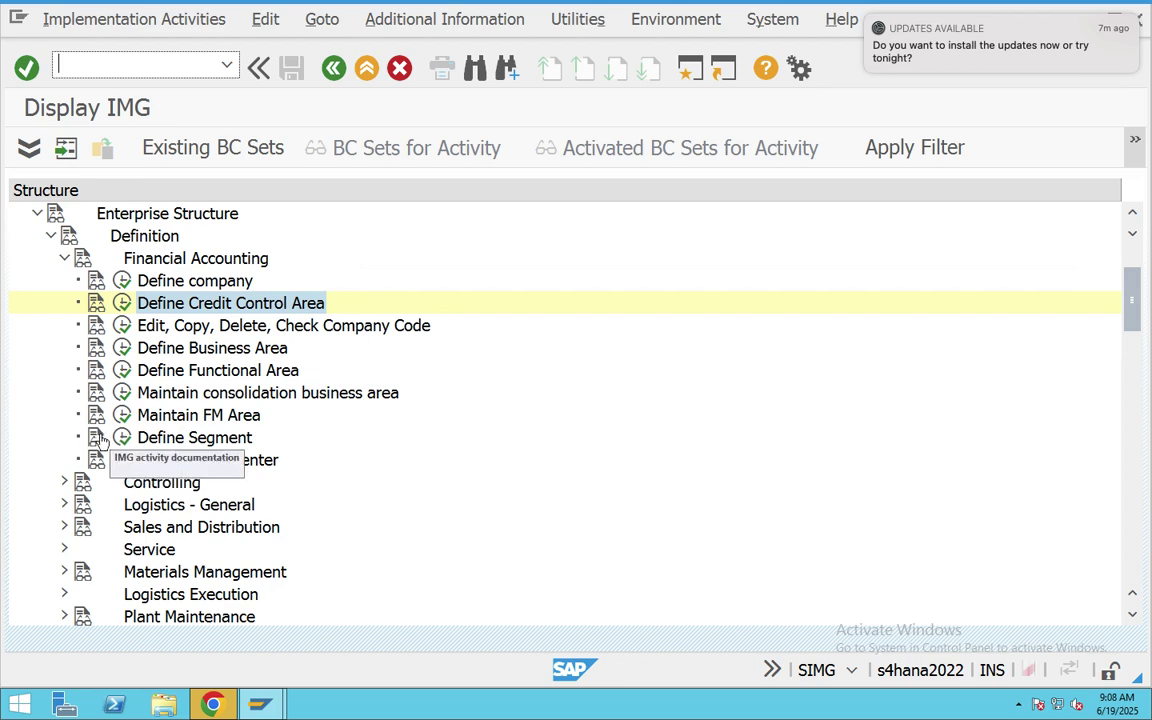
Step: Read the IMG activity documentation for Define Segment and close it
{"action": "left_click", "coordinate": [96, 437]}
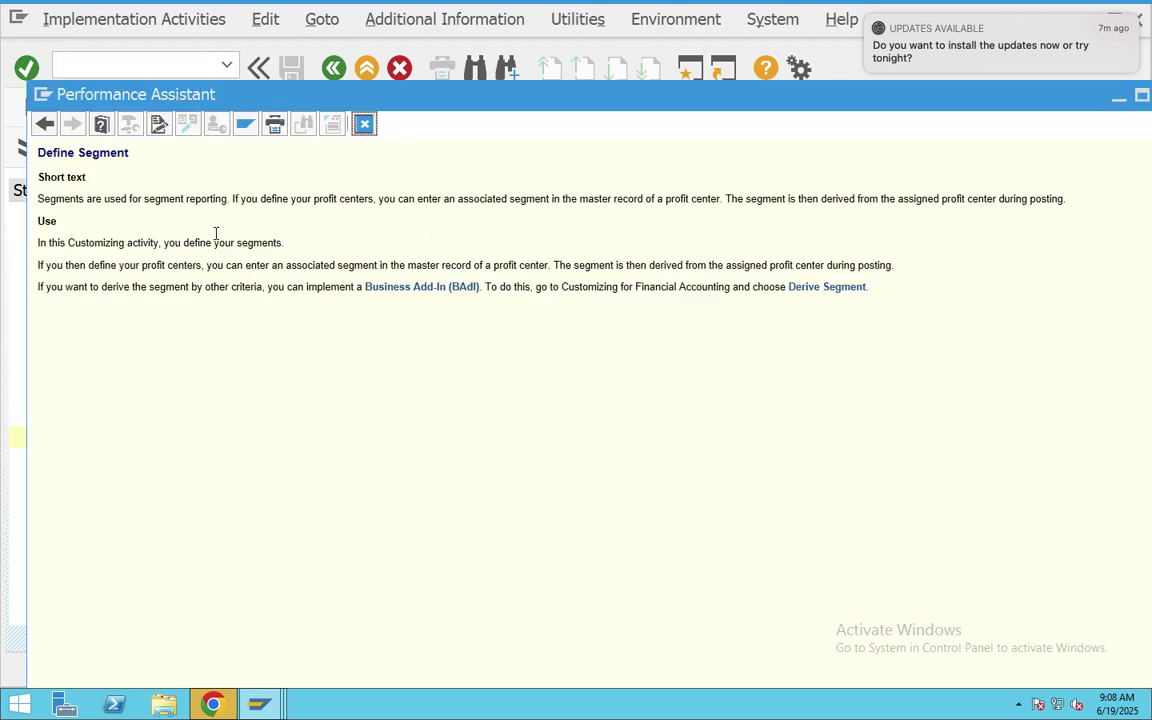
{"action": "left_click", "coordinate": [362, 124]}
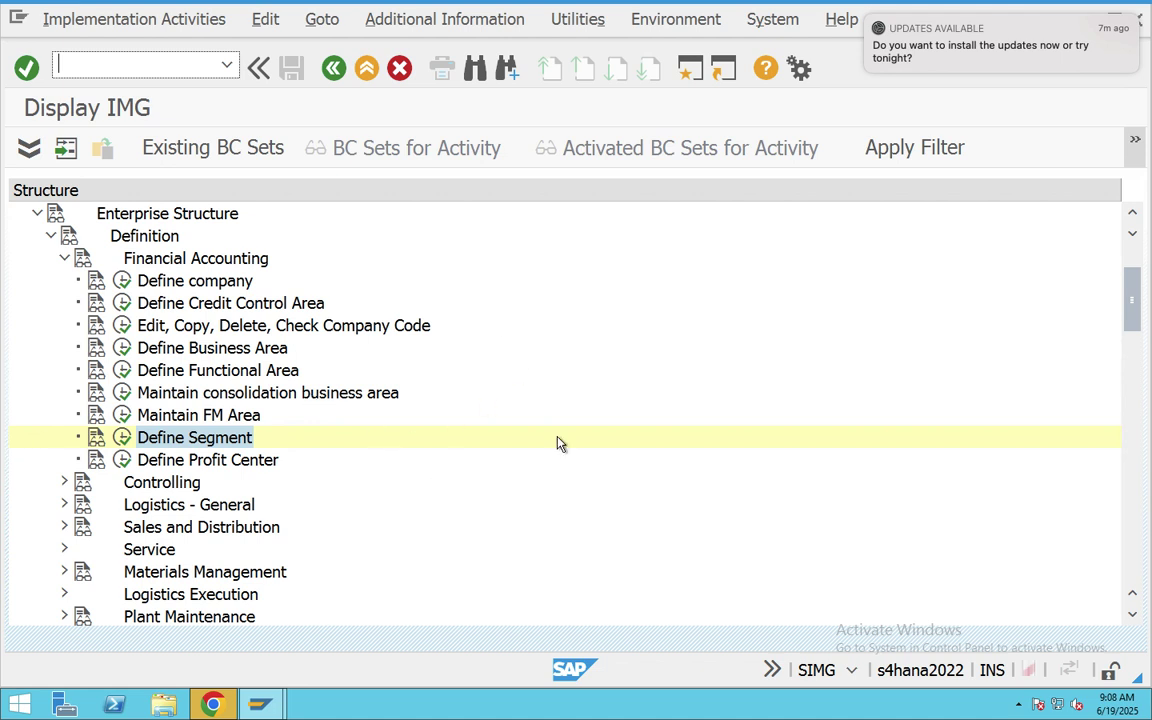
Step: Display the IMG Activity keys as additional information beside the nodes of the IMG structure
{"action": "left_click", "coordinate": [398, 30]}
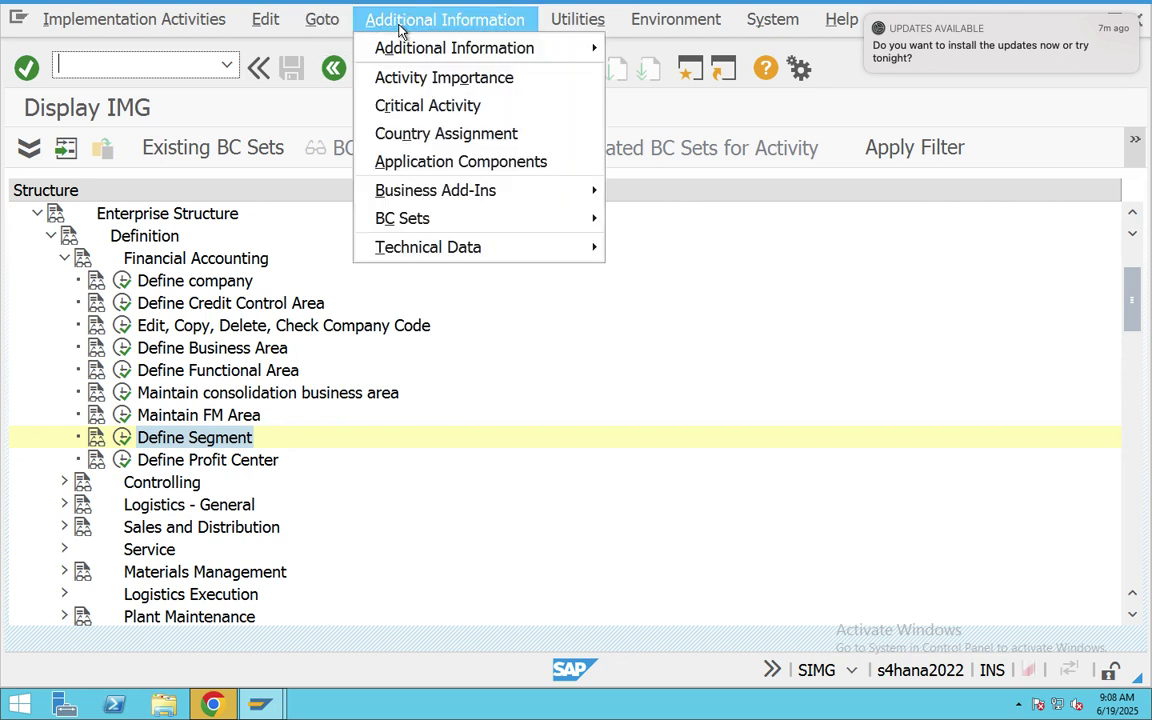
{"action": "mouse_move", "coordinate": [437, 47]}
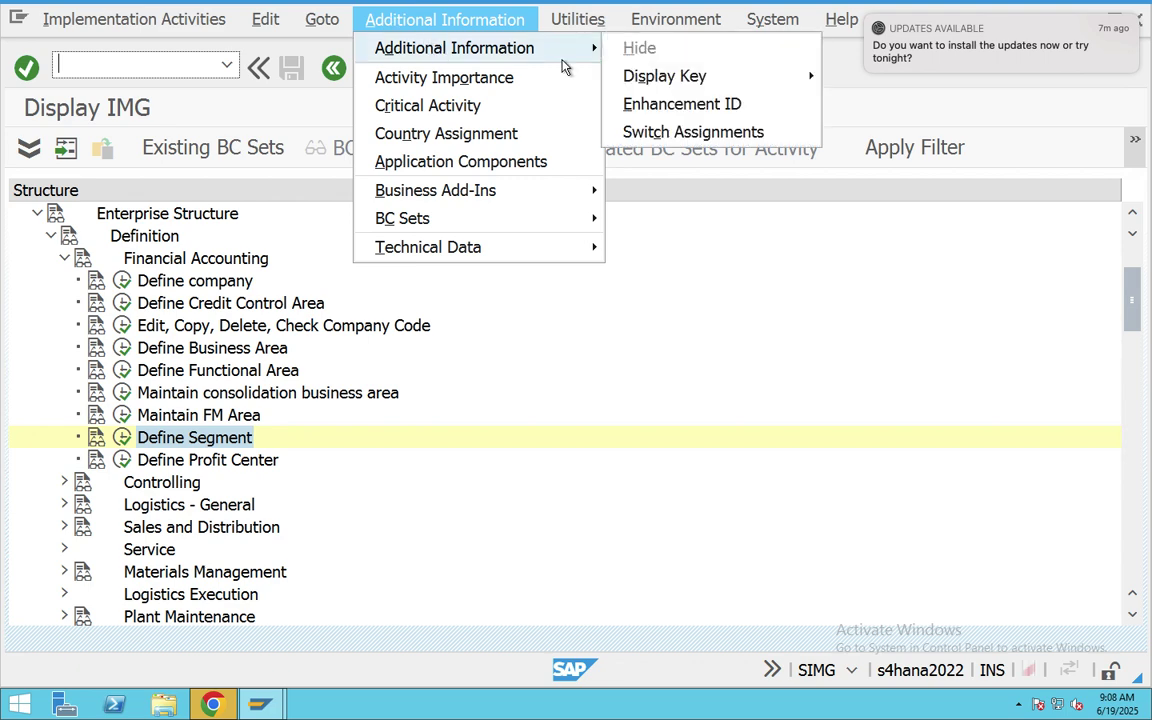
{"action": "mouse_move", "coordinate": [745, 82]}
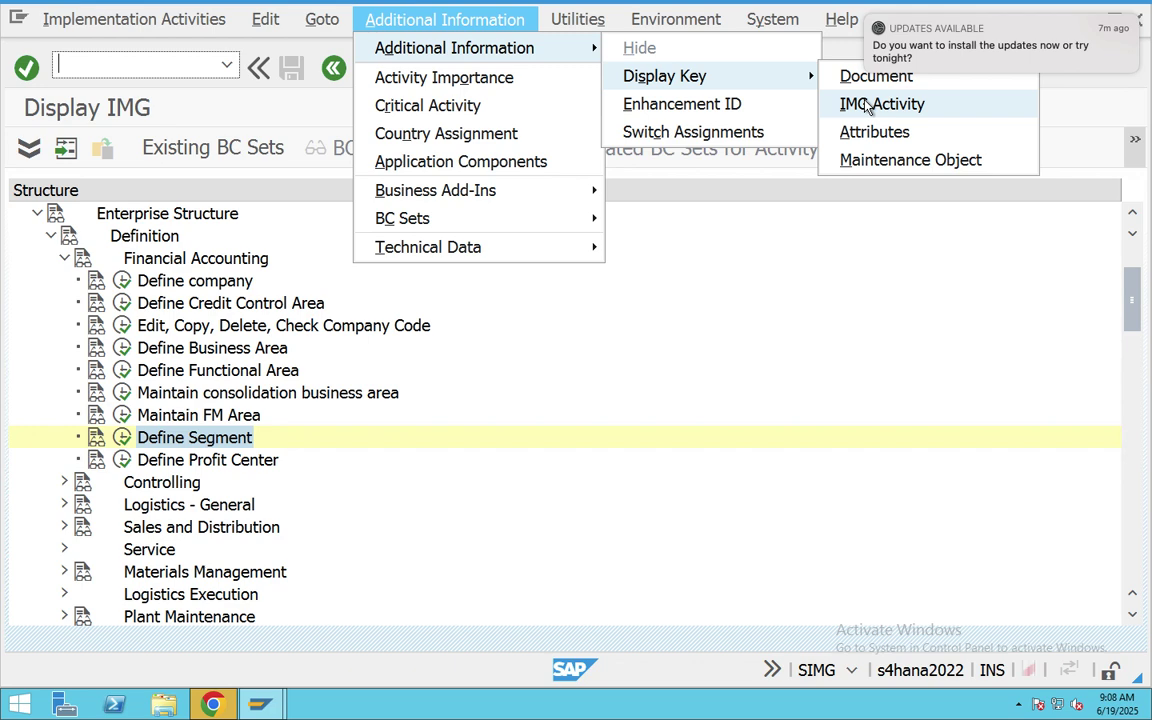
{"action": "left_click", "coordinate": [584, 382]}
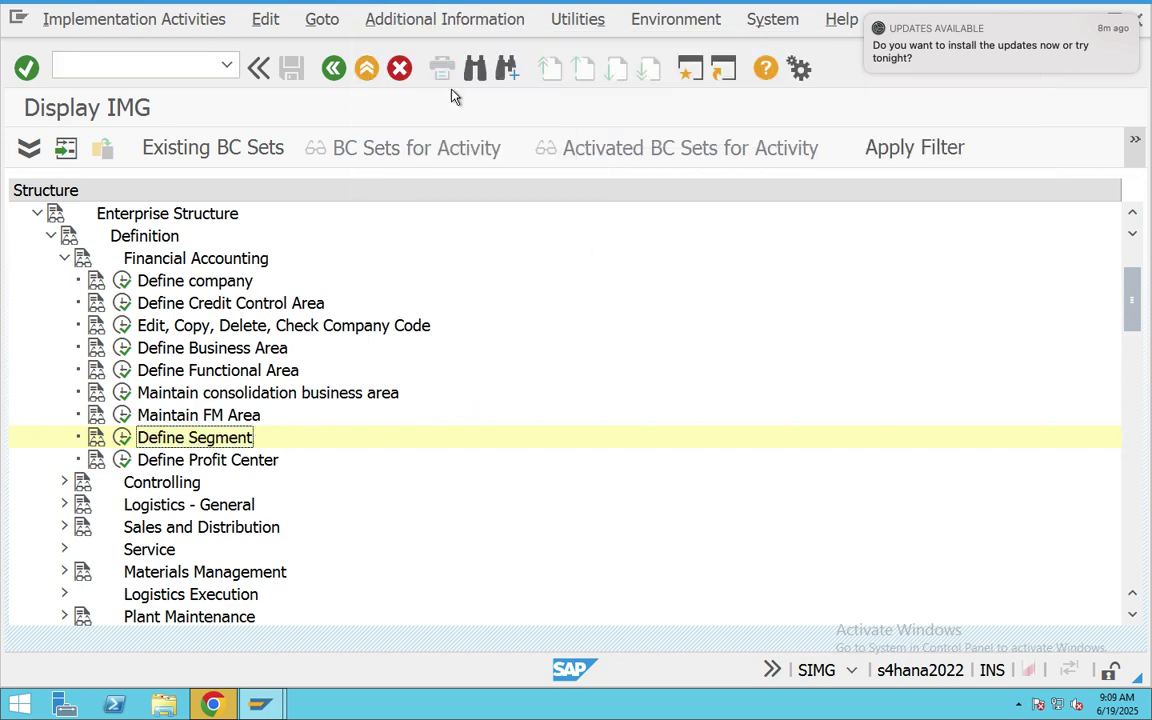
{"action": "left_click", "coordinate": [438, 22]}
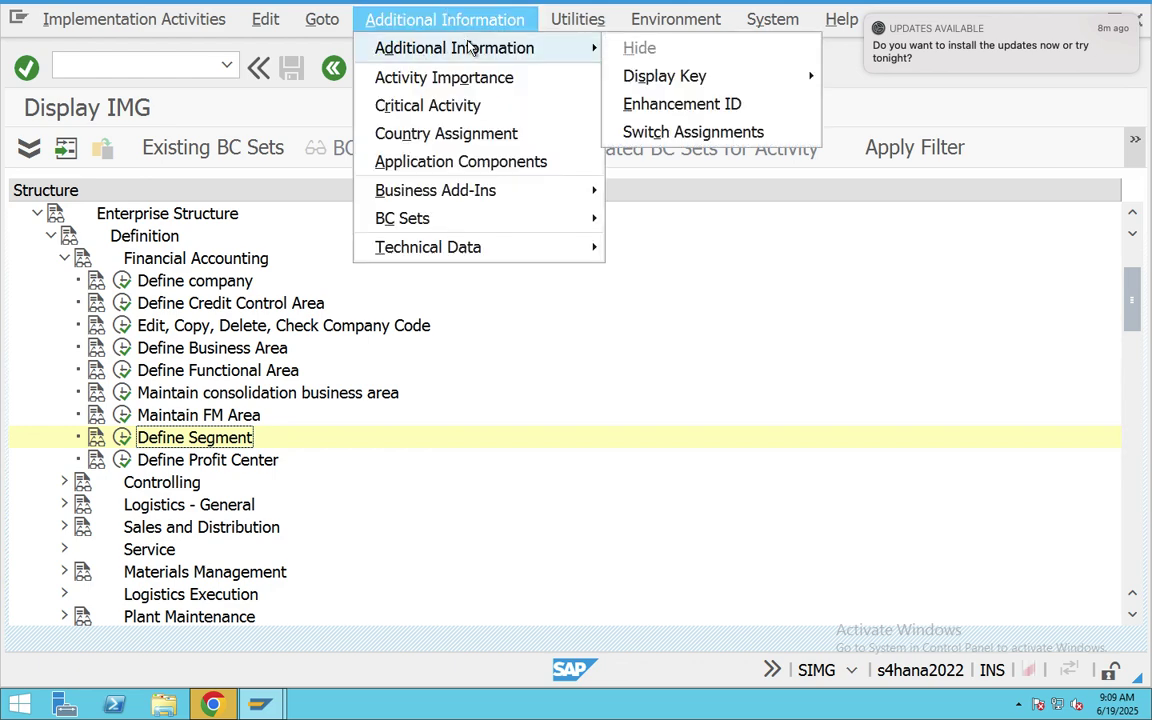
{"action": "mouse_move", "coordinate": [670, 78]}
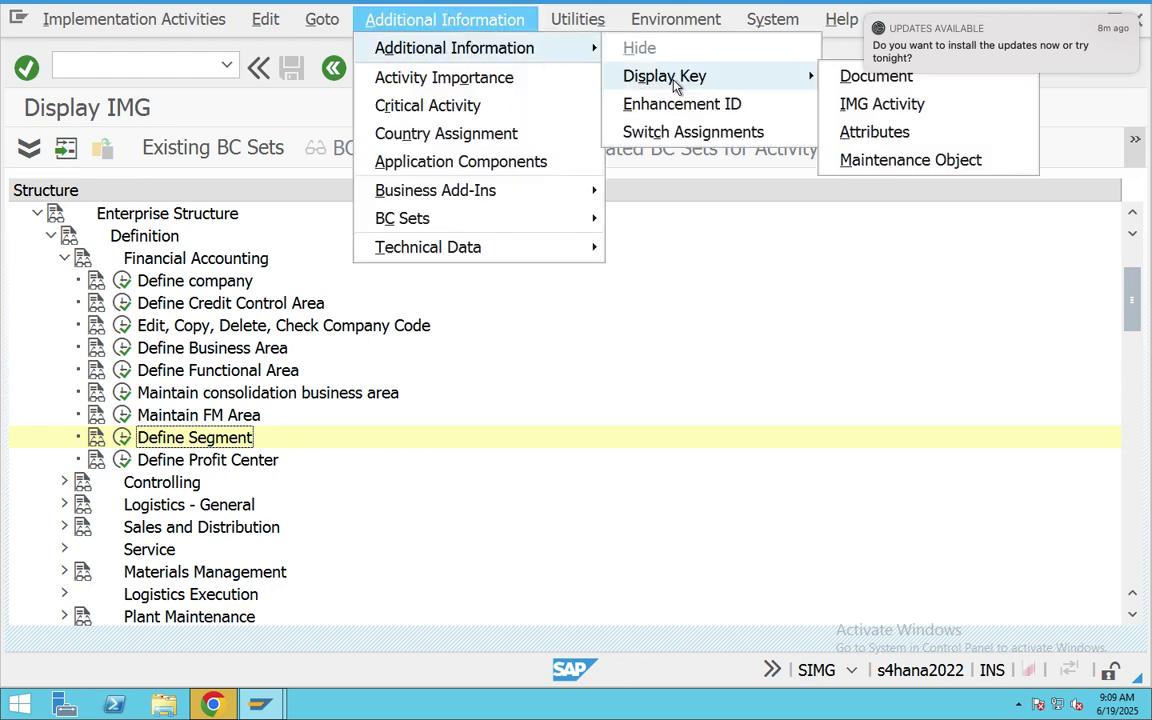
{"action": "left_click", "coordinate": [884, 106]}
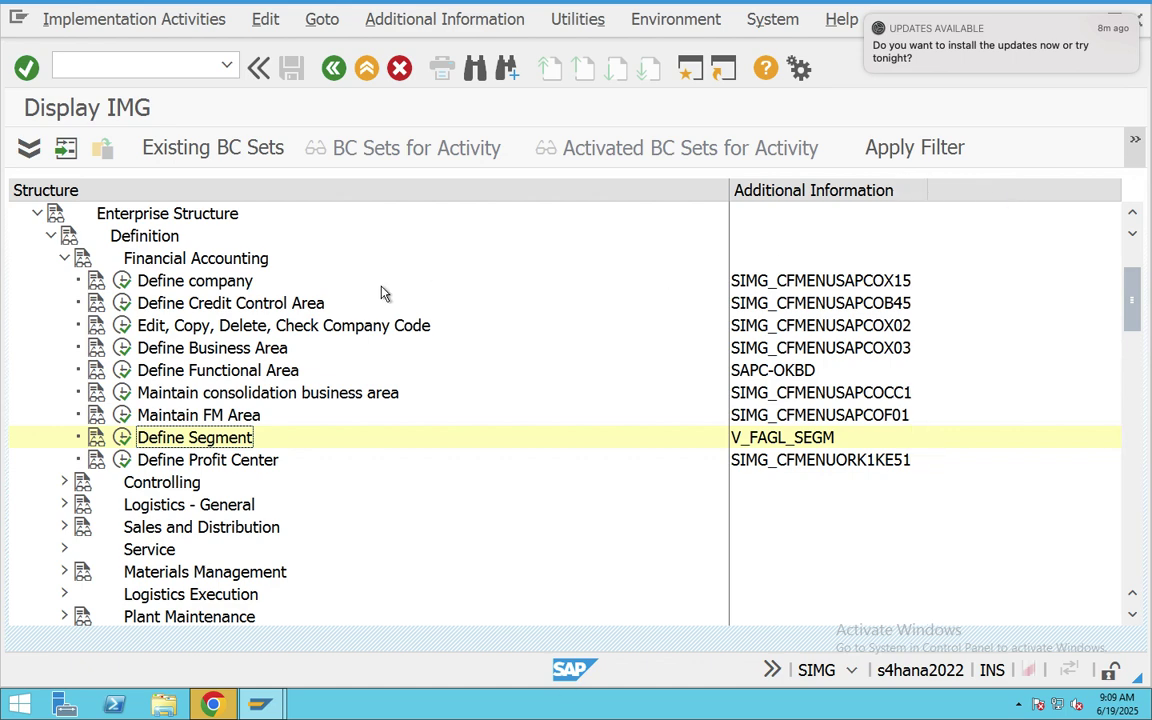
Step: Examine the activity keys of Define company, Define Credit Control Area, and Edit, Copy, Delete, Check Company Code
{"action": "left_click", "coordinate": [230, 281]}
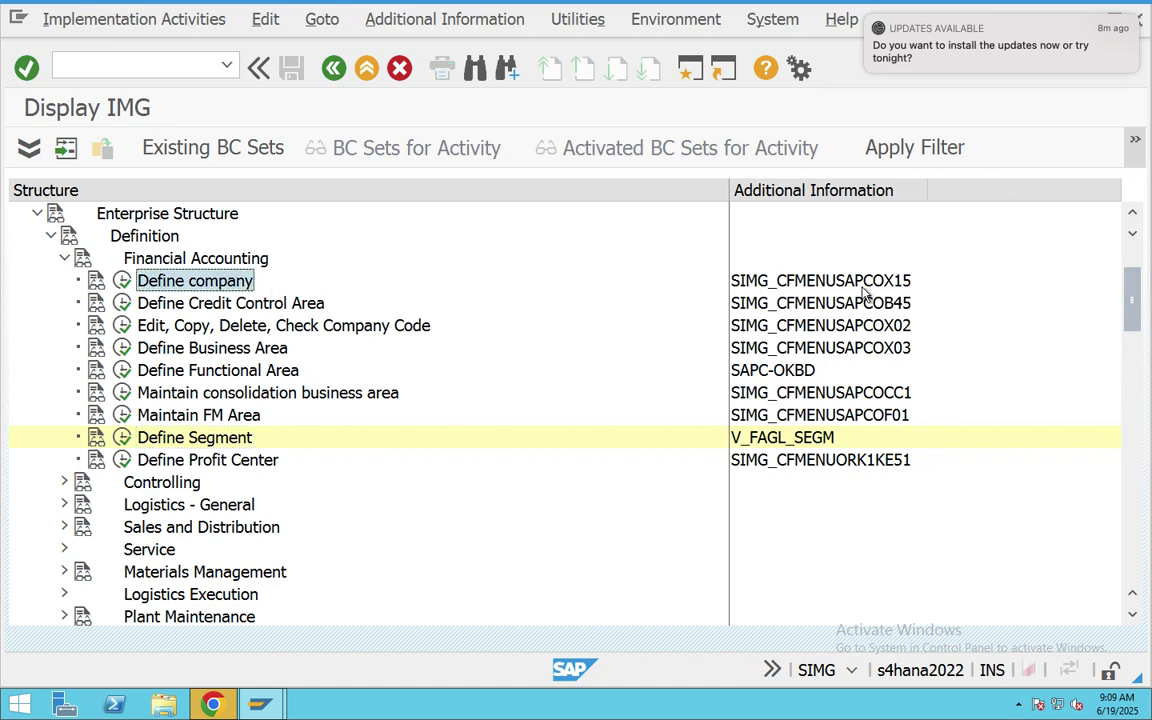
{"action": "left_click", "coordinate": [290, 303]}
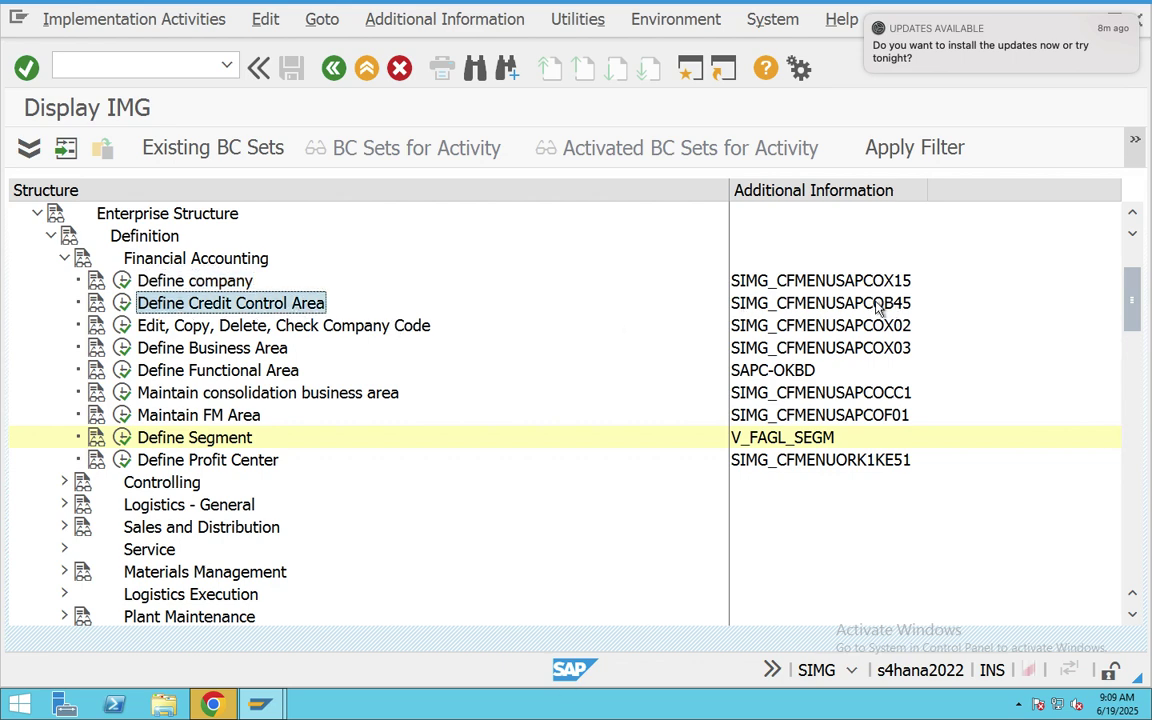
{"action": "left_click", "coordinate": [420, 327]}
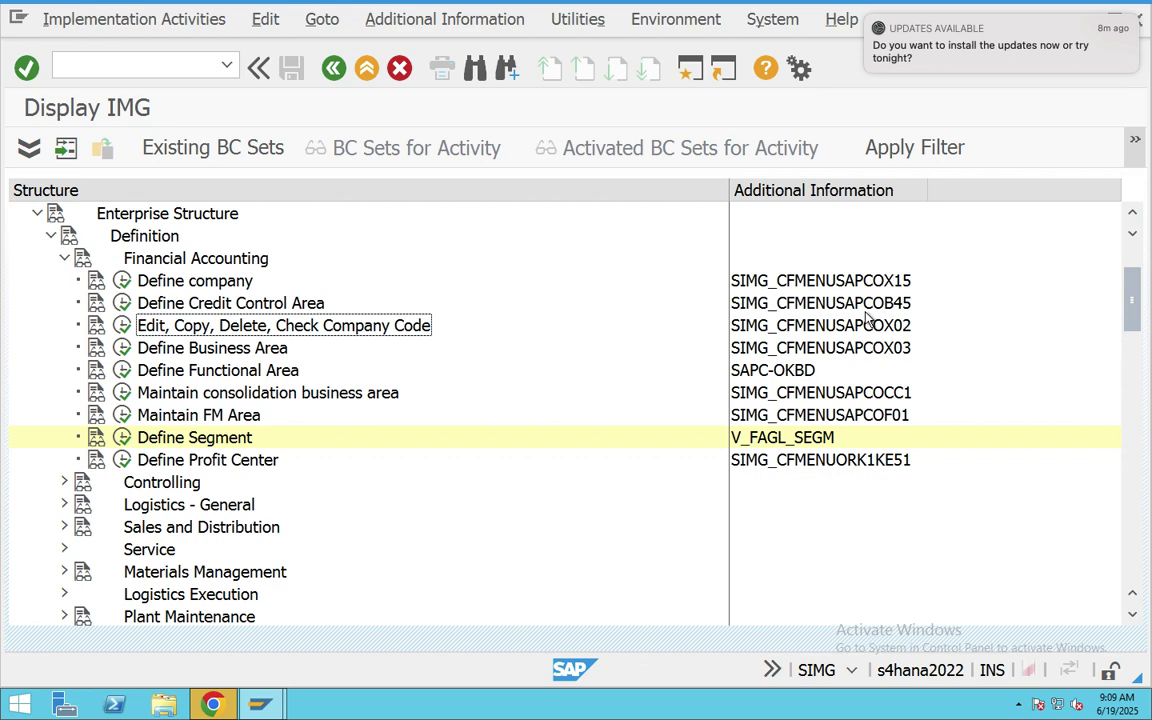
Step: Open the Define company activity and look through the existing internal trading partners
{"action": "left_click", "coordinate": [150, 280]}
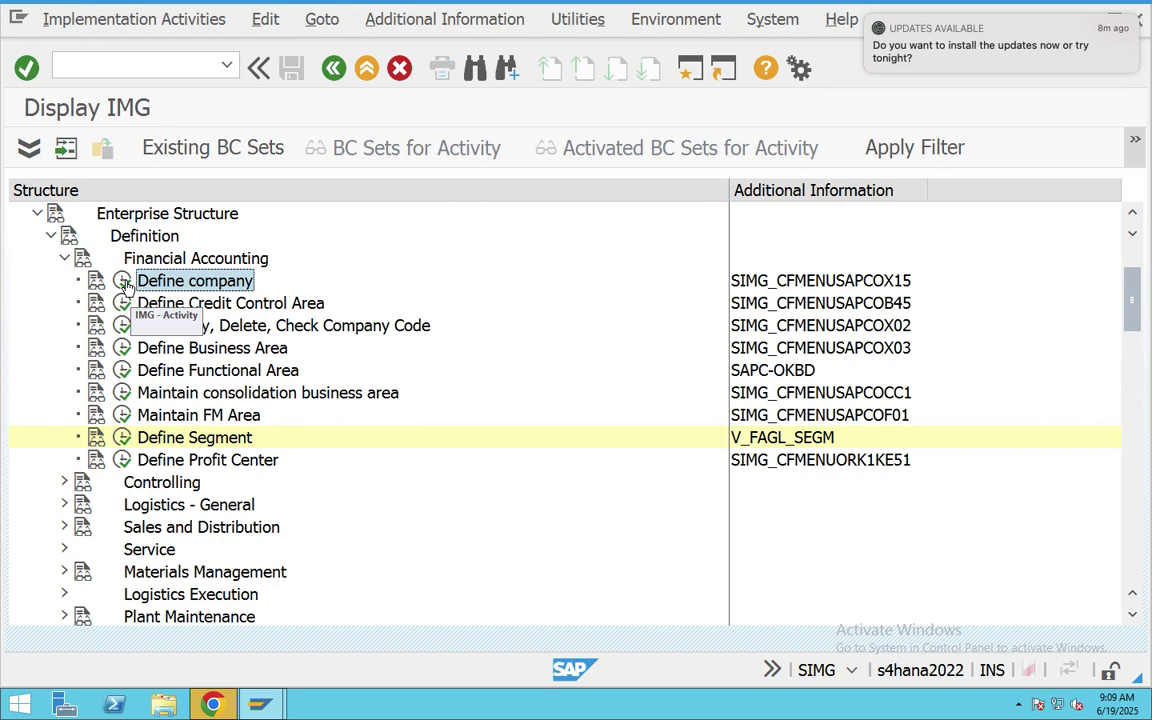
{"action": "left_click", "coordinate": [123, 283]}
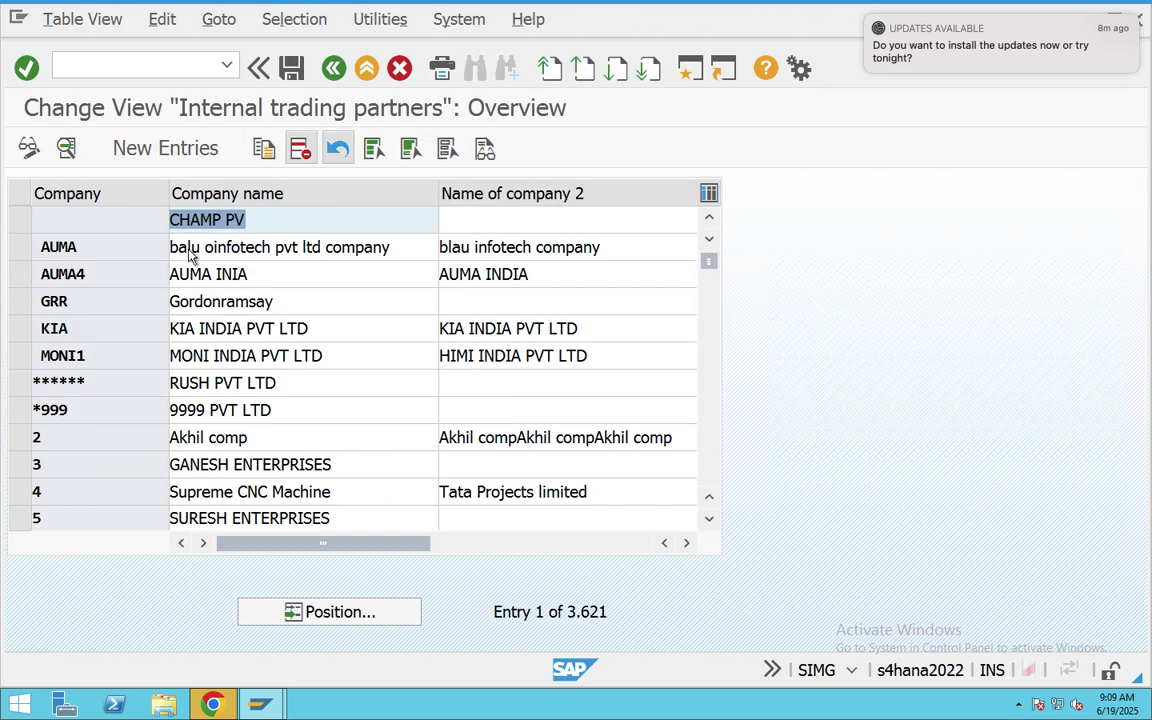
{"action": "scroll", "coordinate": [717, 470], "scroll_direction": "down", "scroll_amount": 20}
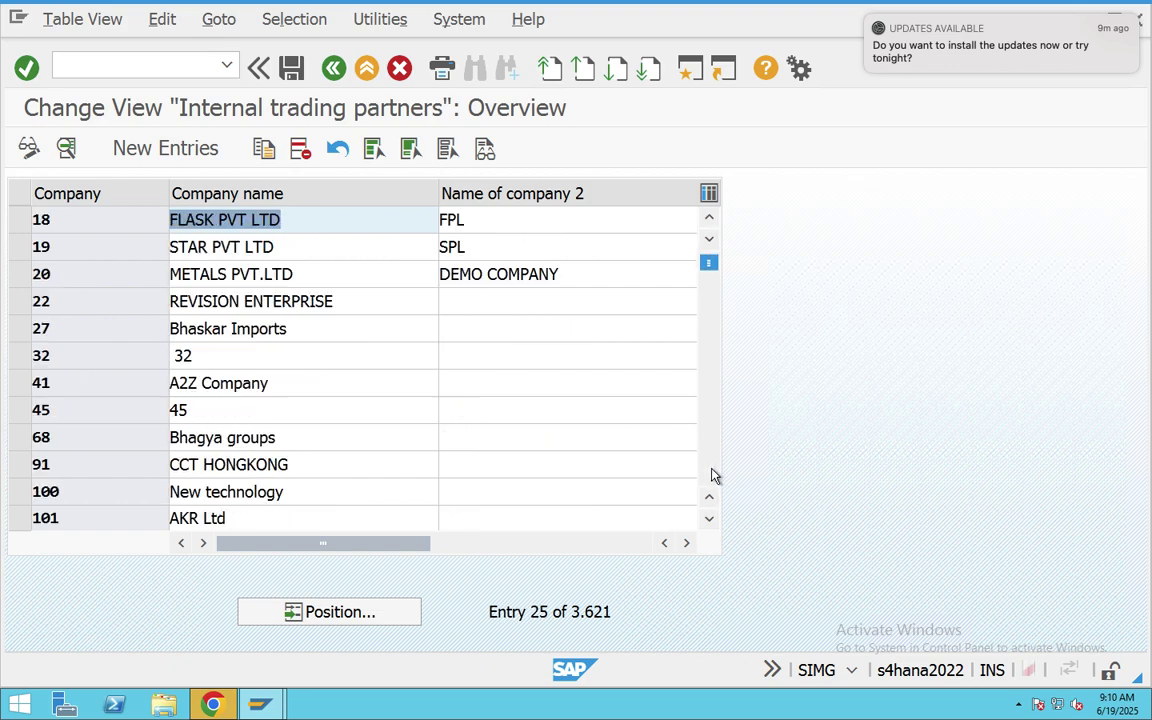
{"action": "scroll", "coordinate": [717, 476], "scroll_direction": "down", "scroll_amount": 4}
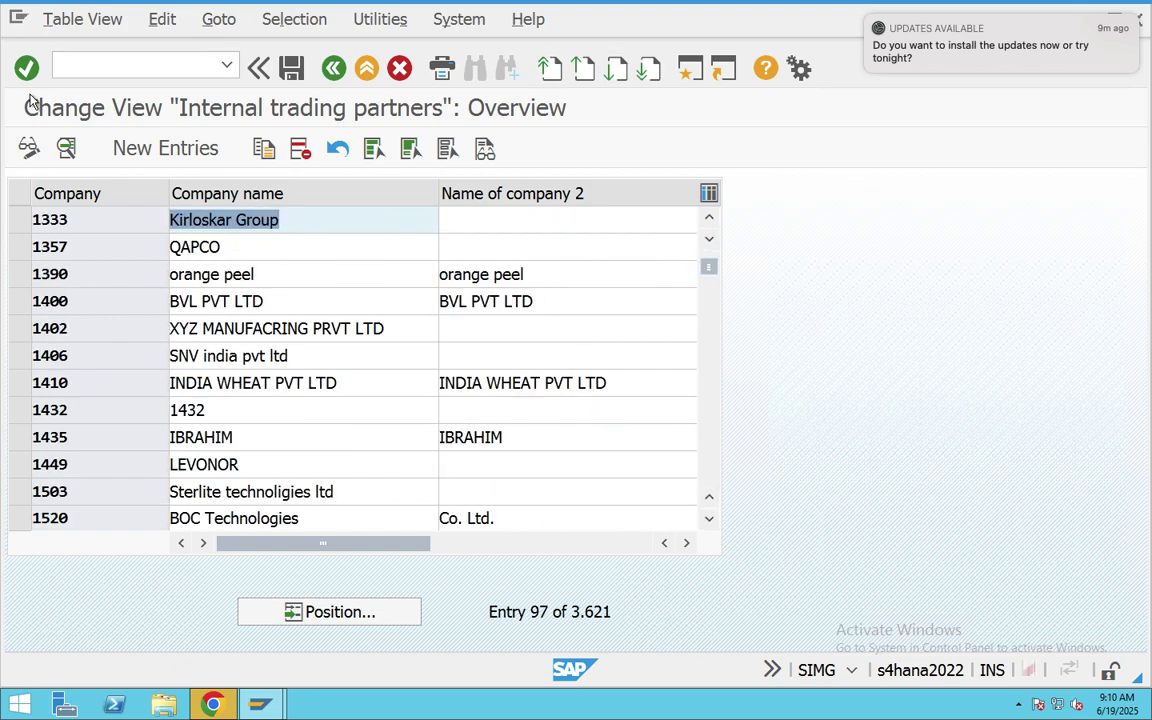
Step: Start a new company entry with the company ID CAPGEM
{"action": "left_click", "coordinate": [165, 150]}
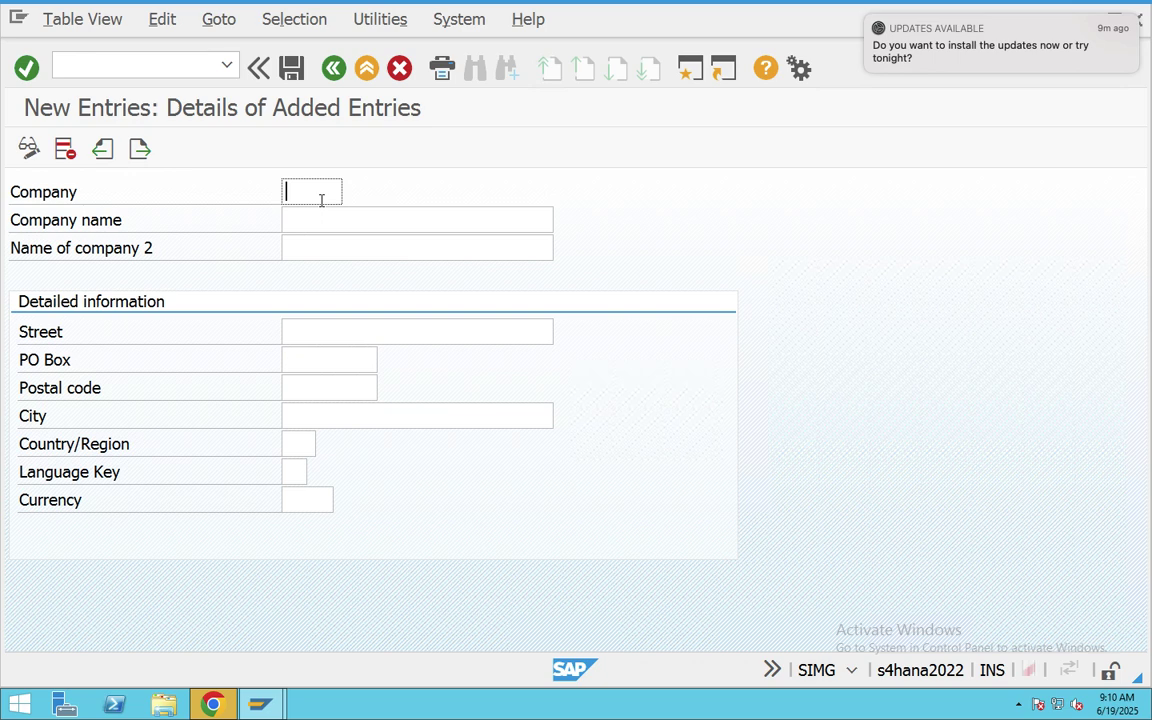
{"action": "type", "text": "CAPGEM"}
Step: Try alphanumeric and numeric alternatives for the company ID, such as 878799, and clear them
{"action": "left_click", "coordinate": [325, 221]}
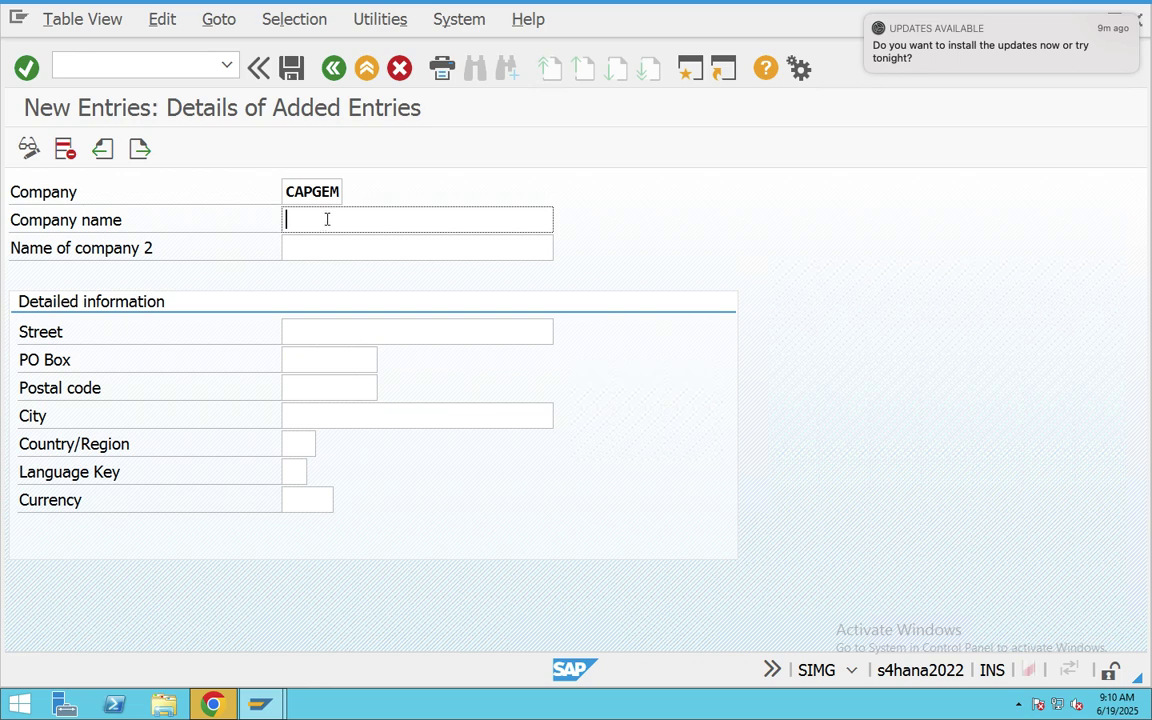
{"action": "left_click", "coordinate": [340, 194]}
{"action": "key", "text": "BackSpace"}
{"action": "key", "text": "BackSpace"}
{"action": "key", "text": "BackSpace"}
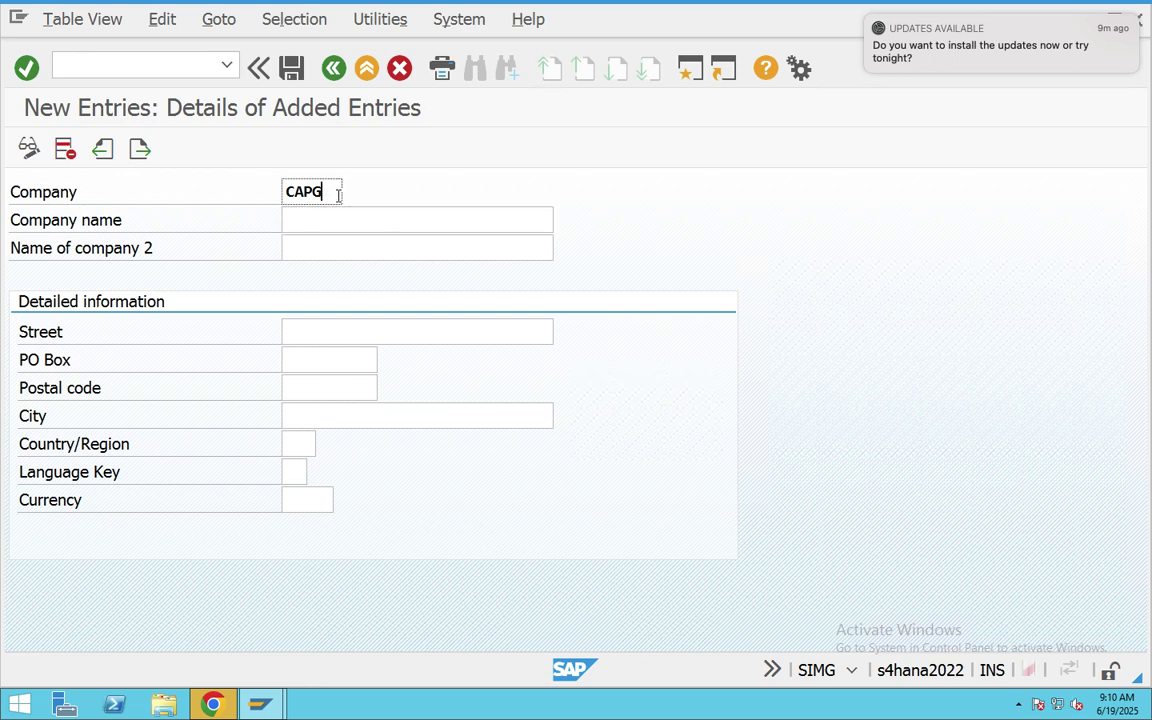
{"action": "type", "text": "234"}
{"action": "key", "text": "BackSpace"}
{"action": "key", "text": "BackSpace"}
{"action": "key", "text": "BackSpace"}
{"action": "key", "text": "BackSpace"}
{"action": "key", "text": "BackSpace"}
{"action": "key", "text": "BackSpace"}
{"action": "type", "text": "878799"}
{"action": "key", "text": "BackSpace"}
{"action": "key", "text": "BackSpace"}
{"action": "key", "text": "BackSpace"}
{"action": "key", "text": "BackSpace"}
{"action": "key", "text": "BackSpace"}
{"action": "key", "text": "BackSpace"}
Step: Set the company ID to CAPGEM and the company name to Capgemini, leaving the second company name empty
{"action": "type", "text": "CAPGEM"}
{"action": "left_click", "coordinate": [332, 218]}
{"action": "type", "text": "Capgemini"}
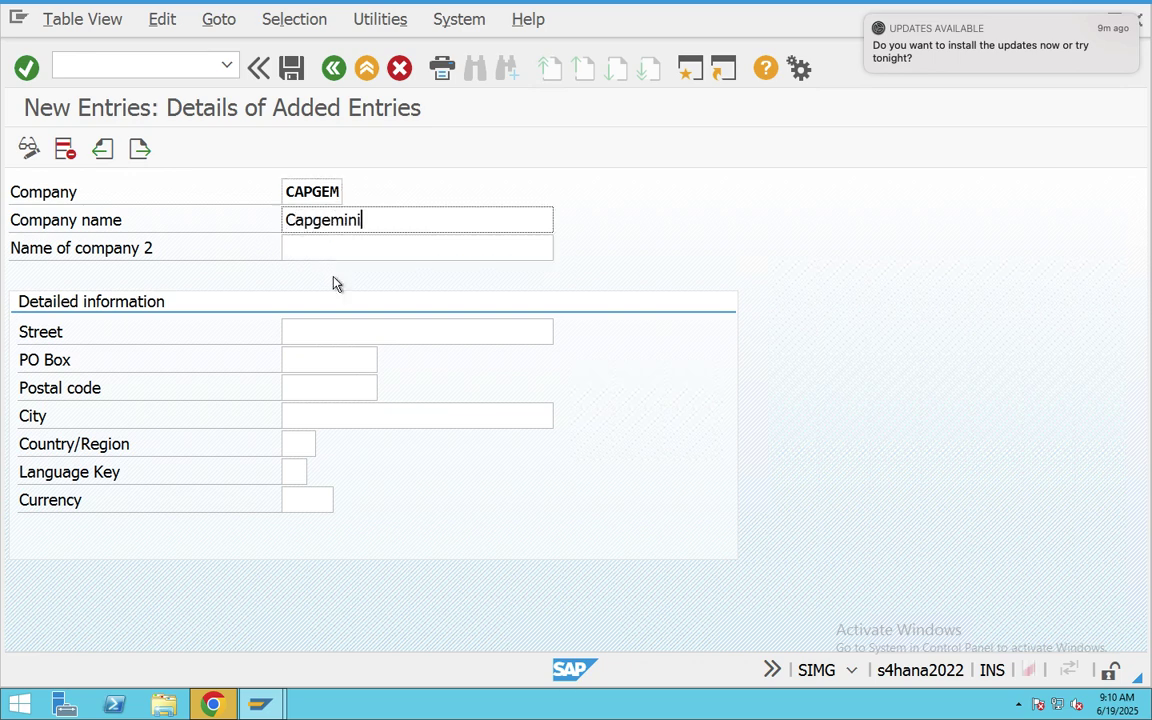
{"action": "left_click", "coordinate": [338, 250]}
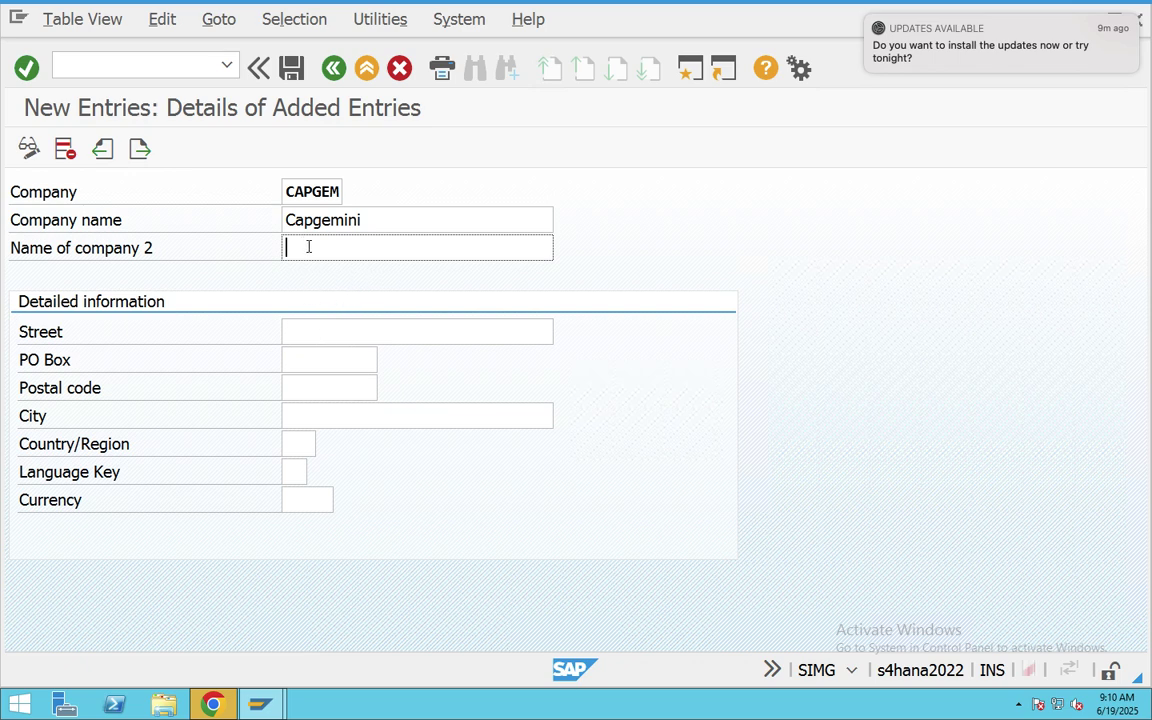
Step: Fill in the company's street and PO box number in the detailed information
{"action": "left_click", "coordinate": [312, 334]}
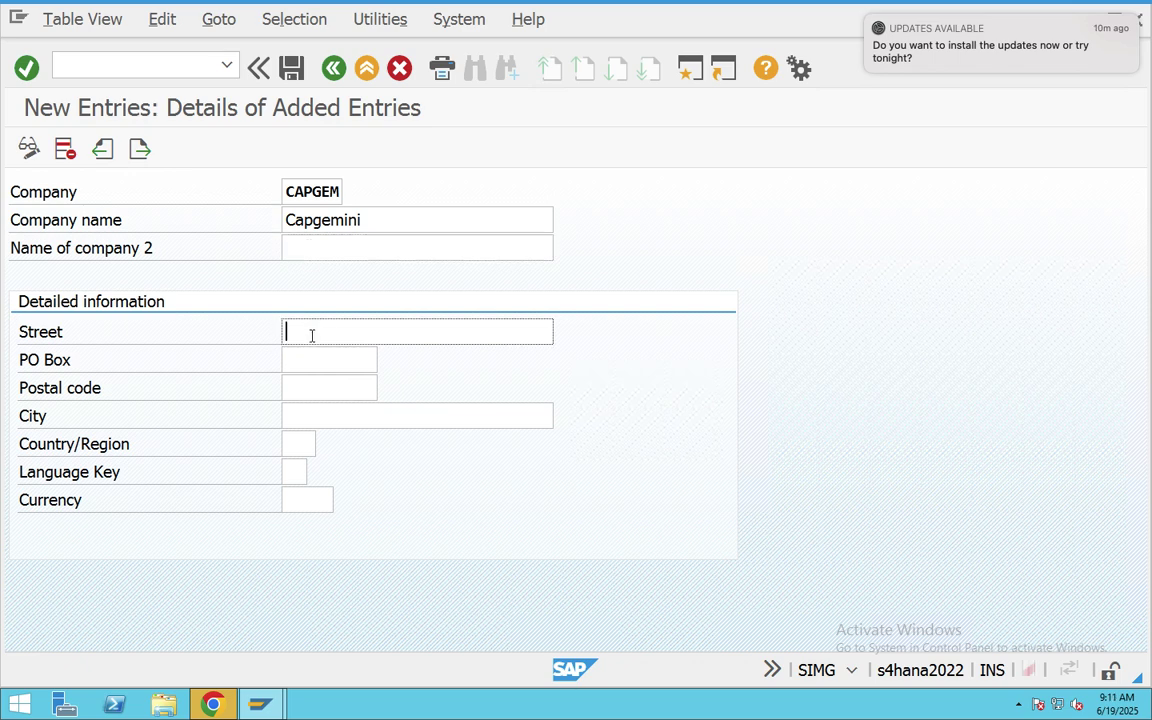
{"action": "type", "text": "Whitefield"}
{"action": "left_click", "coordinate": [328, 358]}
{"action": "type", "text": "87878"}
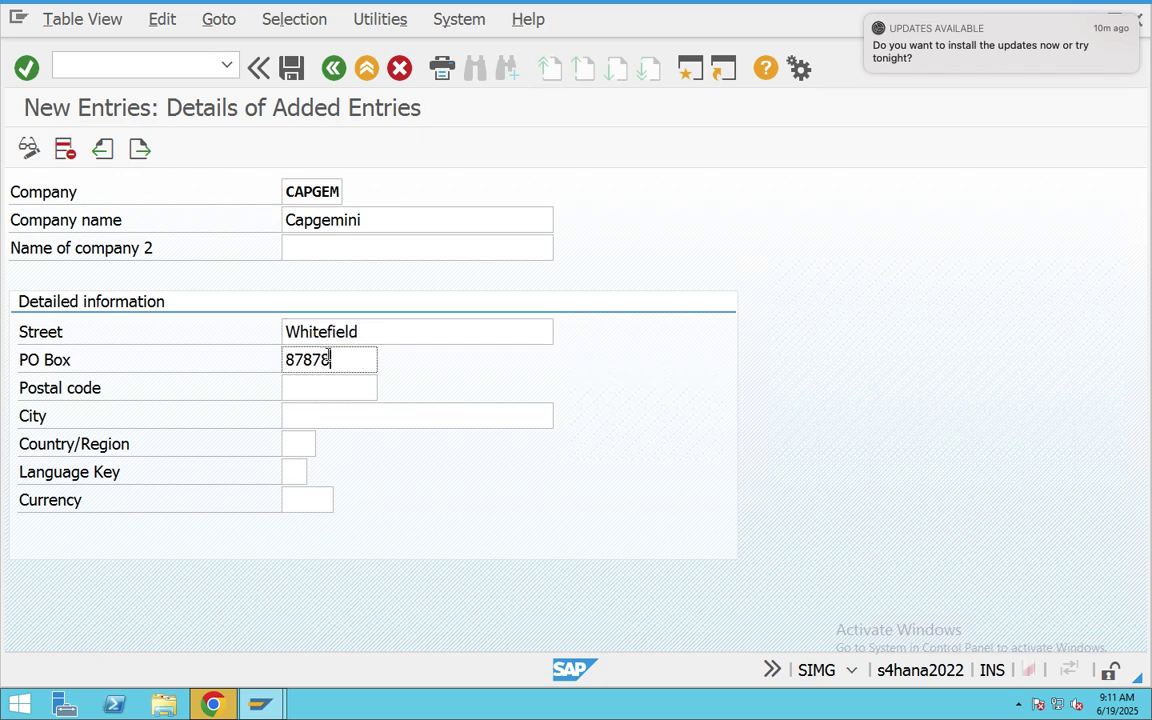
{"action": "type", "text": "7"}
Step: Copy the PO box number into the postal code field
{"action": "left_click_drag", "start_coordinate": [342, 360], "coordinate": [249, 357]}
{"action": "key", "text": "ctrl+c"}
{"action": "left_click", "coordinate": [295, 368]}
{"action": "left_click", "coordinate": [296, 378]}
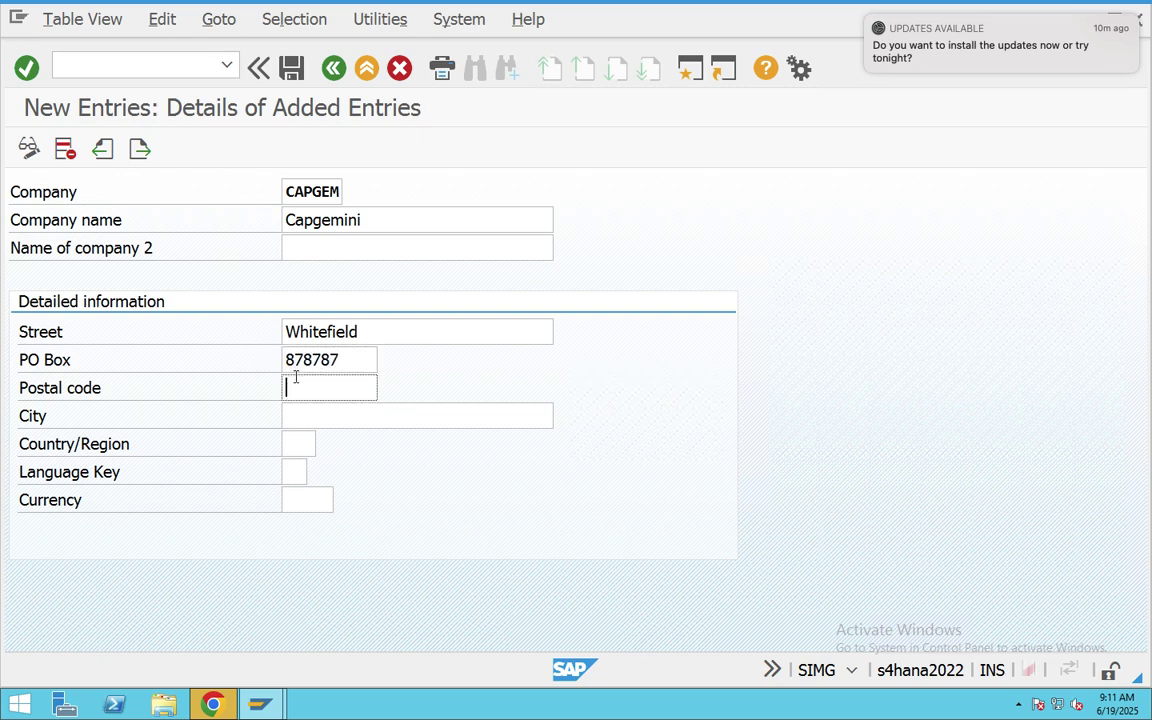
{"action": "key", "text": "ctrl+v"}
{"action": "left_click_drag", "start_coordinate": [345, 360], "coordinate": [267, 355]}
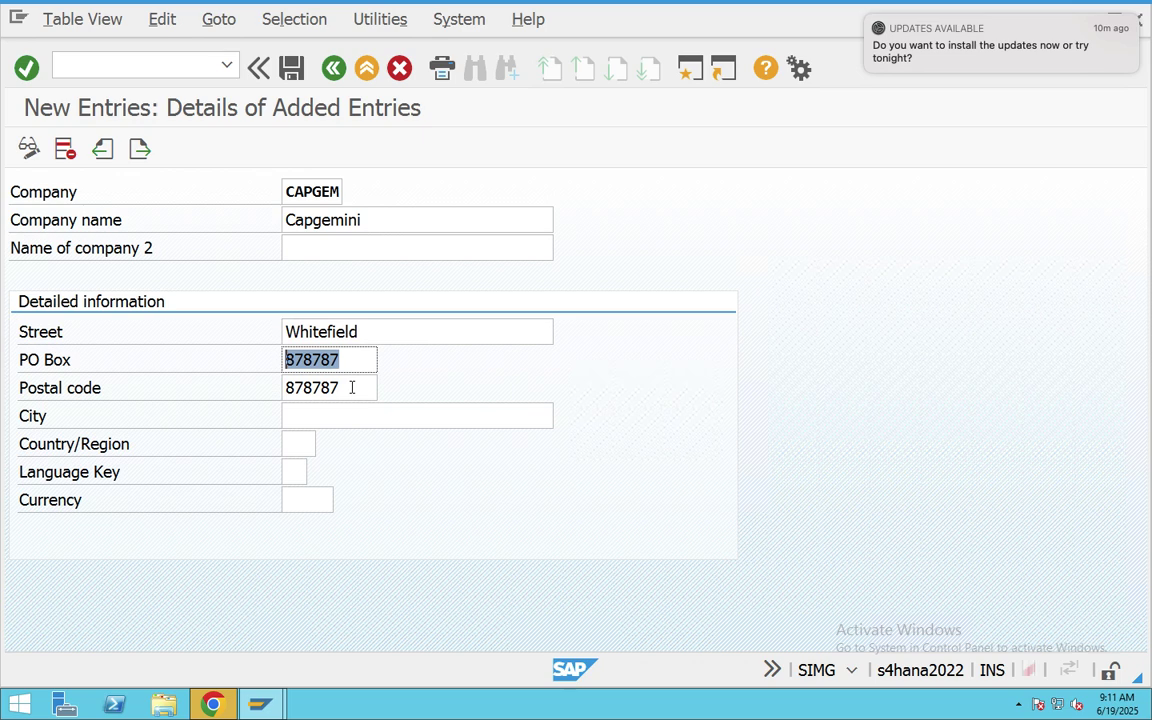
{"action": "left_click_drag", "start_coordinate": [355, 388], "coordinate": [170, 401]}
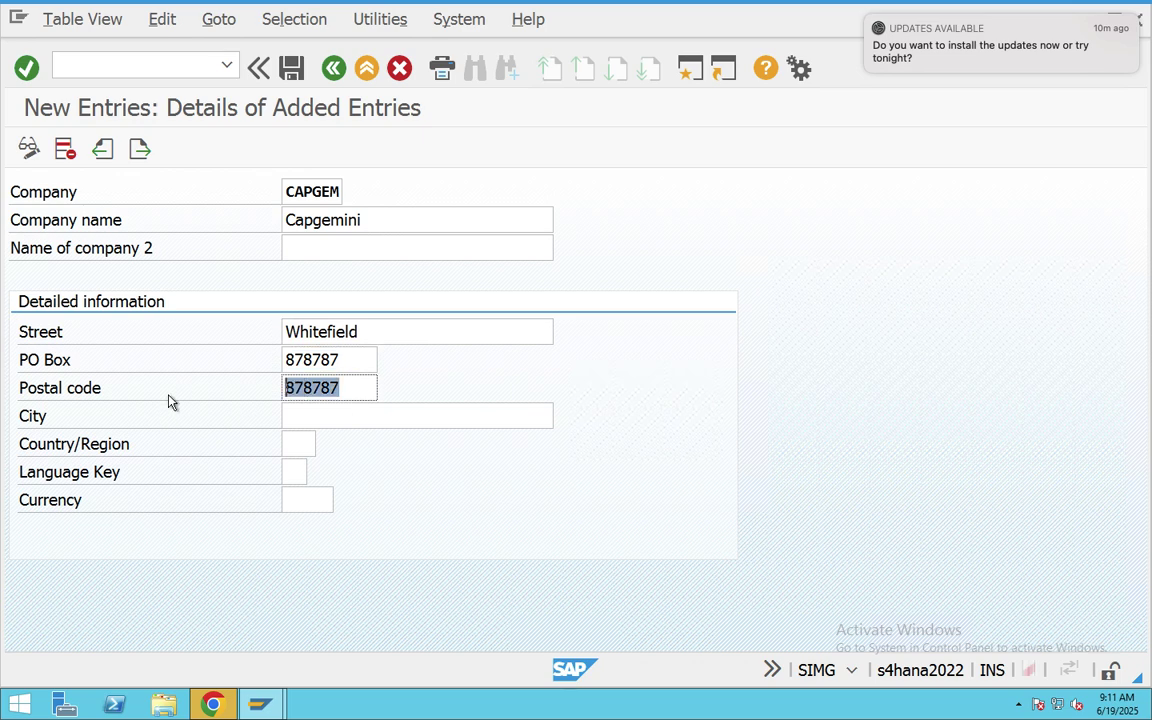
Step: Enter the company's city and set the country to IN, the language key to EN and the currency to INR
{"action": "left_click", "coordinate": [306, 415]}
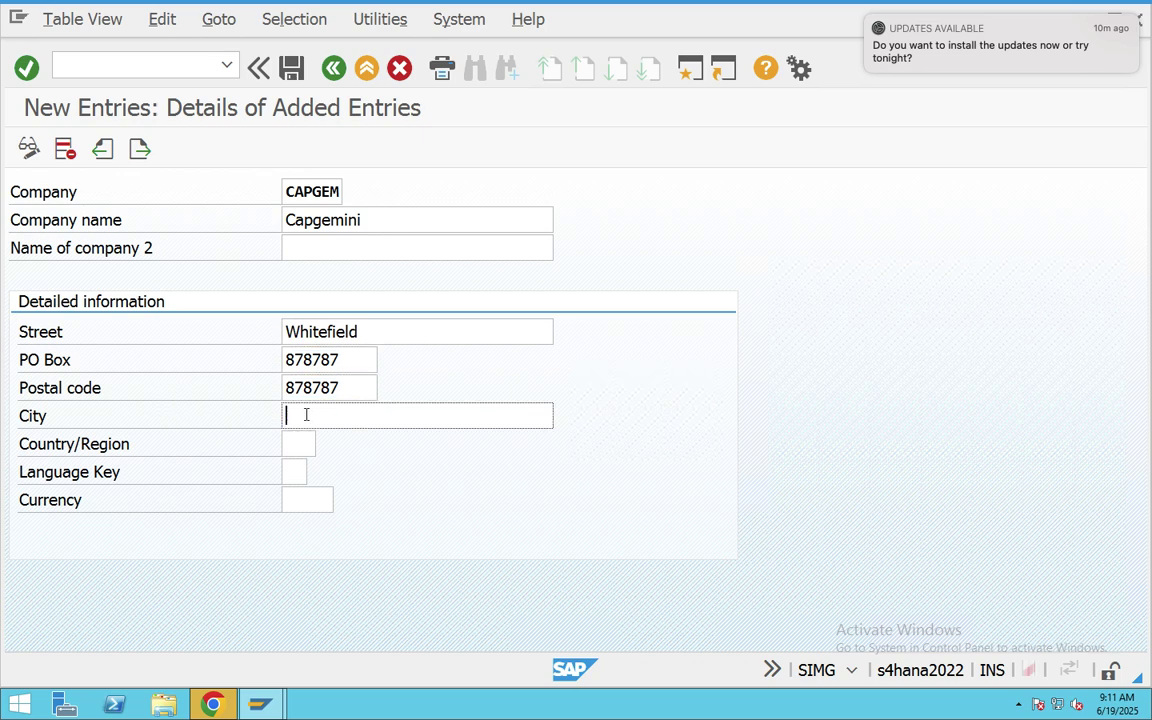
{"action": "type", "text": "Bangalore"}
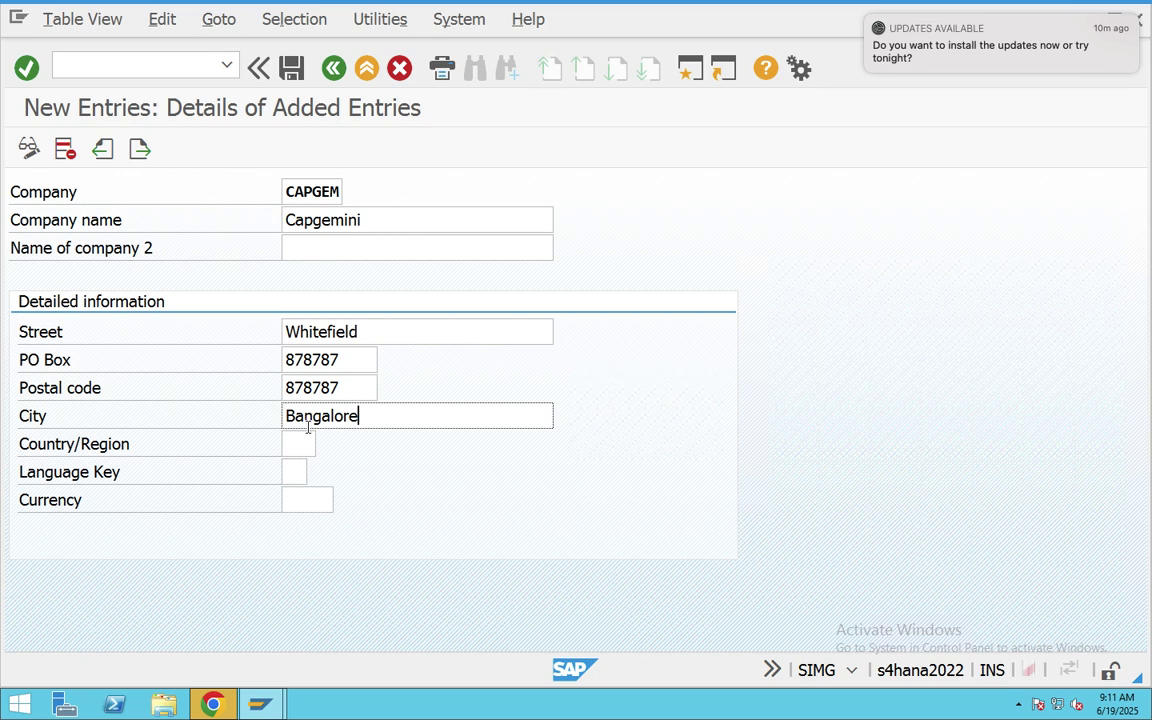
{"action": "left_click", "coordinate": [305, 443]}
{"action": "type", "text": "IN"}
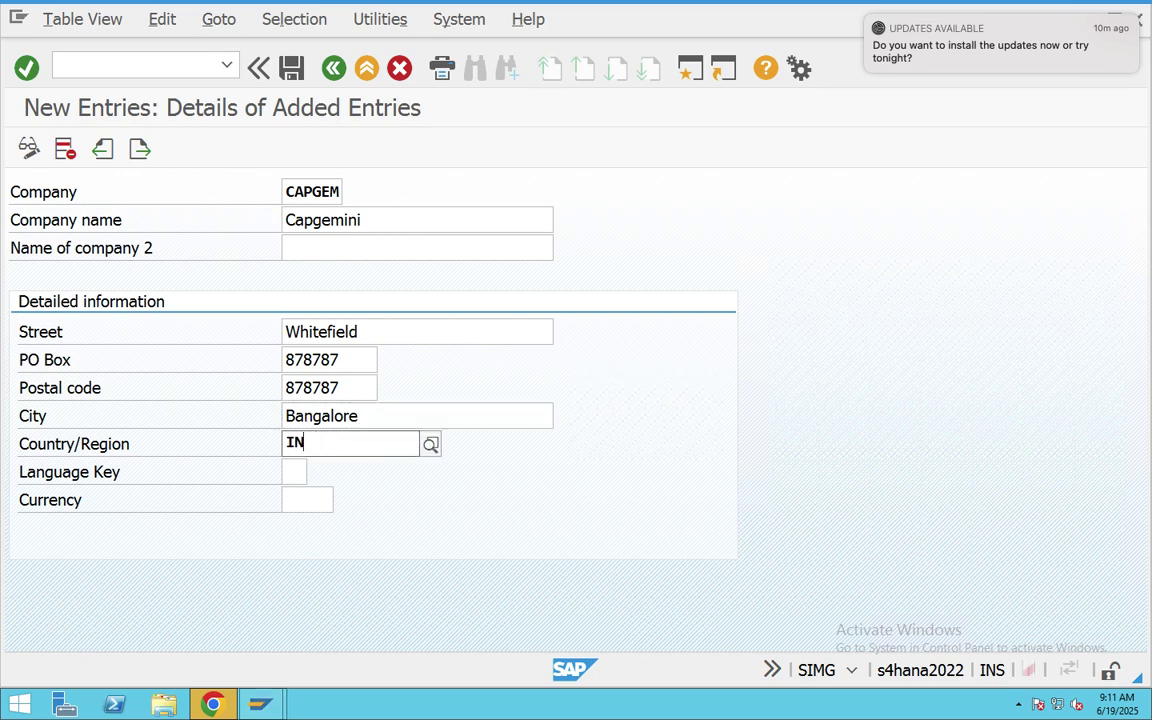
{"action": "left_click", "coordinate": [303, 473]}
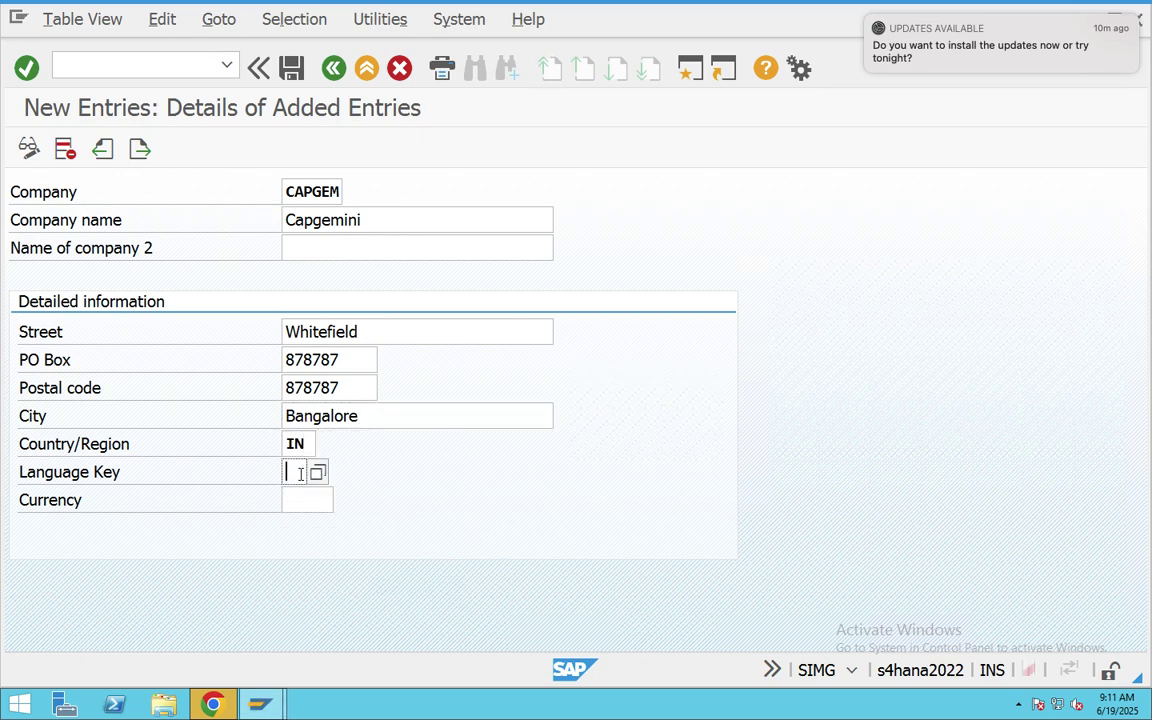
{"action": "type", "text": "En"}
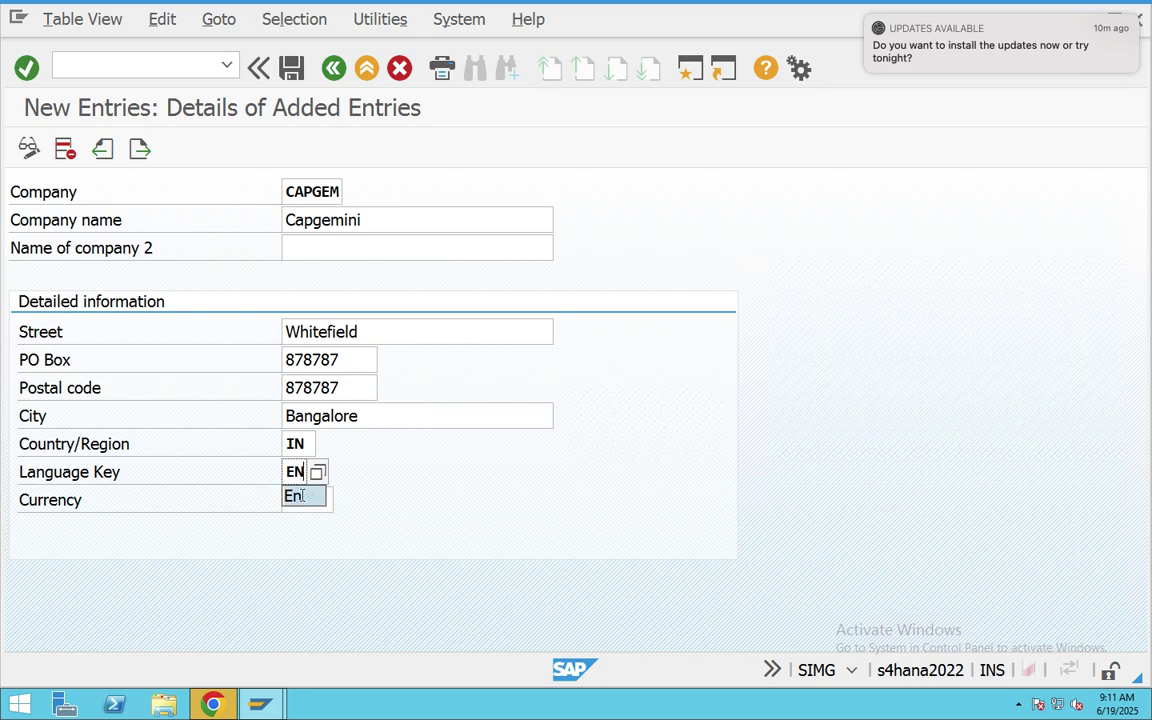
{"action": "left_click", "coordinate": [310, 498]}
{"action": "type", "text": "INR"}
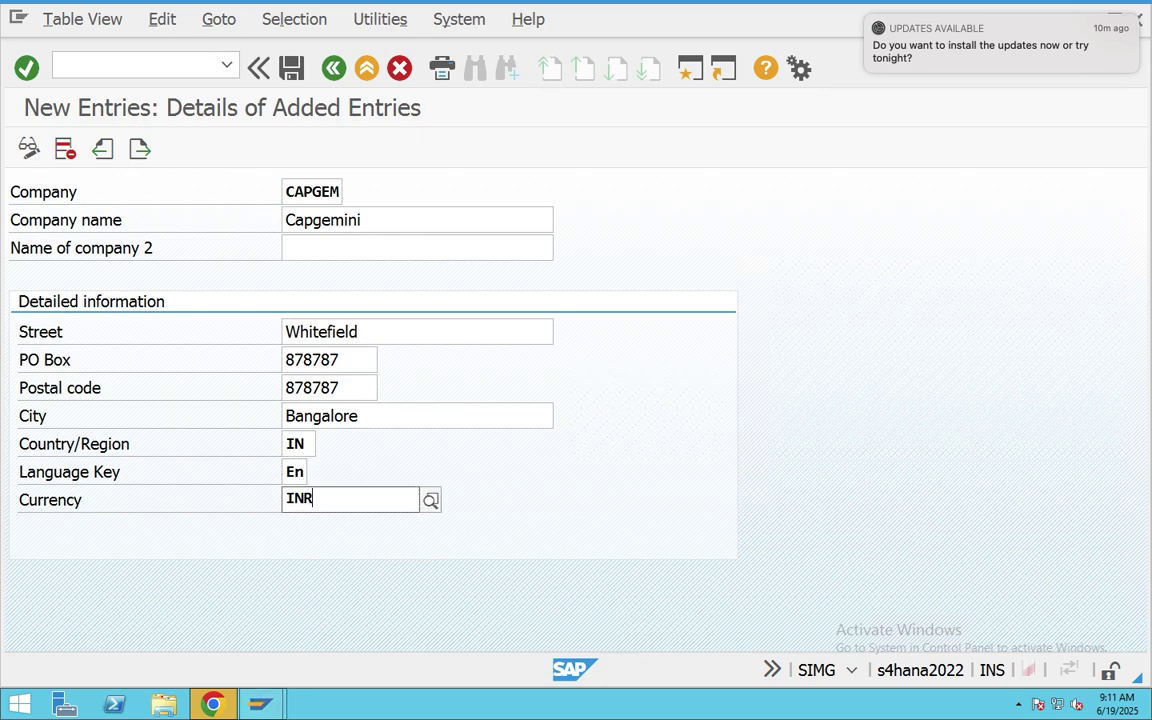
{"action": "left_click", "coordinate": [345, 547]}
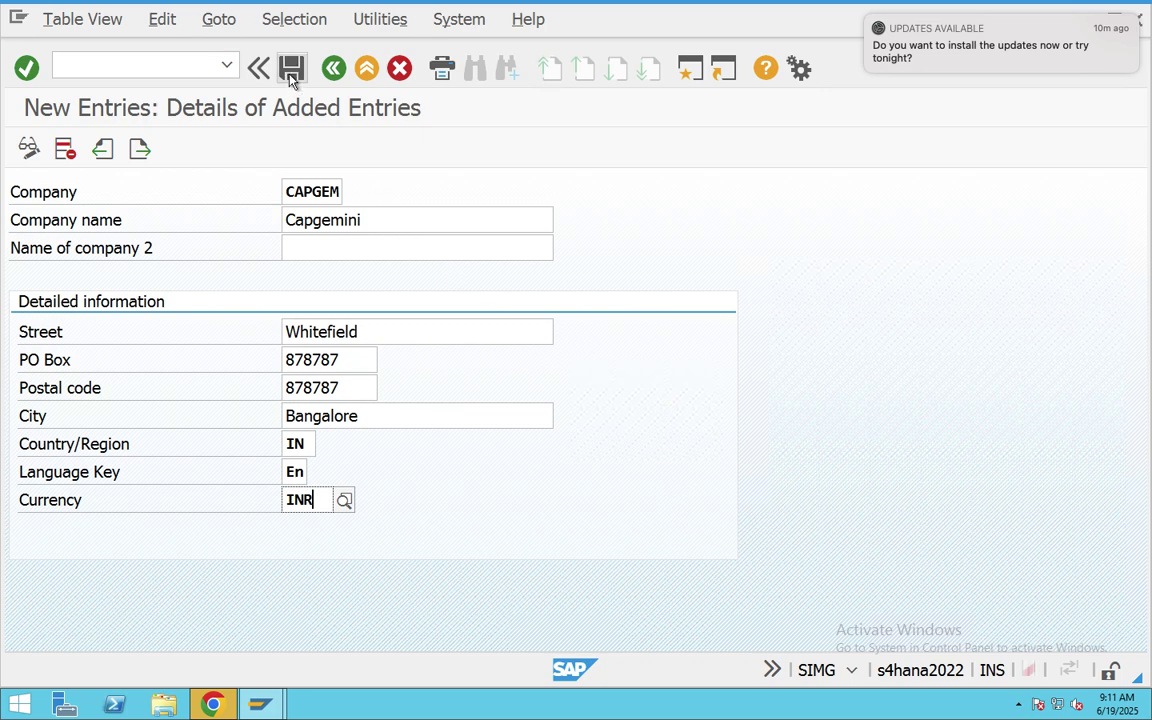
{"action": "left_click", "coordinate": [303, 248]}
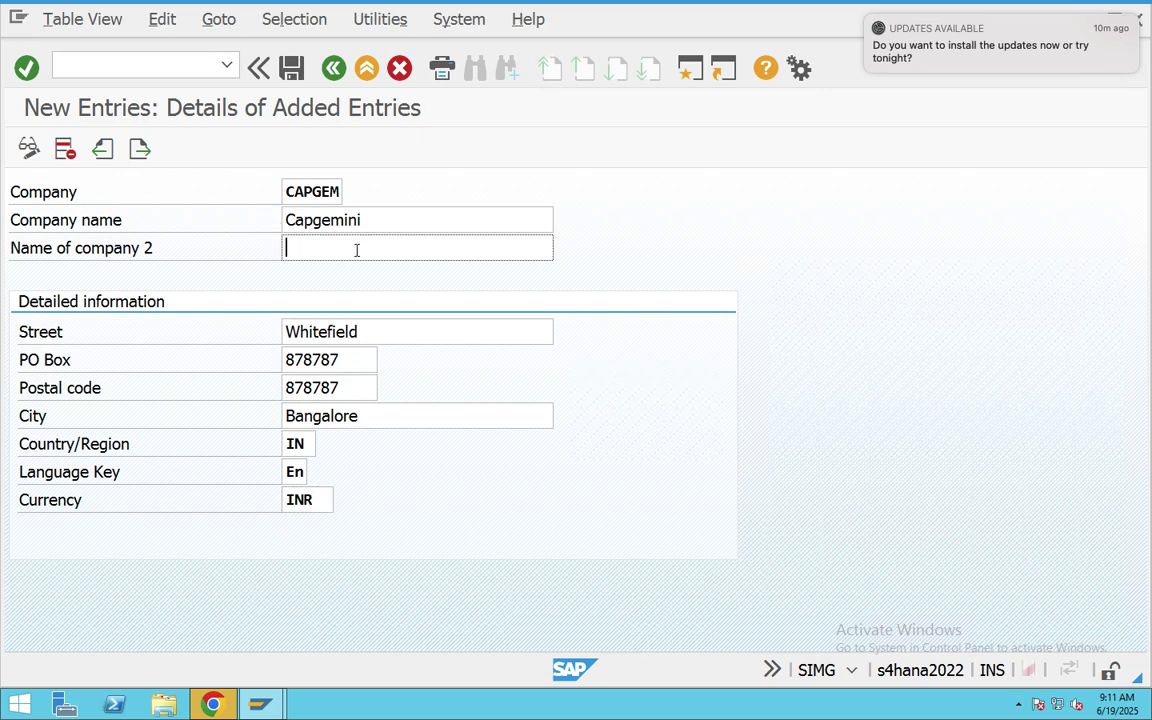
{"action": "double_click", "coordinate": [368, 219]}
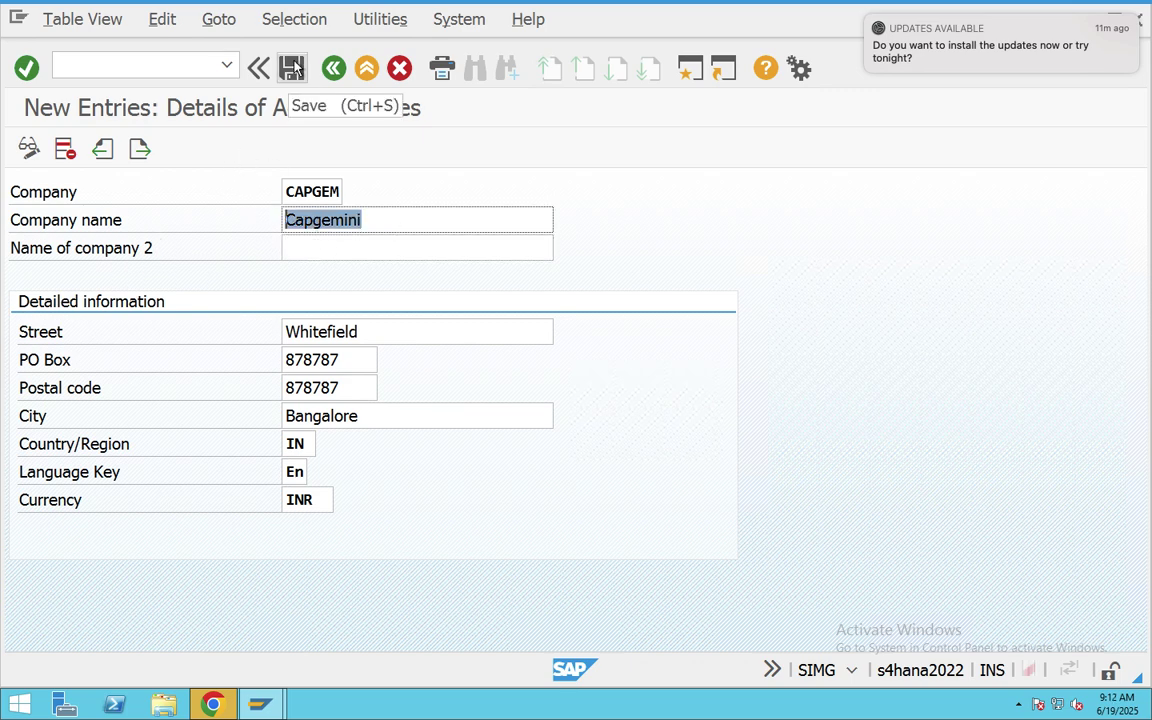
Step: Change the company ID to CAPGE1 and save the new company entry
{"action": "left_click", "coordinate": [293, 67]}
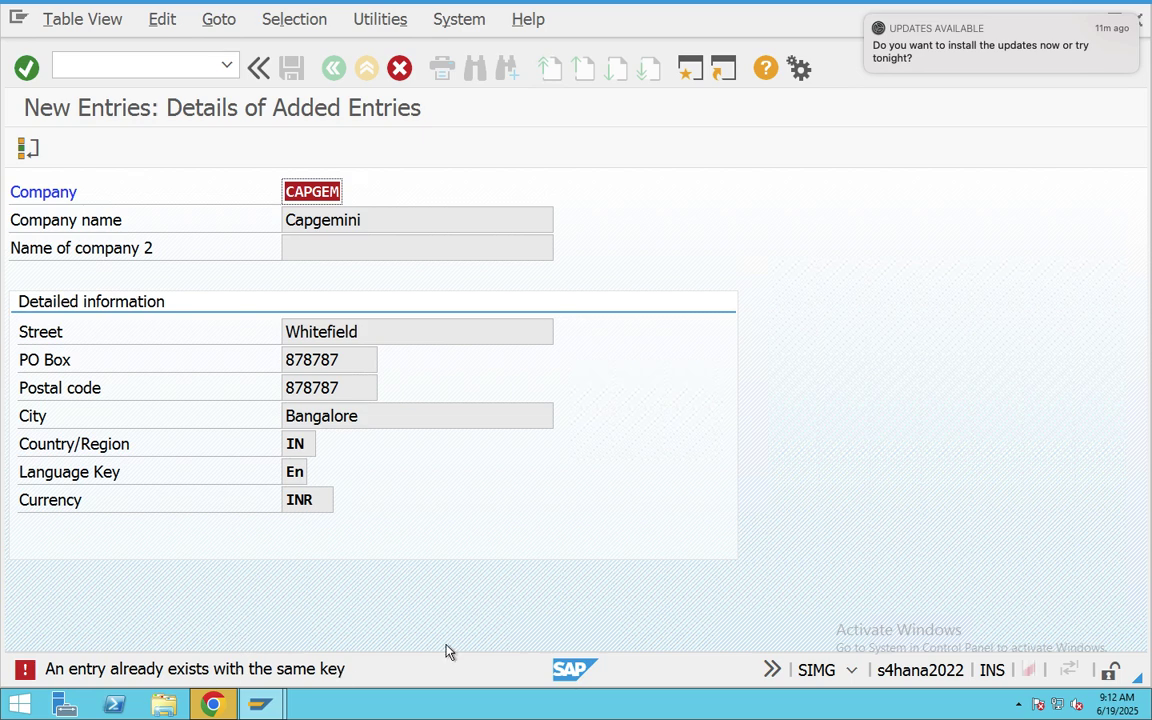
{"action": "left_click", "coordinate": [340, 191]}
{"action": "key", "text": "BackSpace"}
{"action": "key", "text": "BackSpace"}
{"action": "key", "text": "BackSpace"}
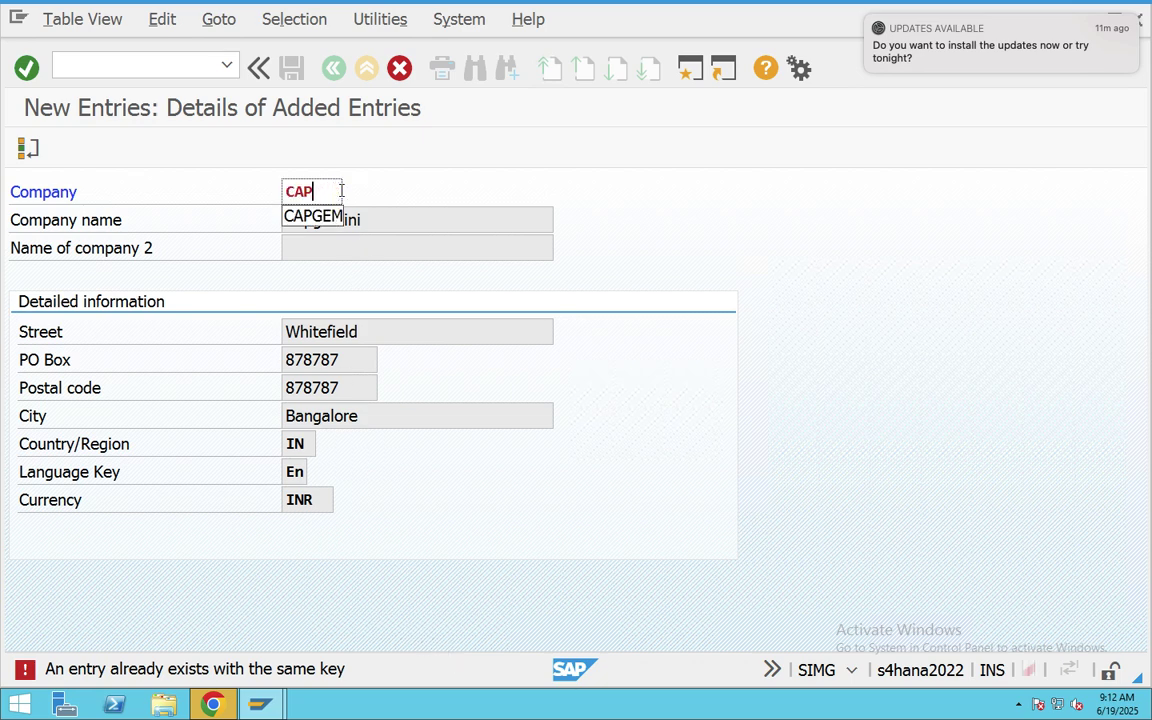
{"action": "type", "text": "GE1"}
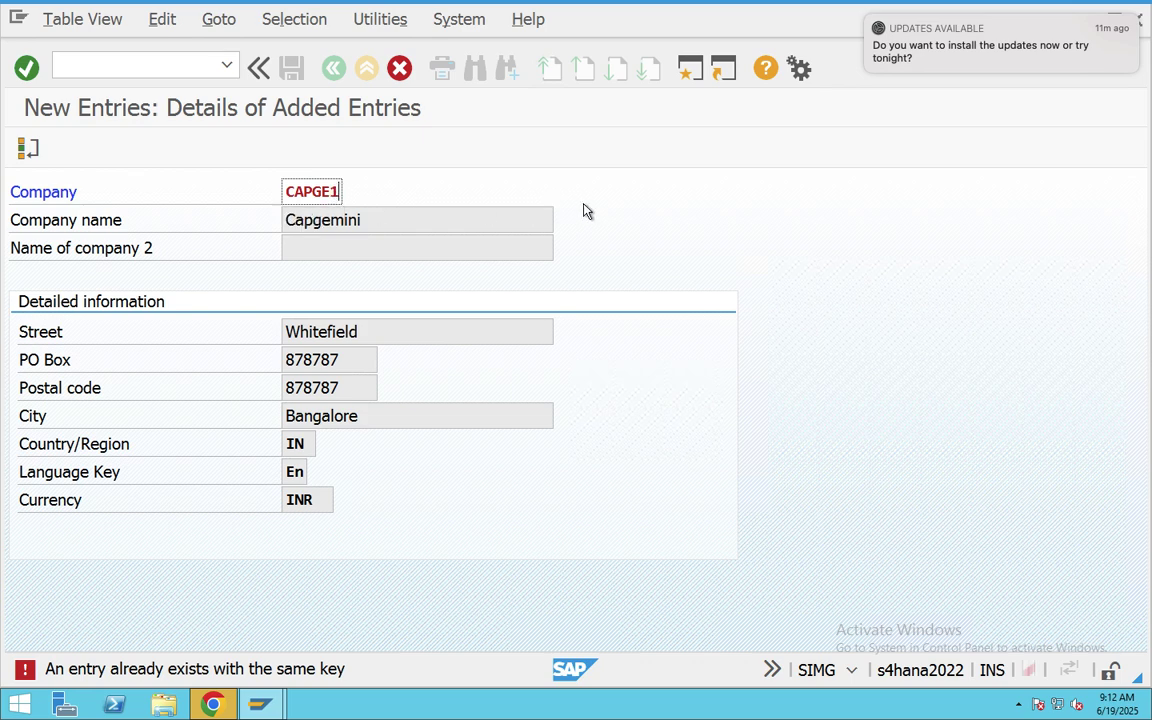
{"action": "key", "text": "Return"}
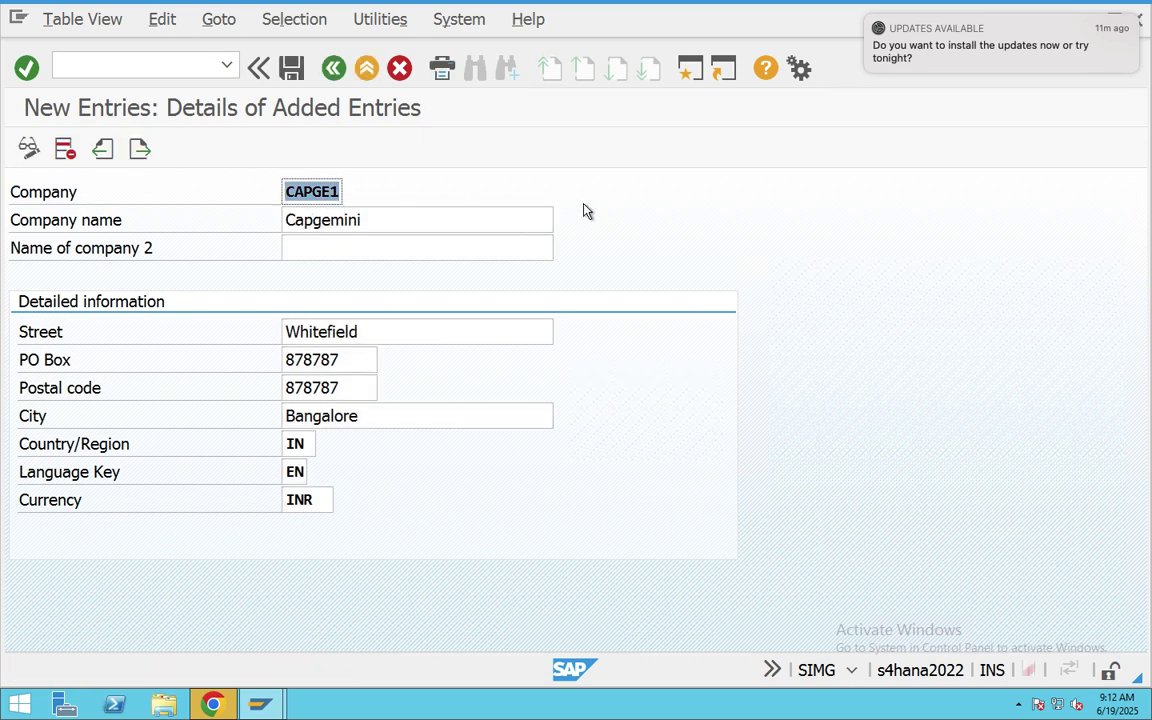
{"action": "left_click", "coordinate": [291, 68]}
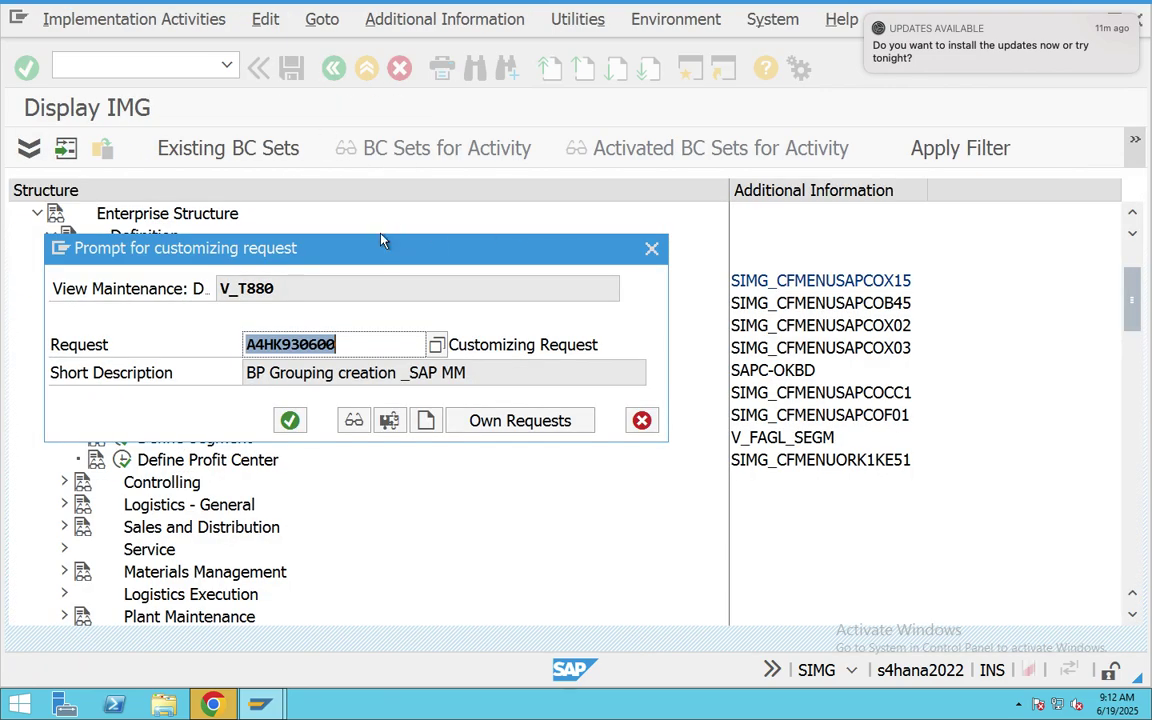
Step: Create a new customizing request with the short description "Enterprise Structure _FI" for the company entry
{"action": "left_click_drag", "start_coordinate": [383, 243], "coordinate": [419, 207]}
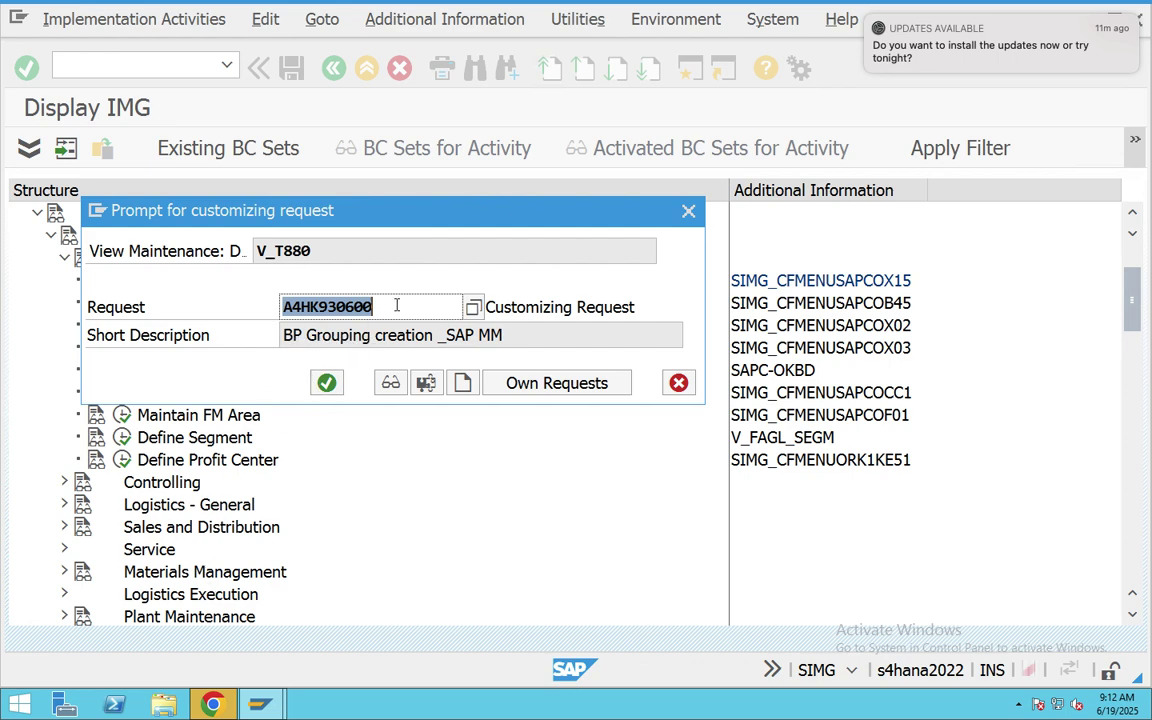
{"action": "left_click_drag", "start_coordinate": [393, 305], "coordinate": [2, 266]}
{"action": "key", "text": "Tab"}
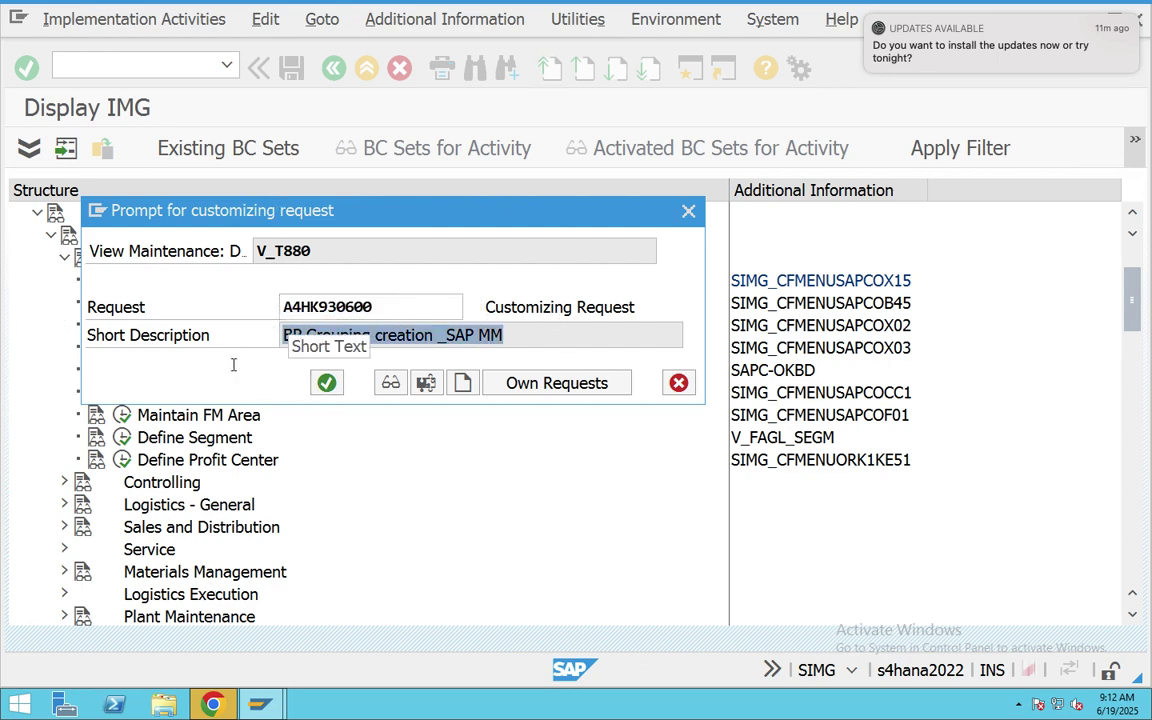
{"action": "left_click", "coordinate": [462, 386]}
{"action": "type", "text": "E"}
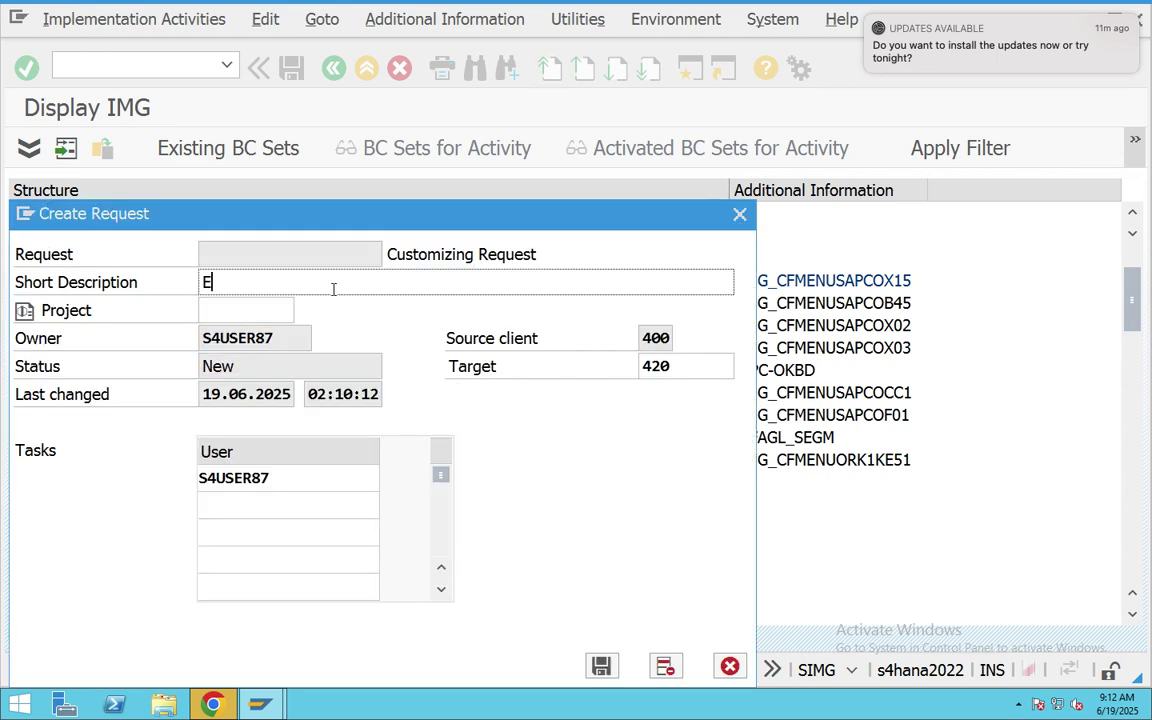
{"action": "type", "text": "nterprise Structure "}
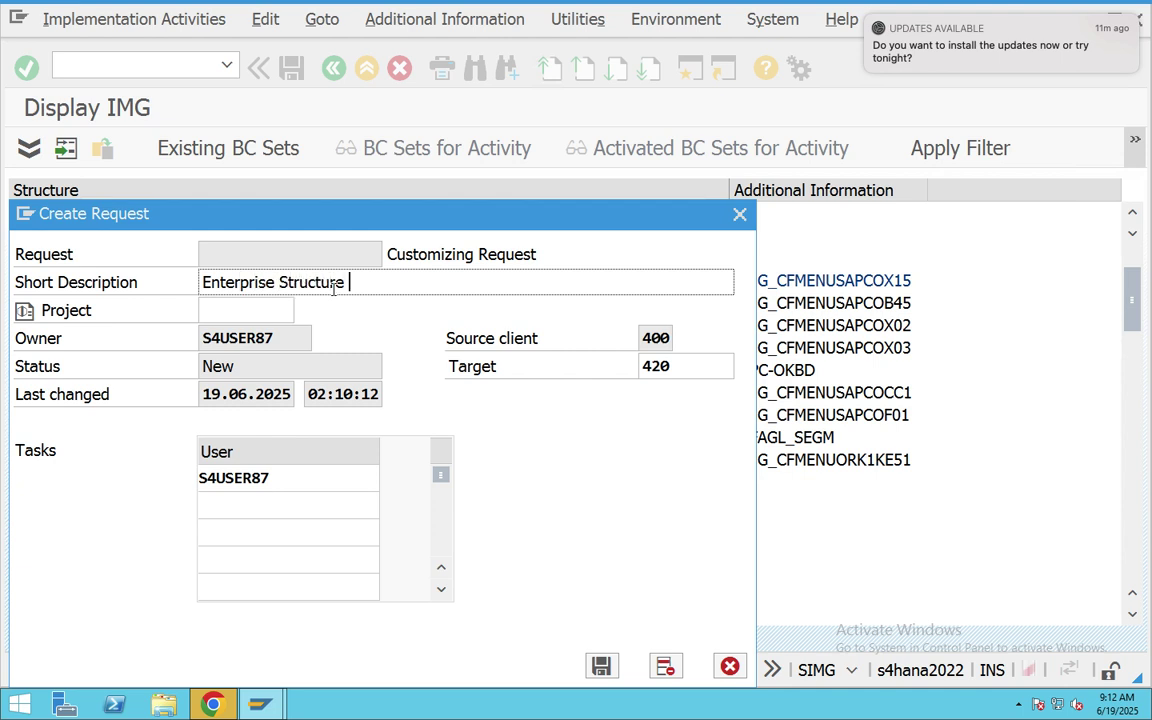
{"action": "type", "text": "_FO"}
{"action": "key", "text": "BackSpace"}
{"action": "type", "text": "I"}
{"action": "left_click", "coordinate": [603, 667]}
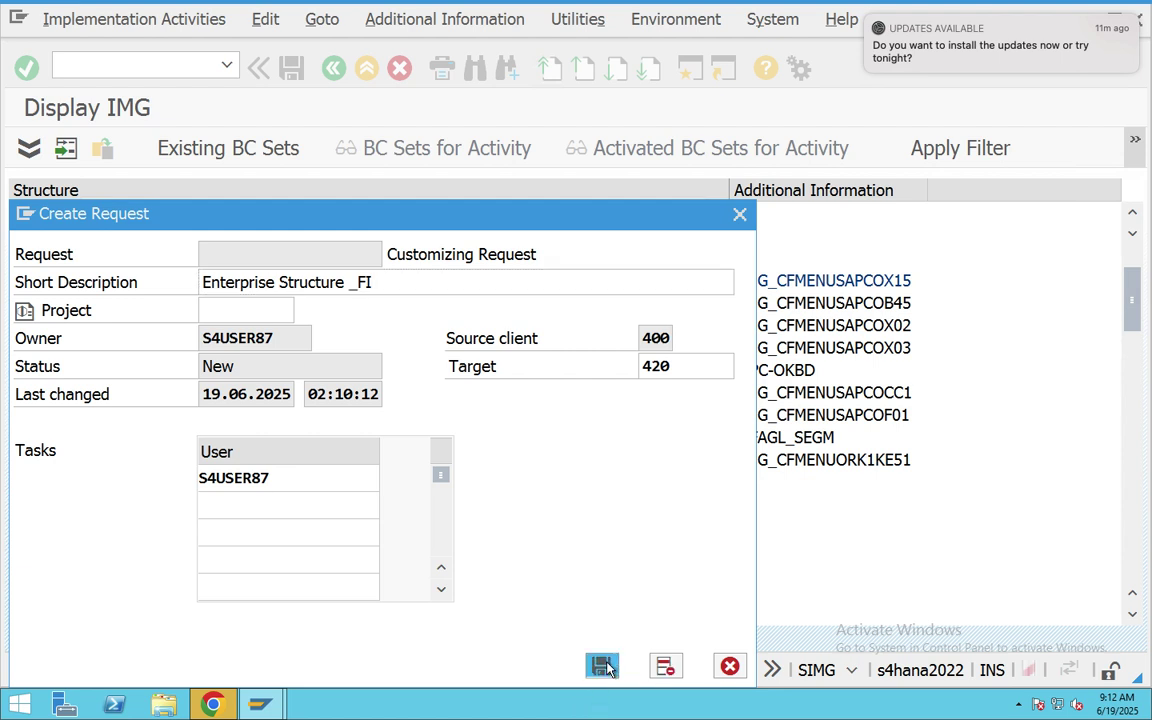
Step: Confirm the new customizing request to save the company, and return to the IMG structure
{"action": "left_click_drag", "start_coordinate": [456, 333], "coordinate": [268, 319]}
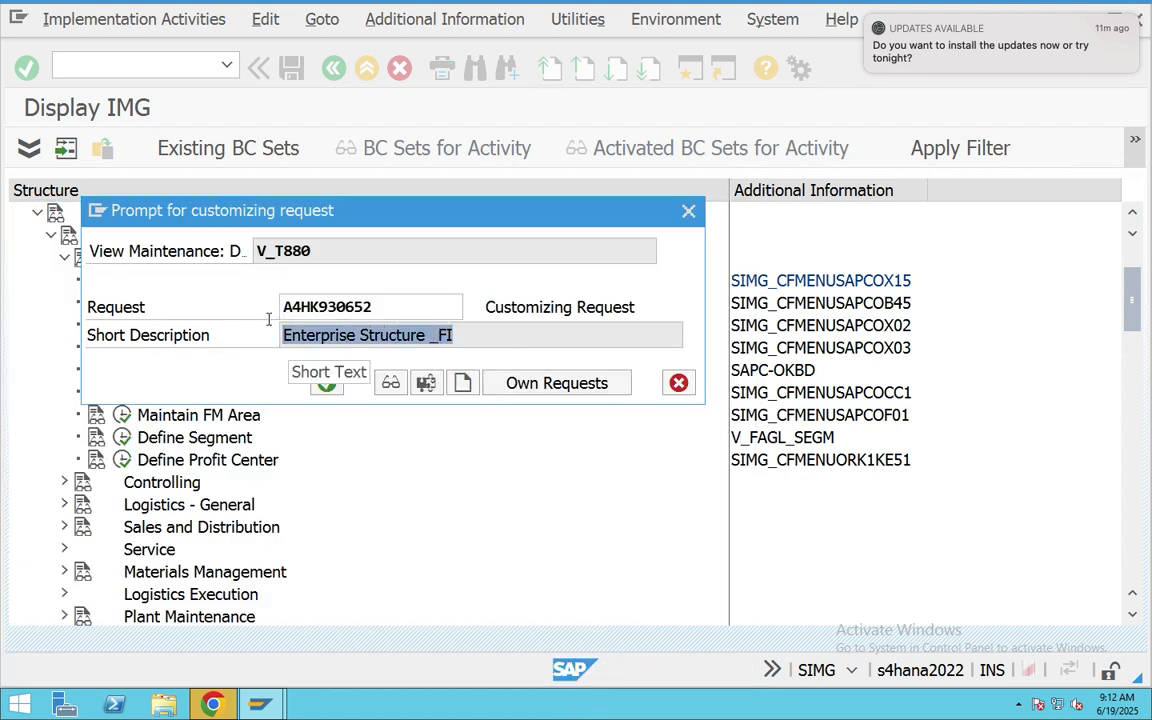
{"action": "left_click_drag", "start_coordinate": [417, 310], "coordinate": [249, 311]}
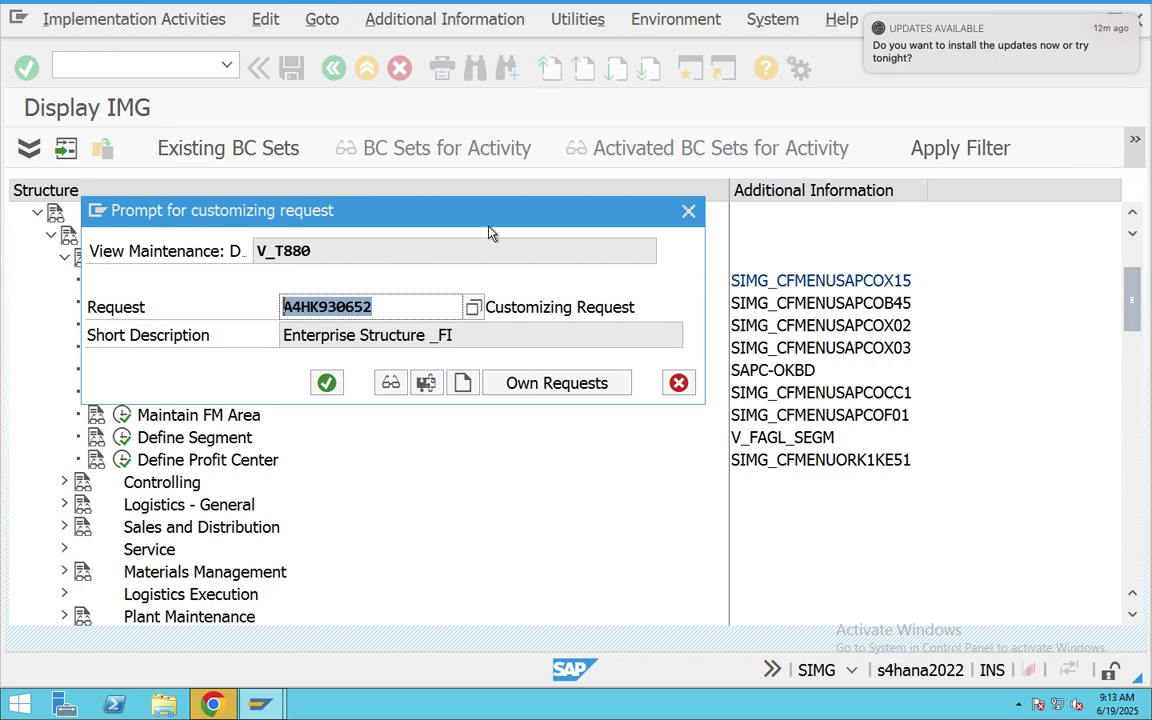
{"action": "left_click", "coordinate": [325, 388]}
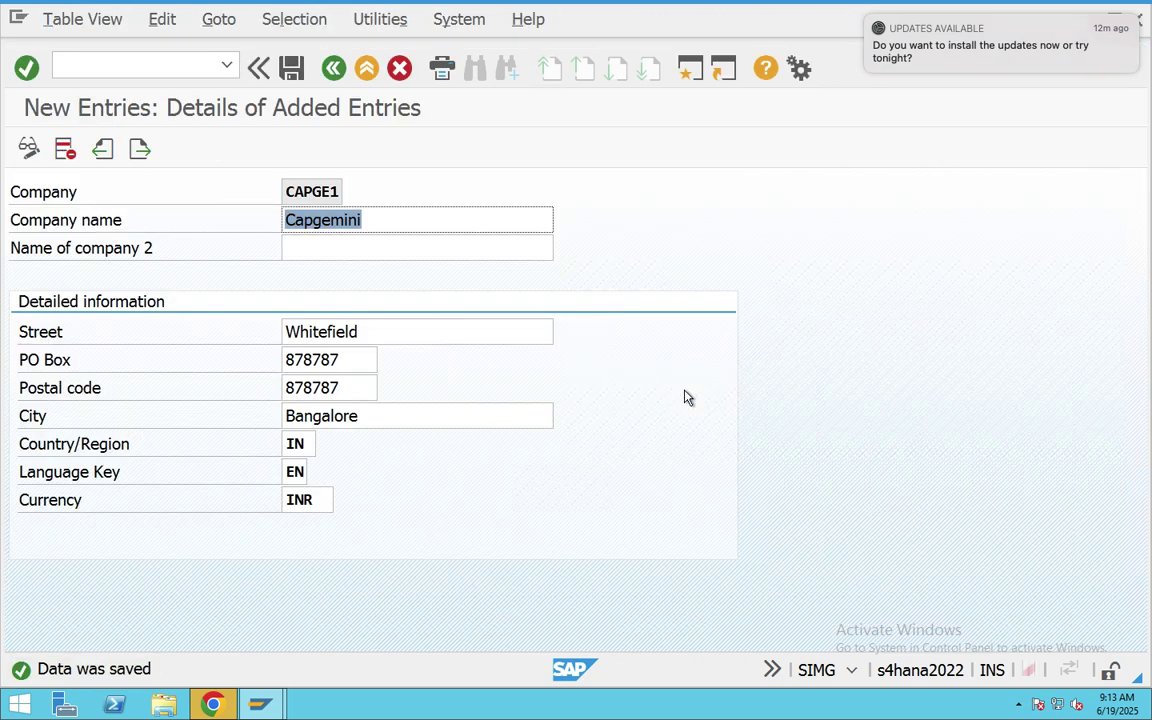
{"action": "left_click", "coordinate": [333, 70]}
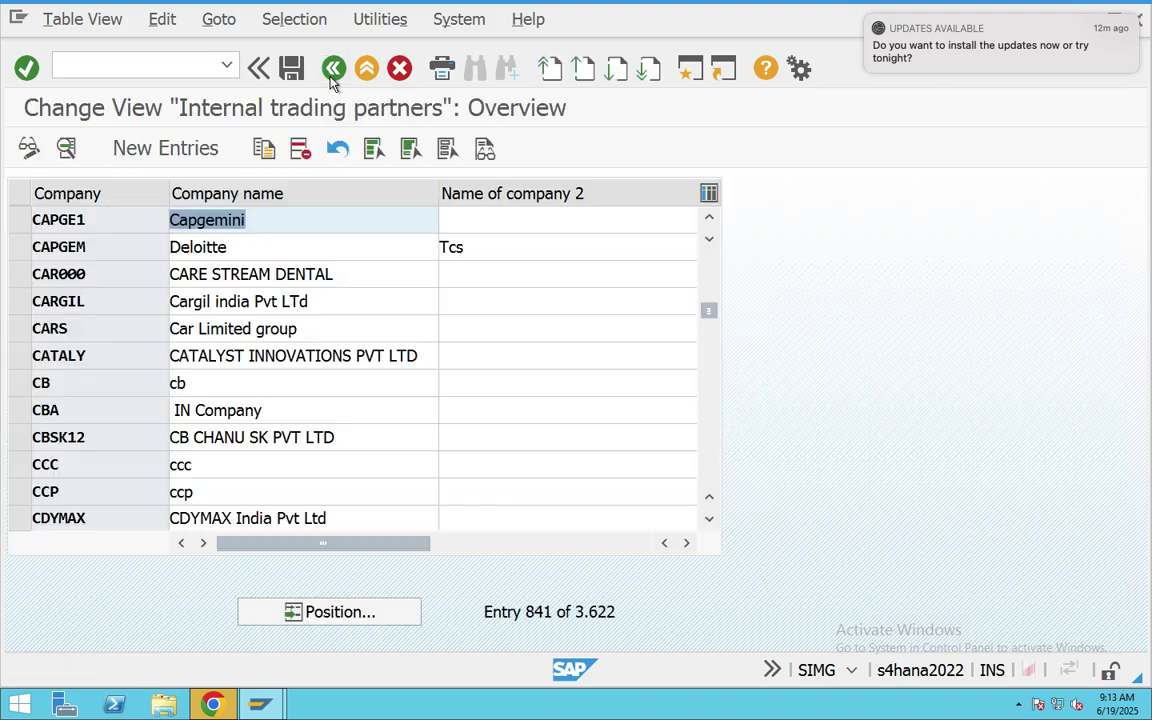
{"action": "left_click", "coordinate": [334, 70]}
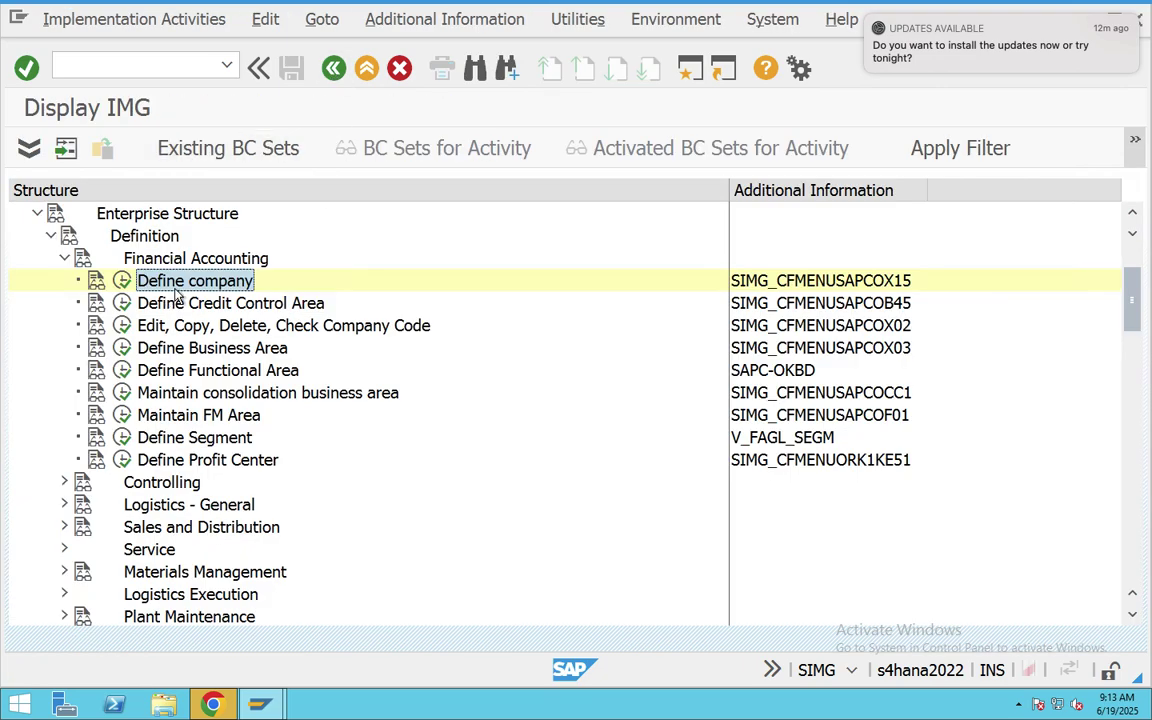
Step: Run transaction OX15 in a new session and open a blank company entry there
{"action": "left_click", "coordinate": [700, 78]}
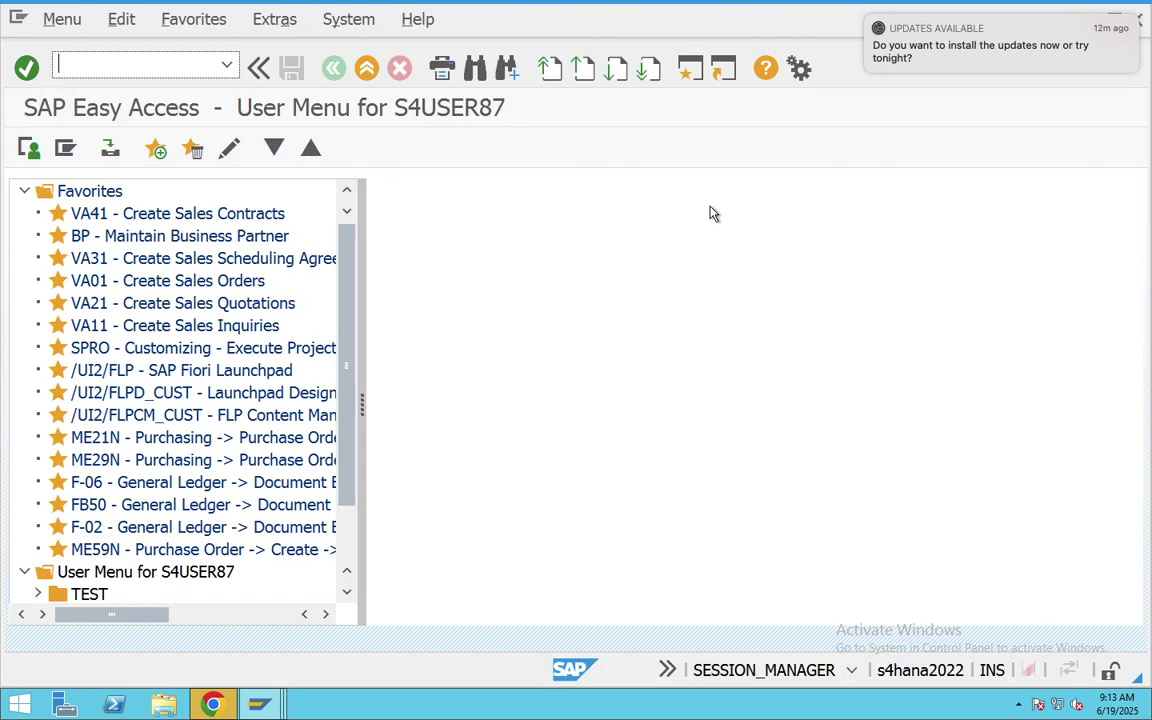
{"action": "type", "text": "ox15"}
{"action": "key", "text": "Return"}
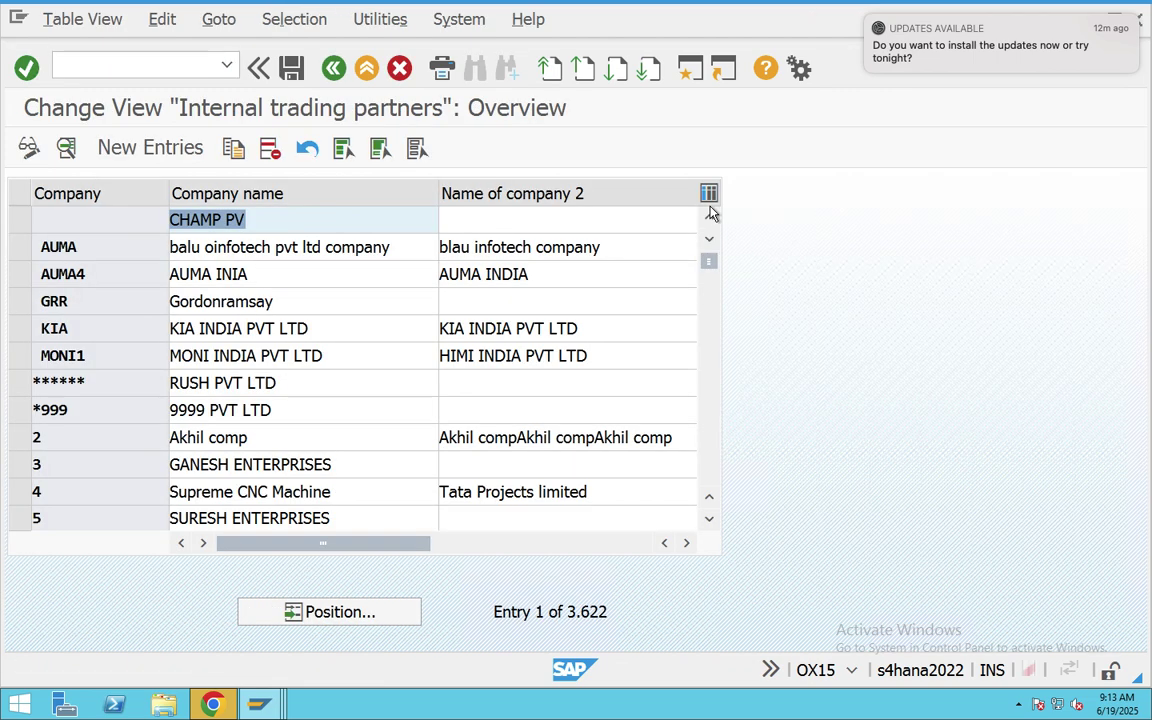
{"action": "left_click", "coordinate": [140, 150]}
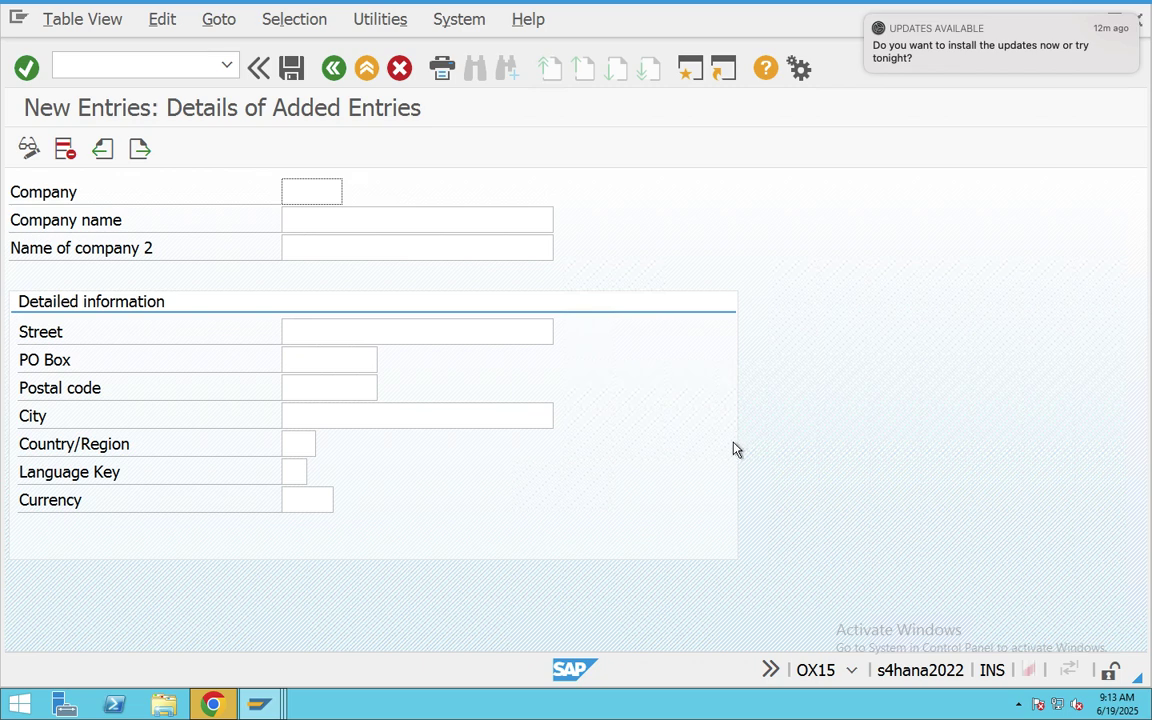
Step: Return to the Display IMG session and start a new entry in the Edit Company Code Data activity
{"action": "mouse_move", "coordinate": [258, 695]}
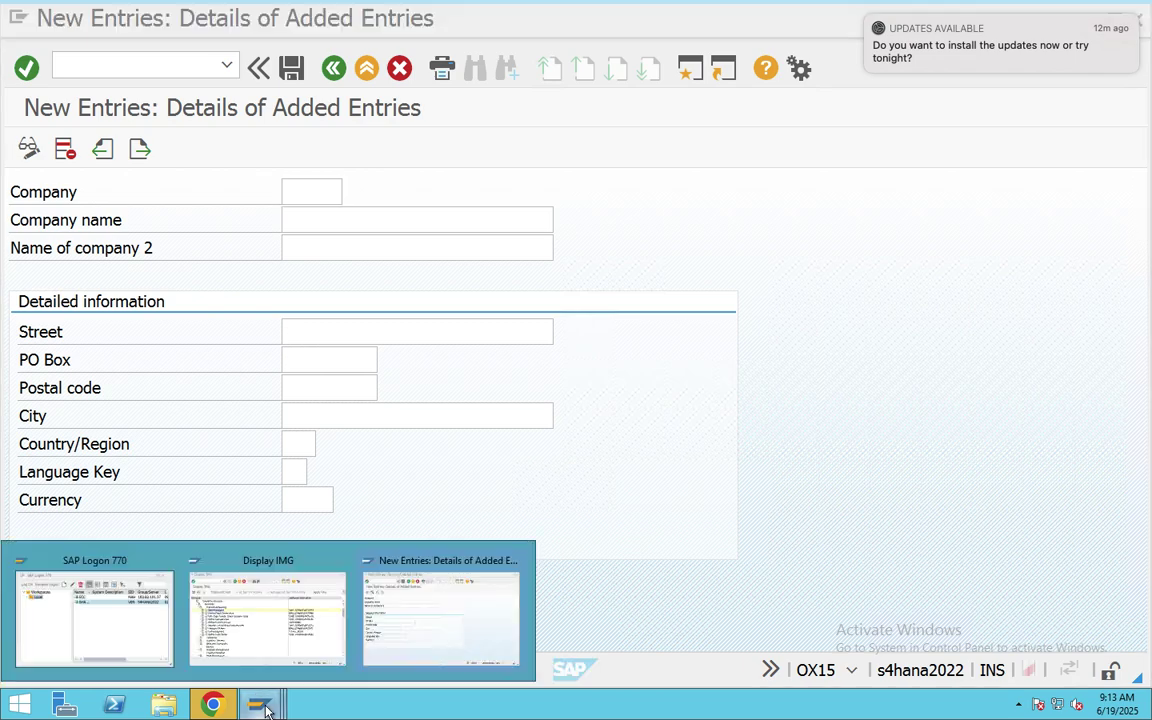
{"action": "left_click", "coordinate": [309, 661]}
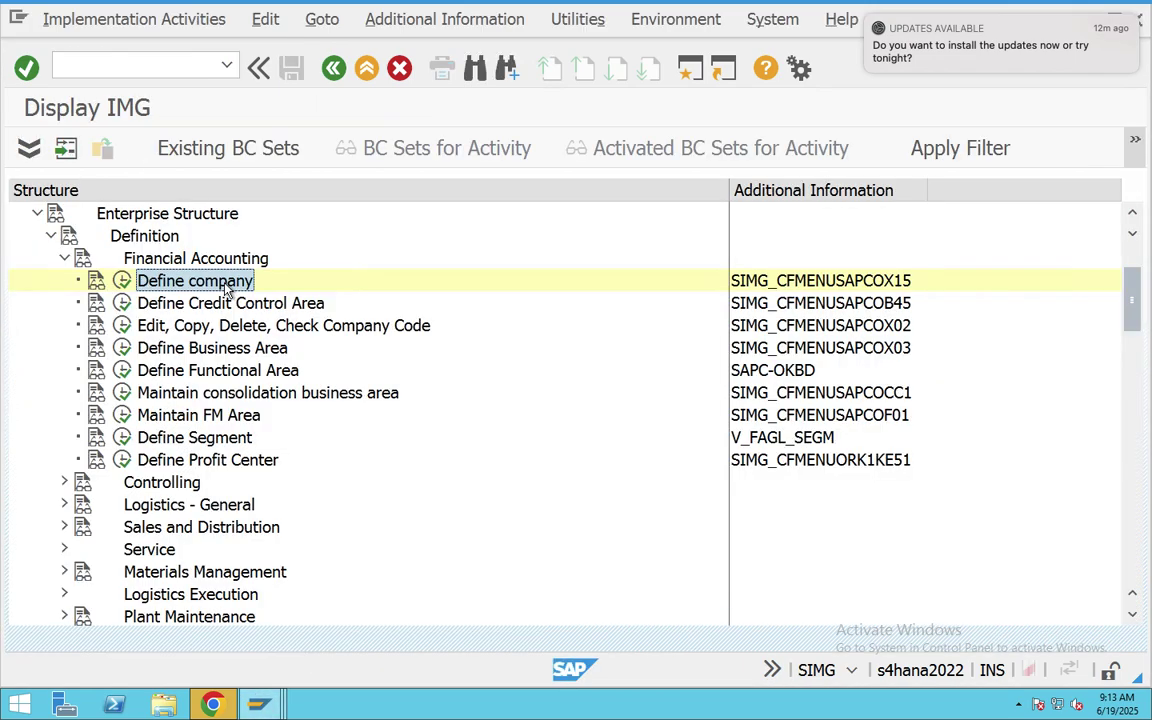
{"action": "left_click", "coordinate": [240, 325]}
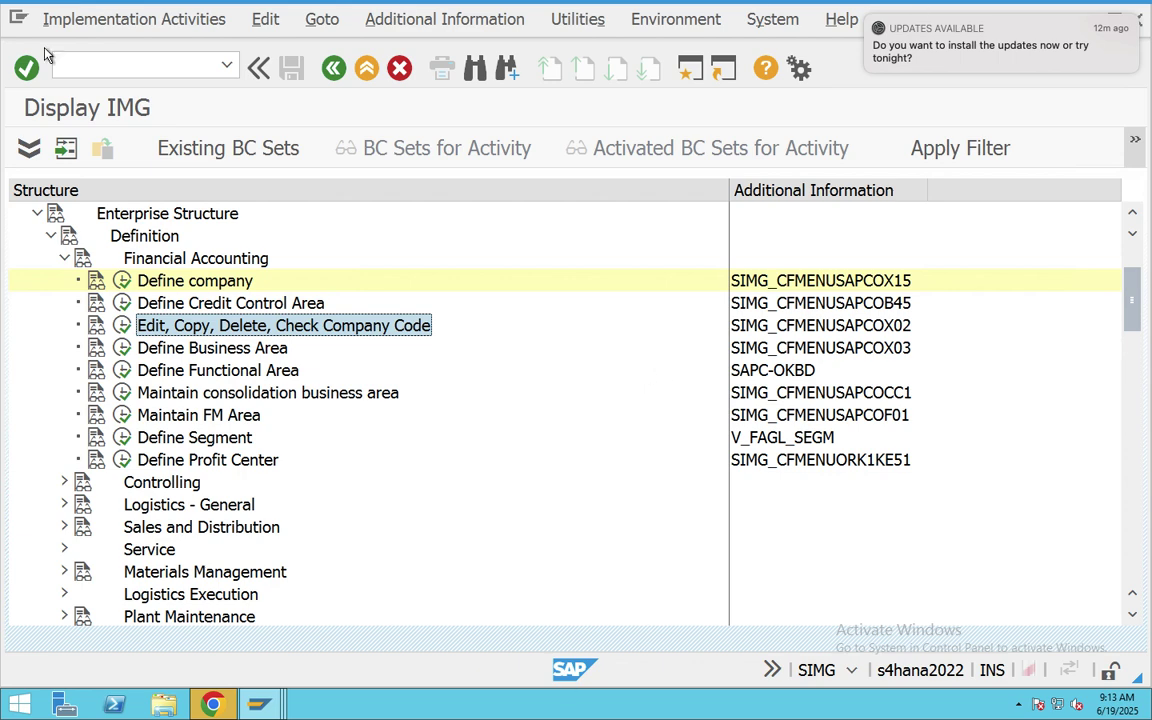
{"action": "left_click", "coordinate": [123, 326]}
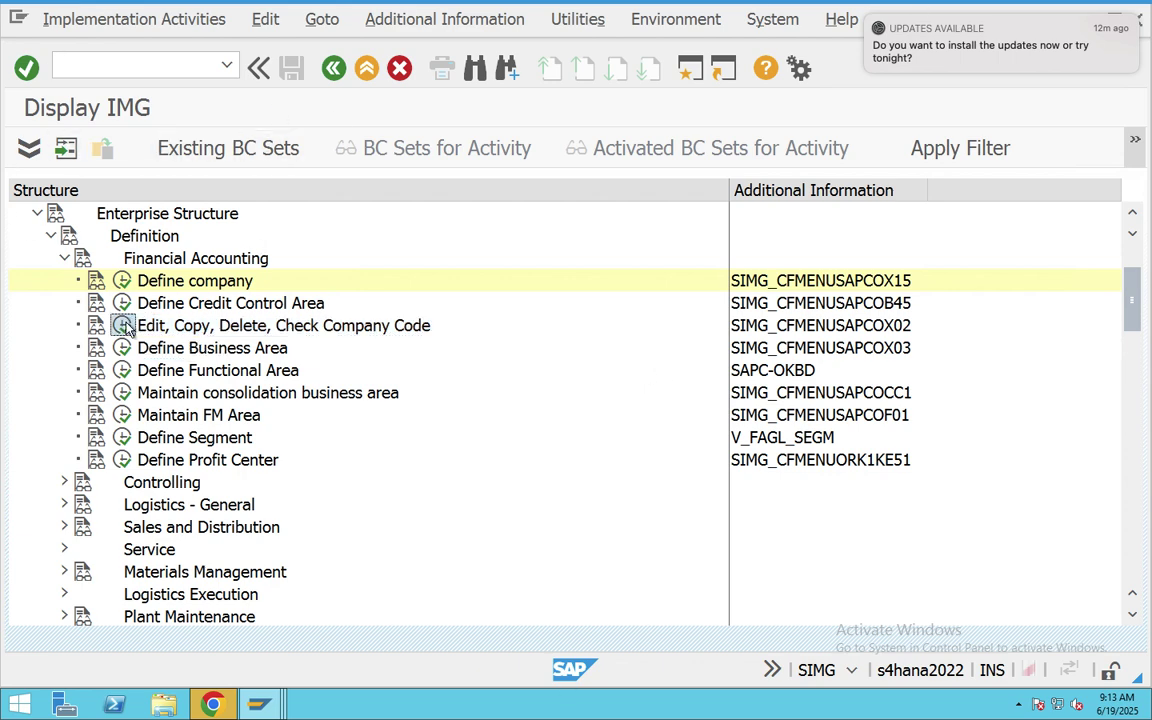
{"action": "left_click", "coordinate": [120, 252]}
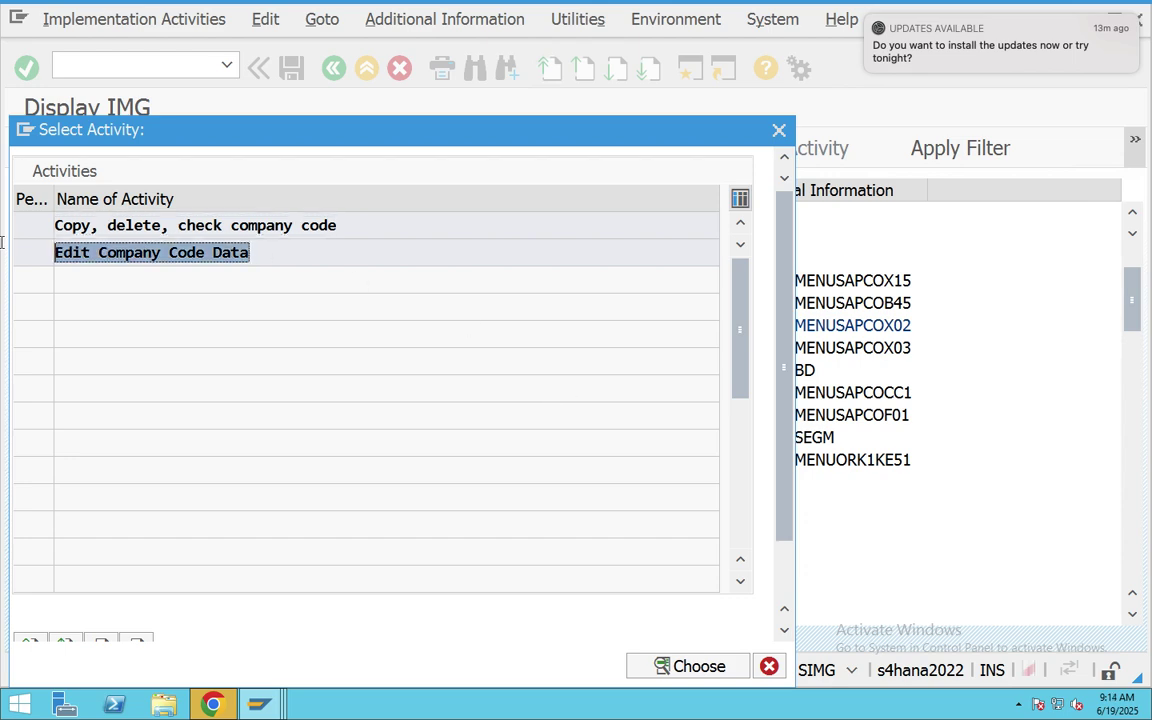
{"action": "double_click", "coordinate": [120, 252]}
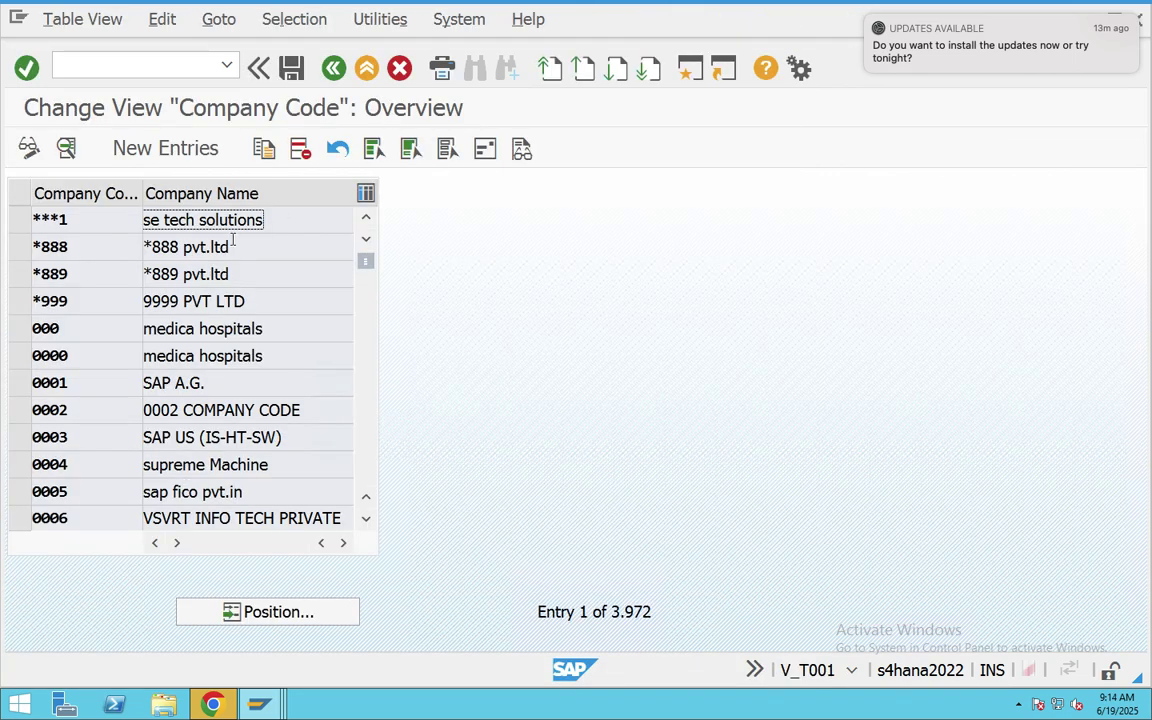
{"action": "left_click", "coordinate": [160, 148]}
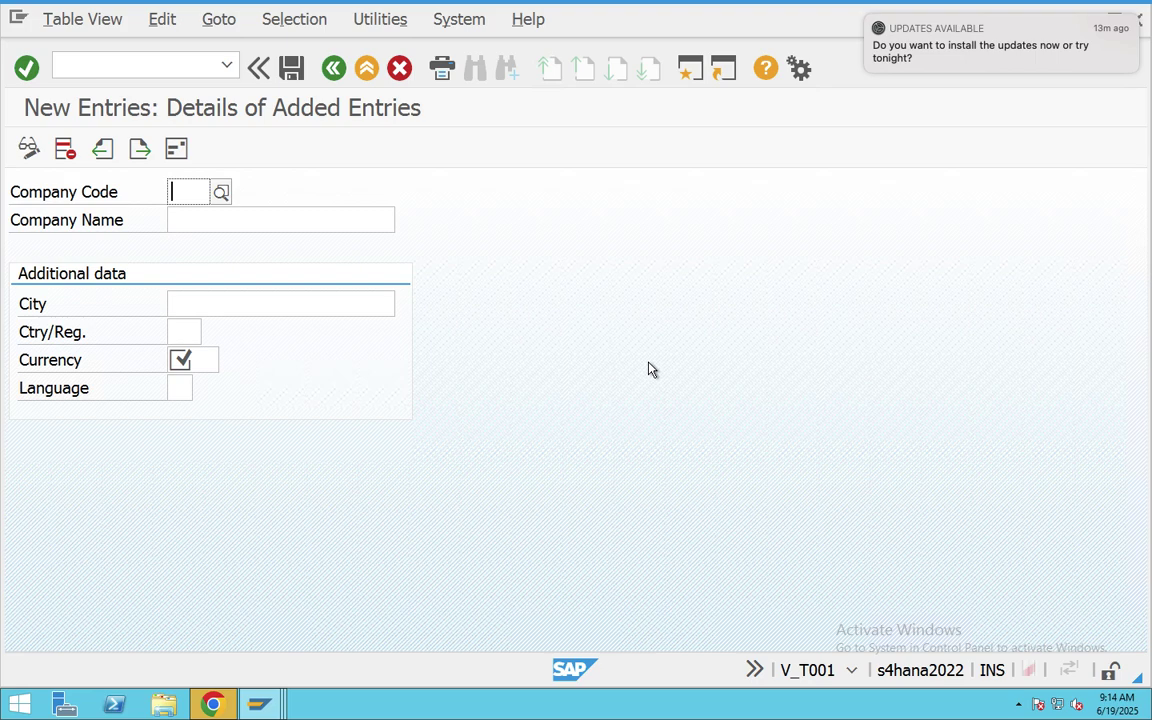
Step: Set the company code to CAPG and the company name to Capgemini IT Services
{"action": "type", "text": "CAPGE"}
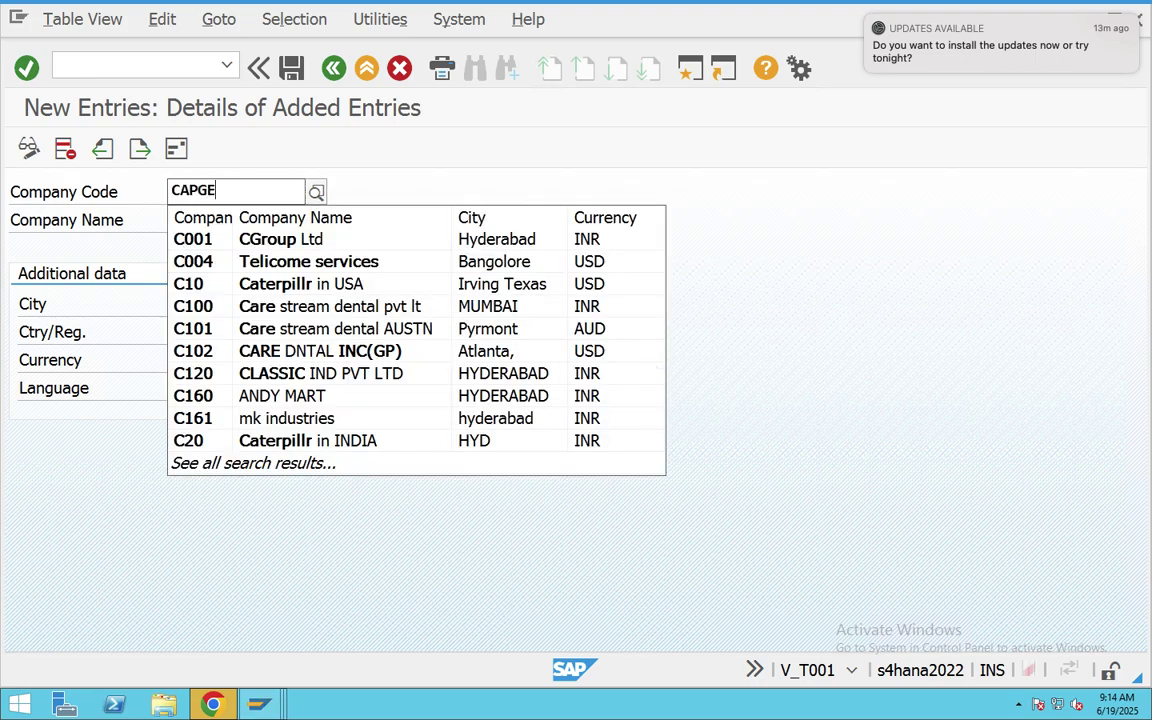
{"action": "key", "text": "BackSpace"}
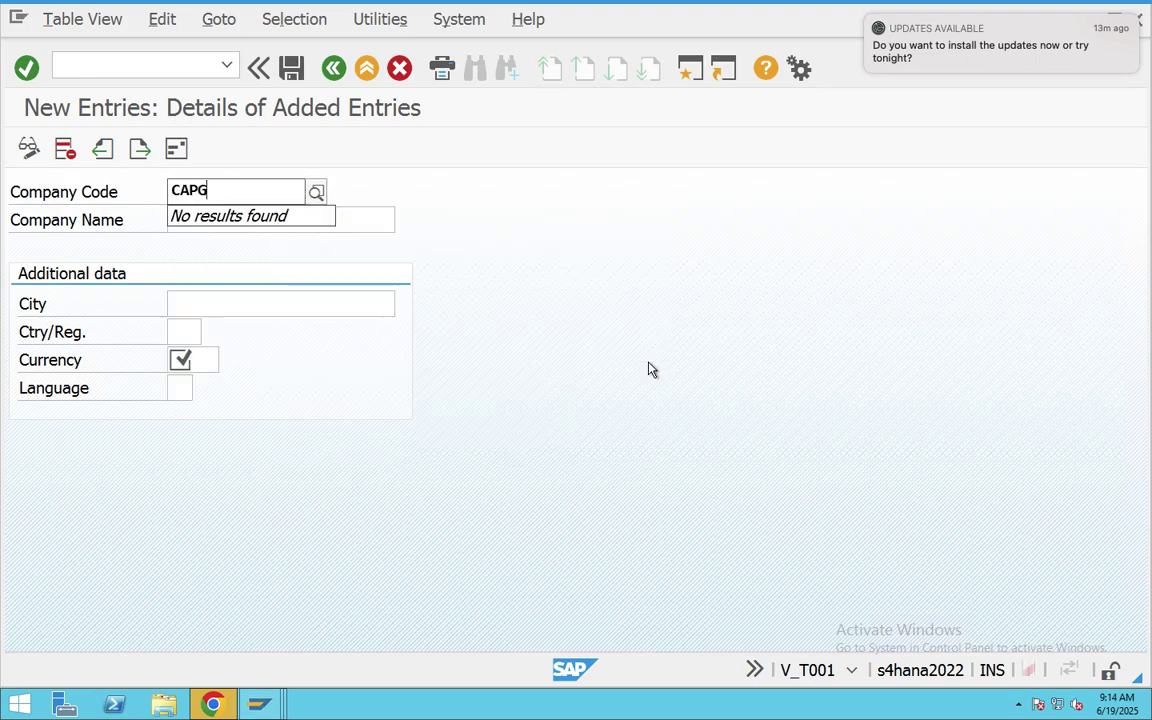
{"action": "left_click", "coordinate": [372, 229]}
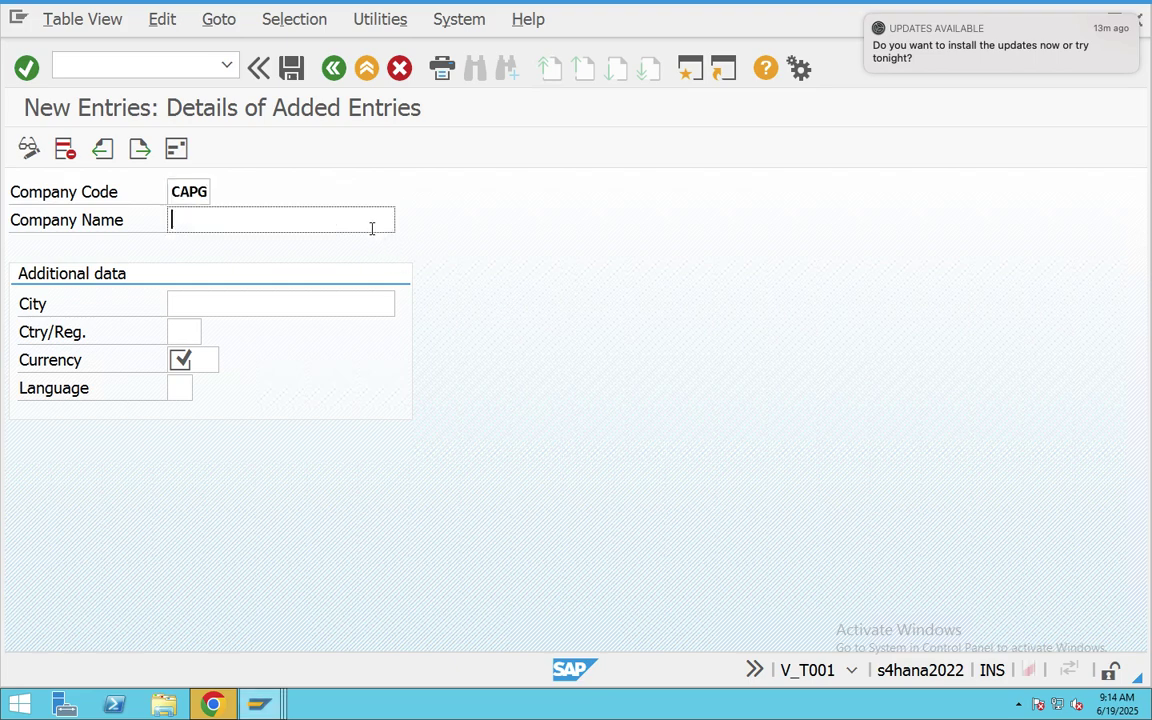
{"action": "type", "text": "Capgemini T"}
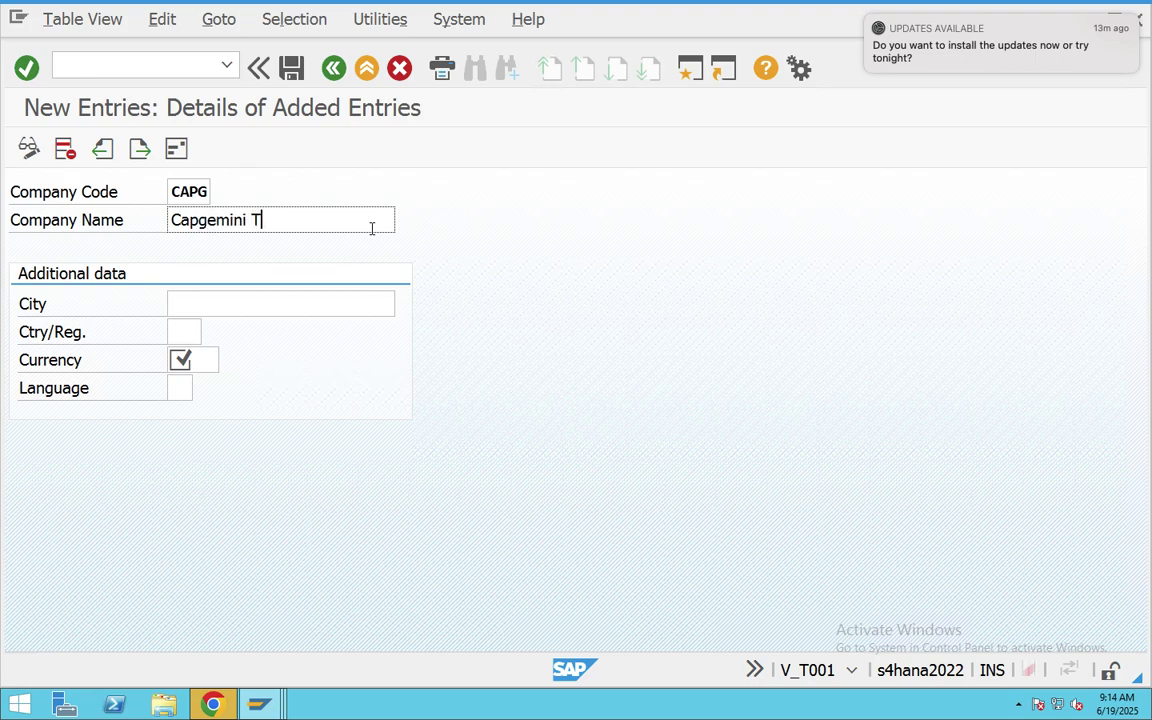
{"action": "key", "text": "BackSpace"}
{"action": "type", "text": "IT Services"}
Step: Set the new company code's city to Hyderabad and its country to IN
{"action": "left_click", "coordinate": [259, 305]}
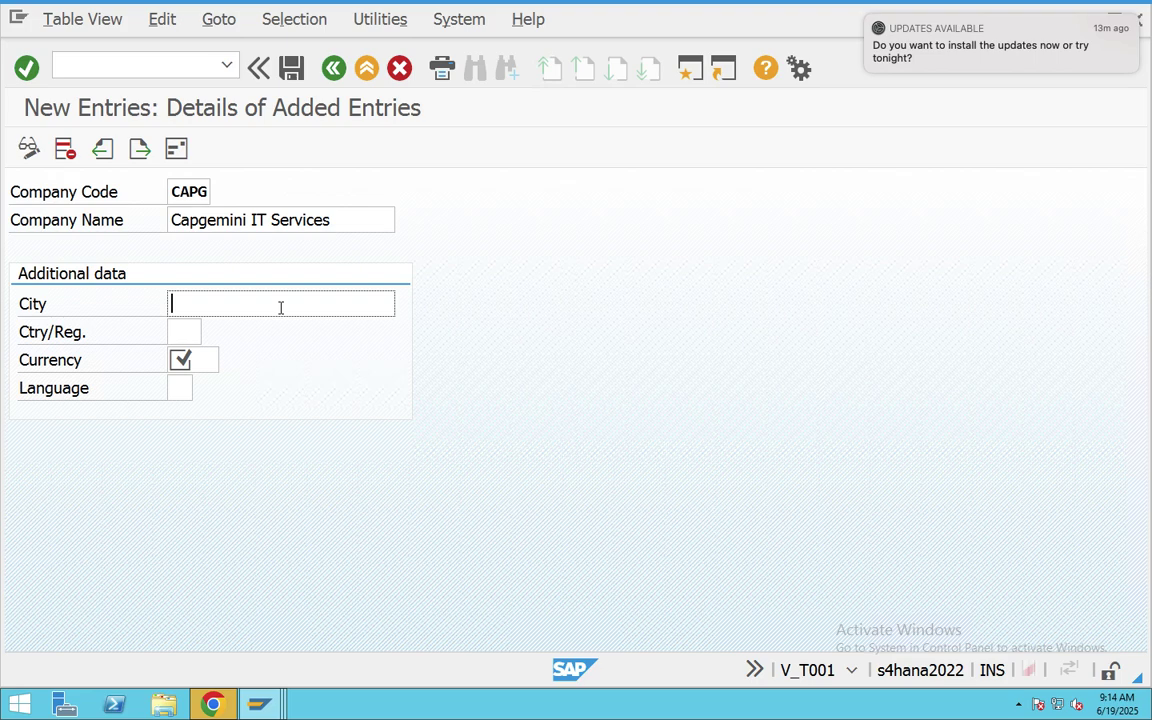
{"action": "type", "text": "hyd"}
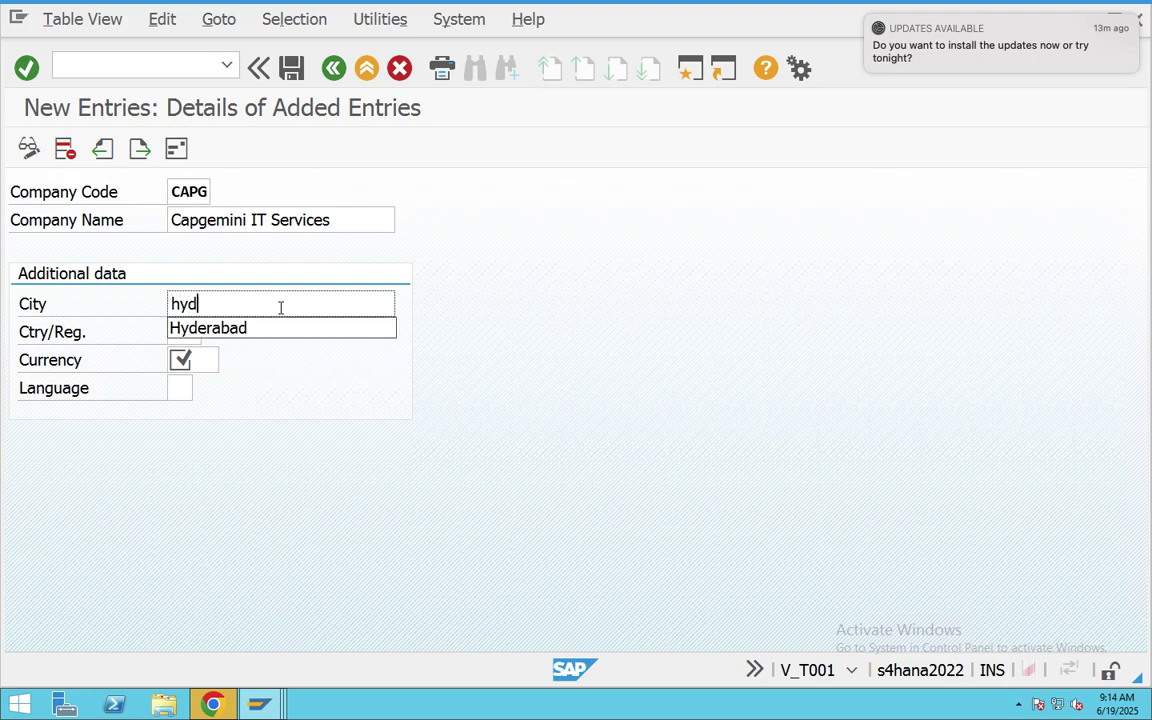
{"action": "key", "text": "Down"}
{"action": "key", "text": "Return"}
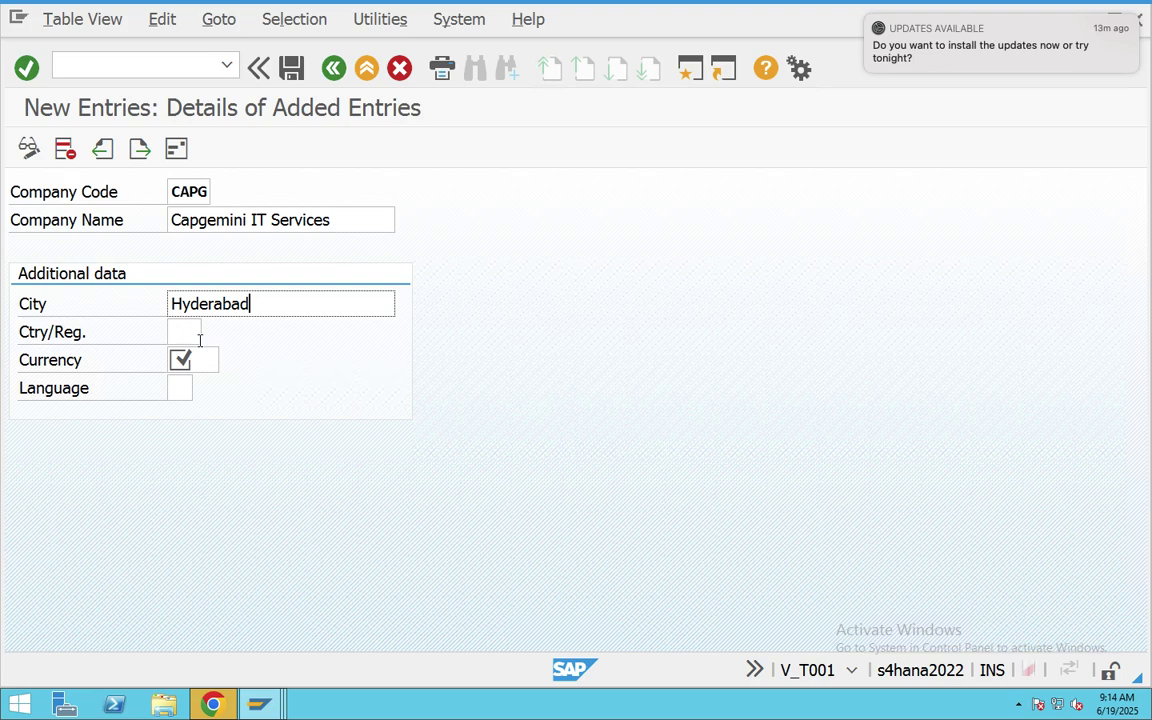
{"action": "left_click", "coordinate": [196, 334]}
{"action": "type", "text": "IN"}
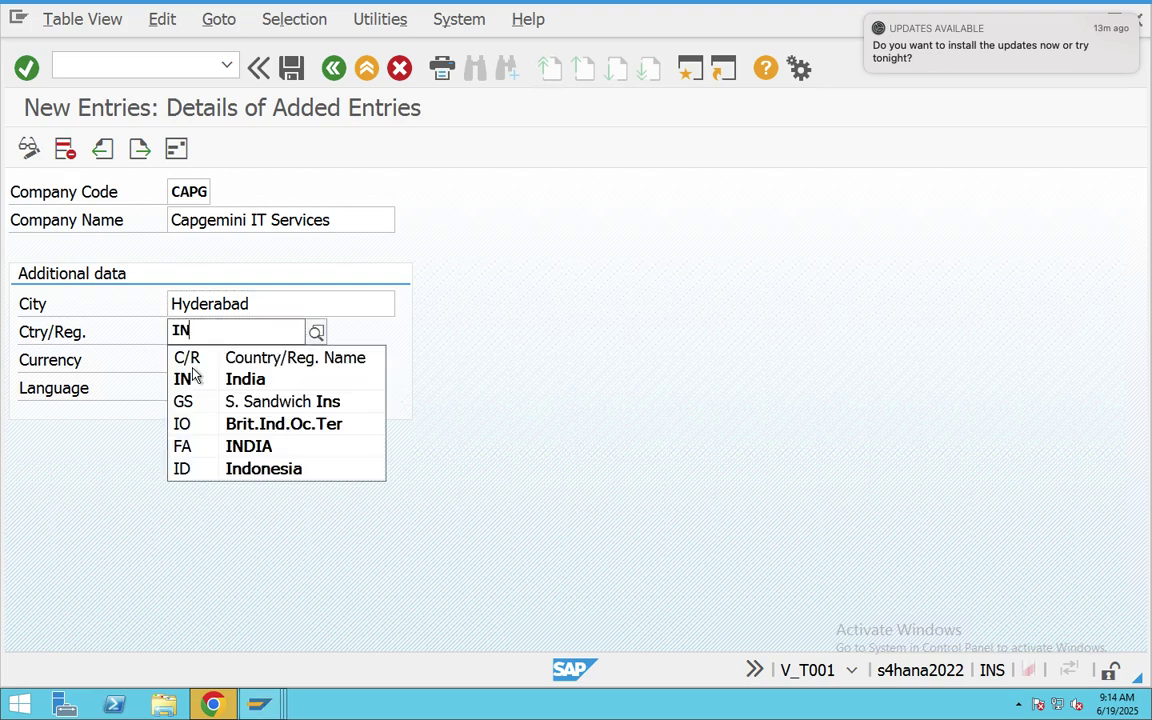
Step: Set the company code's currency to INR and its language to EN
{"action": "left_click", "coordinate": [192, 364]}
{"action": "type", "text": "INR"}
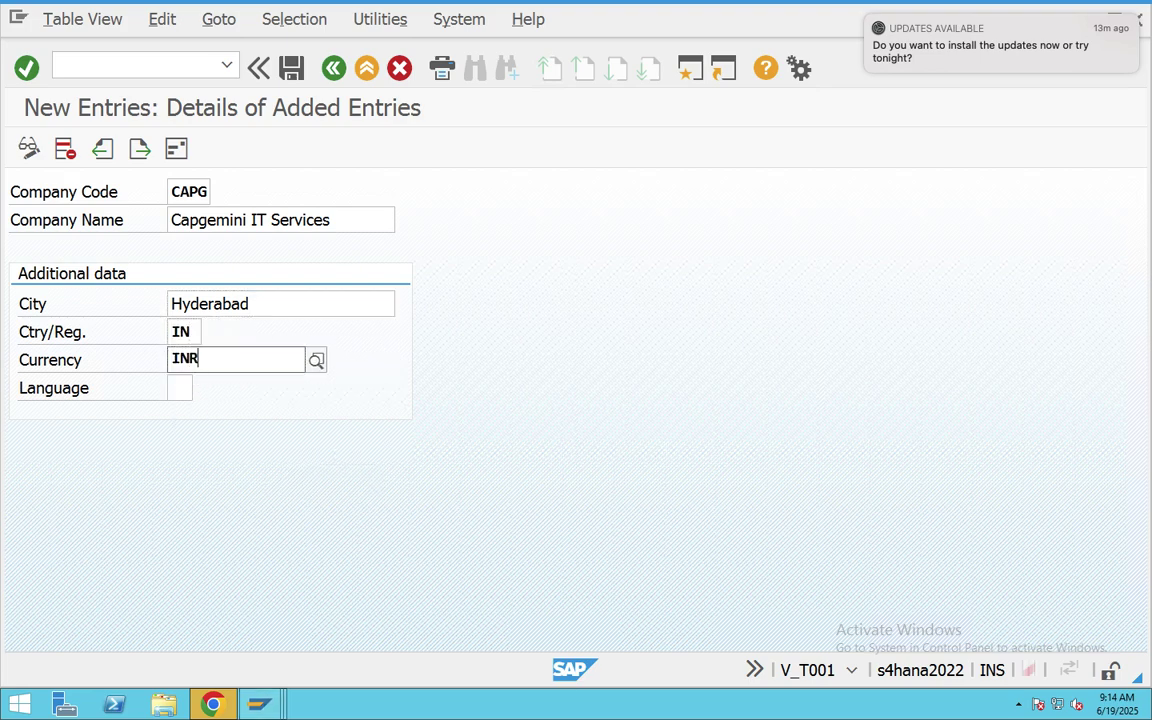
{"action": "left_click", "coordinate": [188, 379]}
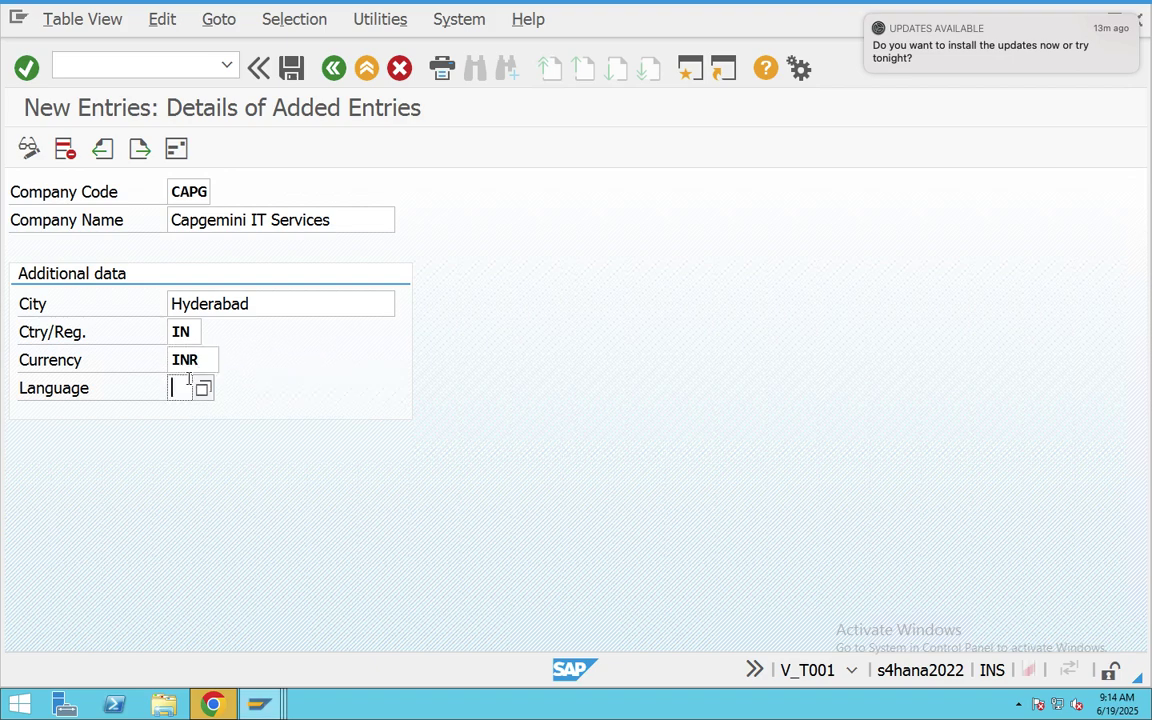
{"action": "type", "text": "En"}
{"action": "key", "text": "Return"}
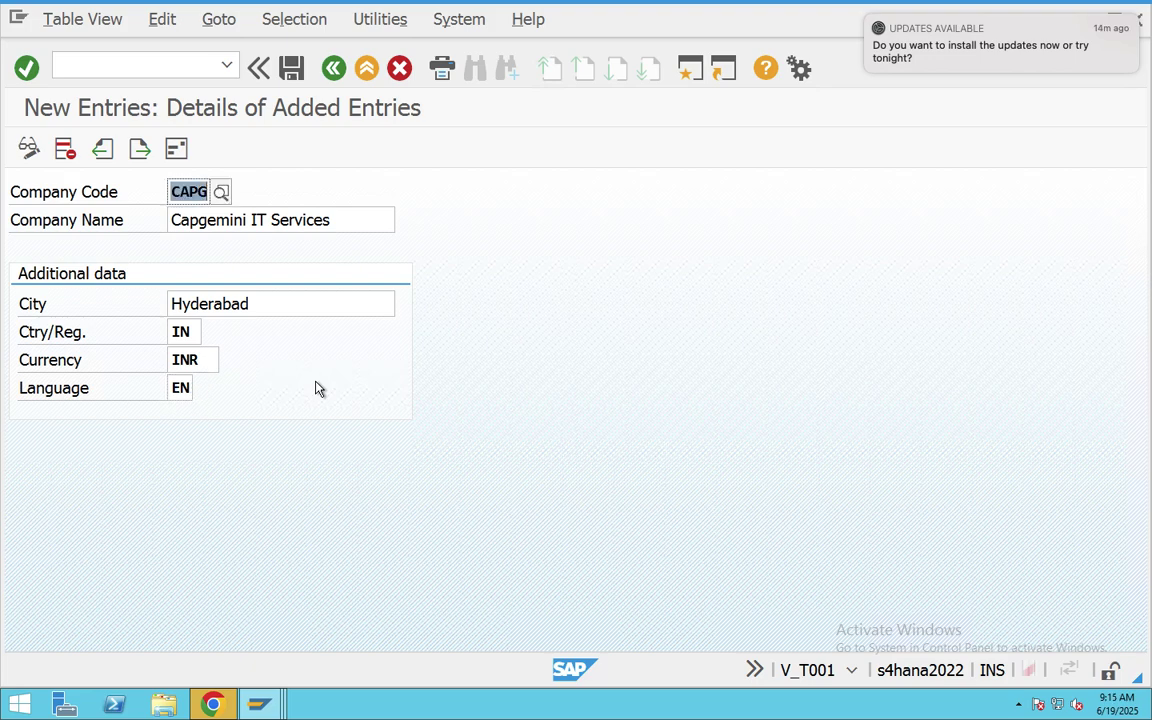
Step: Save the company code entry and choose Company as the title in its address
{"action": "left_click", "coordinate": [294, 69]}
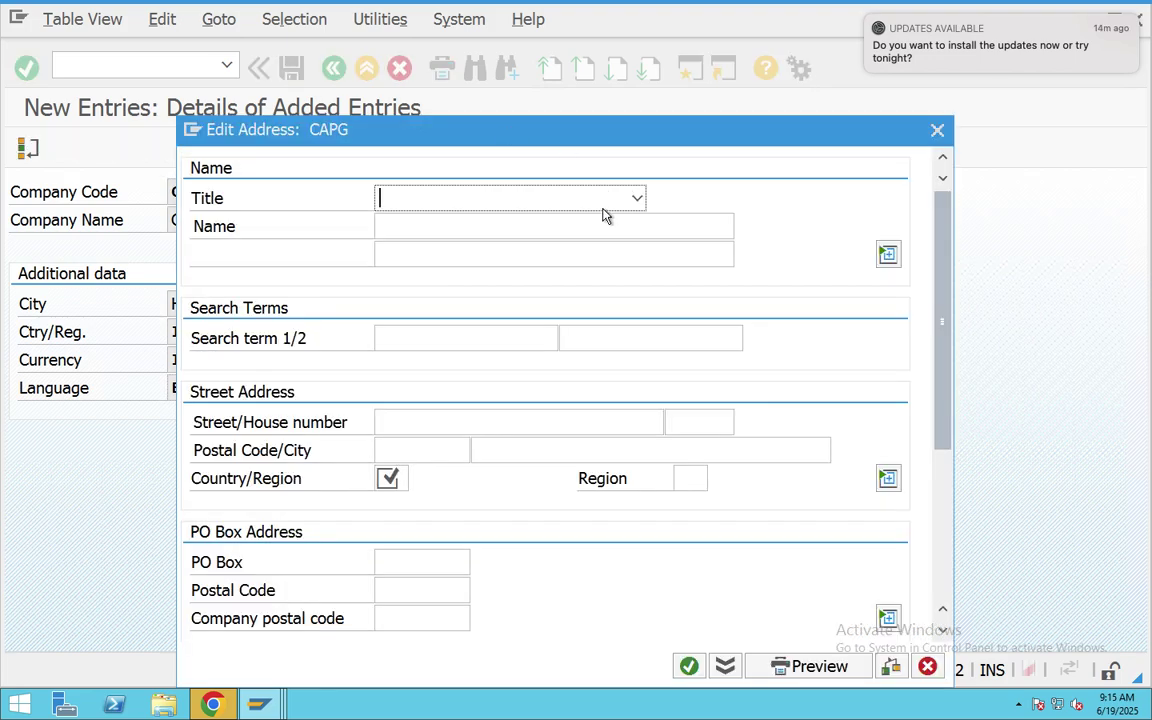
{"action": "left_click_drag", "start_coordinate": [494, 129], "coordinate": [494, 21]}
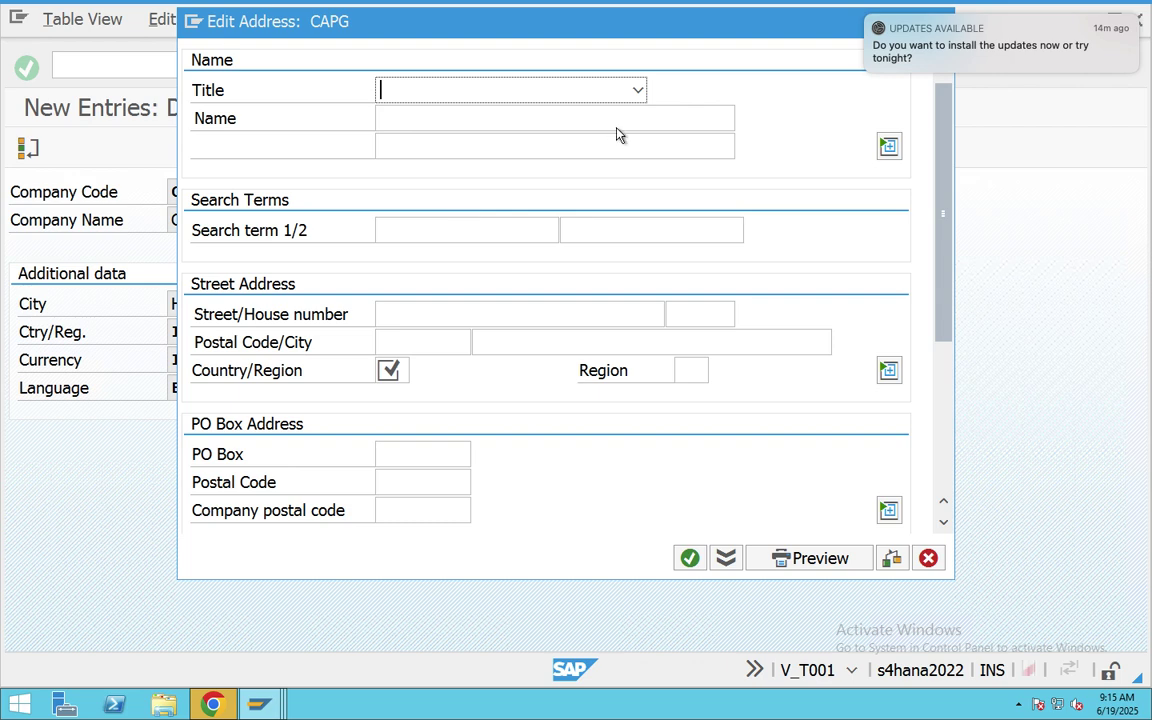
{"action": "left_click", "coordinate": [637, 90]}
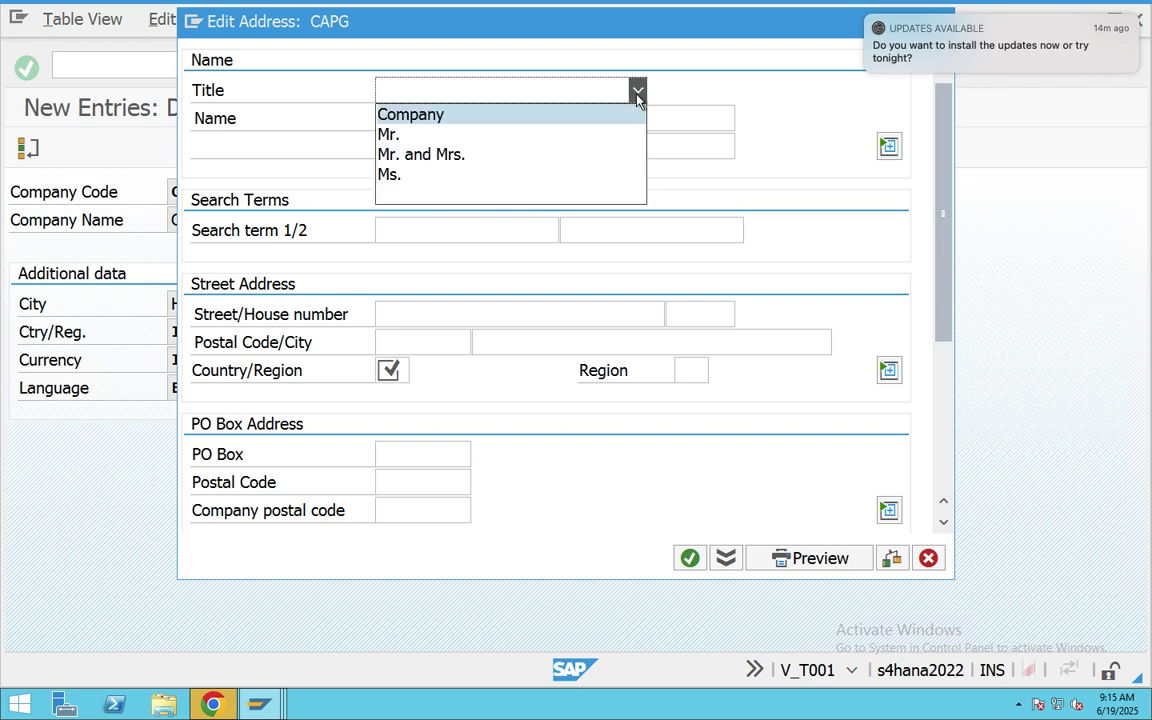
{"action": "left_click", "coordinate": [525, 118]}
Step: Set the address name to Capgemini IT Services and the first search term to Capgemini
{"action": "type", "text": "Capgn"}
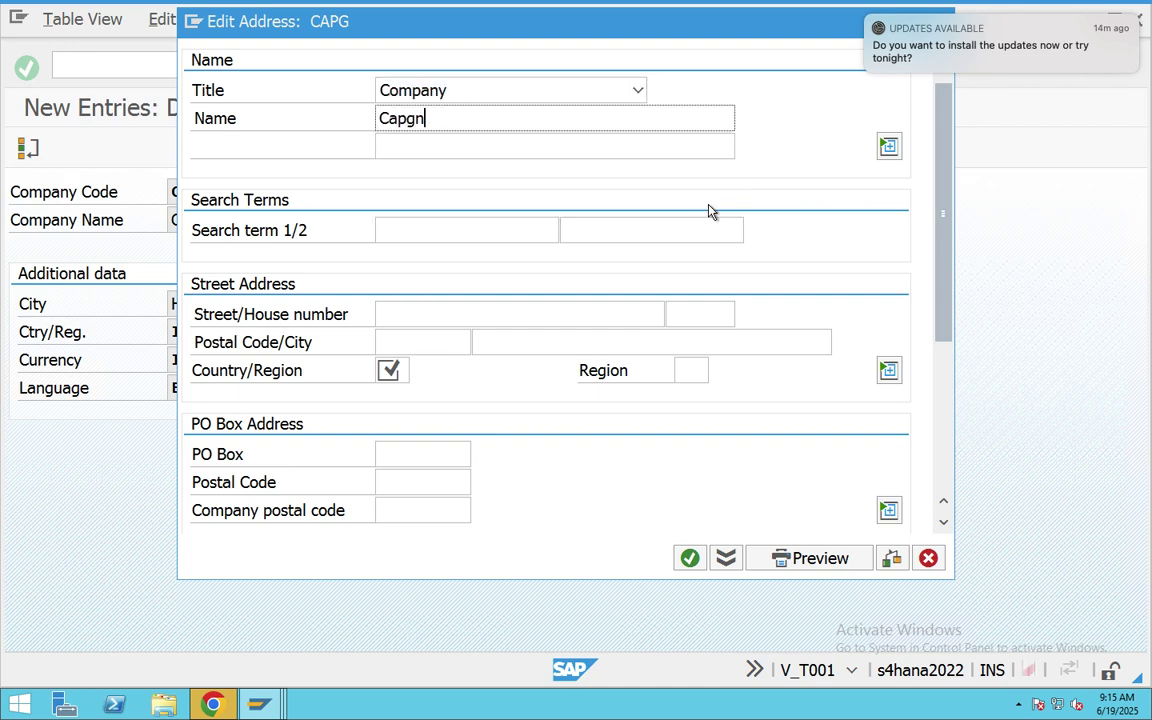
{"action": "key", "text": "BackSpace"}
{"action": "type", "text": "emini IT Sev"}
{"action": "key", "text": "BackSpace"}
{"action": "type", "text": "rvie"}
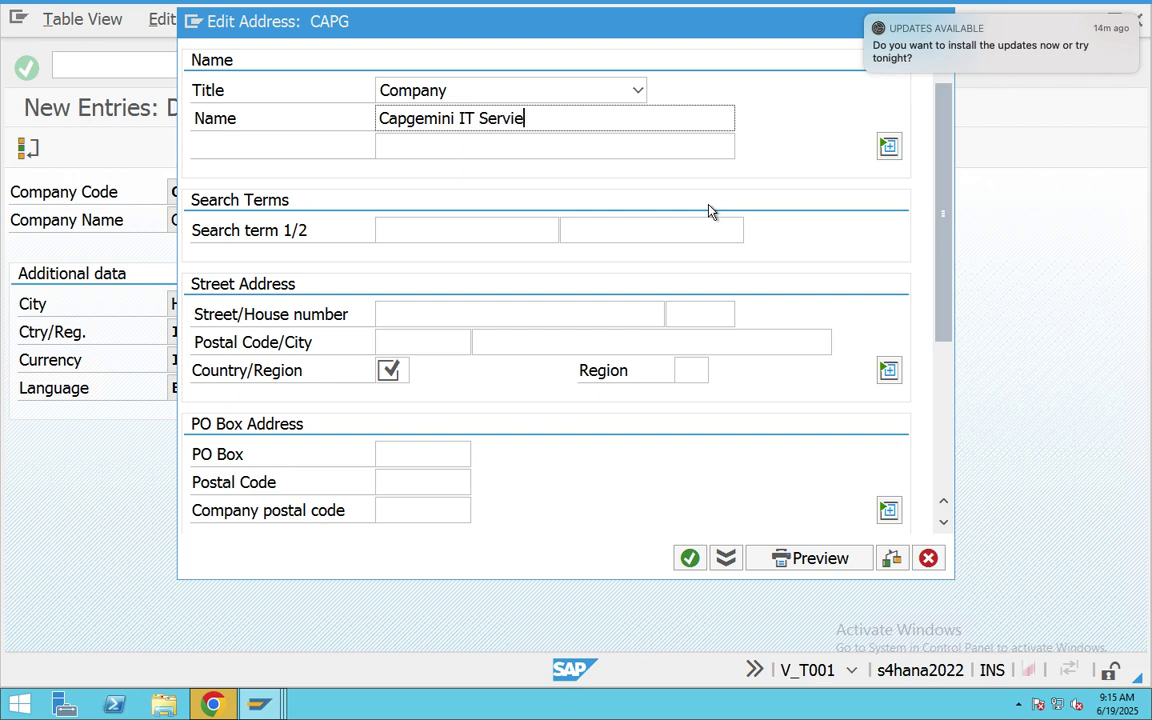
{"action": "key", "text": "BackSpace"}
{"action": "type", "text": "e"}
{"action": "key", "text": "BackSpace"}
{"action": "type", "text": "ces"}
{"action": "left_click", "coordinate": [452, 232]}
{"action": "type", "text": "Capgemini"}
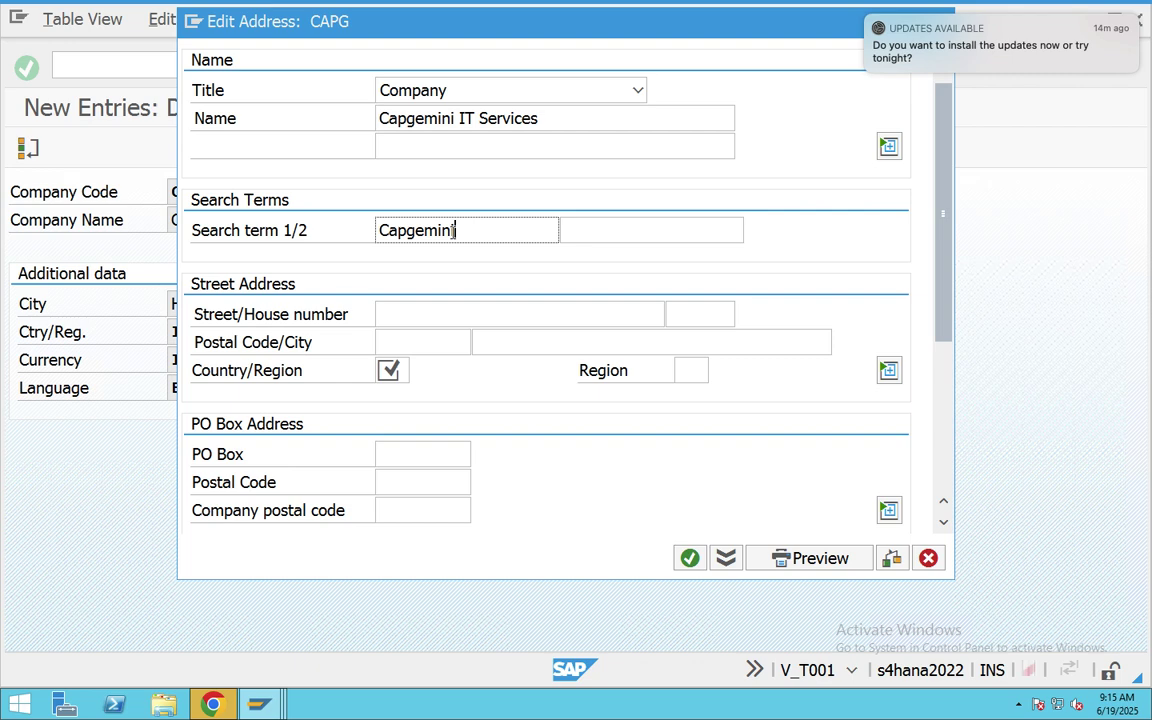
Step: Fill in the street, house number and postal code of the company code's street address
{"action": "left_click", "coordinate": [401, 313]}
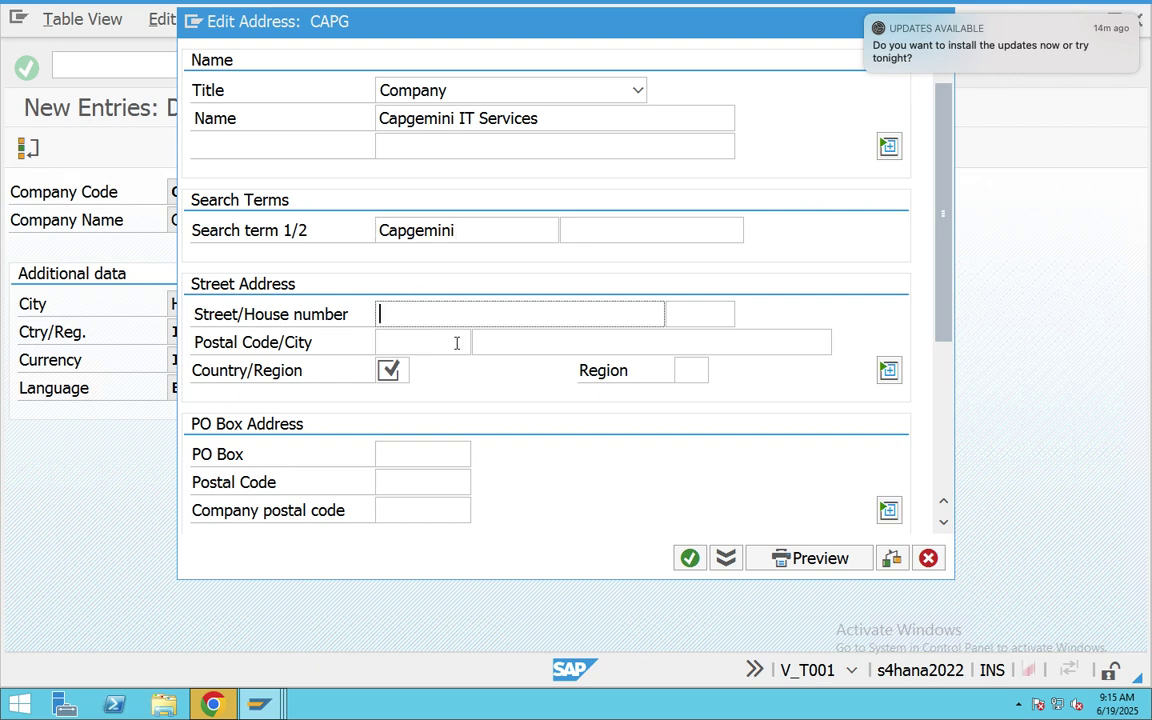
{"action": "type", "text": "Sr Nagar"}
{"action": "left_click", "coordinate": [694, 316]}
{"action": "type", "text": "54/67"}
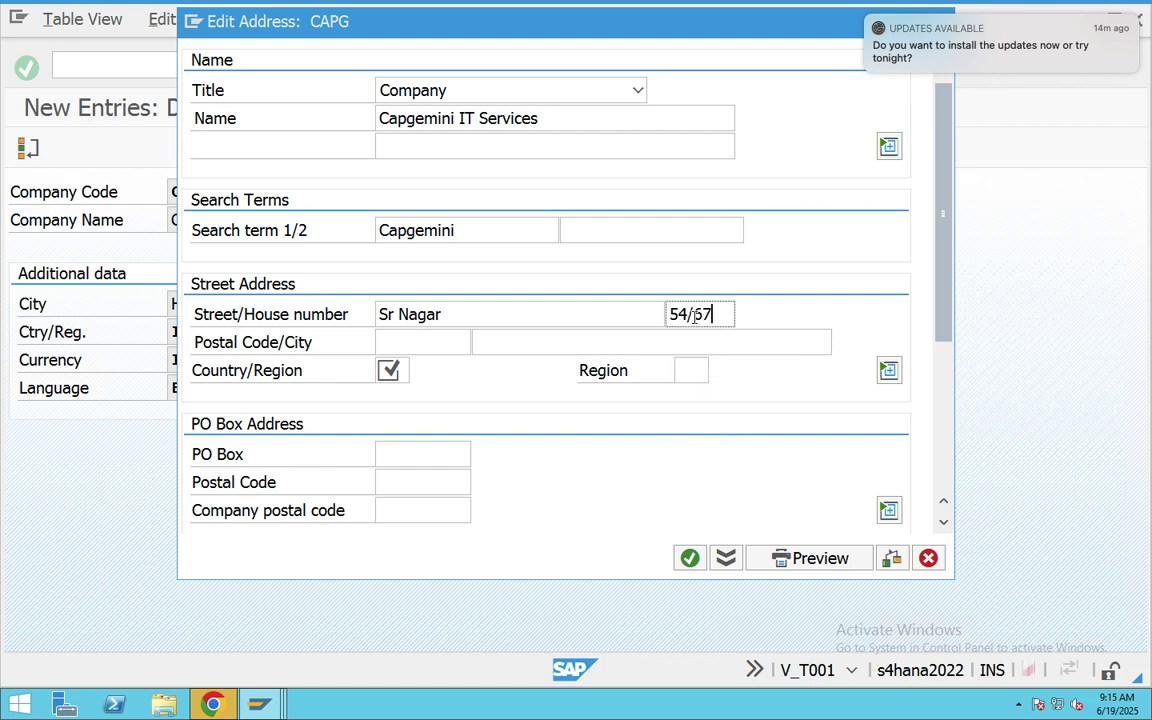
{"action": "left_click", "coordinate": [392, 338]}
{"action": "type", "text": "56"}
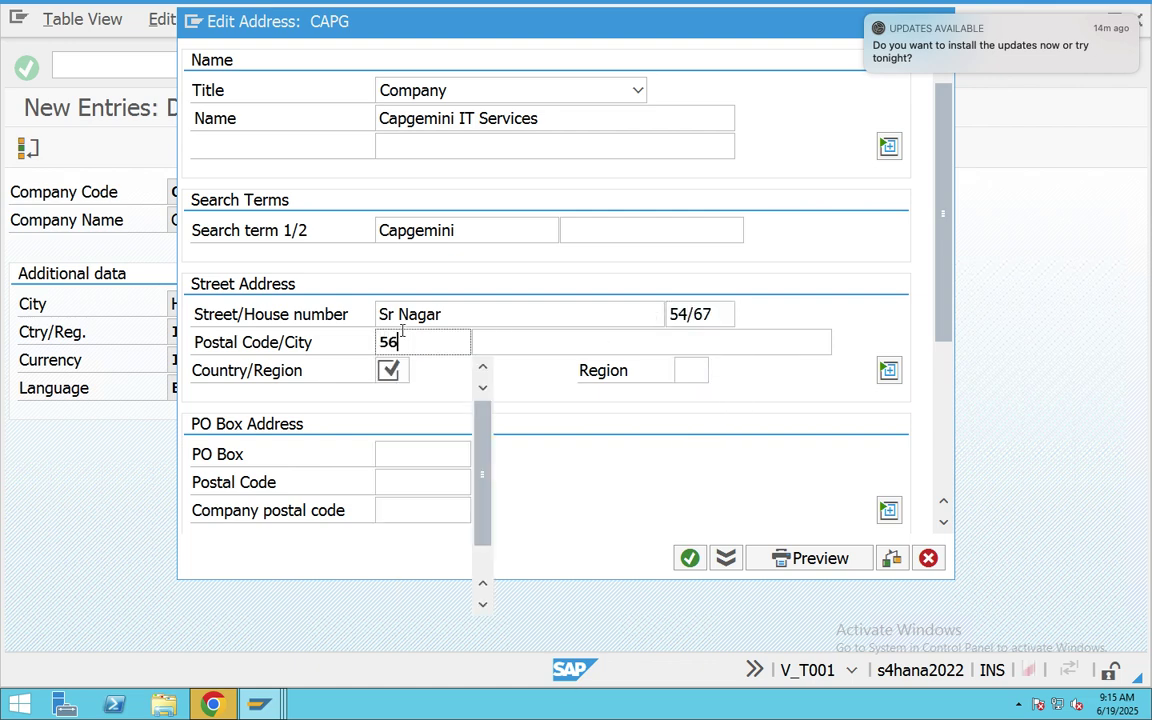
{"action": "type", "text": "0766"}
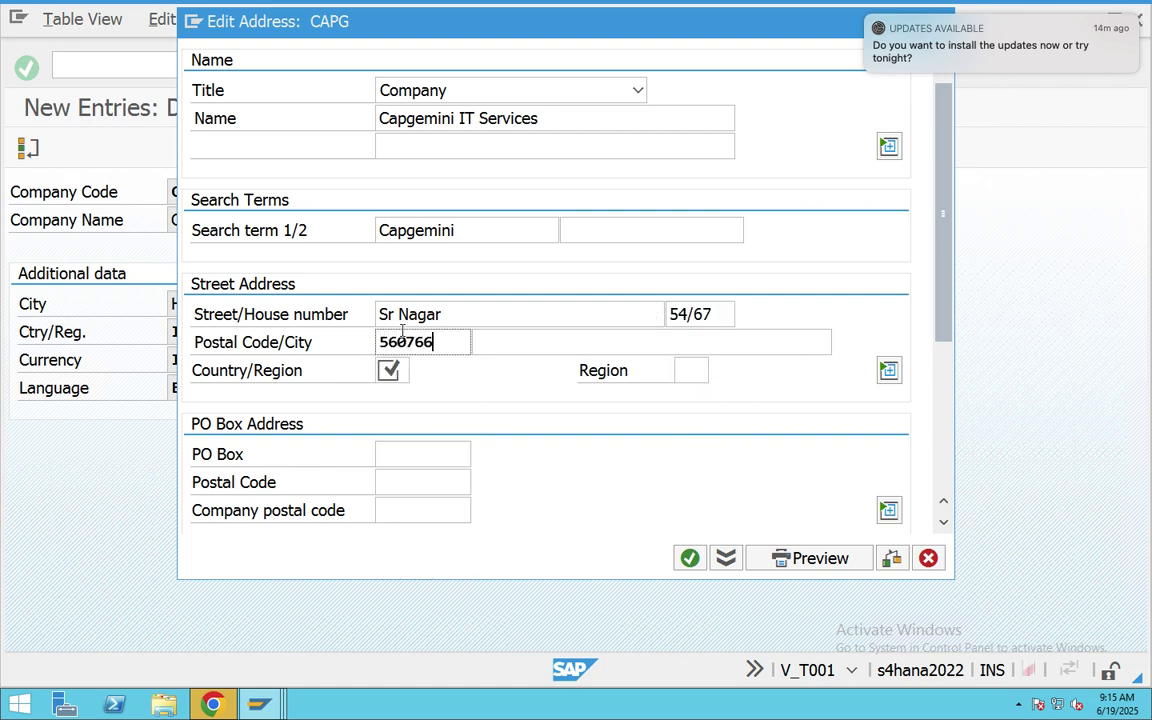
Step: Set the street address's city to Hyderabad, country to IN and region to 01 (Andhra Pradesh)
{"action": "left_click", "coordinate": [556, 342]}
{"action": "type", "text": "Hy"}
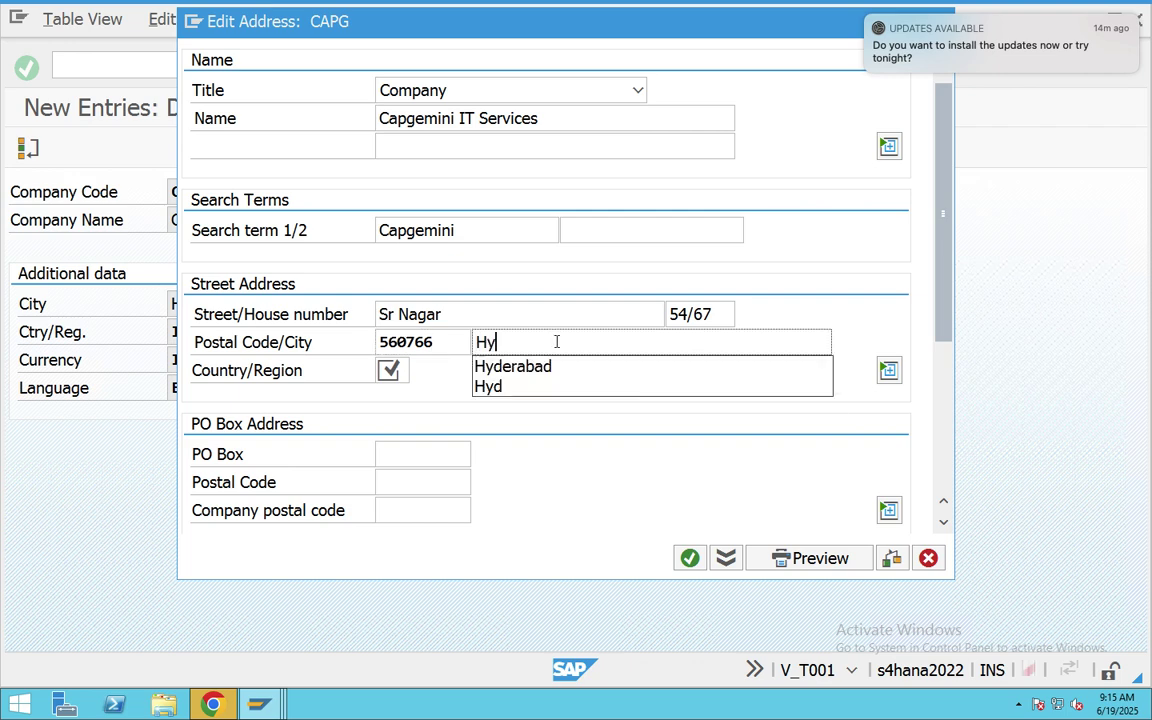
{"action": "left_click", "coordinate": [492, 366]}
{"action": "left_click", "coordinate": [388, 370]}
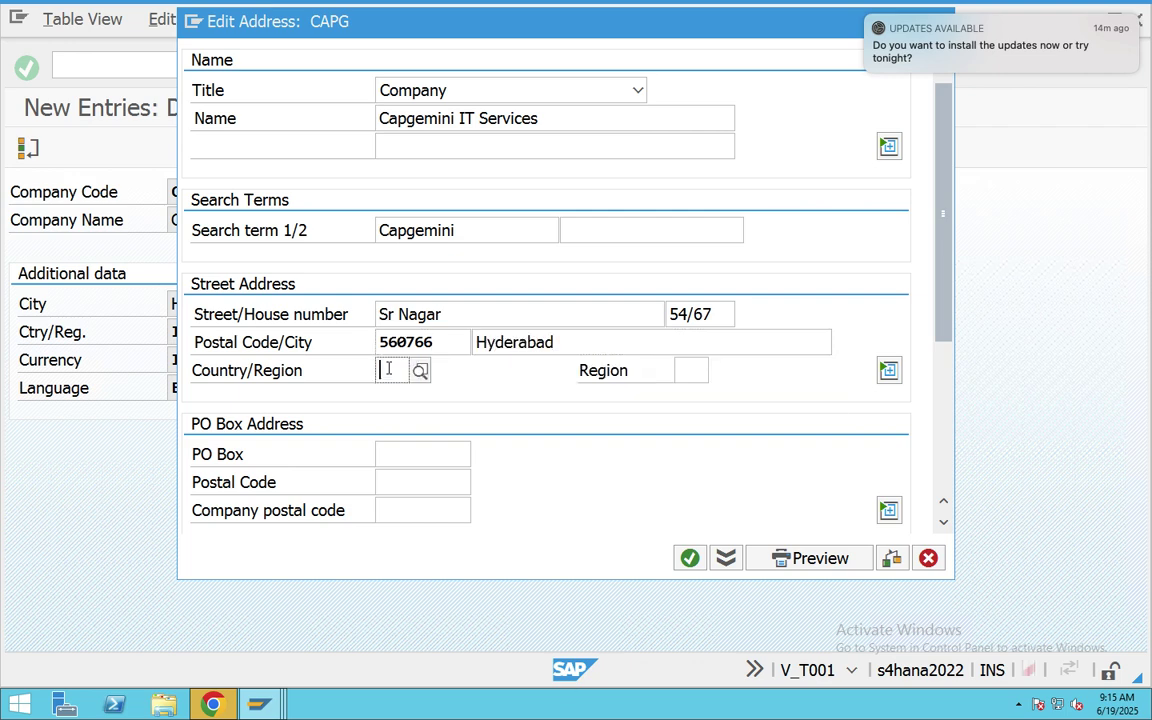
{"action": "type", "text": "IN"}
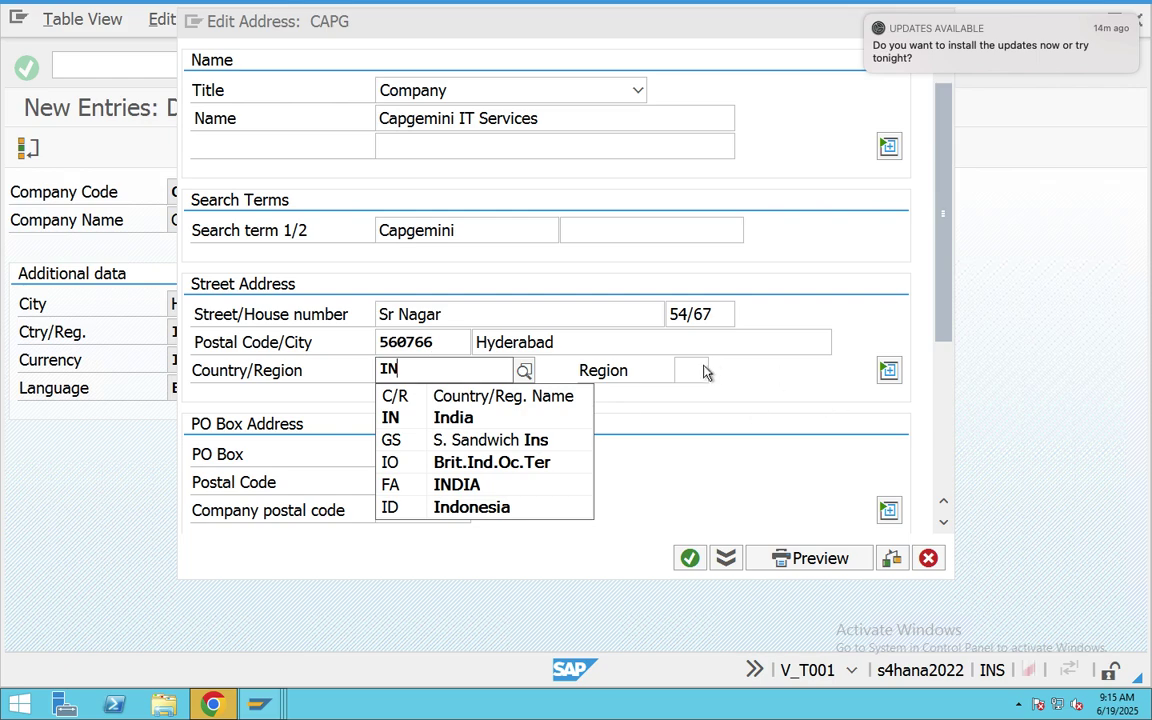
{"action": "left_click", "coordinate": [703, 370]}
{"action": "left_click", "coordinate": [719, 370]}
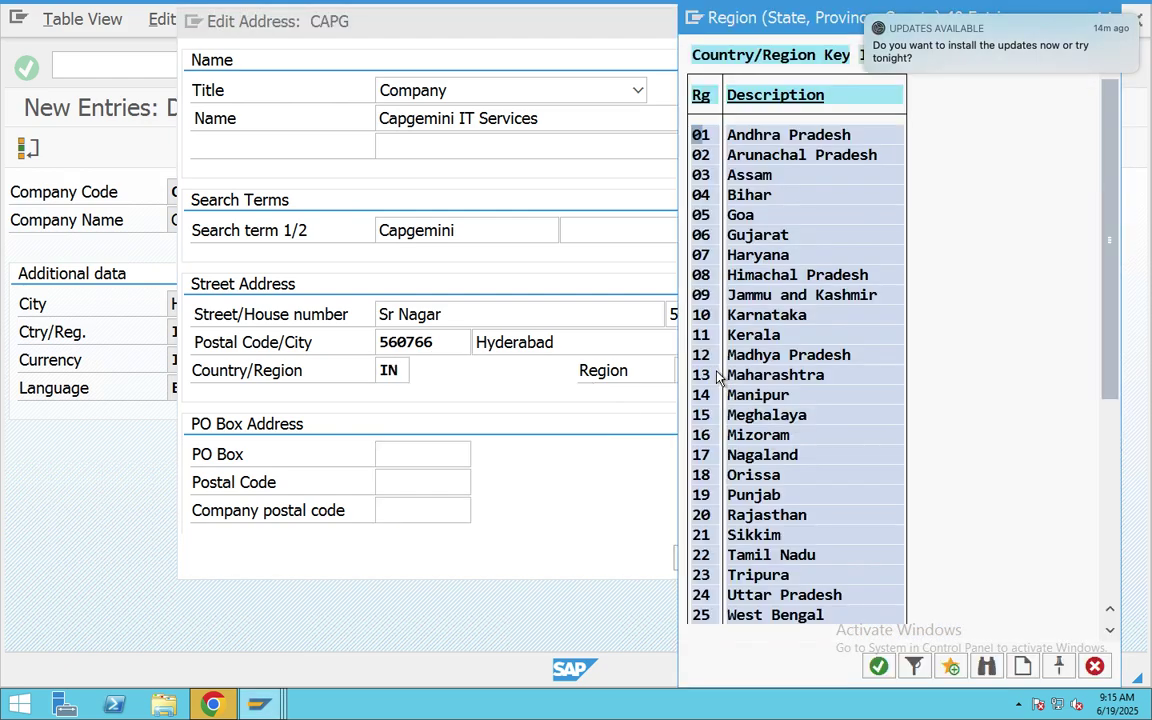
{"action": "double_click", "coordinate": [737, 137]}
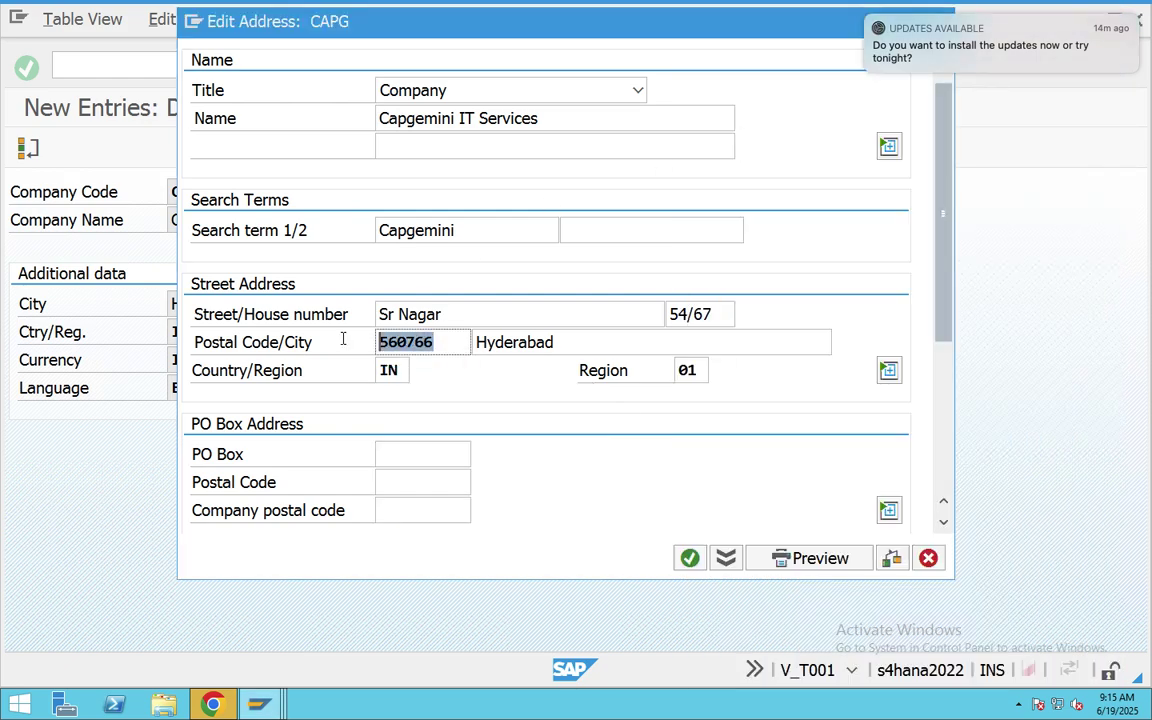
Step: Fill in the PO box and its postal code with the same number as the street postal code
{"action": "left_click", "coordinate": [420, 454]}
{"action": "type", "text": "560766"}
{"action": "left_click", "coordinate": [419, 480]}
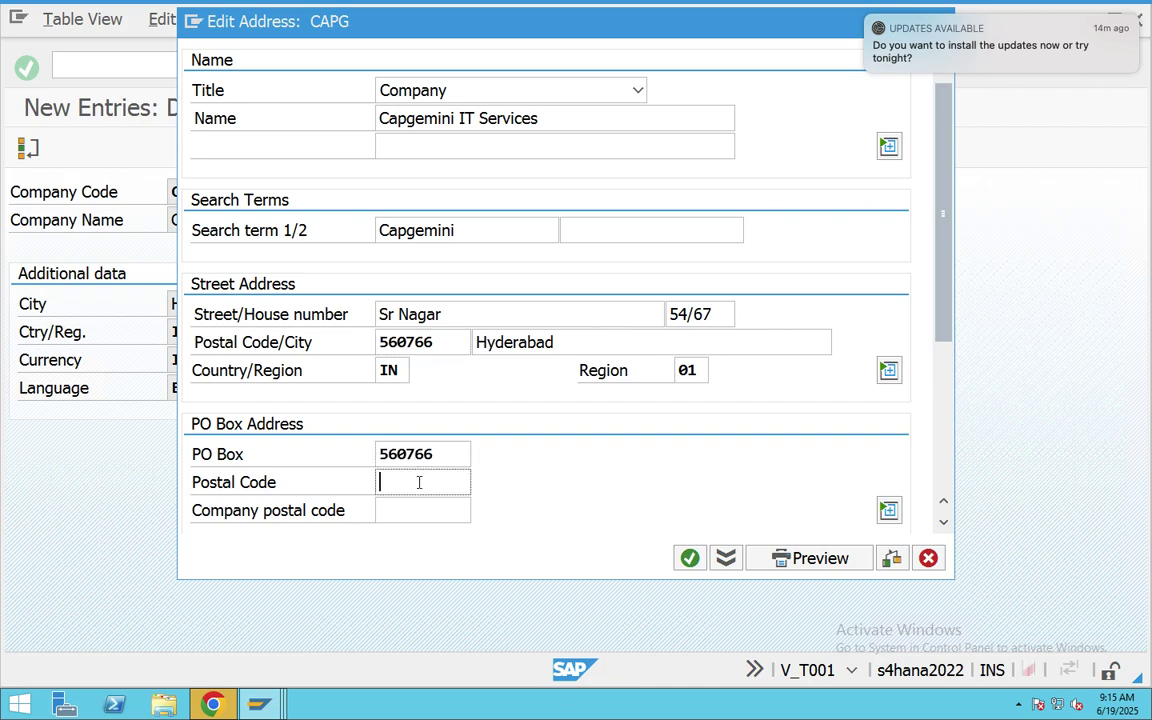
{"action": "type", "text": "560766"}
Step: Enter the mobile phone number in the communication details and confirm the company code's address
{"action": "left_click_drag", "start_coordinate": [937, 294], "coordinate": [940, 437]}
{"action": "left_click", "coordinate": [443, 360]}
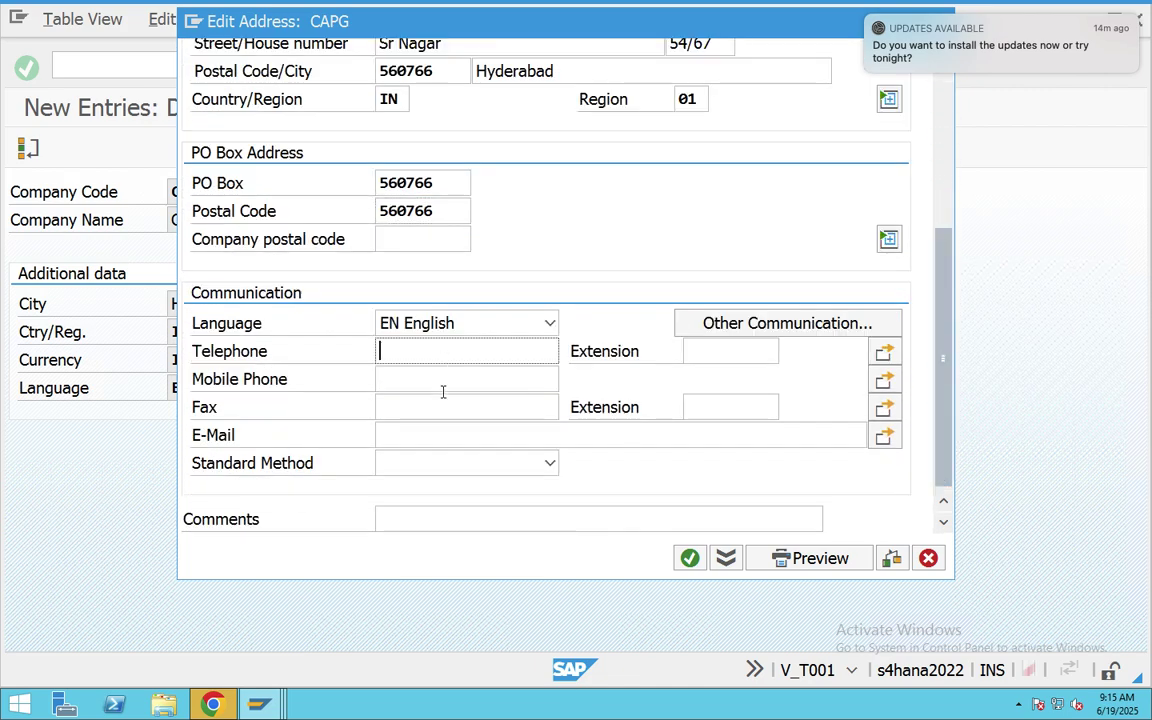
{"action": "left_click", "coordinate": [443, 386]}
{"action": "type", "text": "90"}
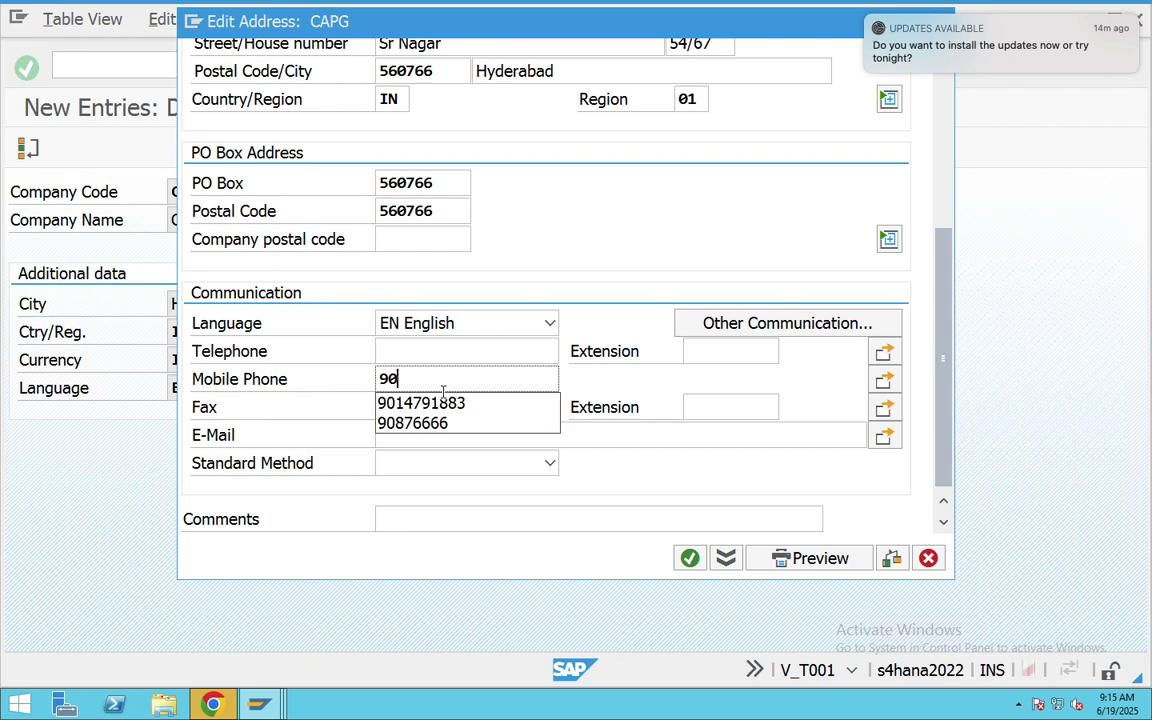
{"action": "left_click", "coordinate": [443, 403]}
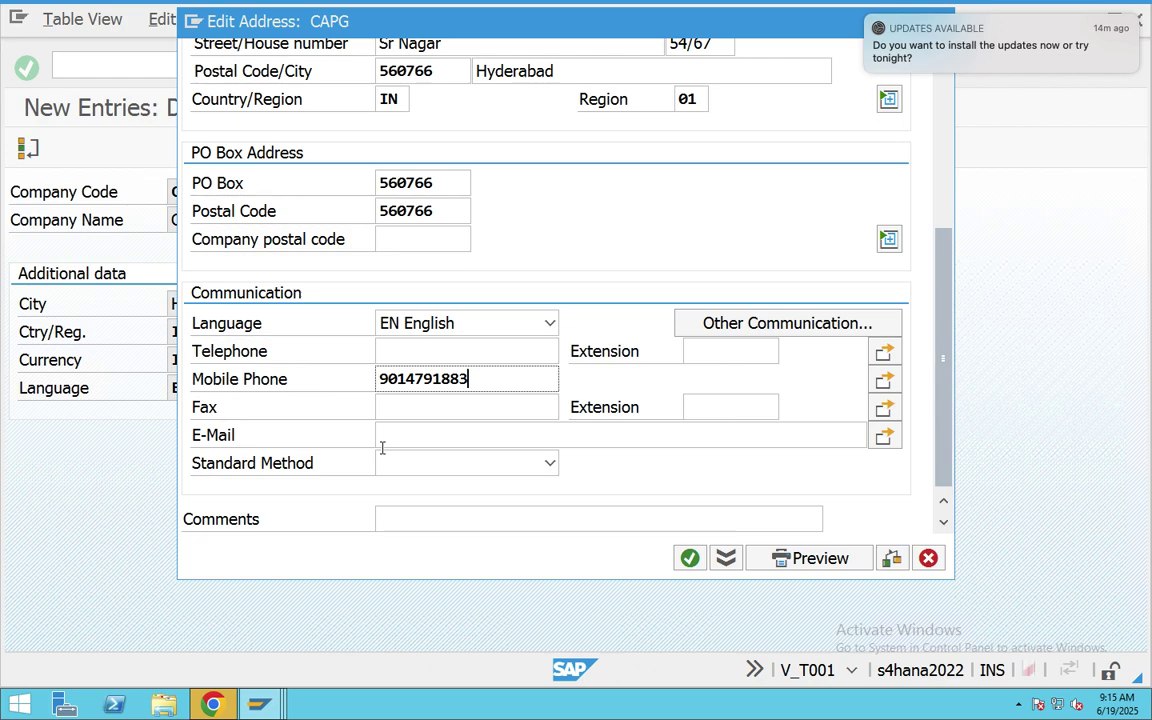
{"action": "left_click", "coordinate": [690, 558]}
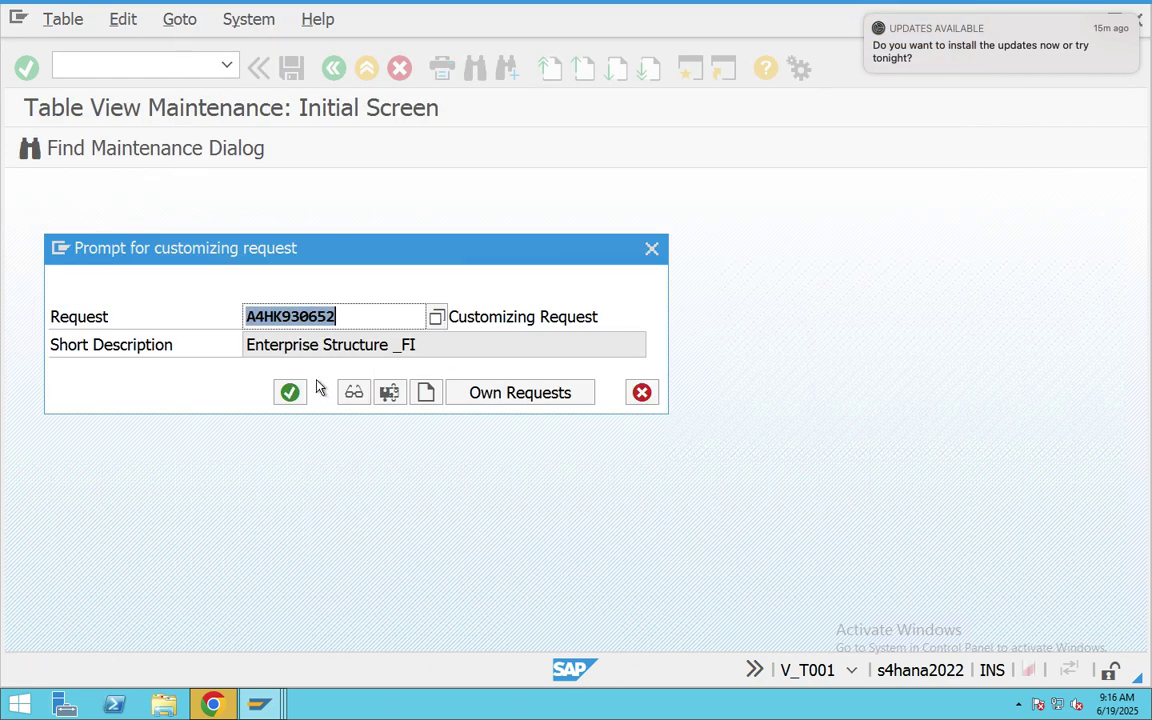
Step: Pick the customizing request Enterprise Structure _FI and confirm it to save company code CAPG
{"action": "left_click_drag", "start_coordinate": [430, 349], "coordinate": [162, 327]}
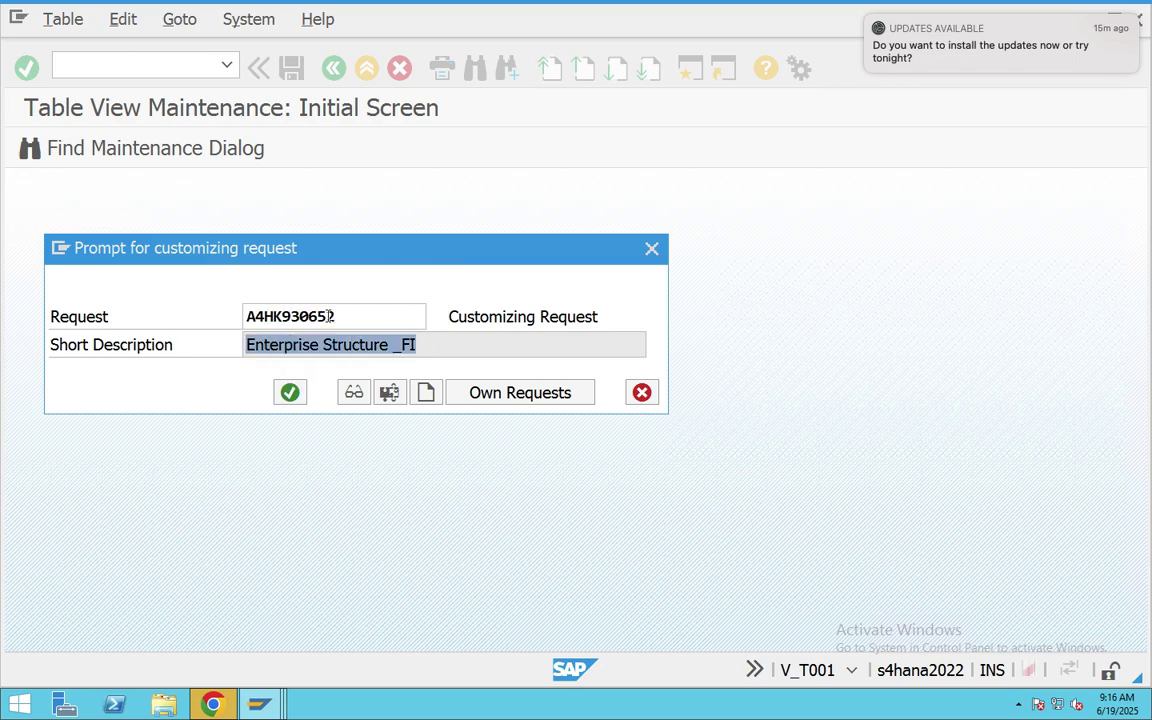
{"action": "left_click_drag", "start_coordinate": [334, 316], "coordinate": [221, 305]}
{"action": "left_click", "coordinate": [437, 320]}
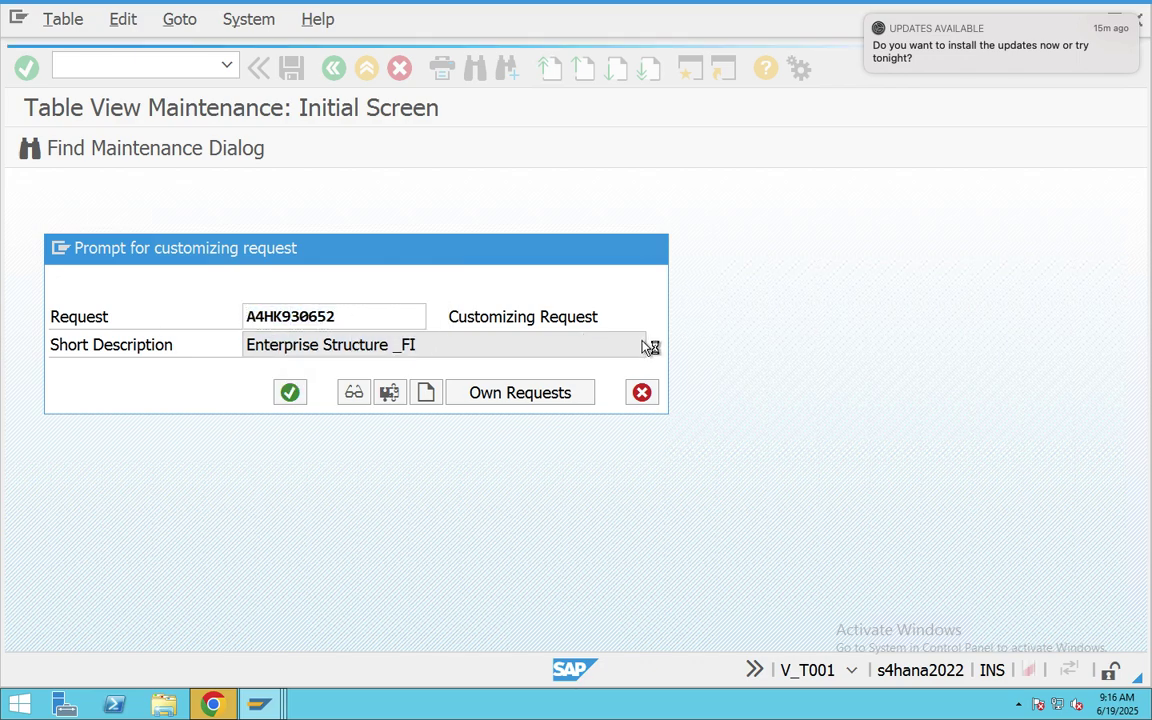
{"action": "left_click", "coordinate": [476, 357]}
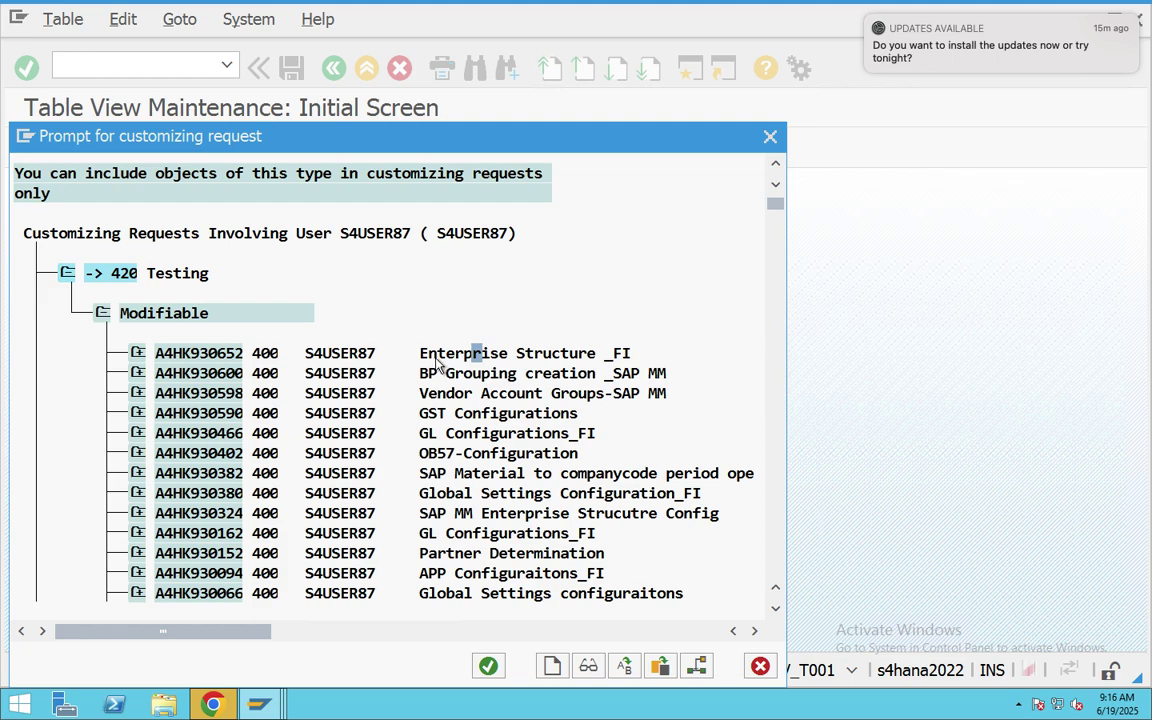
{"action": "double_click", "coordinate": [437, 362]}
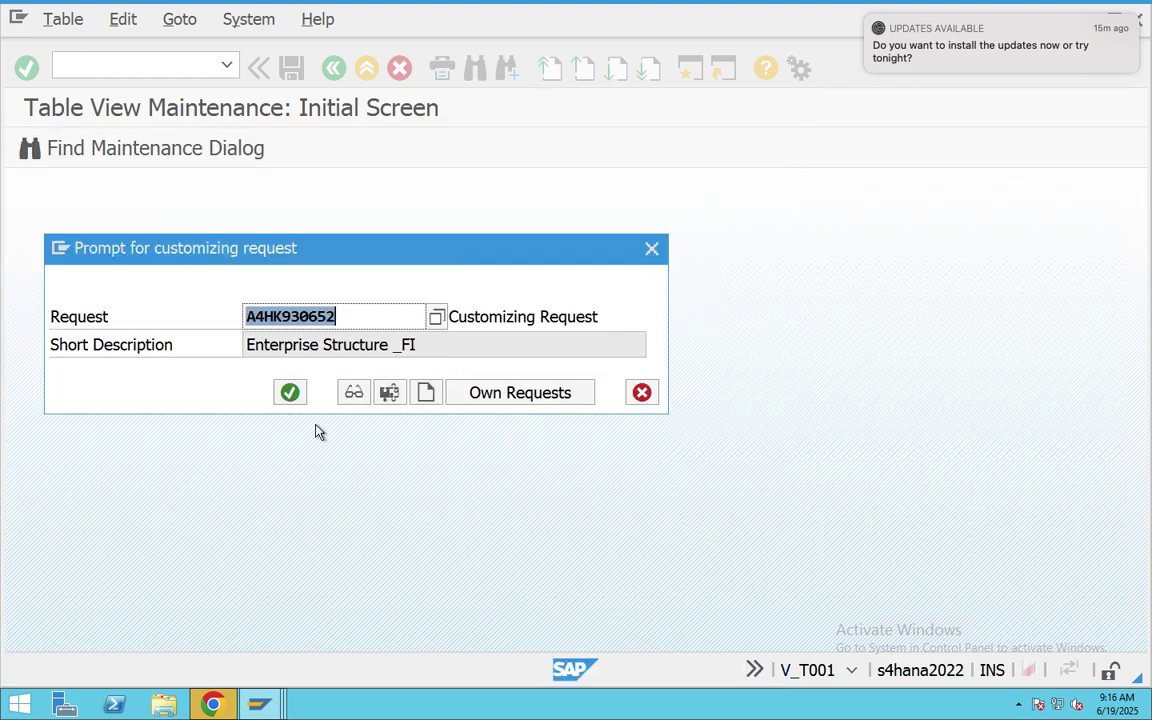
{"action": "left_click", "coordinate": [289, 392]}
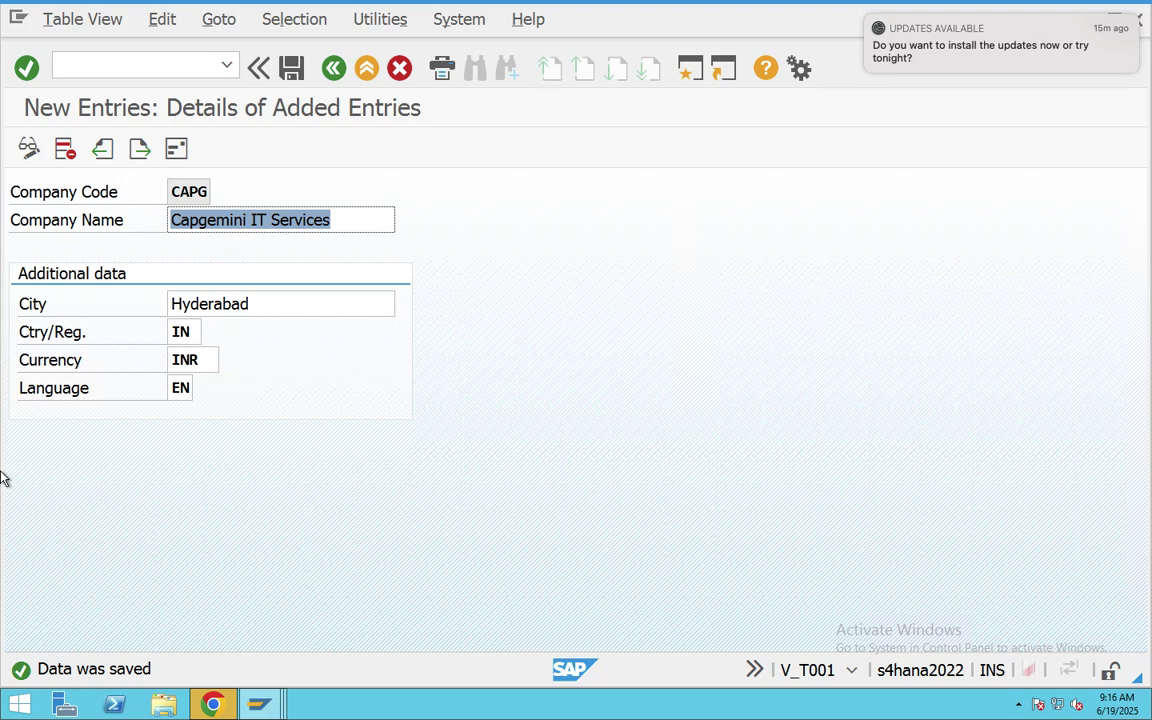
Step: Leave the company code entry, close the activity selection and return to the IMG structure
{"action": "left_click", "coordinate": [334, 68]}
{"action": "left_click", "coordinate": [334, 68]}
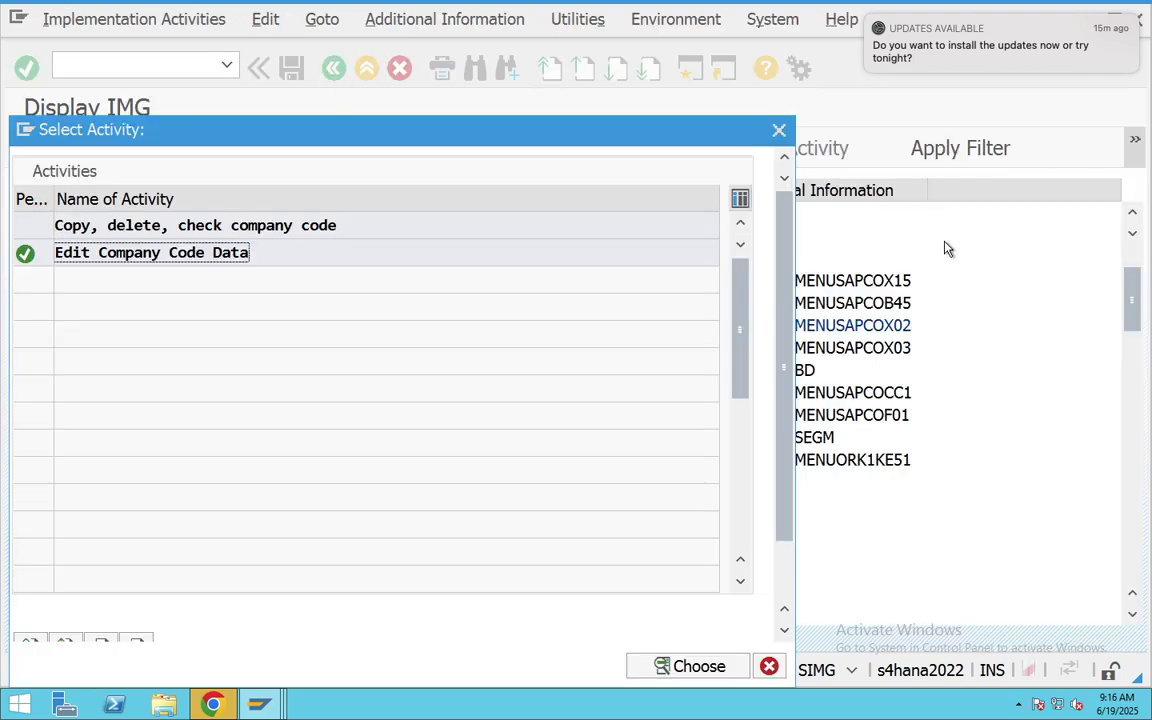
{"action": "left_click", "coordinate": [778, 131]}
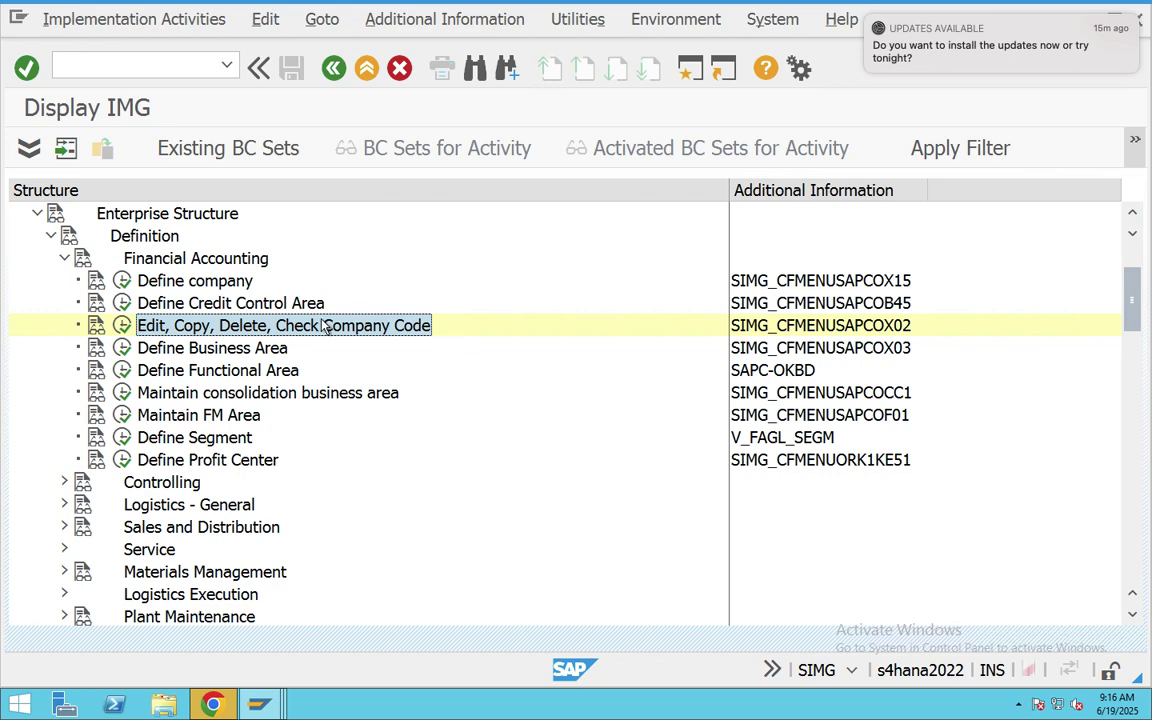
{"action": "scroll", "coordinate": [437, 352], "scroll_direction": "down", "scroll_amount": 2}
{"action": "scroll", "coordinate": [437, 352], "scroll_direction": "down", "scroll_amount": 1}
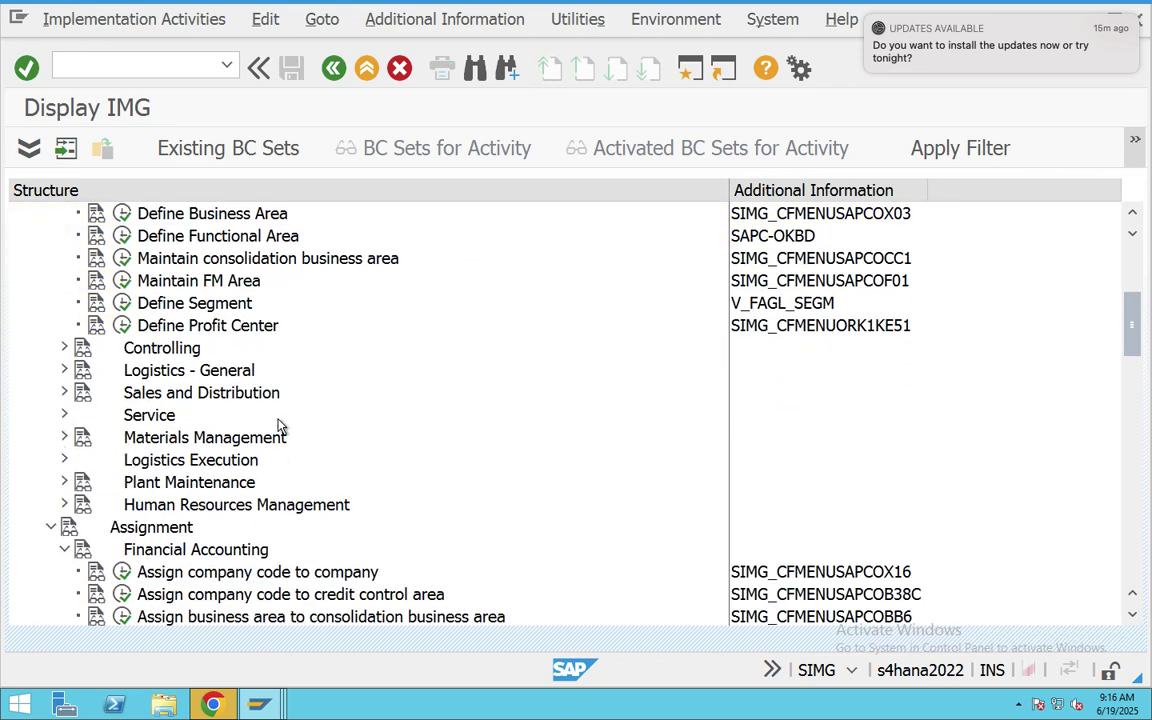
Step: Open the activity for assigning company codes to companies and position the list on company code CAPG
{"action": "scroll", "coordinate": [280, 426], "scroll_direction": "down", "scroll_amount": 4}
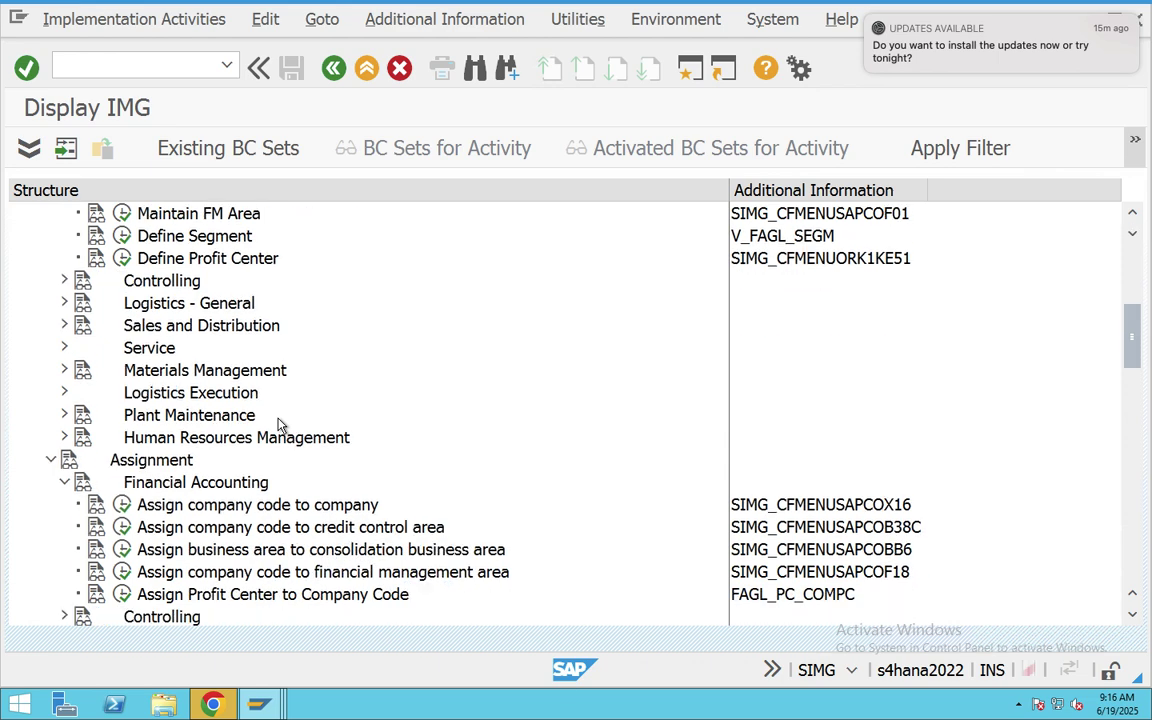
{"action": "left_click", "coordinate": [240, 482]}
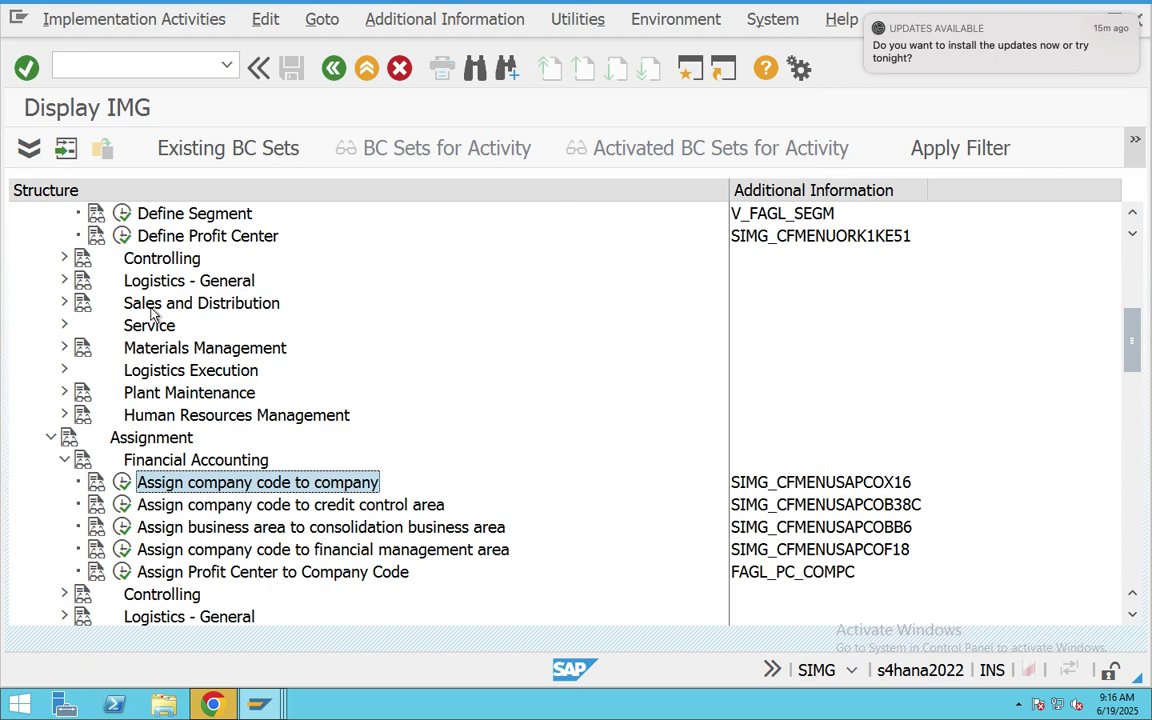
{"action": "left_click", "coordinate": [121, 482]}
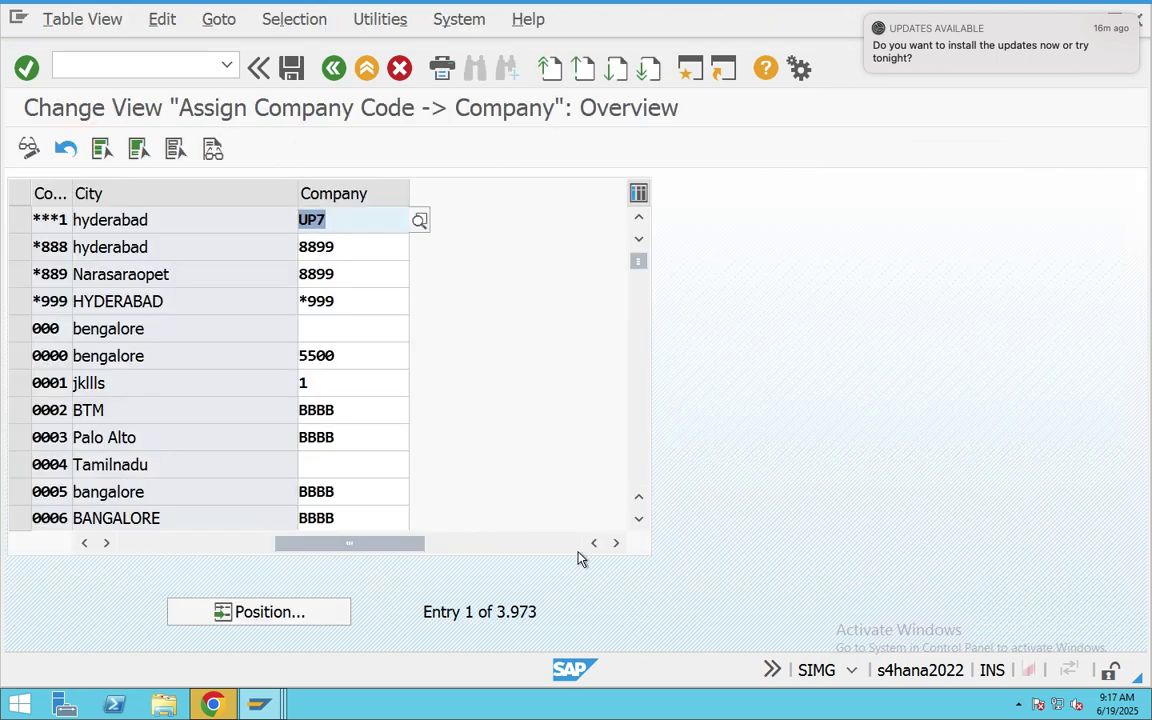
{"action": "left_click", "coordinate": [250, 617]}
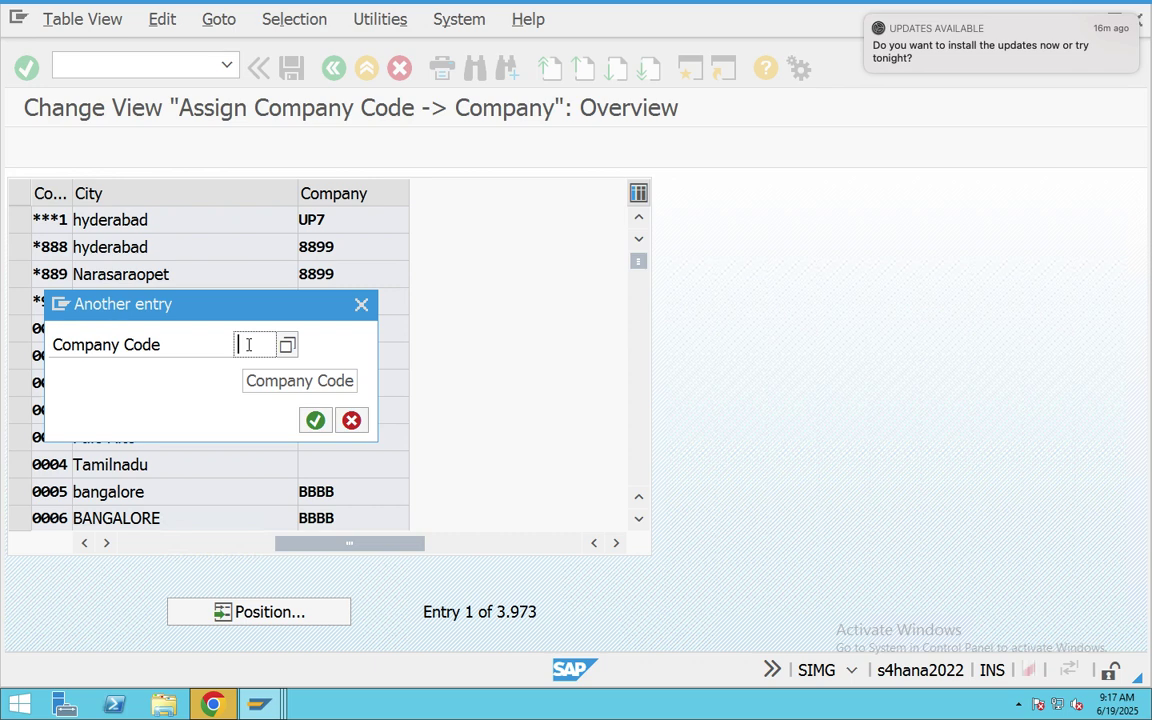
{"action": "type", "text": "CAPG"}
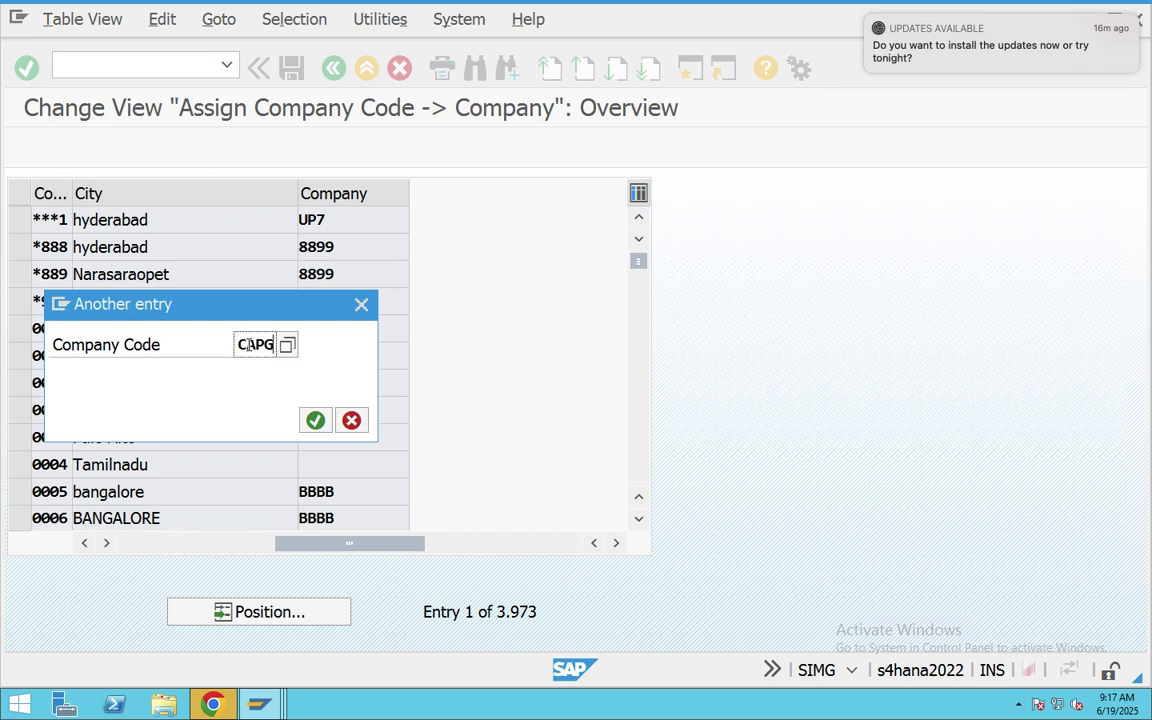
{"action": "left_click", "coordinate": [315, 421]}
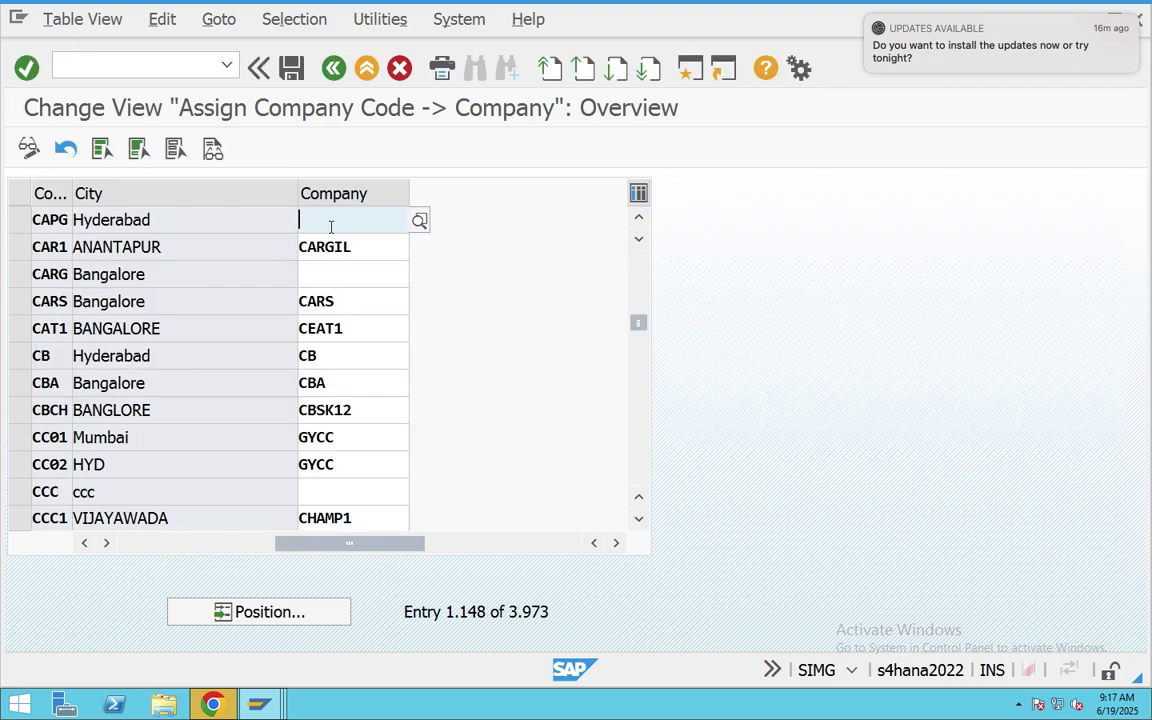
Step: Assign company CAPGE1 to company code CAPG in the assignment table
{"action": "type", "text": "CAP"}
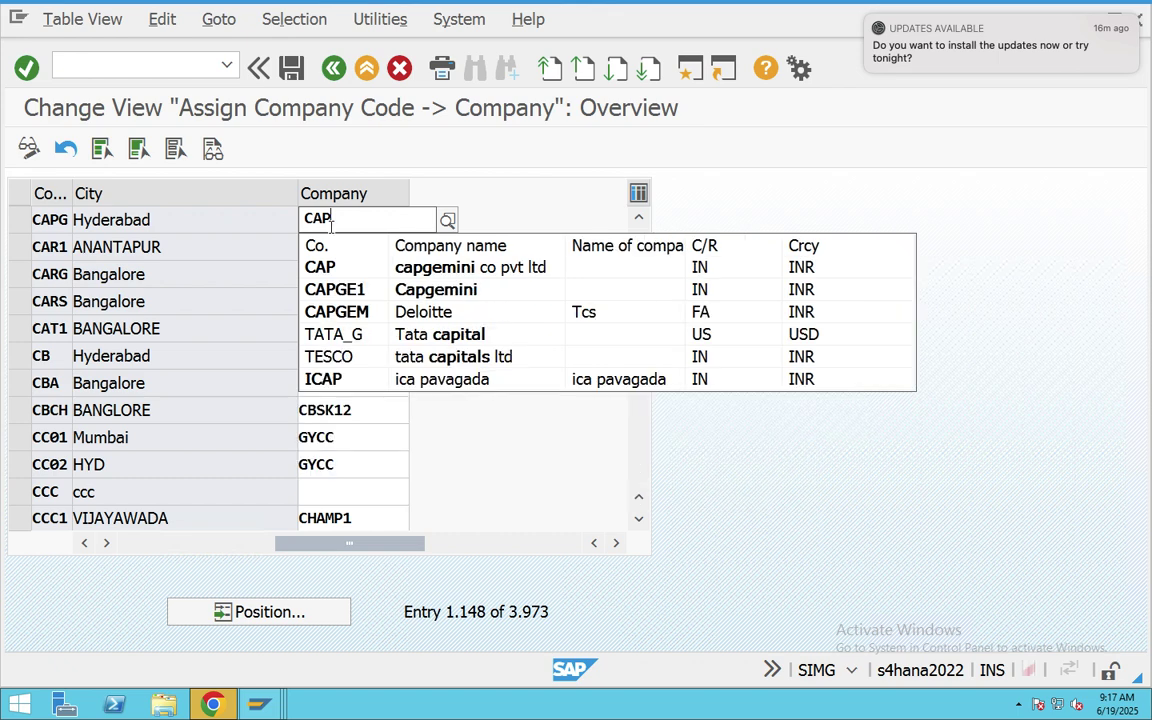
{"action": "left_click", "coordinate": [338, 289]}
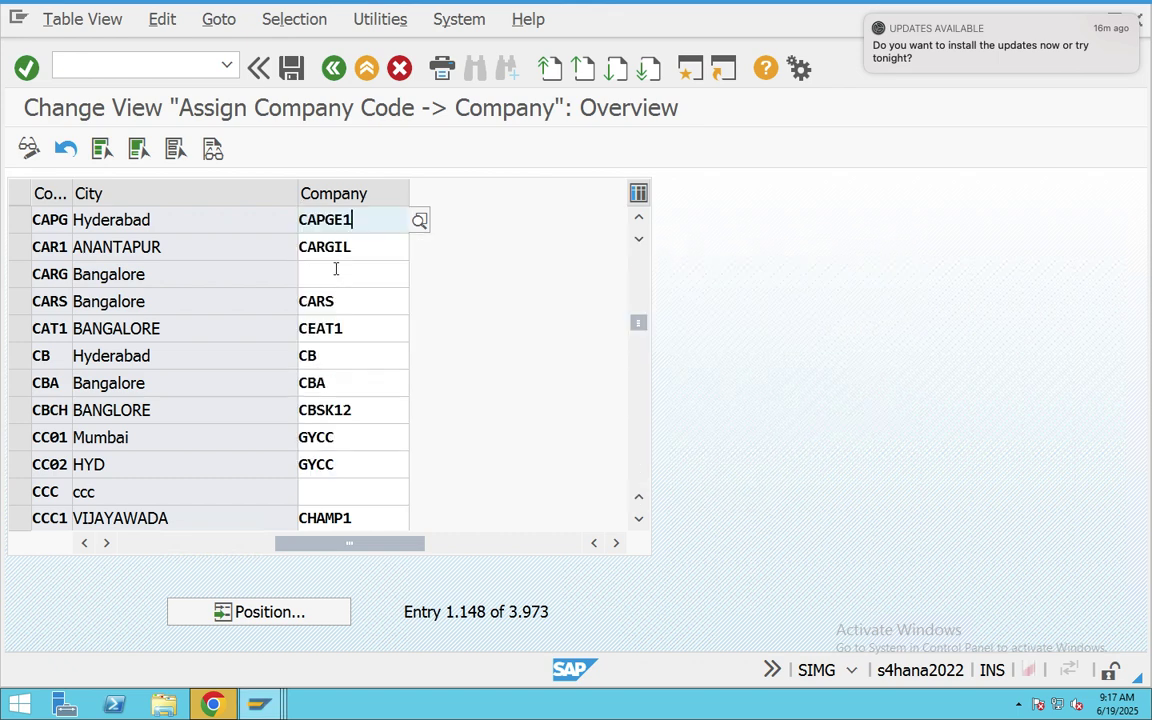
{"action": "left_click_drag", "start_coordinate": [351, 219], "coordinate": [265, 219]}
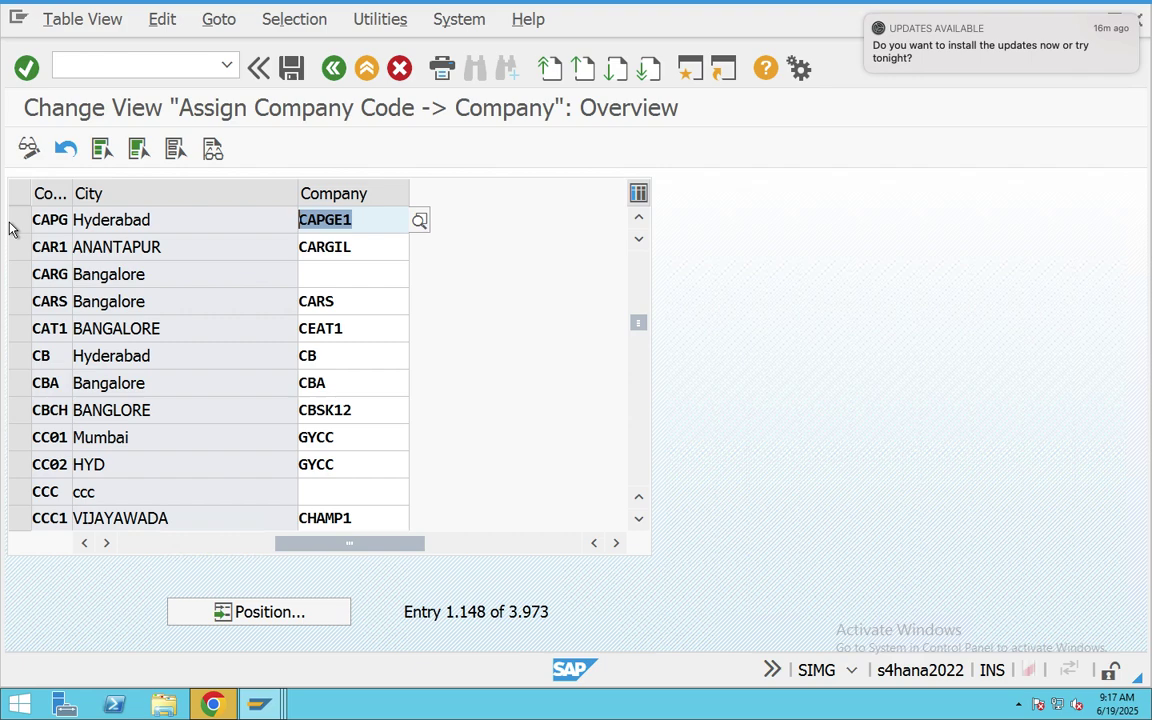
Step: Save the company assignment with the proposed customizing request and return to the IMG structure
{"action": "left_click", "coordinate": [290, 70]}
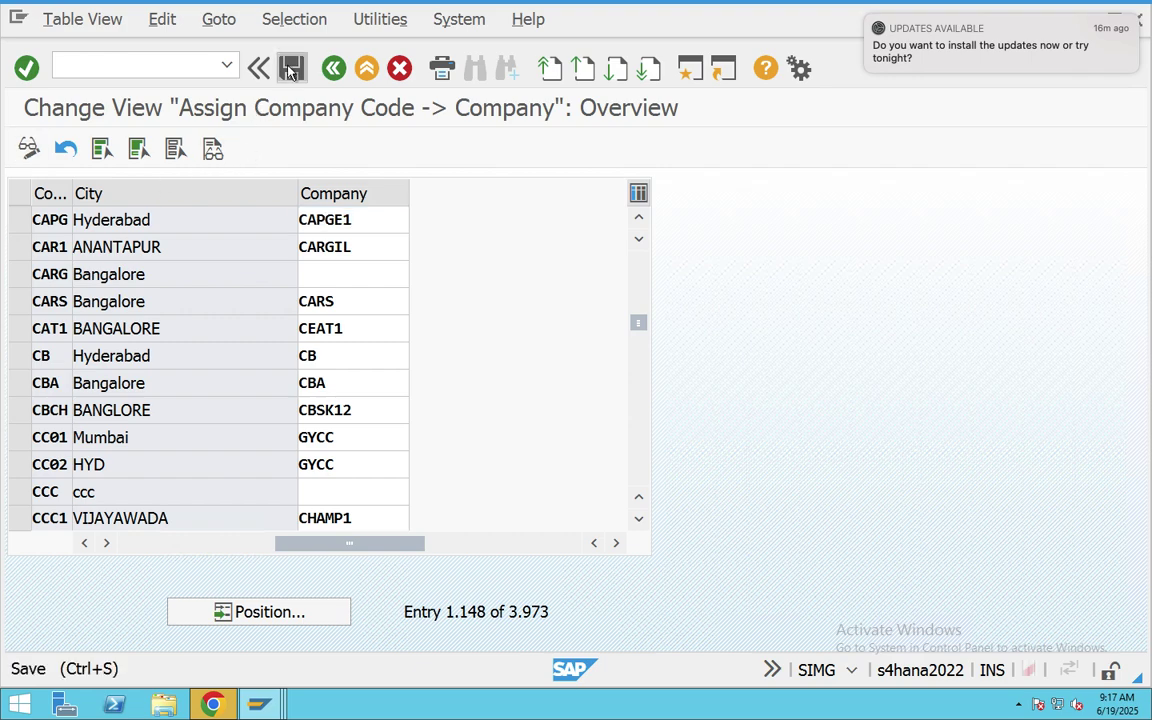
{"action": "left_click", "coordinate": [290, 420]}
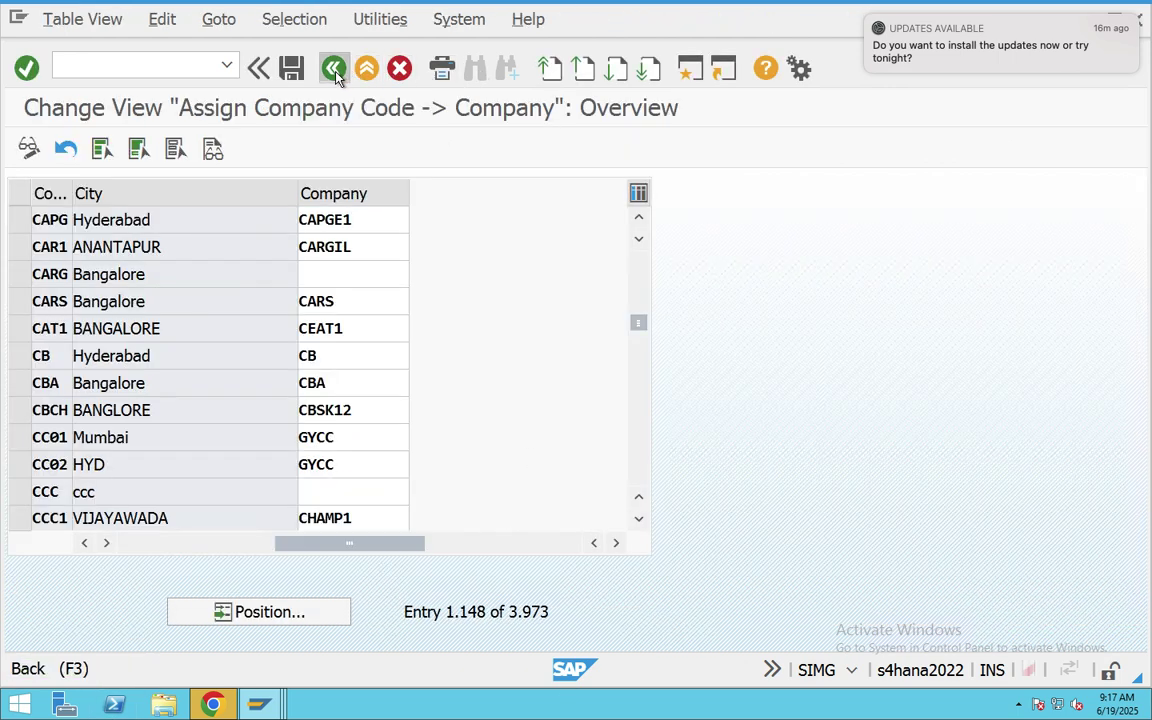
{"action": "left_click", "coordinate": [334, 68]}
Step: Read the documentation of the Define Business Area activity under the Financial Accounting definitions and close it
{"action": "scroll", "coordinate": [298, 288], "scroll_direction": "up", "scroll_amount": 2}
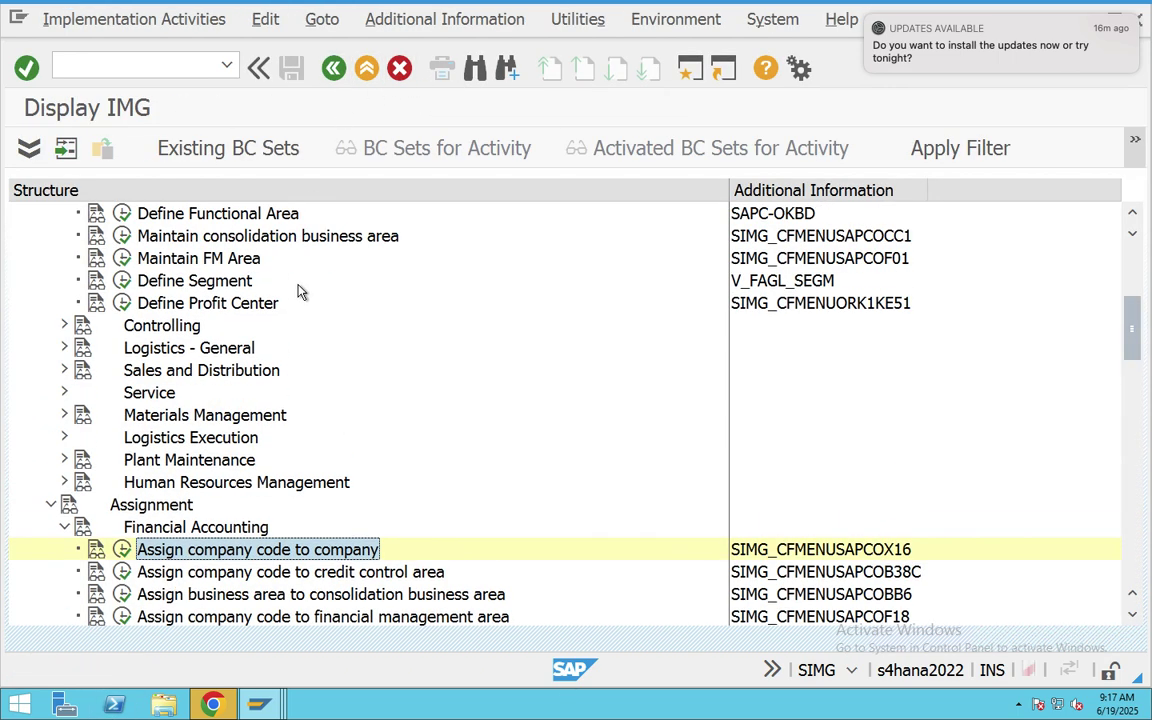
{"action": "scroll", "coordinate": [298, 288], "scroll_direction": "up", "scroll_amount": 1}
{"action": "left_click", "coordinate": [213, 230]}
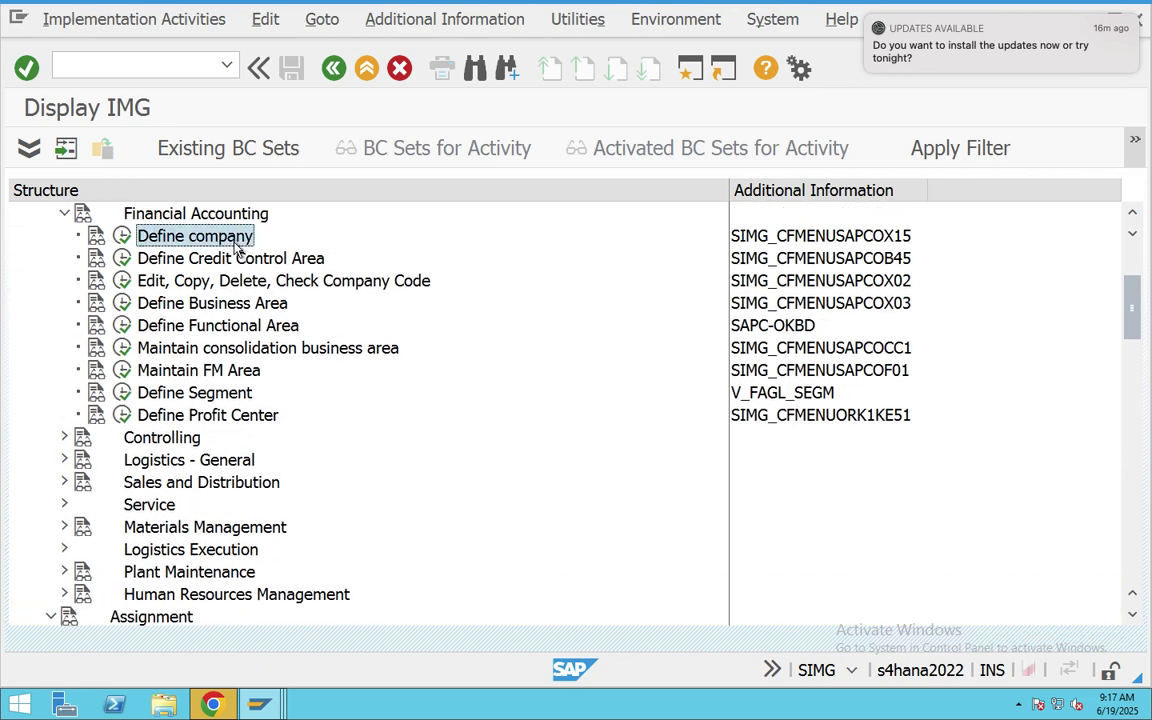
{"action": "left_click", "coordinate": [245, 281]}
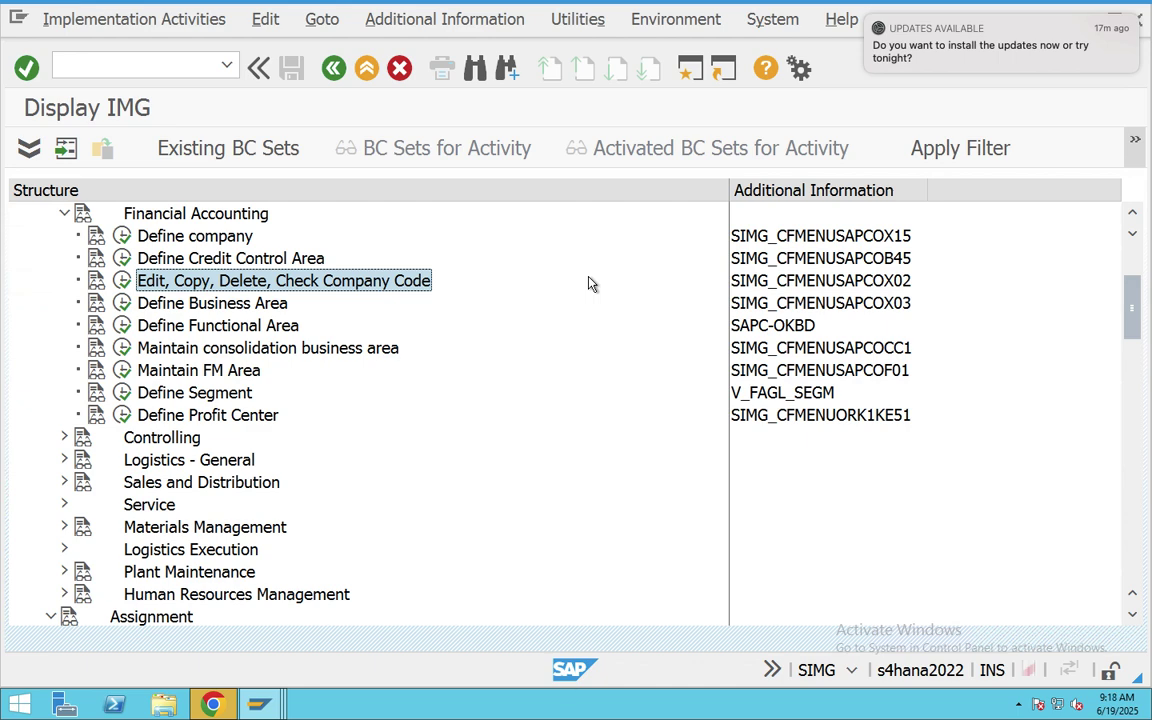
{"action": "left_click", "coordinate": [160, 303]}
{"action": "left_click", "coordinate": [96, 303]}
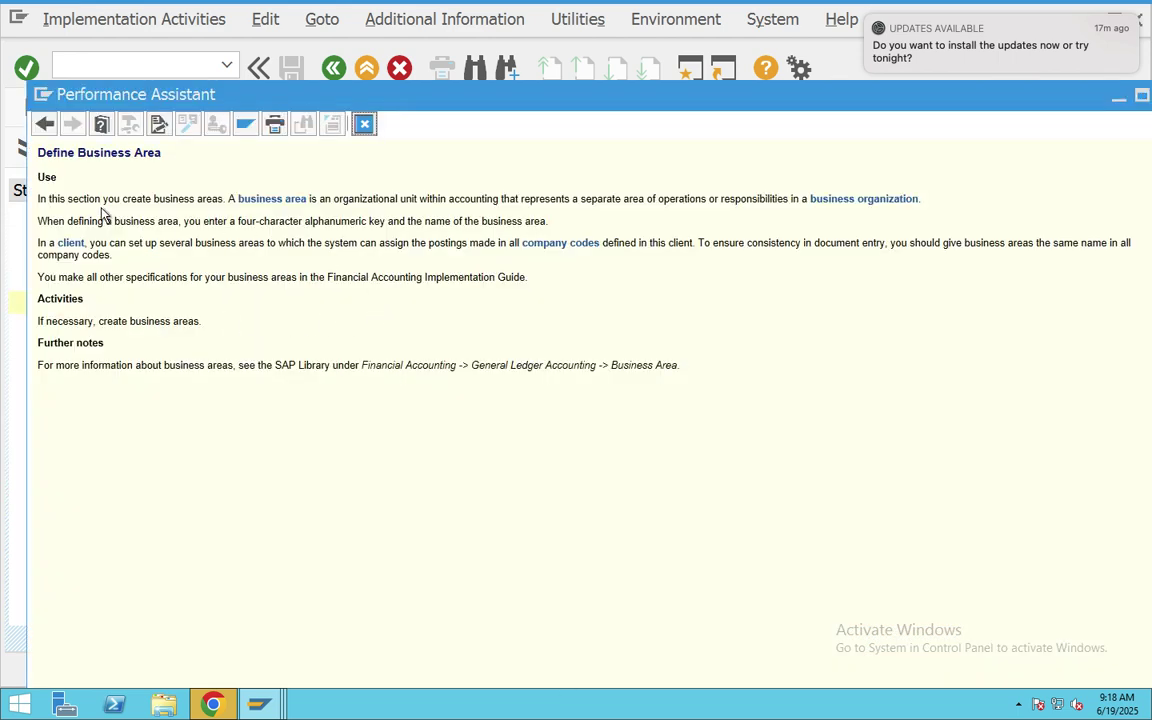
{"action": "left_click_drag", "start_coordinate": [47, 197], "coordinate": [694, 412]}
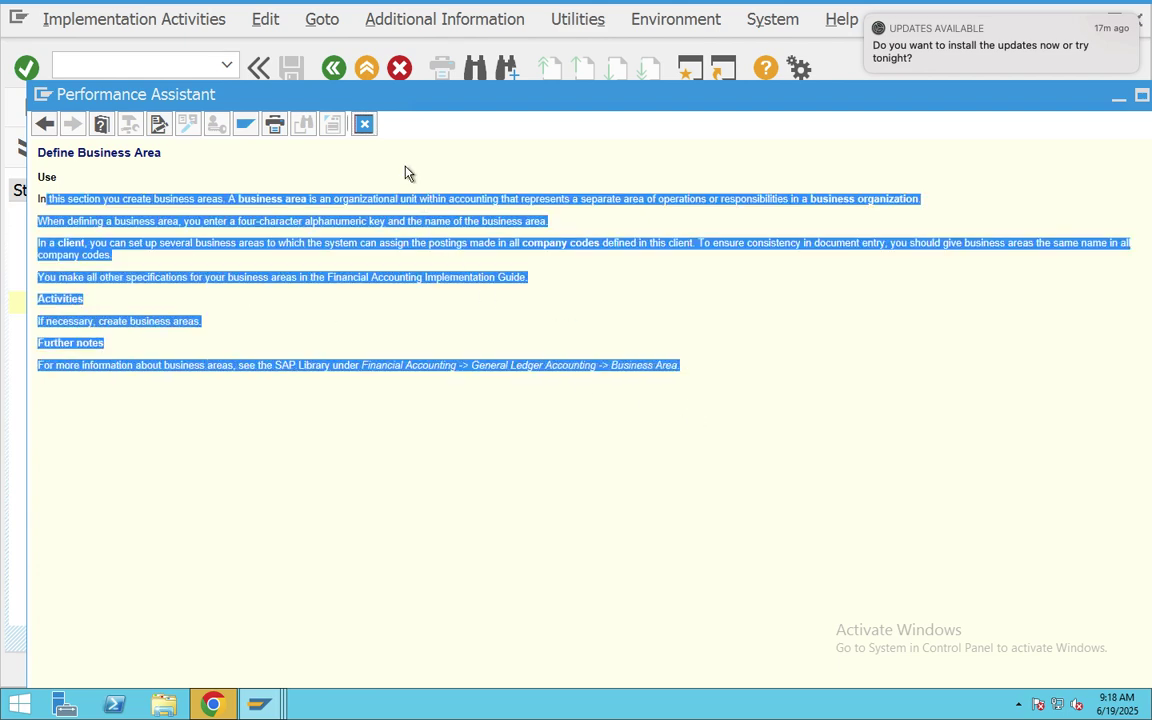
{"action": "left_click", "coordinate": [364, 124]}
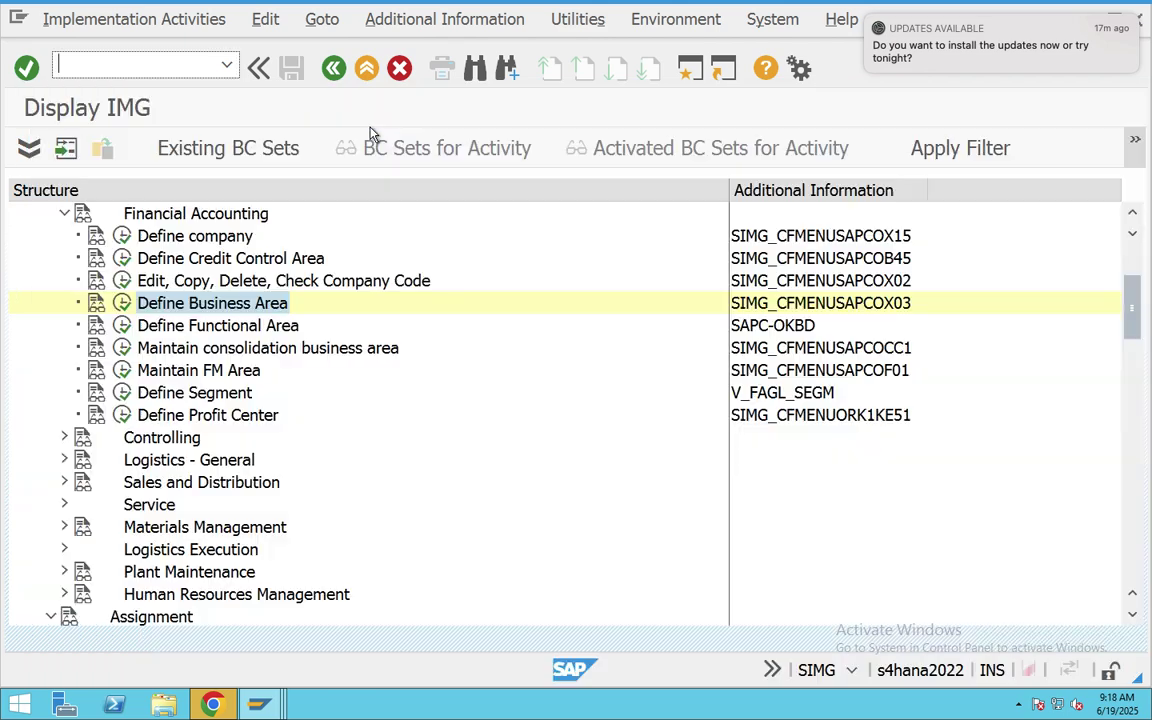
Step: Start new entries in the business area definition and enter business areas CAB1 and CAB2
{"action": "left_click", "coordinate": [122, 303]}
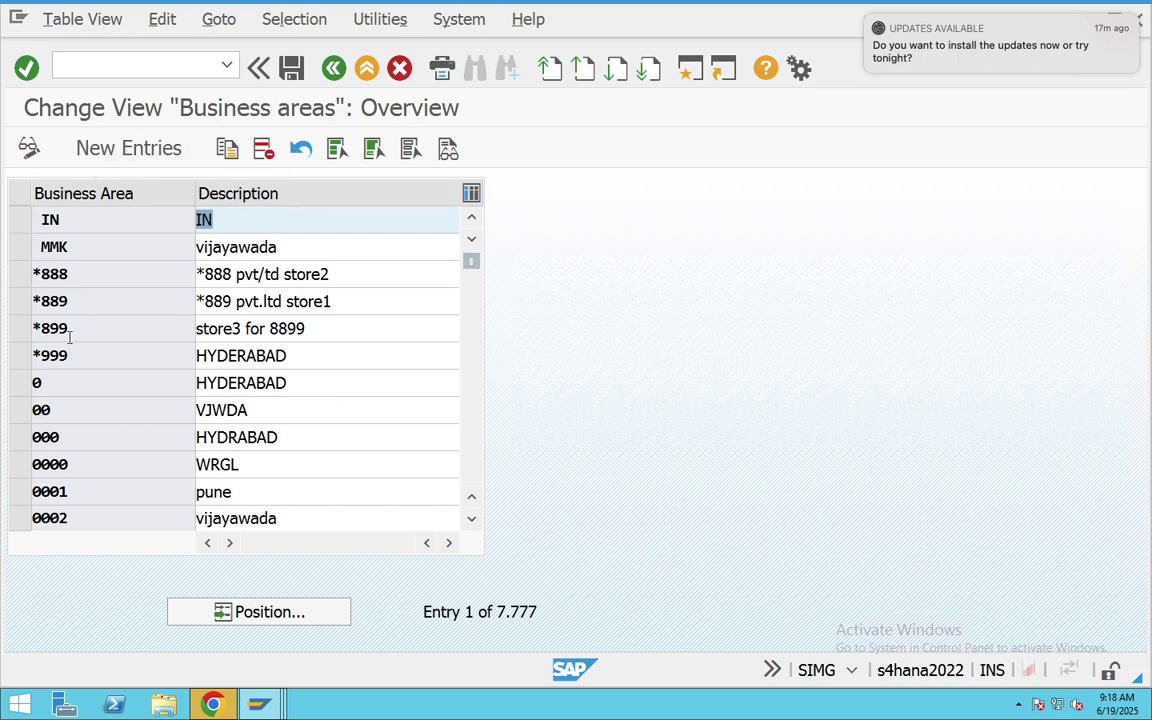
{"action": "left_click", "coordinate": [135, 152]}
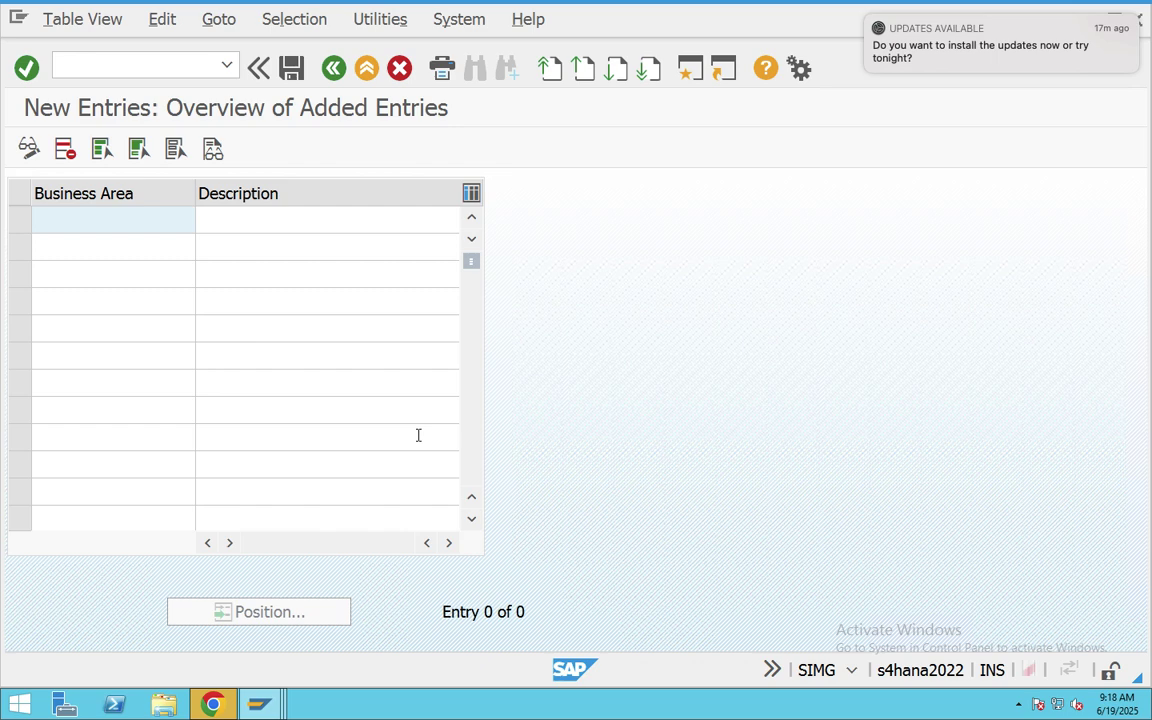
{"action": "type", "text": "CAB1"}
{"action": "left_click", "coordinate": [93, 256]}
{"action": "type", "text": "C"}
{"action": "key", "text": "BackSpace"}
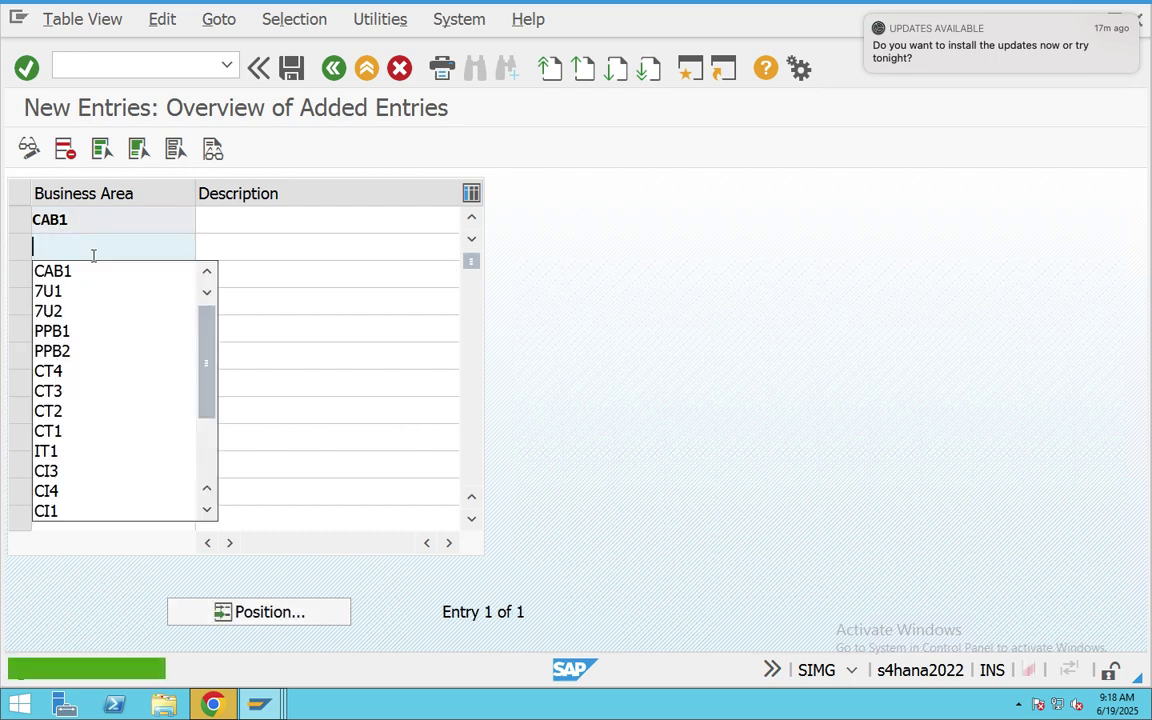
{"action": "type", "text": "CAB2"}
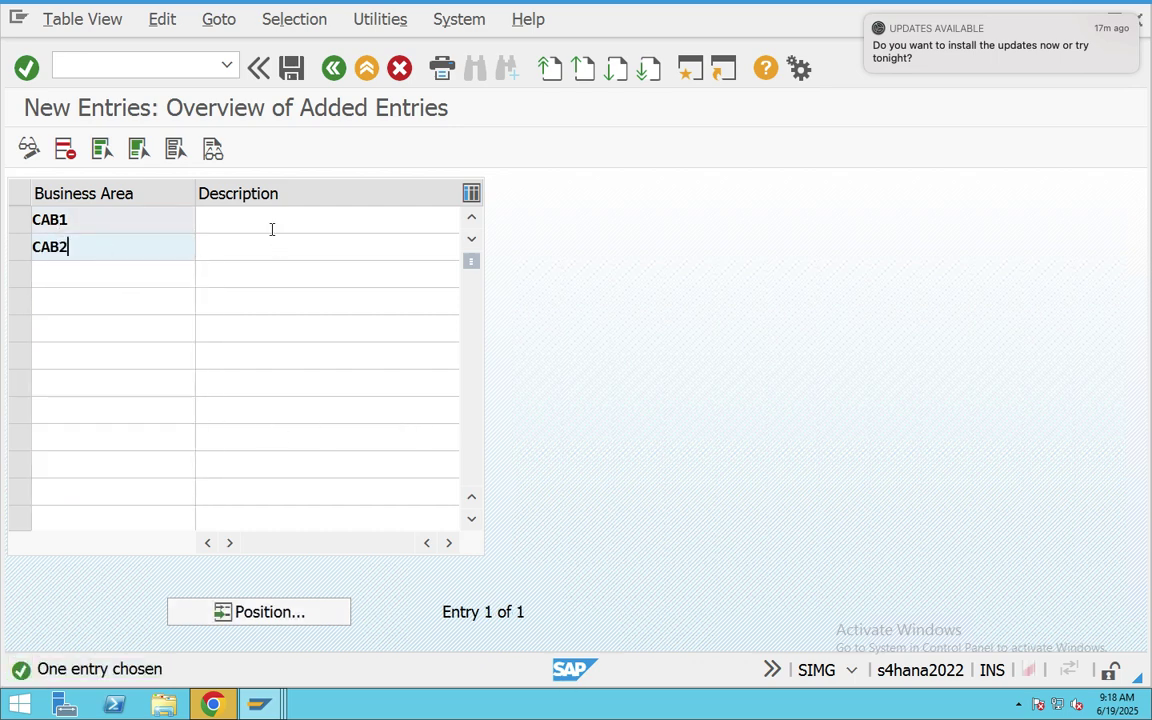
Step: Describe business area CAB1 as Bangalore and CAB2 as Hydeabad
{"action": "left_click", "coordinate": [271, 229]}
{"action": "type", "text": "Bangalore"}
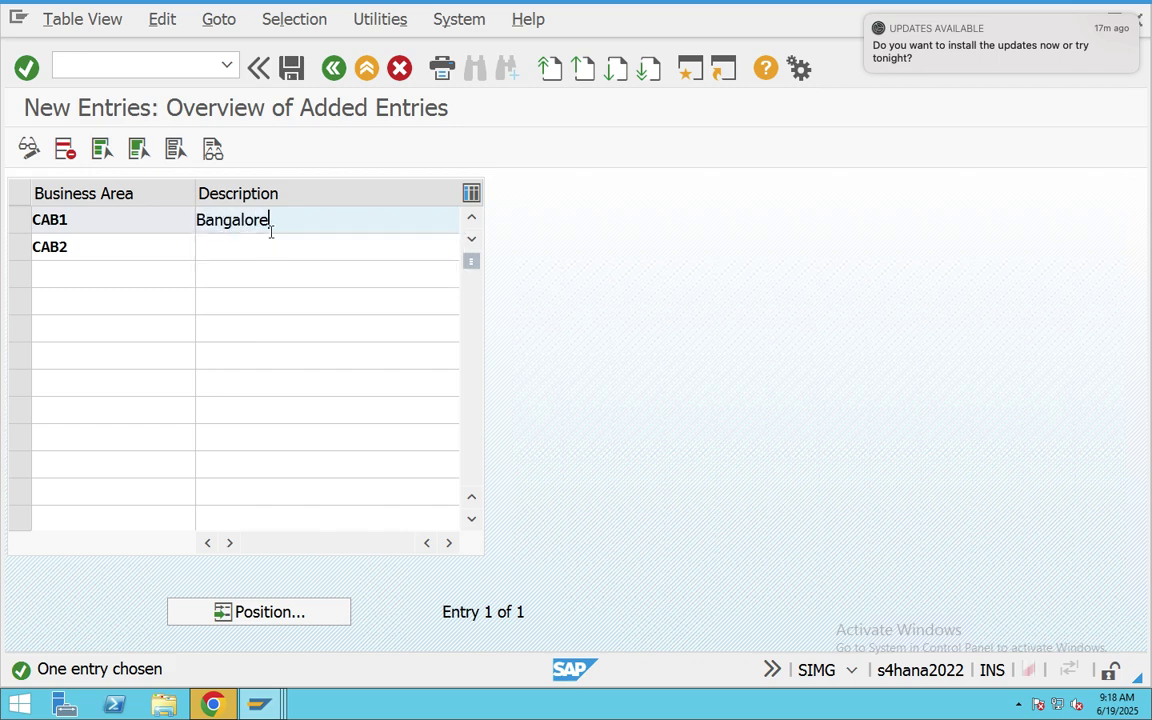
{"action": "left_click", "coordinate": [267, 240]}
{"action": "type", "text": "Hydeabad"}
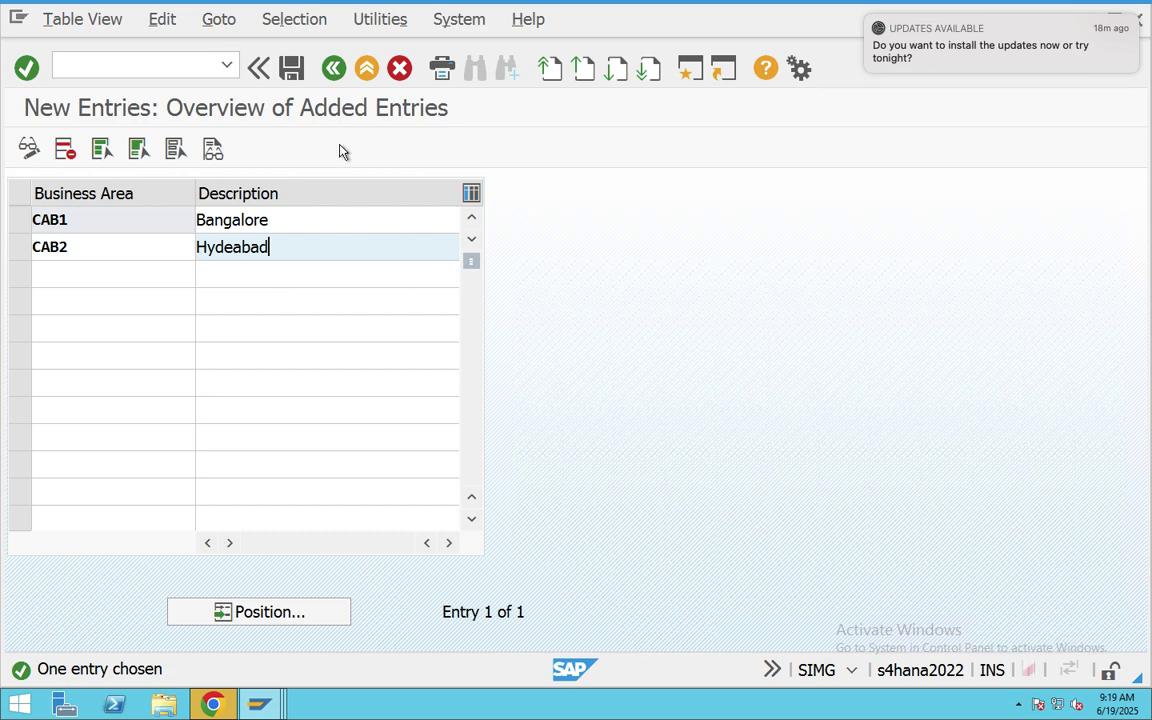
Step: Save both business areas under the customizing request Enterprise Structure _FI and return to the IMG structure
{"action": "left_click", "coordinate": [292, 70]}
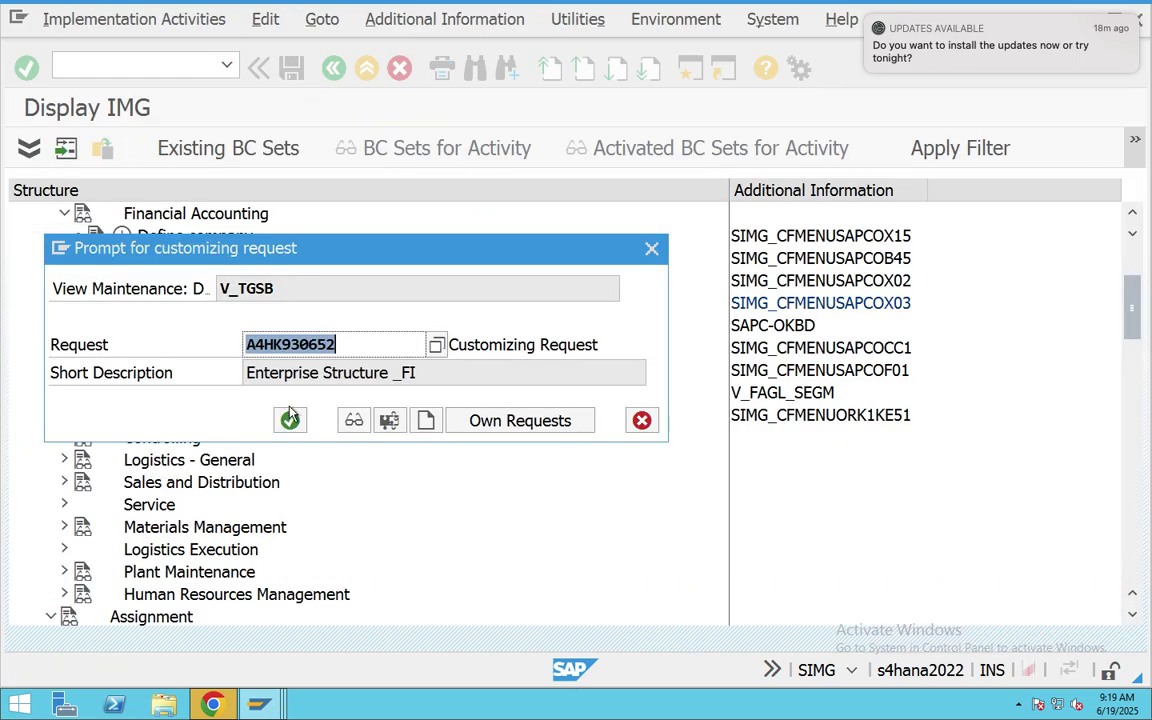
{"action": "left_click", "coordinate": [290, 417]}
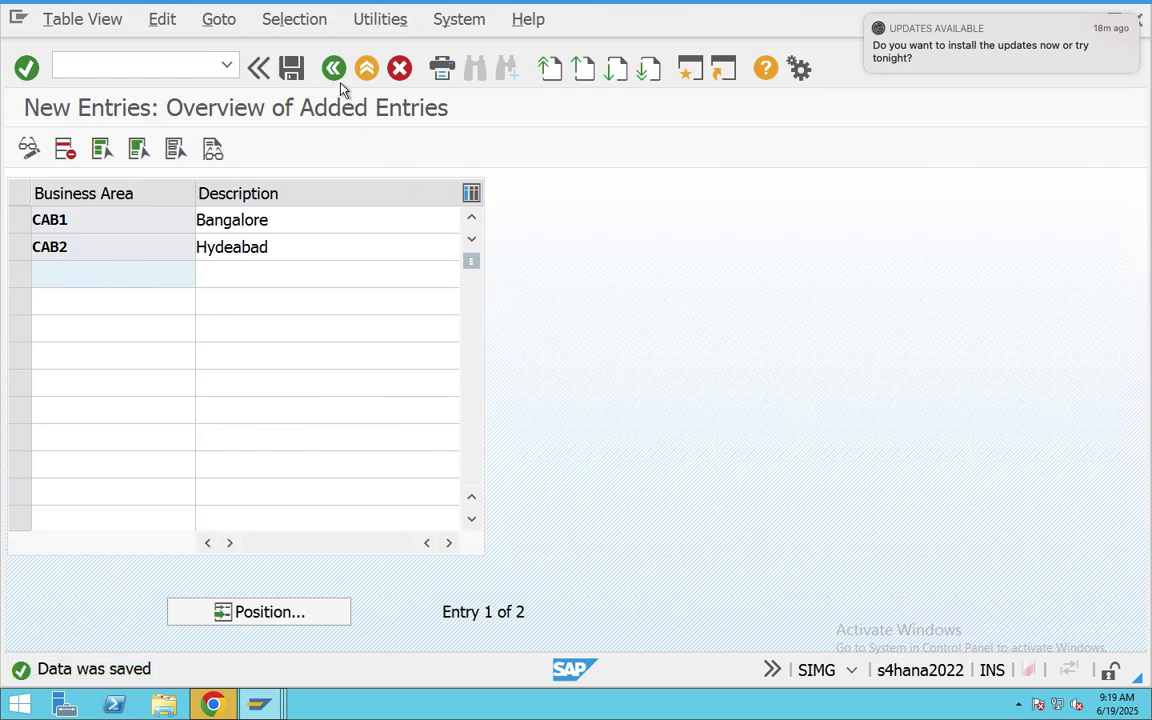
{"action": "left_click", "coordinate": [333, 70]}
{"action": "left_click", "coordinate": [333, 70]}
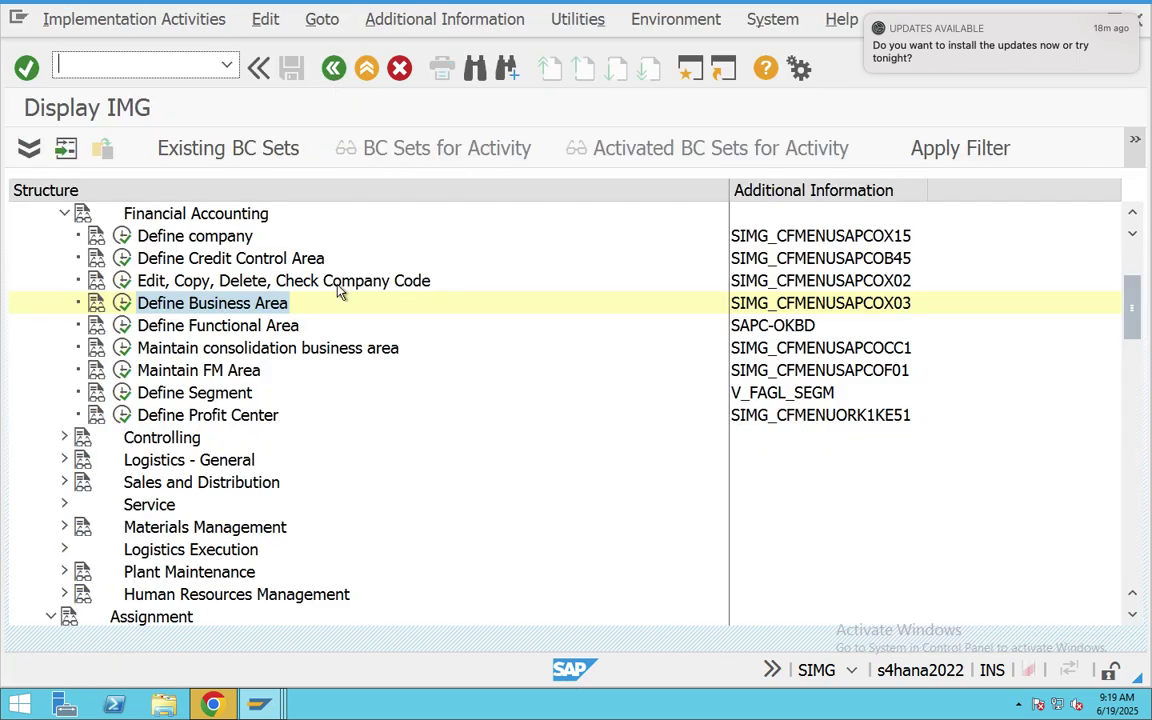
Step: Create a new consolidation business area CAPB with the description Consoliated BA
{"action": "left_click", "coordinate": [300, 348]}
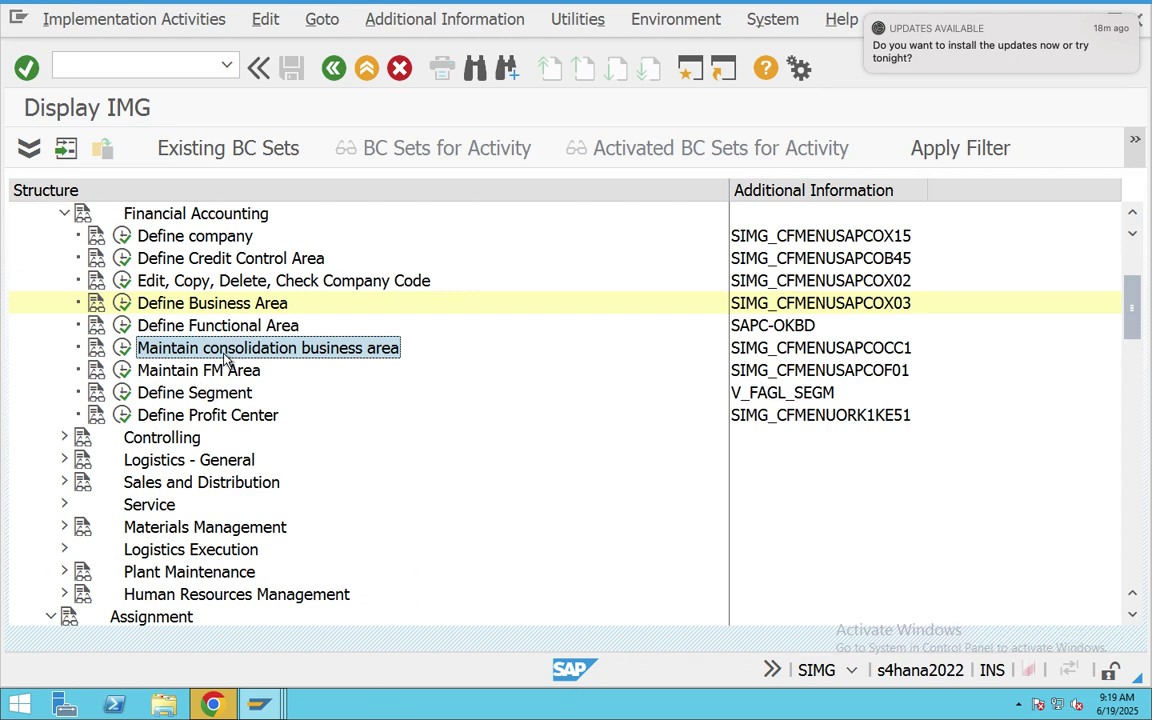
{"action": "left_click", "coordinate": [123, 349]}
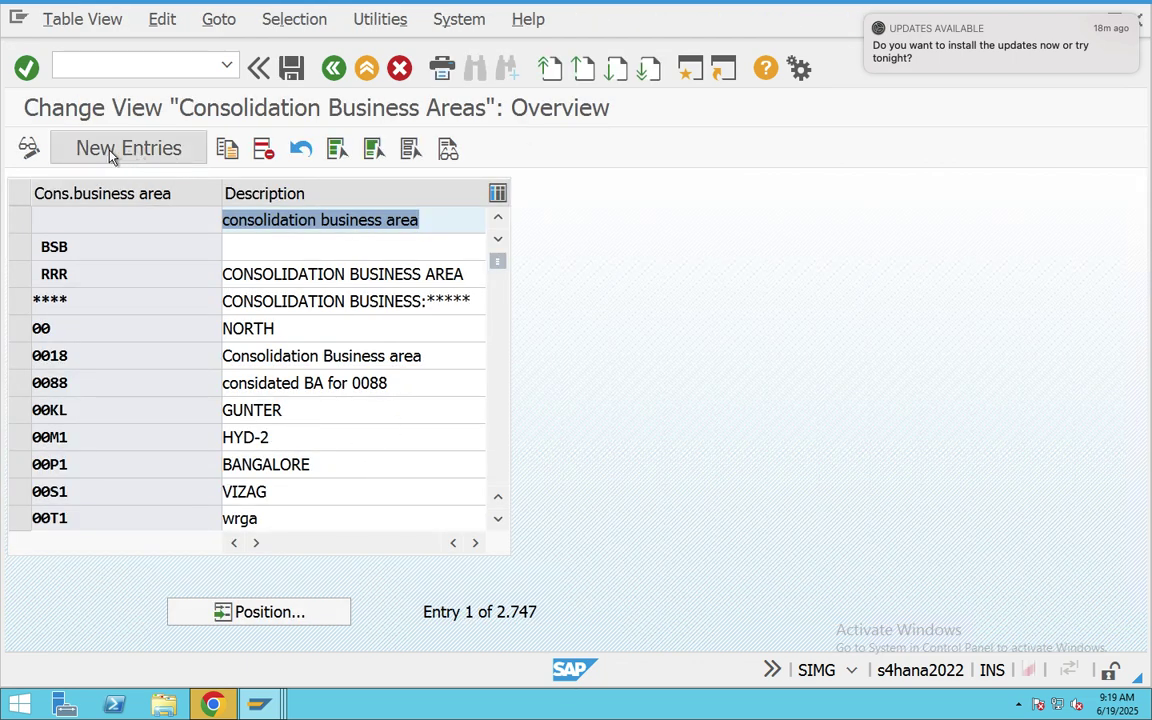
{"action": "left_click", "coordinate": [125, 149]}
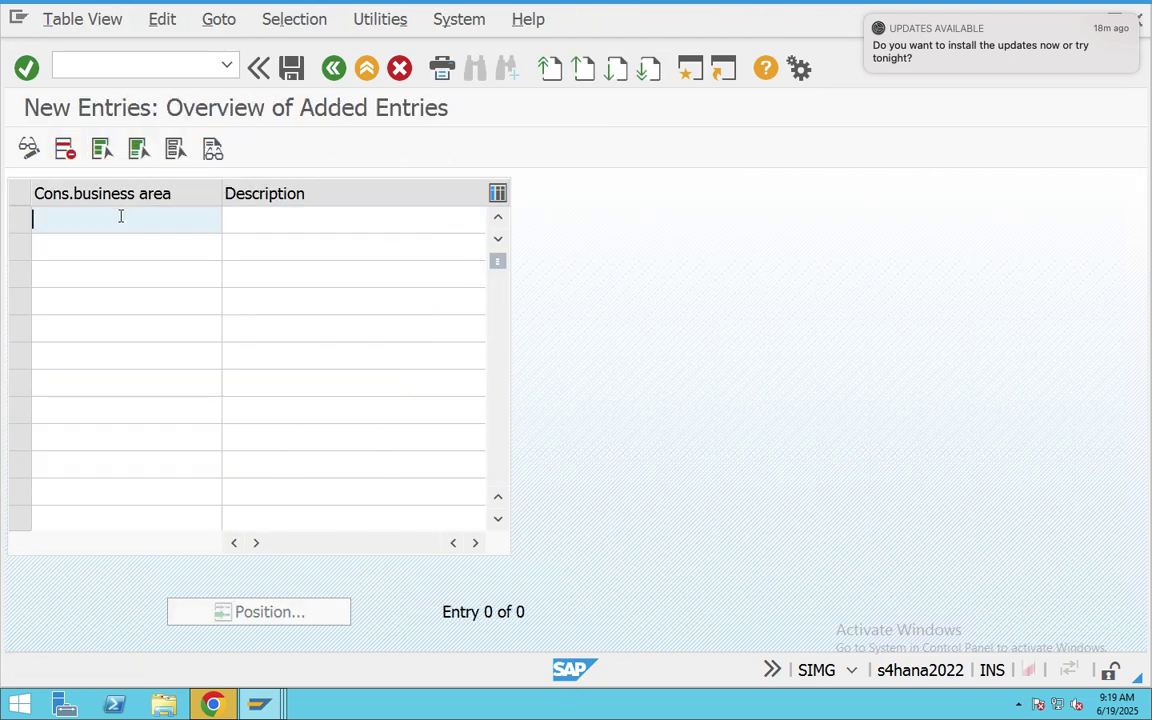
{"action": "type", "text": "CAPB"}
{"action": "left_click", "coordinate": [295, 227]}
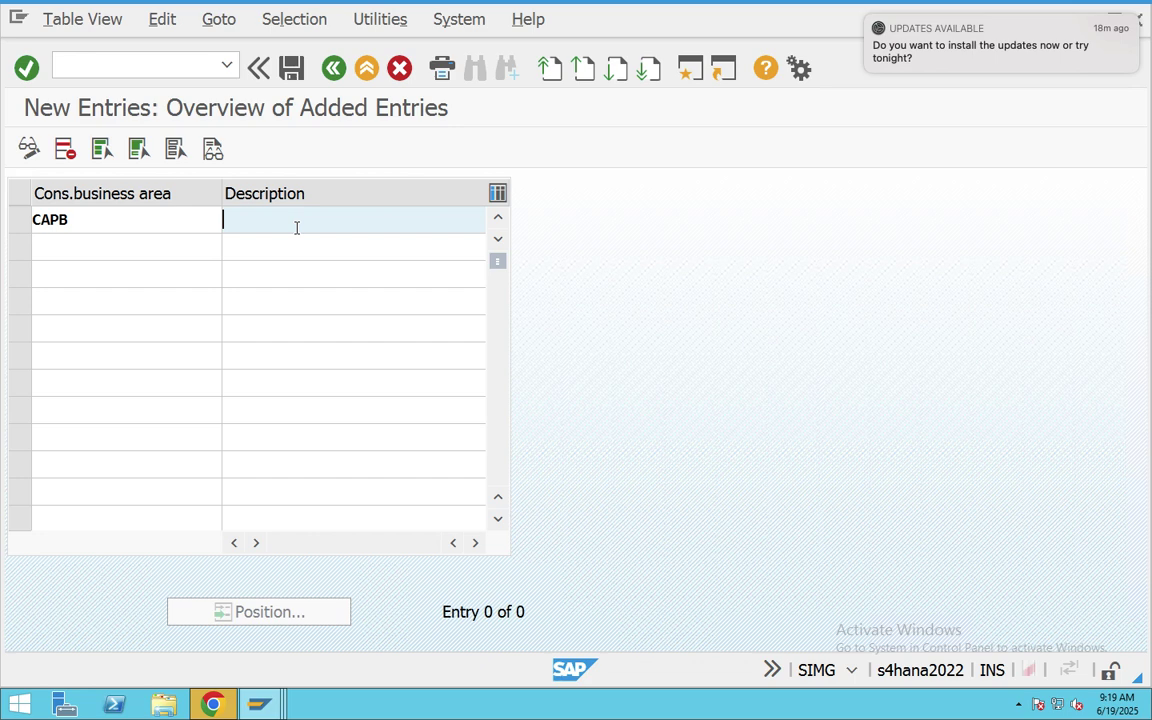
{"action": "type", "text": "Cons"}
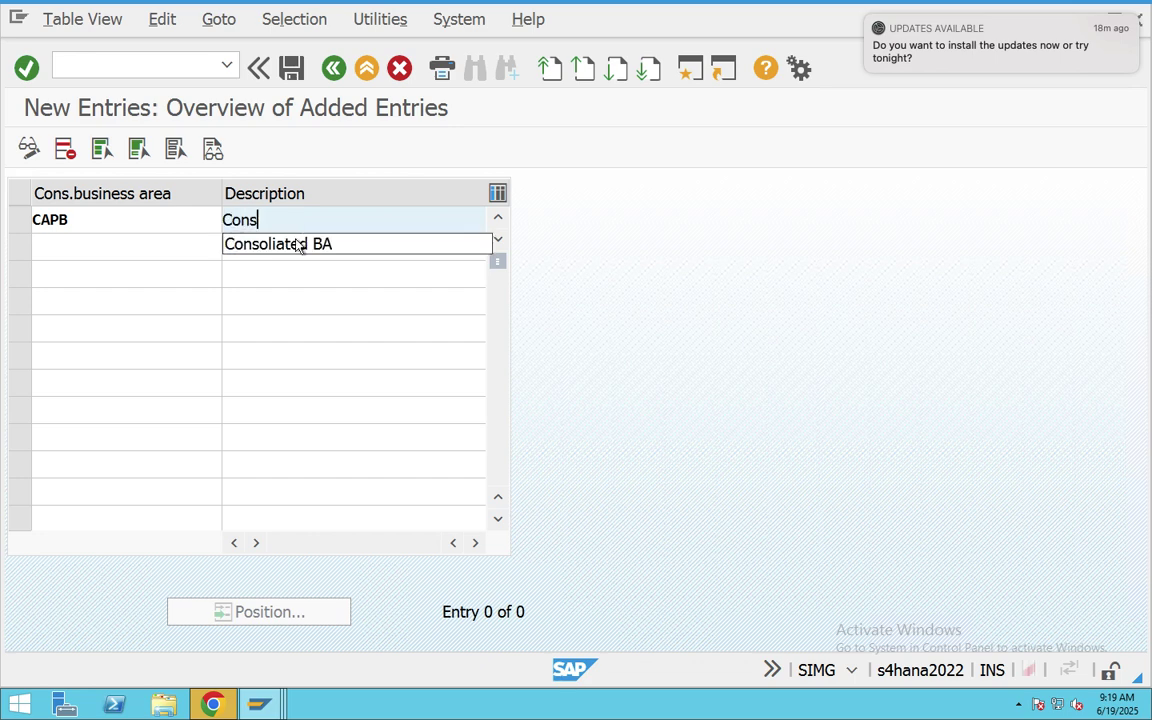
{"action": "left_click", "coordinate": [301, 244]}
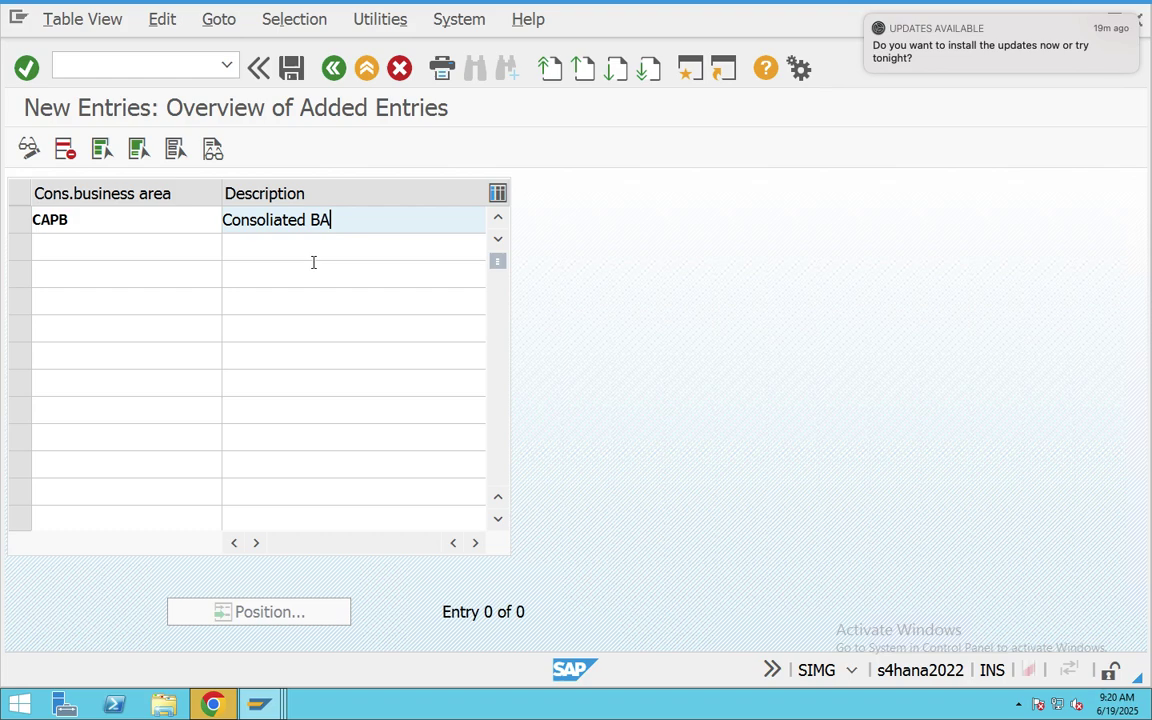
Step: Save consolidation business area CAPB under the request Enterprise Structure _FI and return to the IMG structure
{"action": "left_click", "coordinate": [292, 68]}
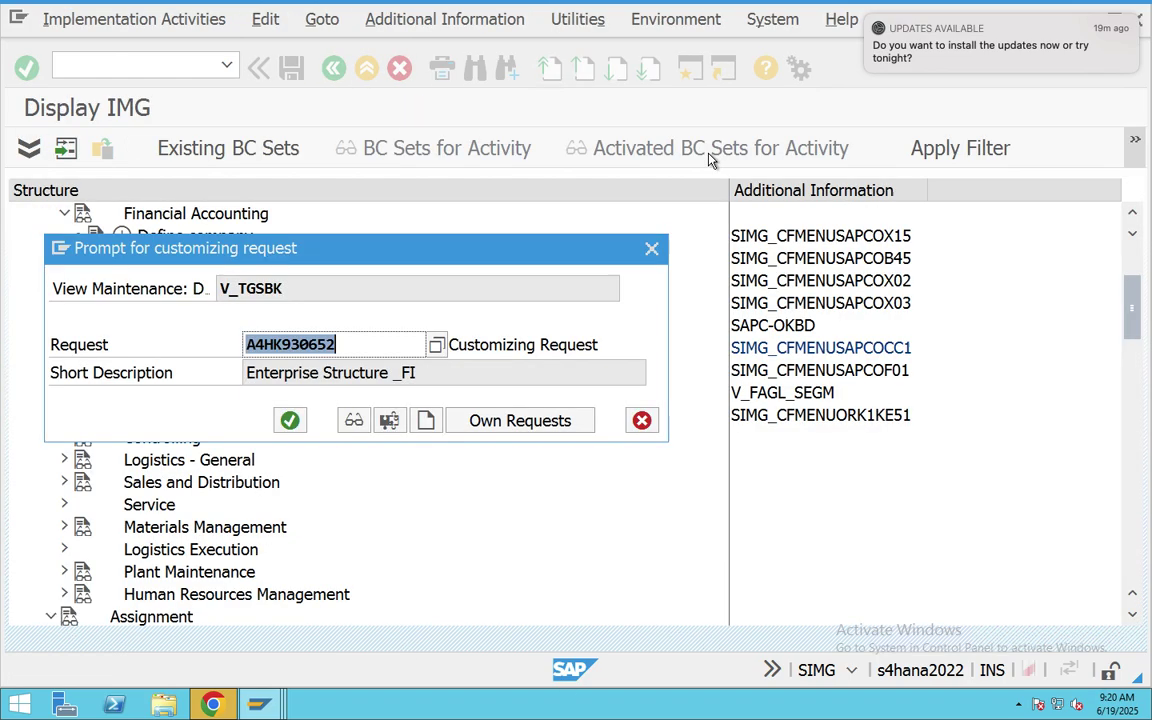
{"action": "left_click", "coordinate": [290, 417]}
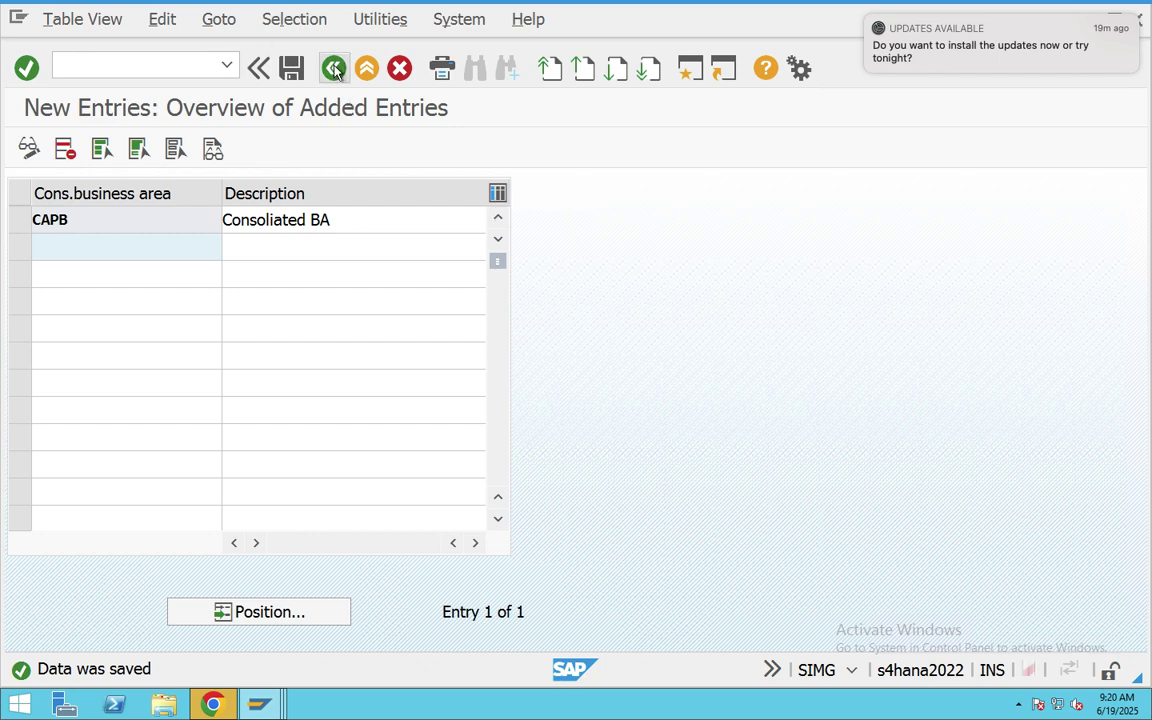
{"action": "left_click", "coordinate": [334, 68]}
{"action": "left_click", "coordinate": [334, 68]}
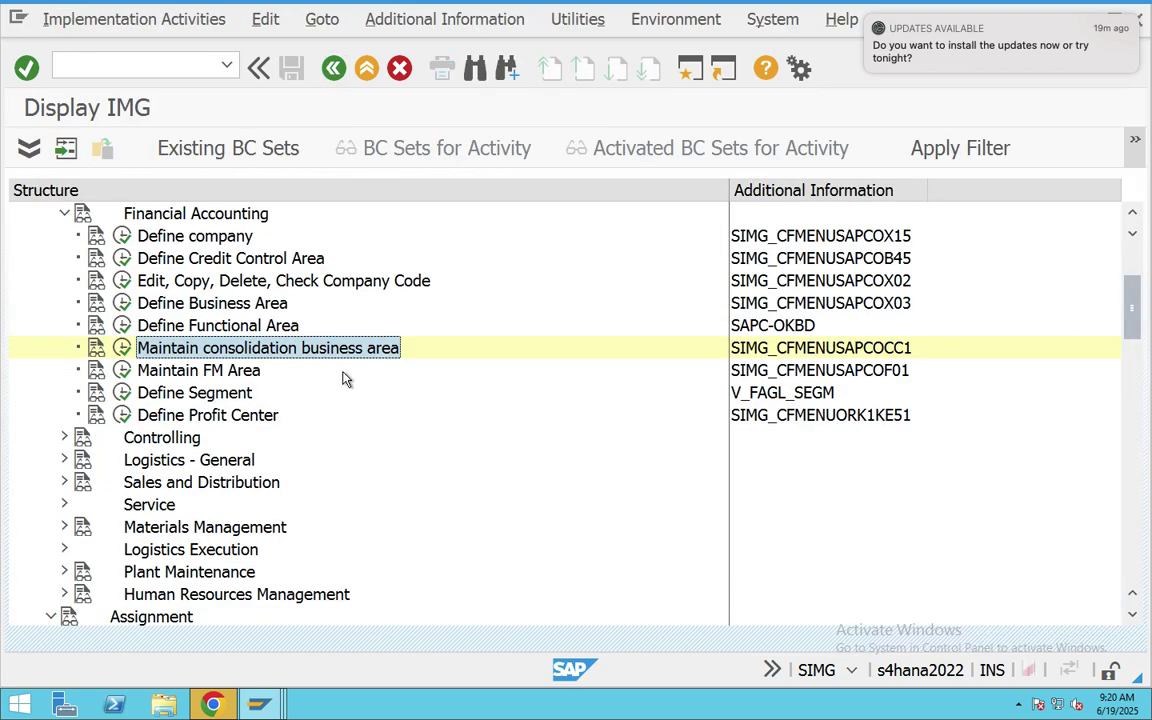
Step: Open the assignment of business areas to consolidation business areas and position the list at the entries starting with CAB
{"action": "scroll", "coordinate": [342, 378], "scroll_direction": "down", "scroll_amount": 5}
{"action": "scroll", "coordinate": [342, 378], "scroll_direction": "down", "scroll_amount": 1}
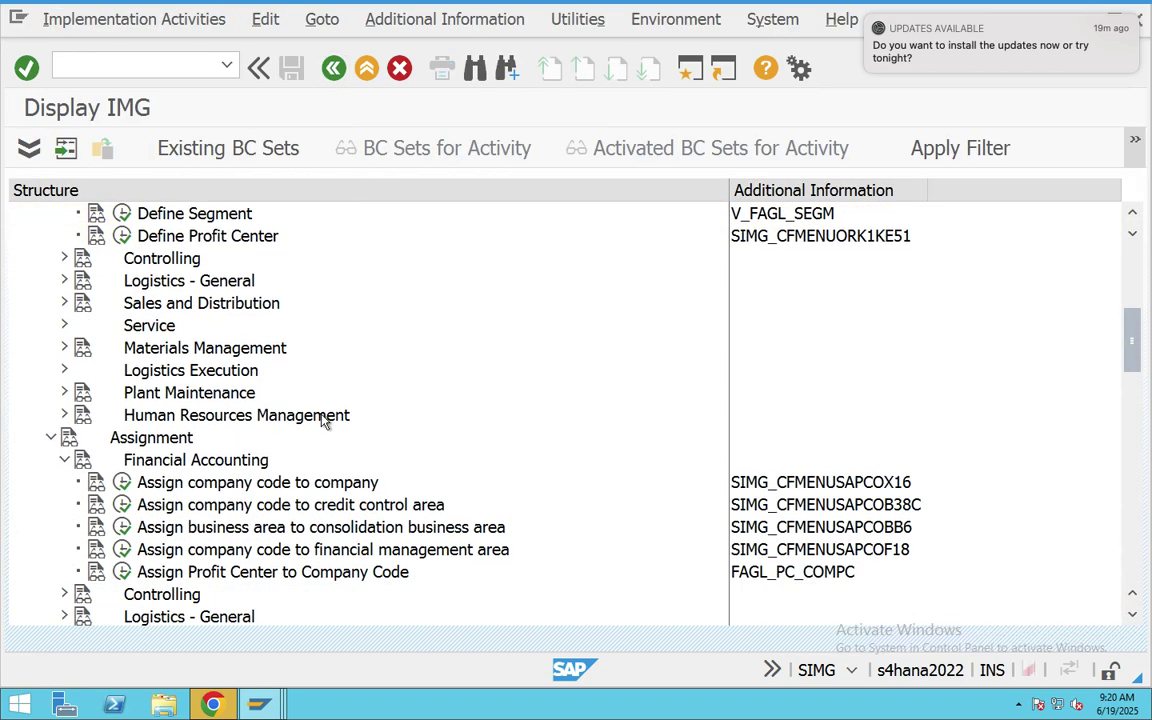
{"action": "left_click", "coordinate": [272, 485]}
{"action": "left_click", "coordinate": [290, 527]}
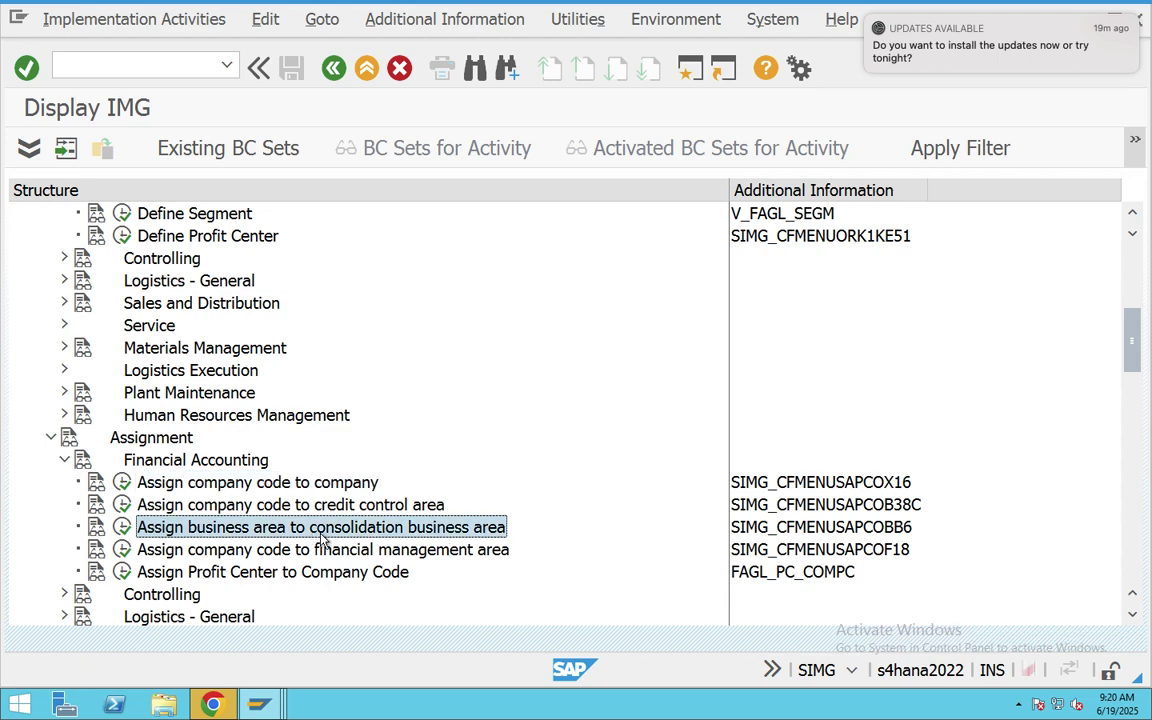
{"action": "left_click", "coordinate": [122, 527]}
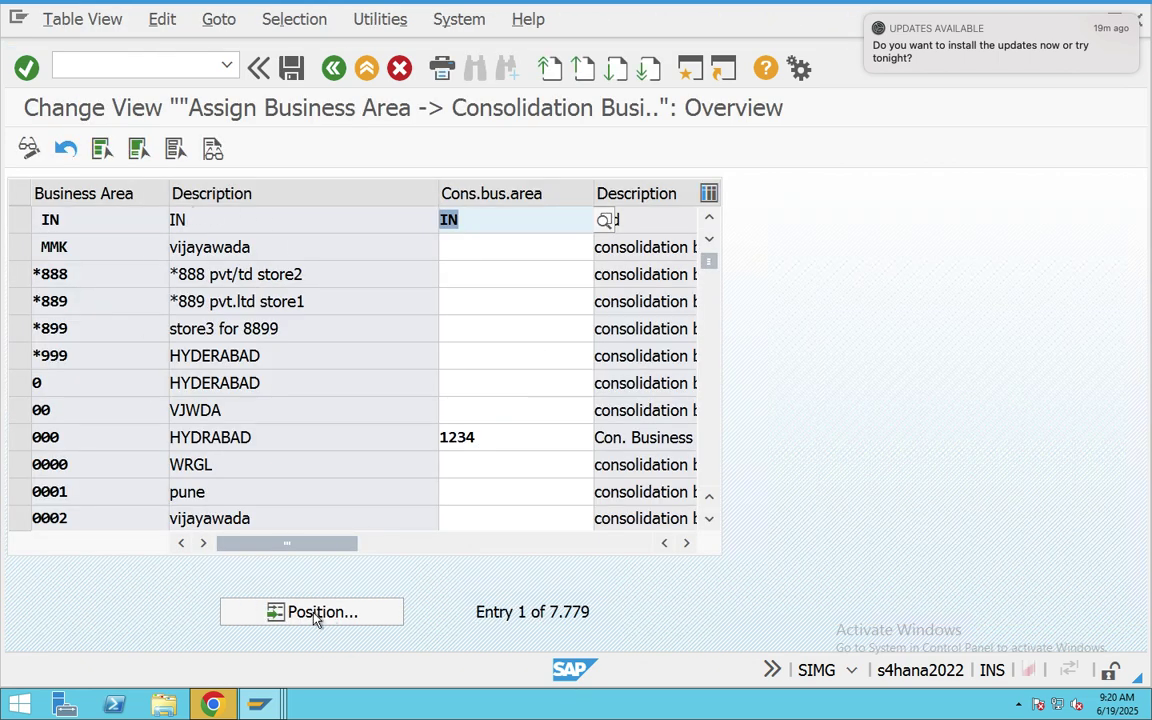
{"action": "left_click", "coordinate": [322, 615]}
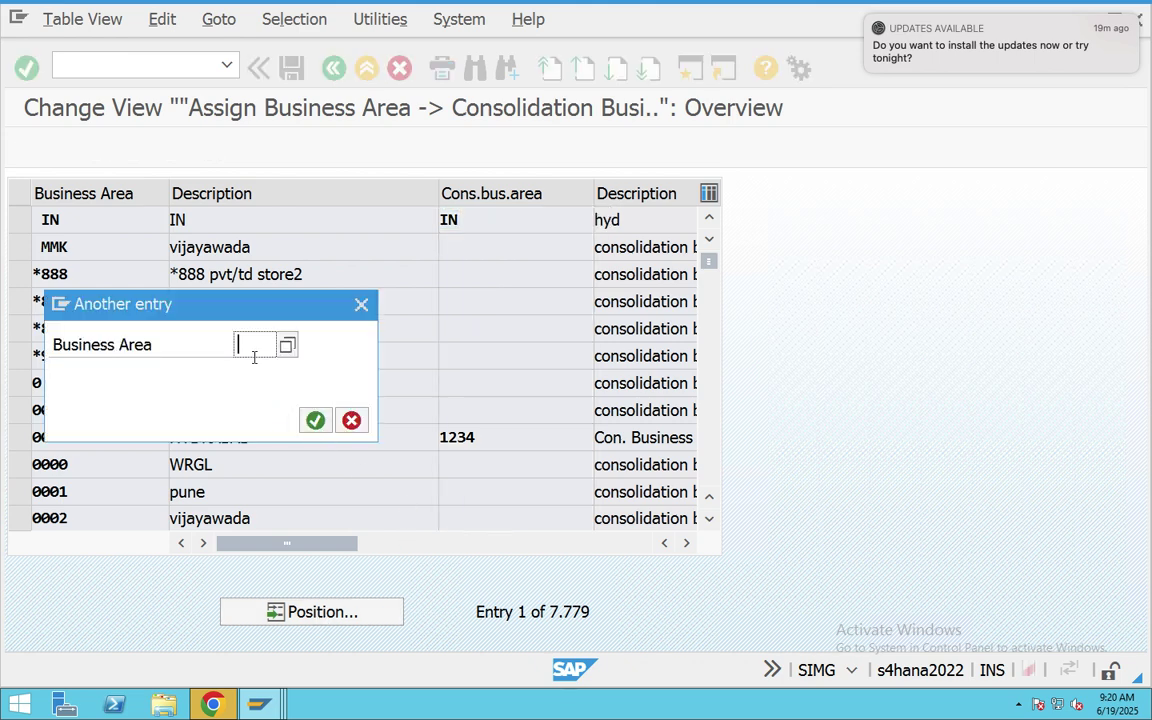
{"action": "type", "text": "CAP"}
{"action": "key", "text": "BackSpace"}
{"action": "type", "text": "B"}
{"action": "type", "text": "*"}
{"action": "key", "text": "Return"}
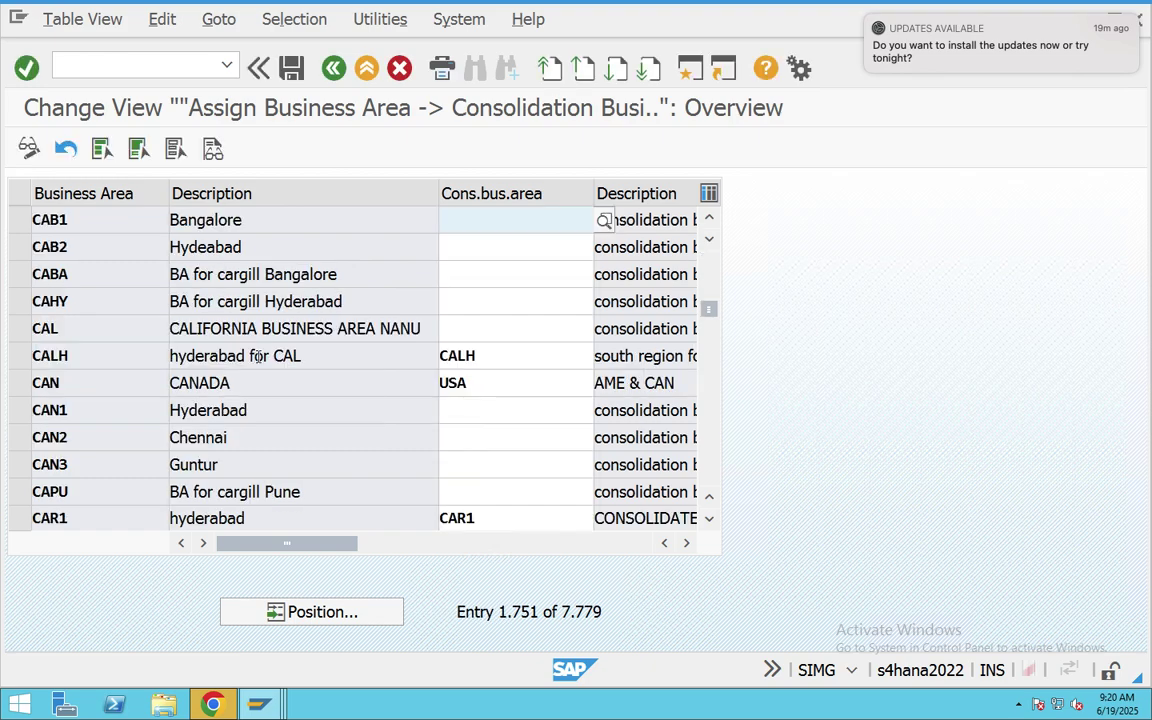
{"action": "left_click_drag", "start_coordinate": [80, 215], "coordinate": [18, 224]}
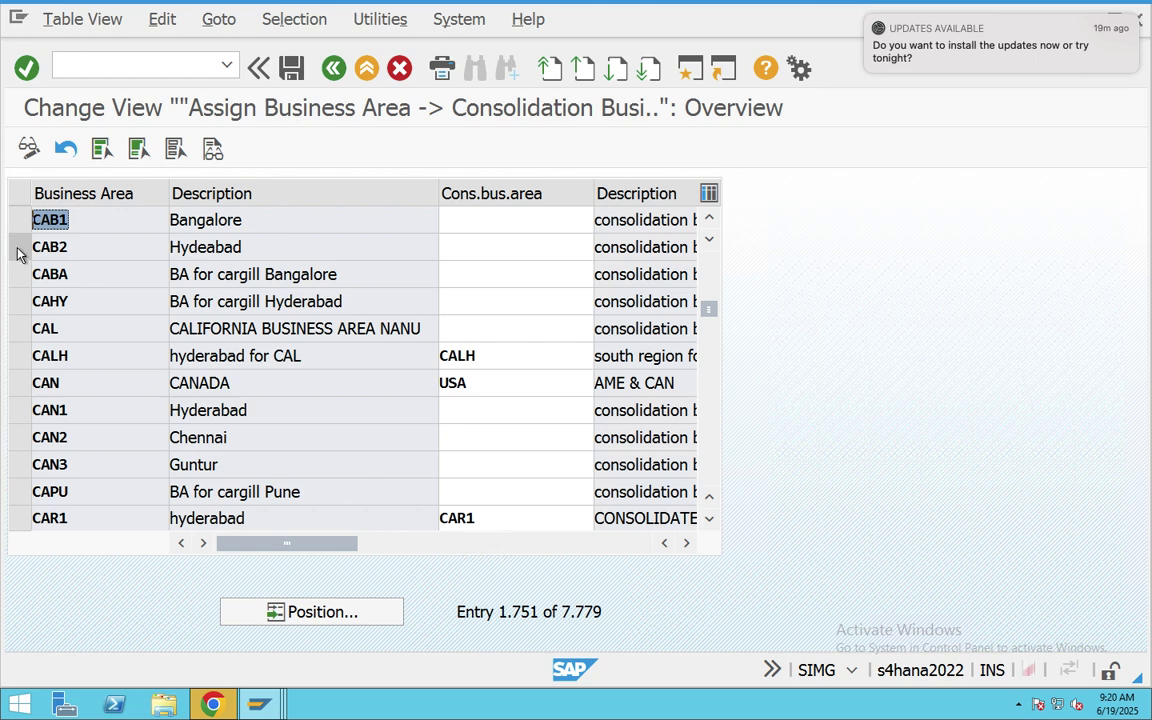
{"action": "left_click", "coordinate": [18, 249]}
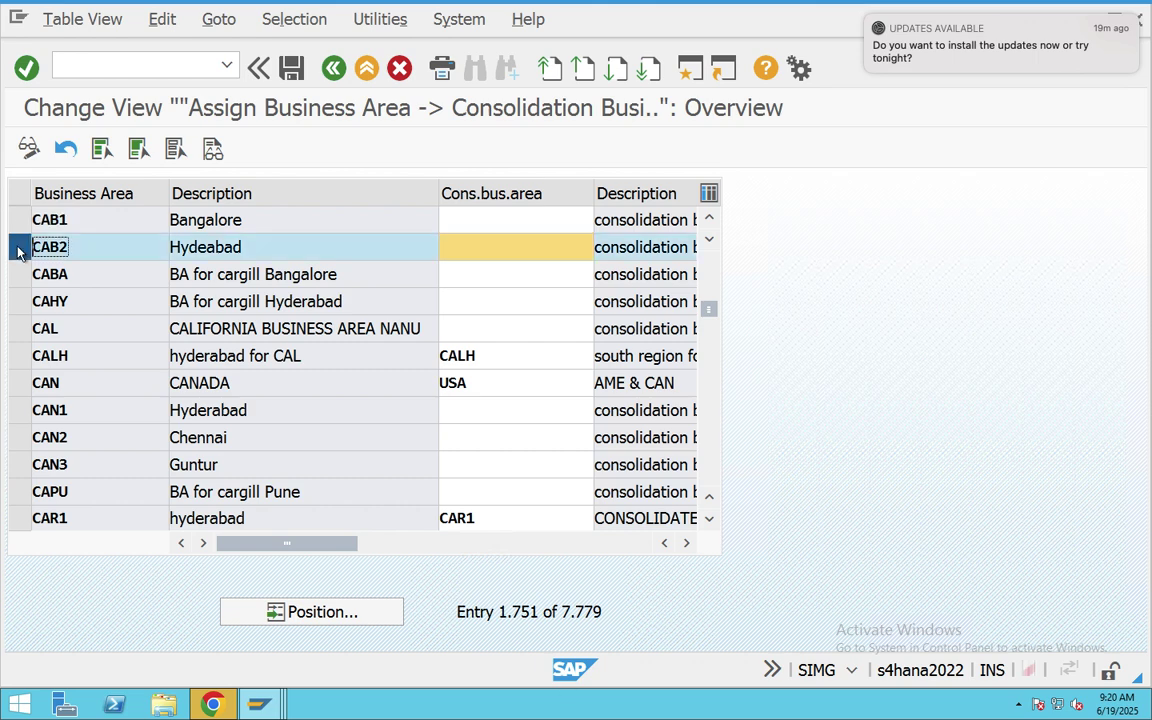
Step: Assign business areas CAB1 and CAB2 to consolidation business area CAPB
{"action": "left_click", "coordinate": [468, 216]}
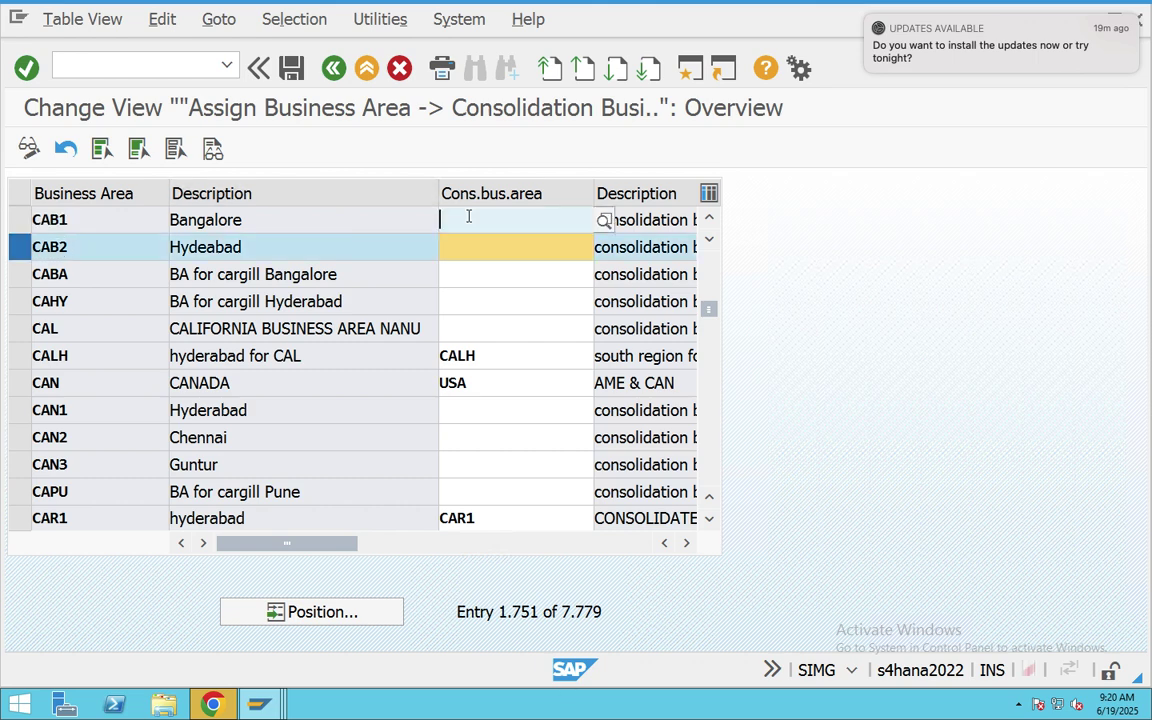
{"action": "type", "text": "CPB"}
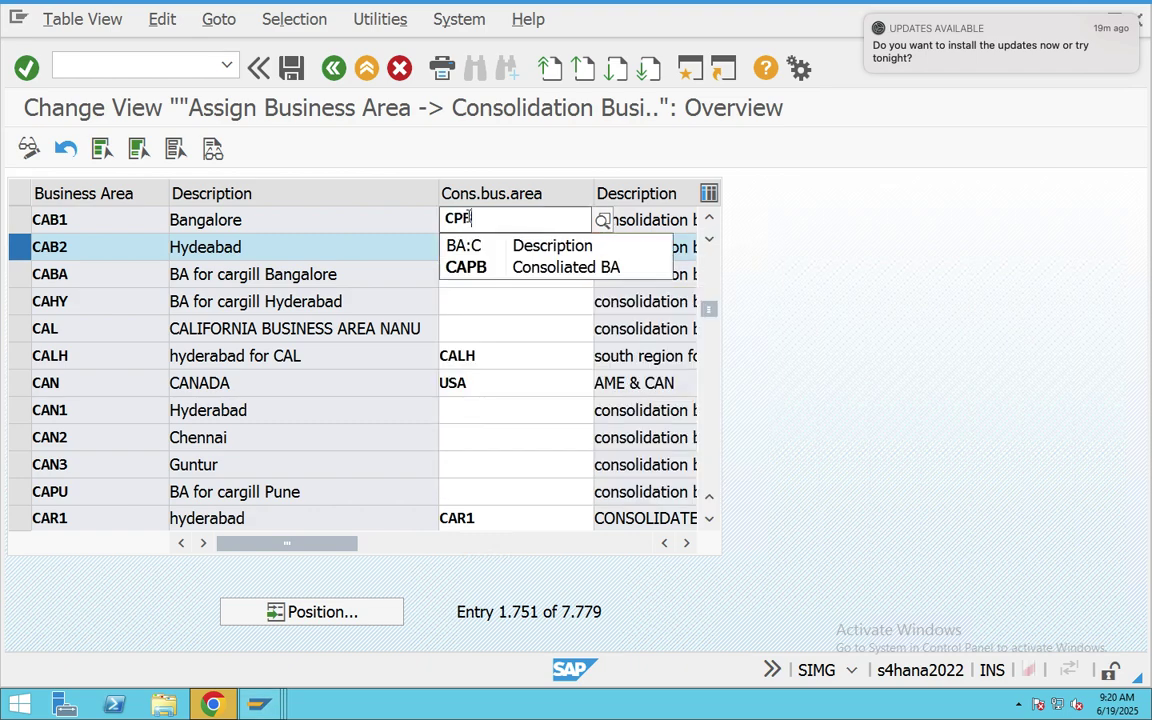
{"action": "key", "text": "BackSpace"}
{"action": "key", "text": "BackSpace"}
{"action": "type", "text": "C"}
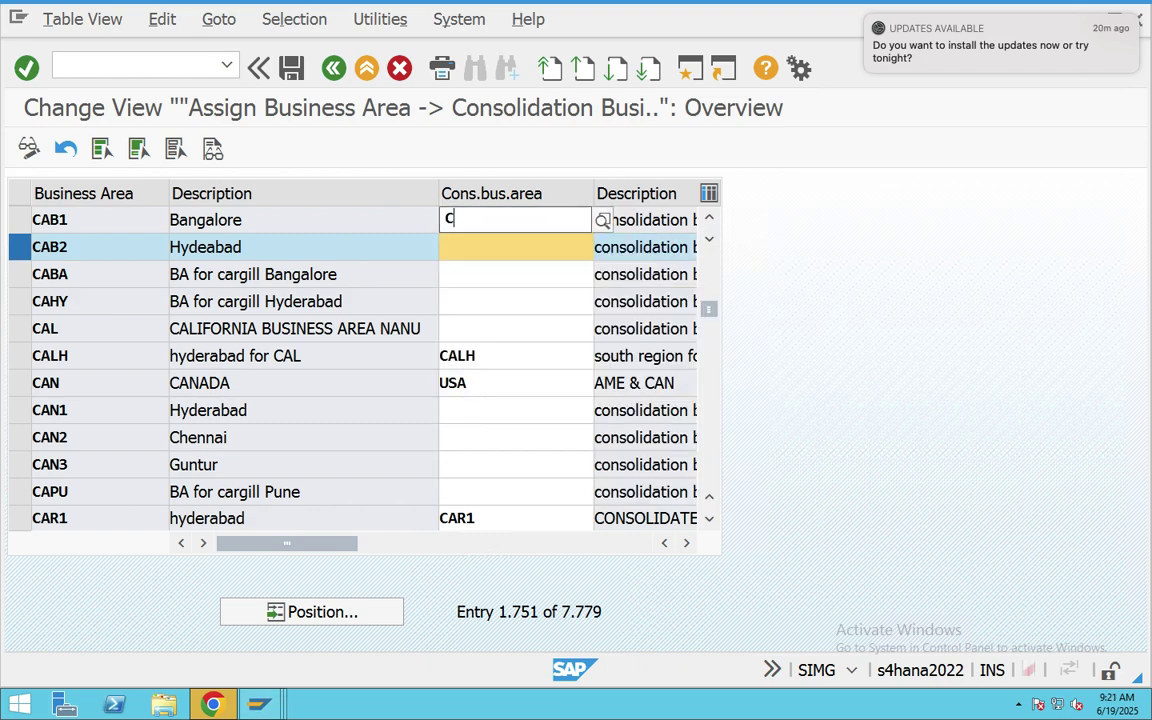
{"action": "type", "text": "APB"}
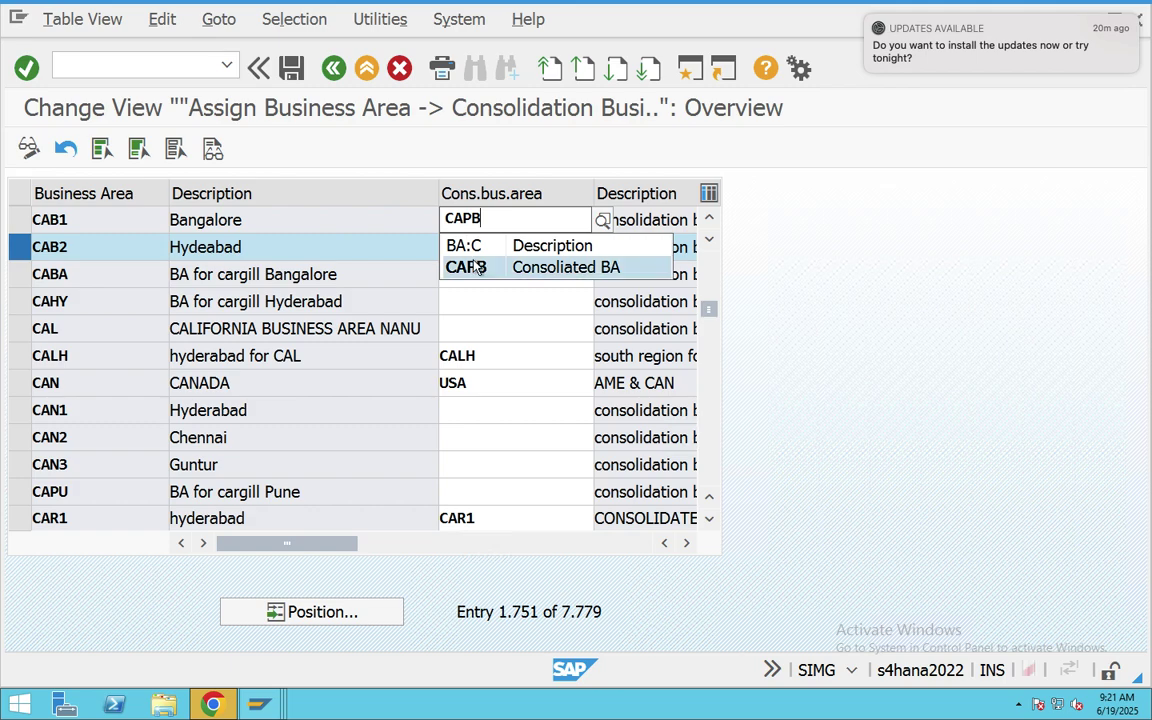
{"action": "left_click", "coordinate": [477, 250]}
{"action": "type", "text": "C"}
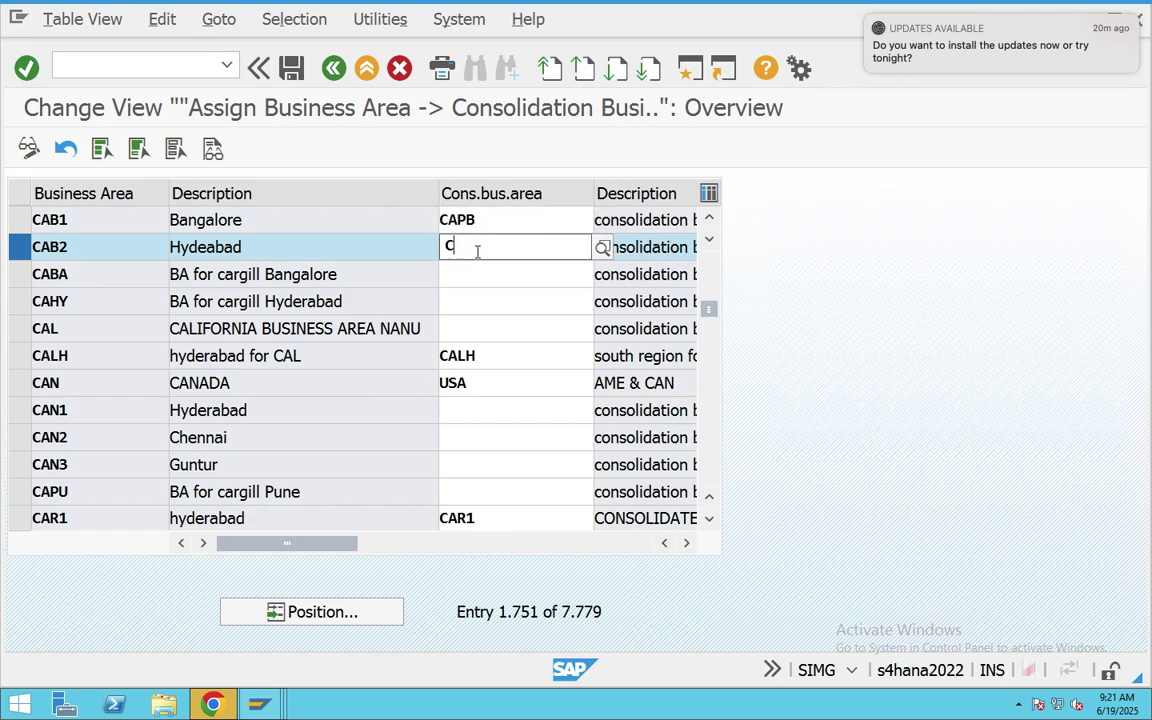
{"action": "type", "text": "APB"}
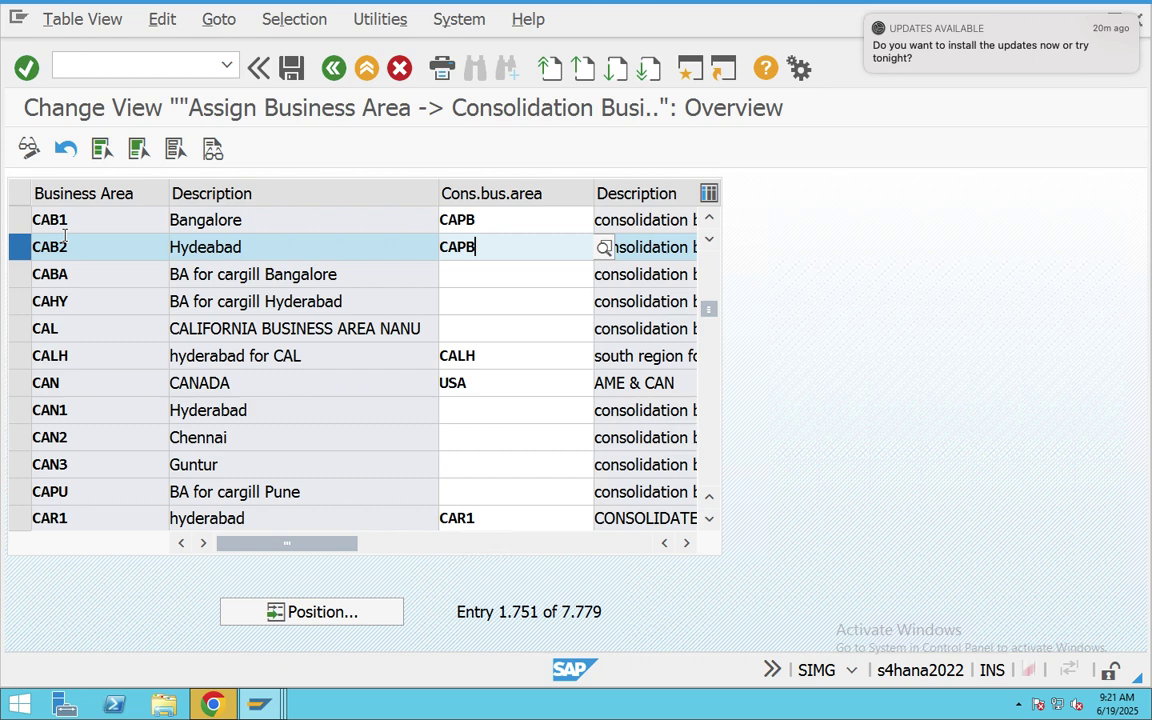
Step: Save the business area assignments under the proposed customizing request and return to the IMG structure
{"action": "left_click", "coordinate": [291, 67]}
{"action": "left_click", "coordinate": [289, 421]}
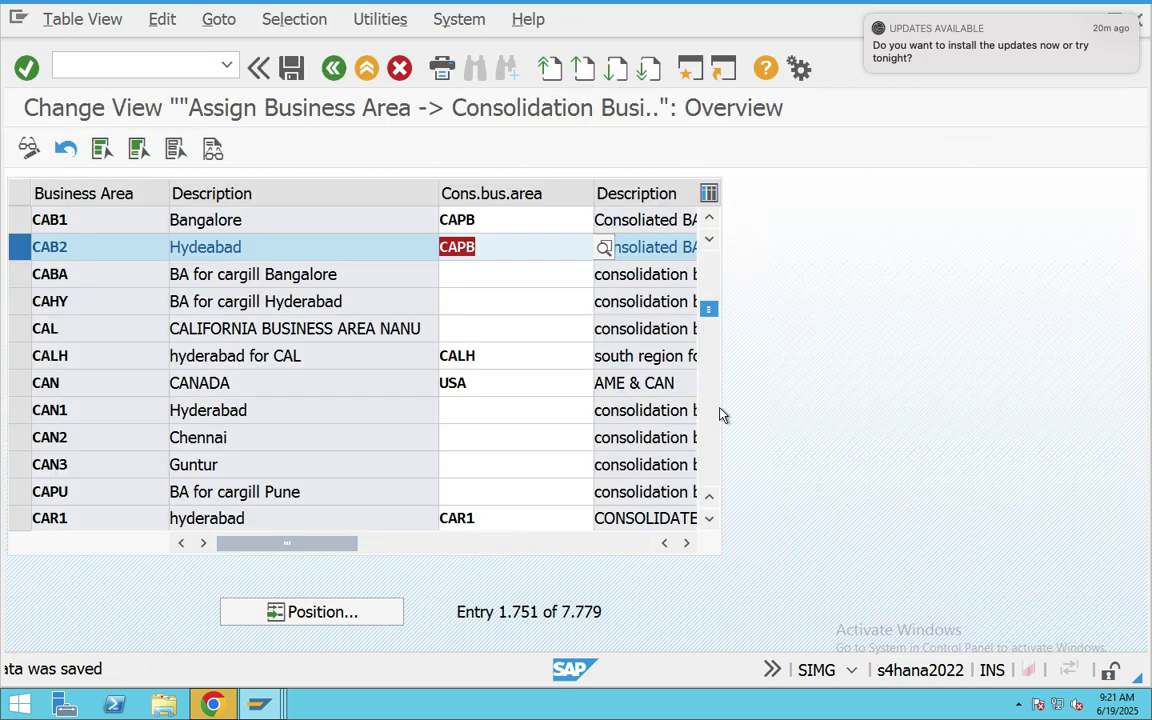
{"action": "left_click", "coordinate": [334, 68]}
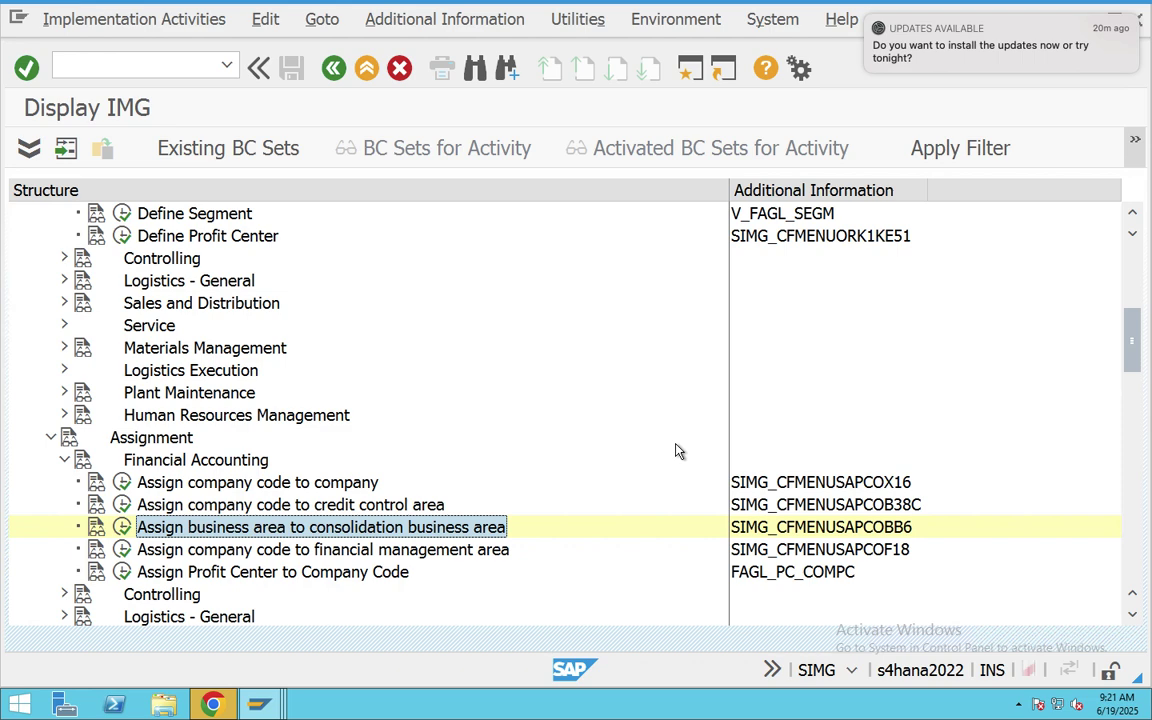
Step: Review the company, company code, business area and consolidation business area activities under the Financial Accounting definitions
{"action": "scroll", "coordinate": [548, 360], "scroll_direction": "up", "scroll_amount": 3}
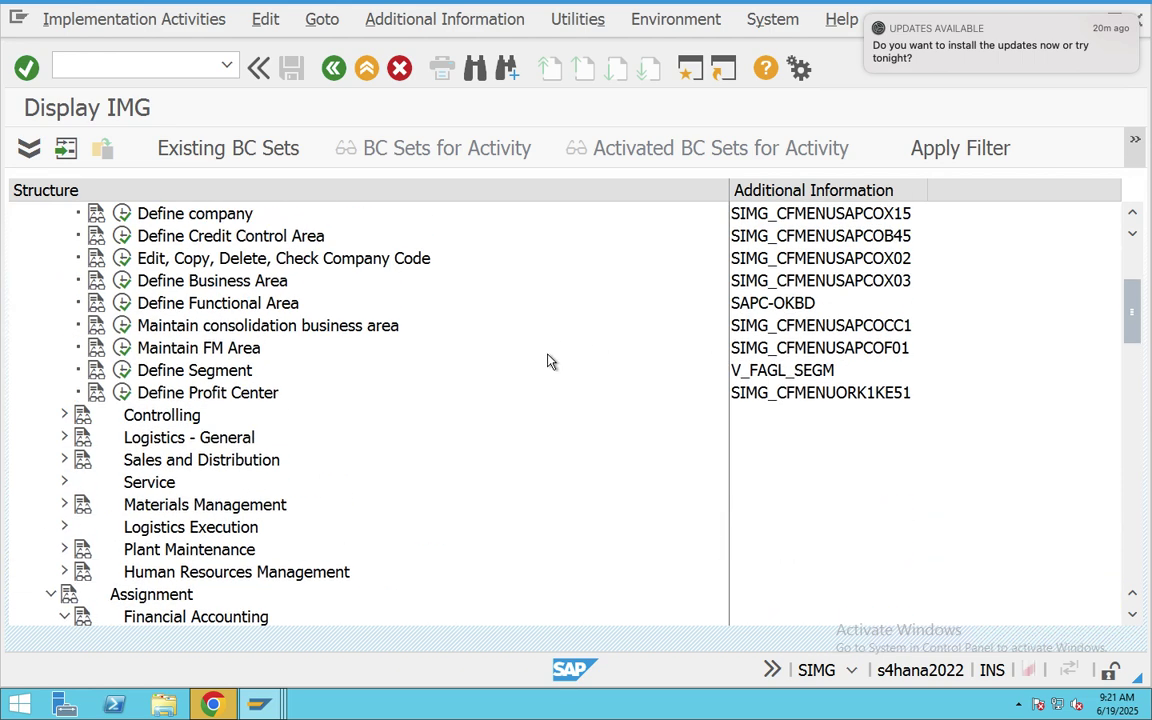
{"action": "scroll", "coordinate": [548, 360], "scroll_direction": "up", "scroll_amount": 3}
{"action": "left_click", "coordinate": [198, 281]}
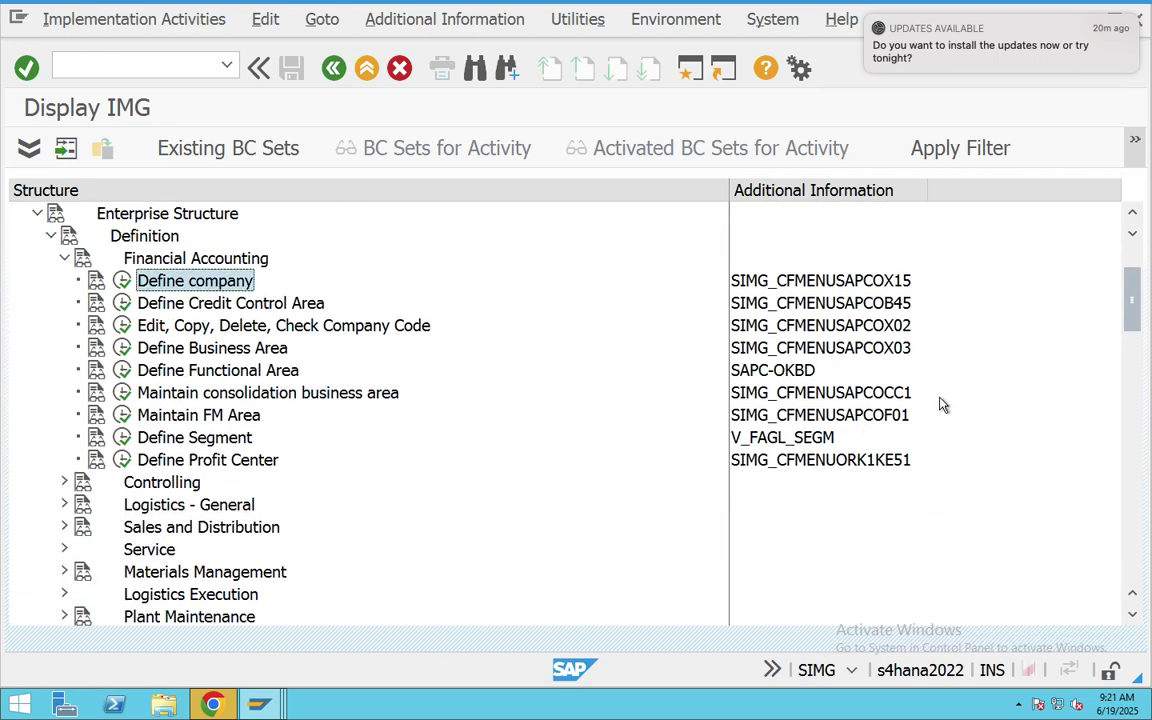
{"action": "left_click", "coordinate": [425, 328]}
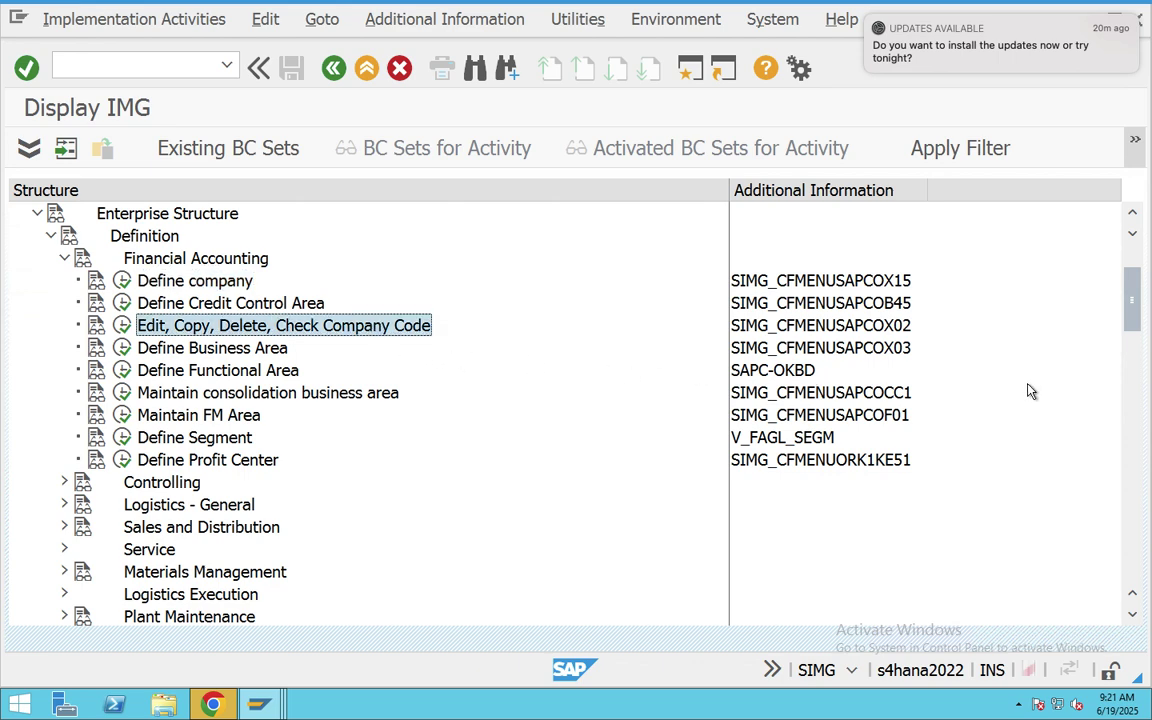
{"action": "left_click", "coordinate": [245, 348]}
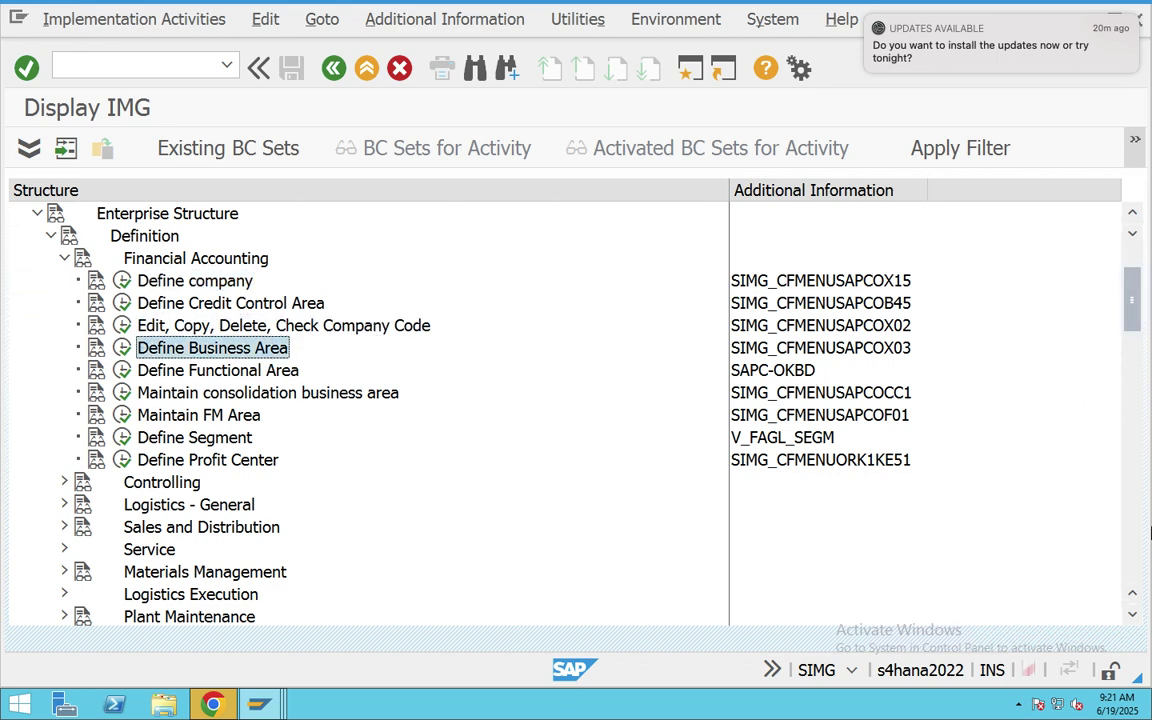
{"action": "left_click", "coordinate": [292, 396]}
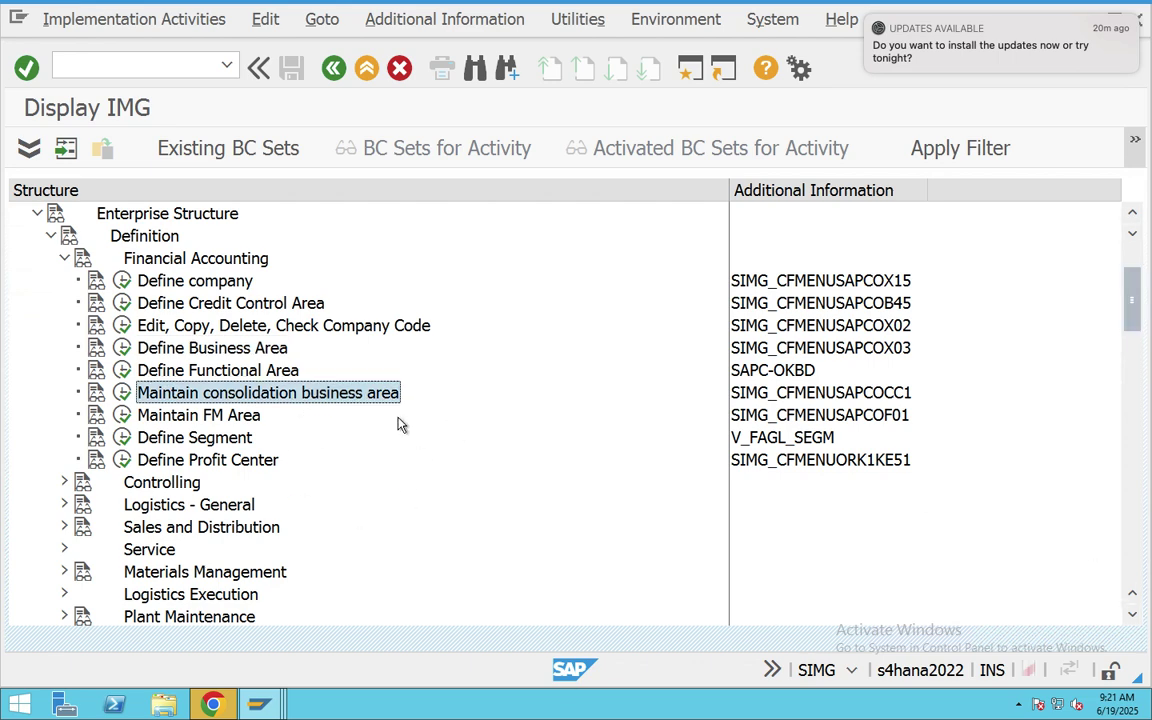
Step: Create a new credit control area CAPG with currency INR
{"action": "left_click", "coordinate": [200, 303]}
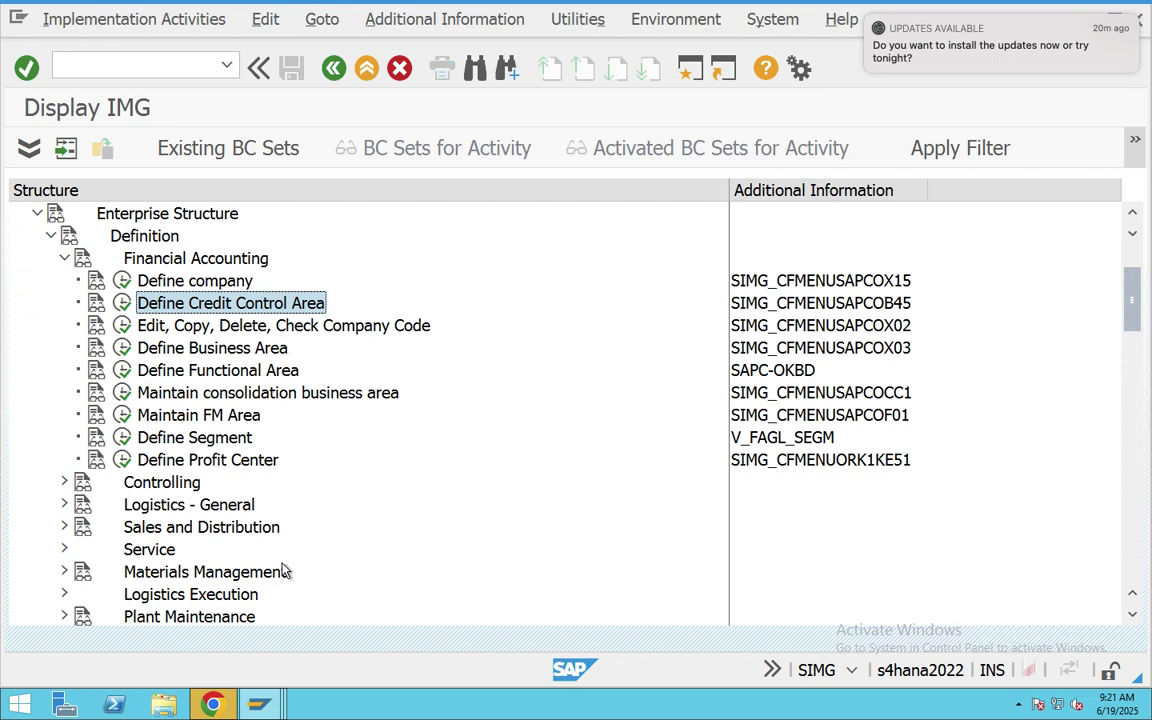
{"action": "left_click", "coordinate": [122, 303]}
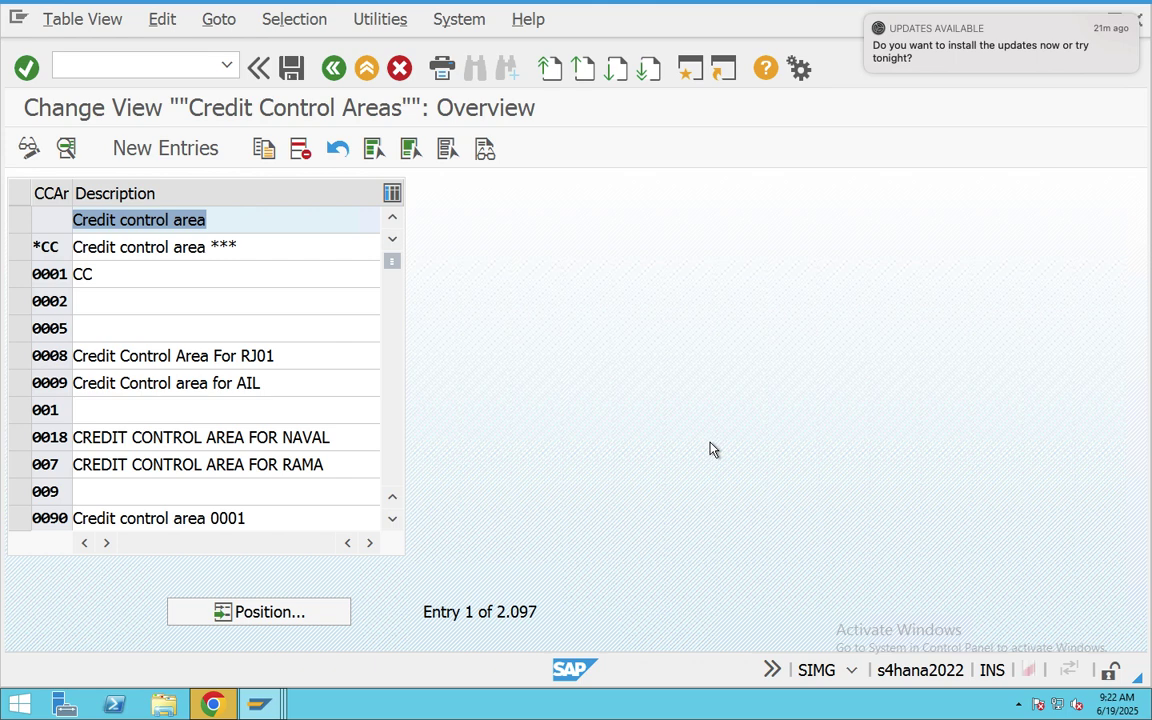
{"action": "left_click", "coordinate": [160, 146]}
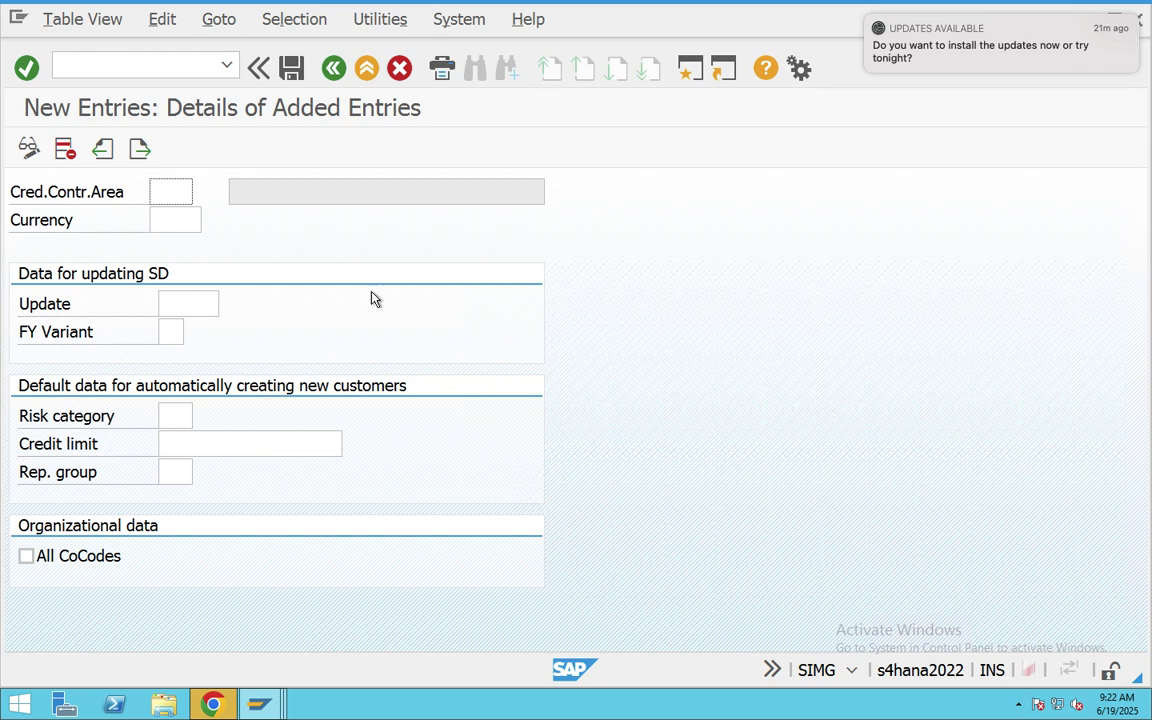
{"action": "left_click", "coordinate": [185, 192]}
{"action": "type", "text": "CAPB"}
{"action": "key", "text": "BackSpace"}
{"action": "key", "text": "BackSpace"}
{"action": "key", "text": "BackSpace"}
{"action": "type", "text": "APG"}
{"action": "left_click", "coordinate": [160, 221]}
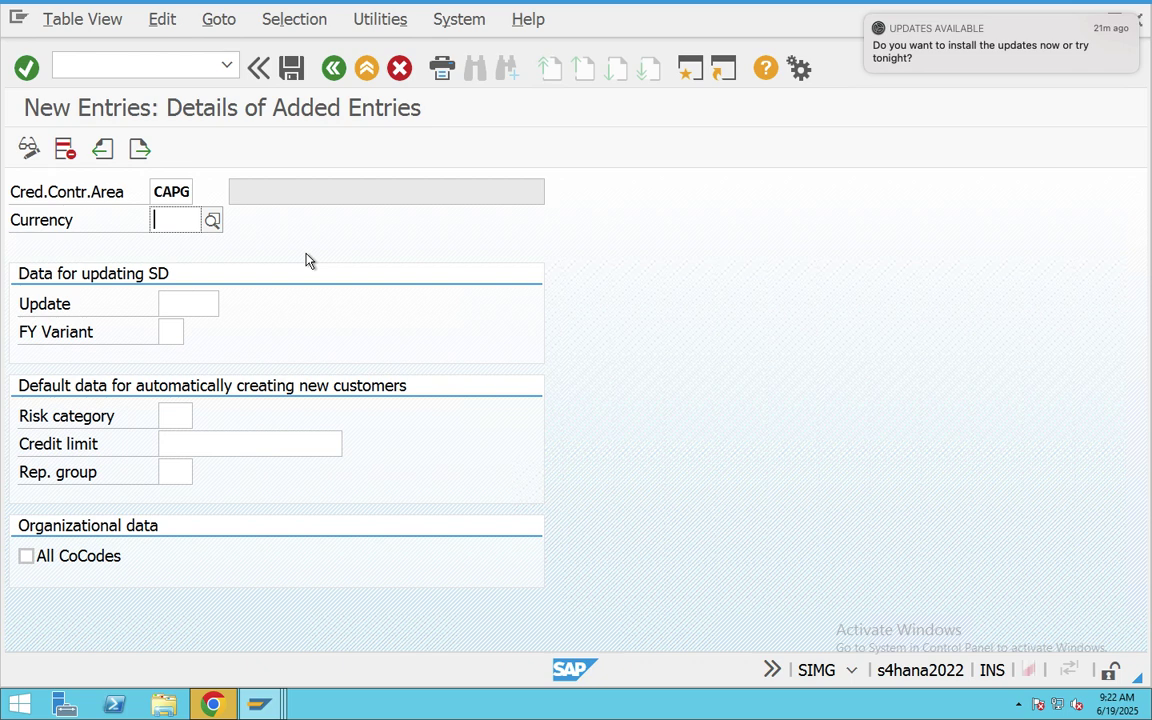
{"action": "type", "text": "INR"}
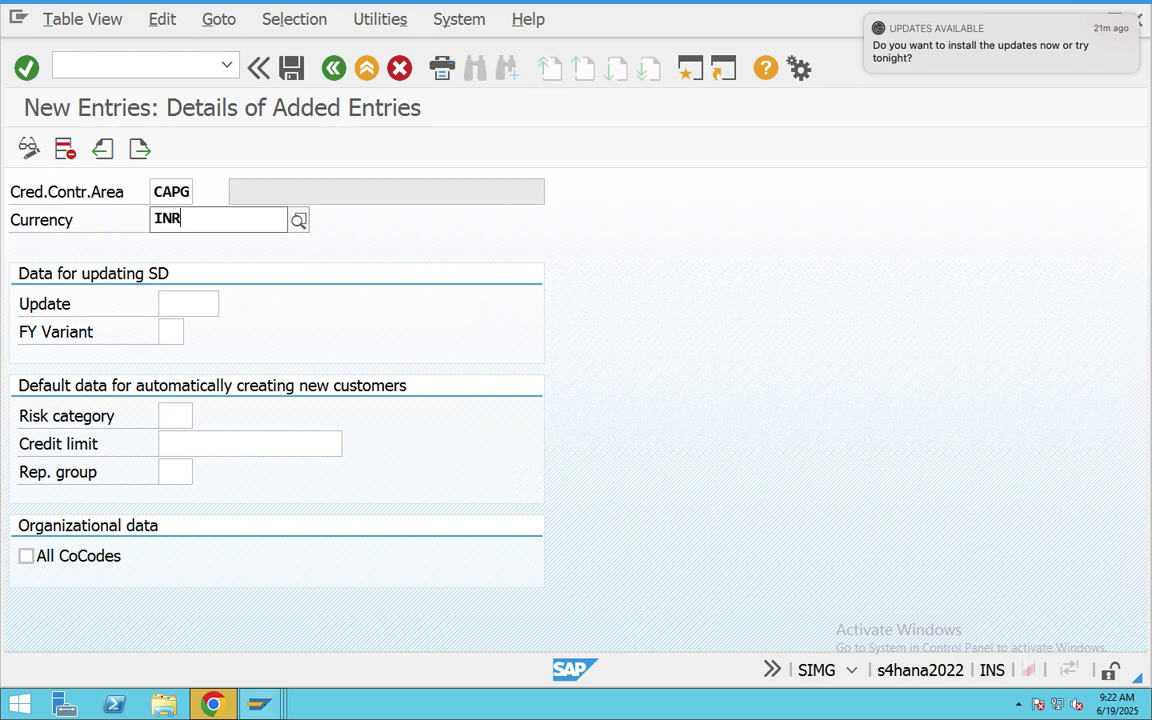
Step: Set the default credit limit for new customers in credit control area CAPG to 99999999
{"action": "left_click", "coordinate": [257, 443]}
{"action": "type", "text": "99999999"}
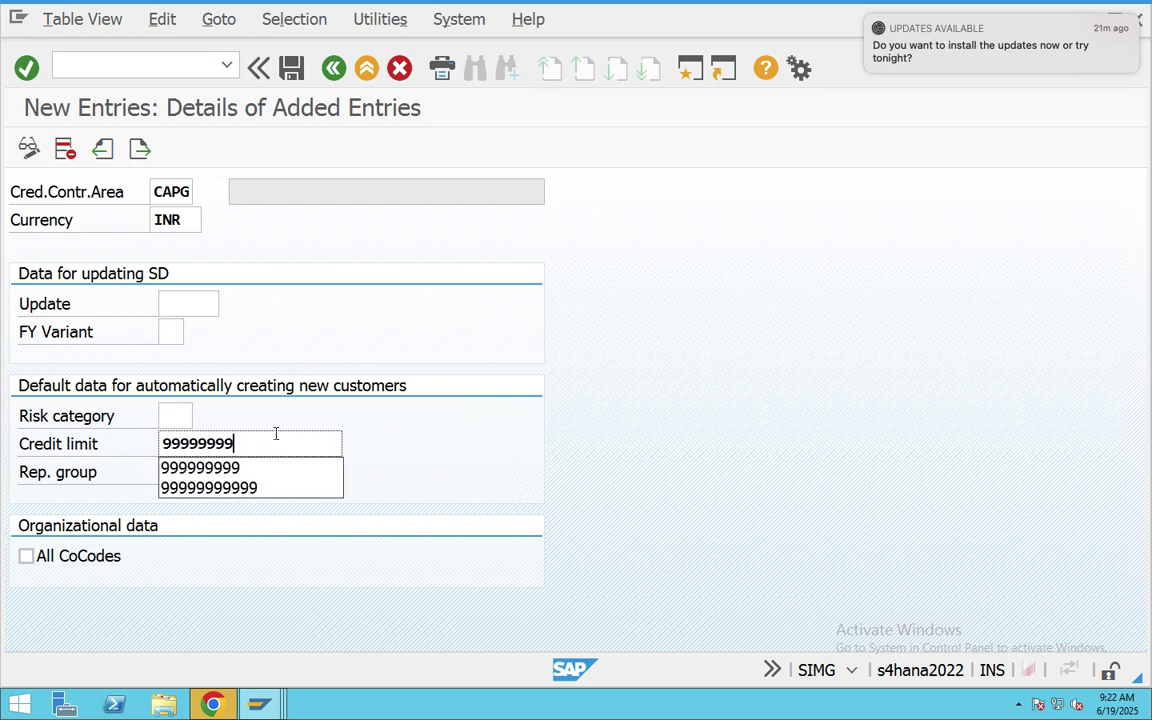
{"action": "left_click", "coordinate": [504, 478]}
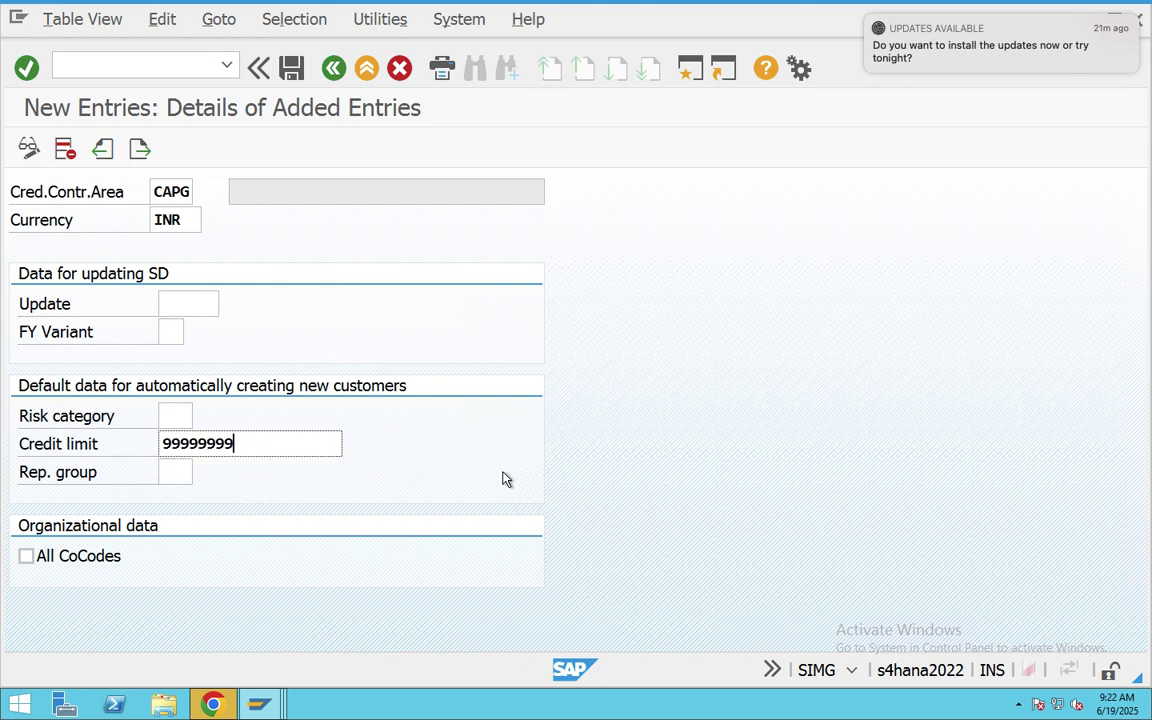
{"action": "left_click_drag", "start_coordinate": [301, 442], "coordinate": [163, 445]}
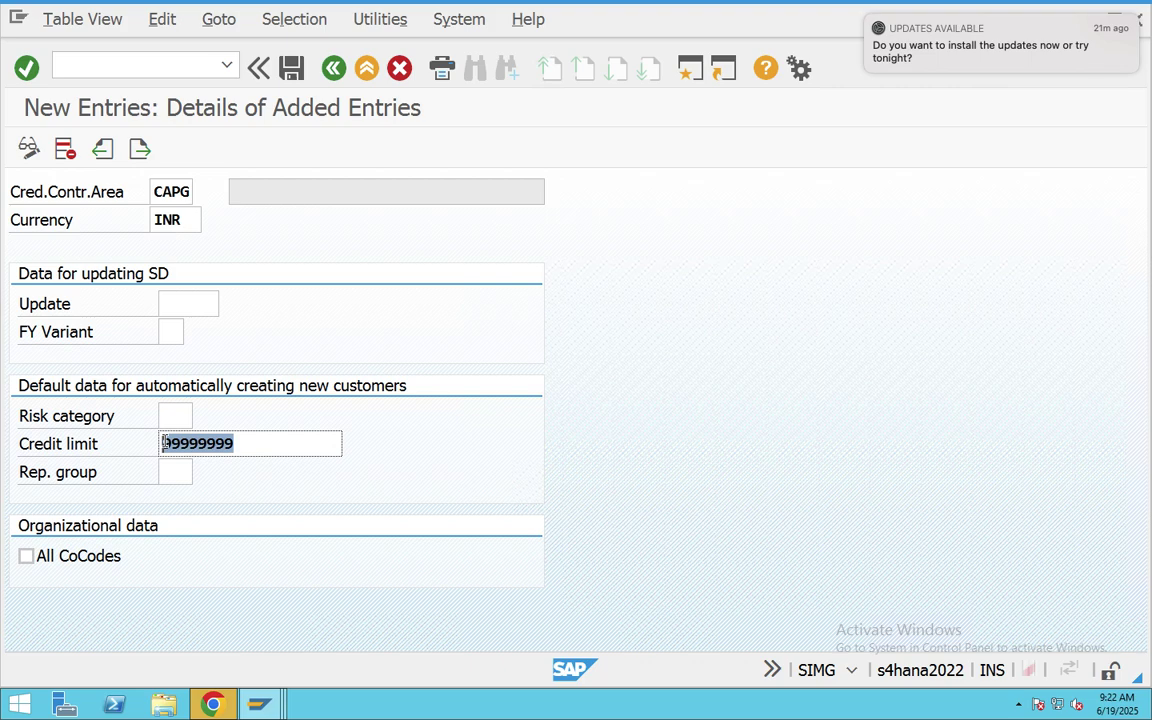
Step: Save credit control area CAPG under the customizing request Enterprise Structure _FI and return to the IMG structure
{"action": "left_click", "coordinate": [291, 70]}
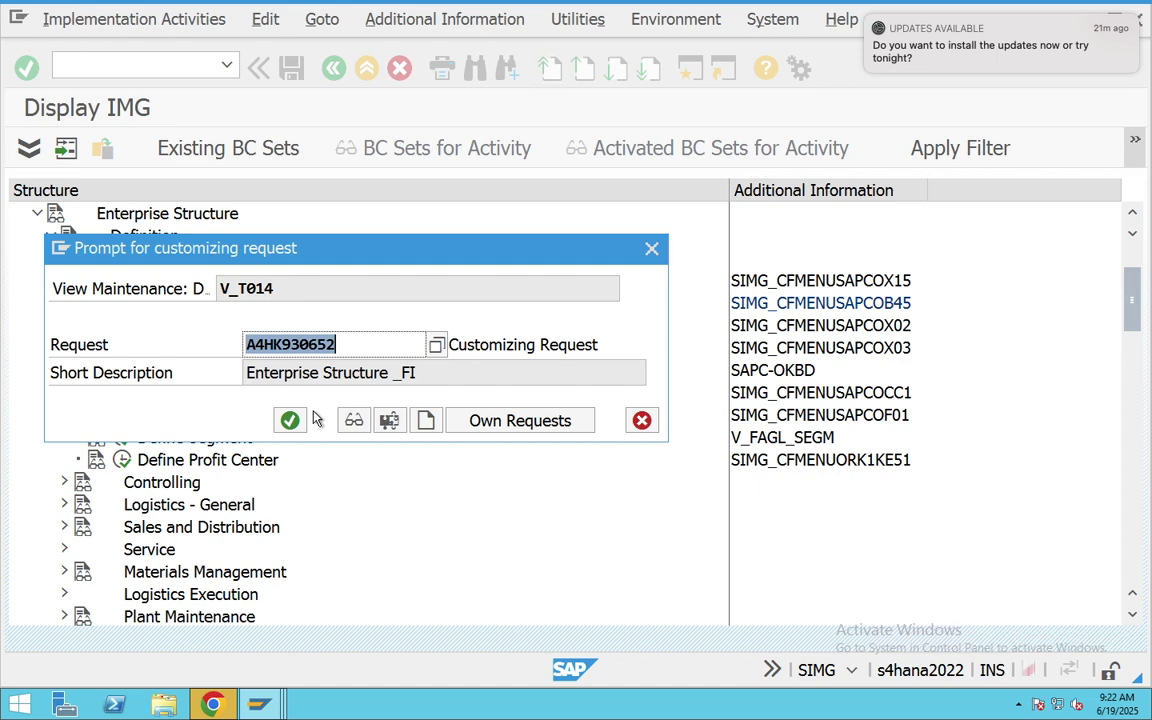
{"action": "left_click_drag", "start_coordinate": [430, 373], "coordinate": [149, 372]}
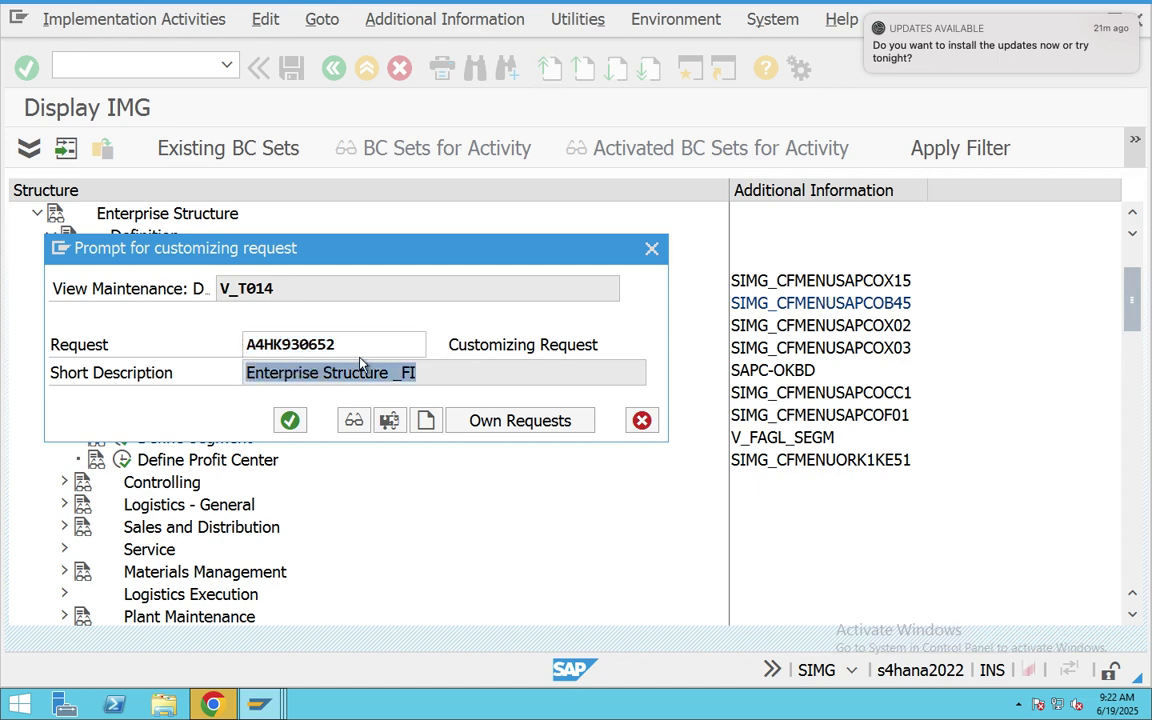
{"action": "left_click", "coordinate": [300, 428]}
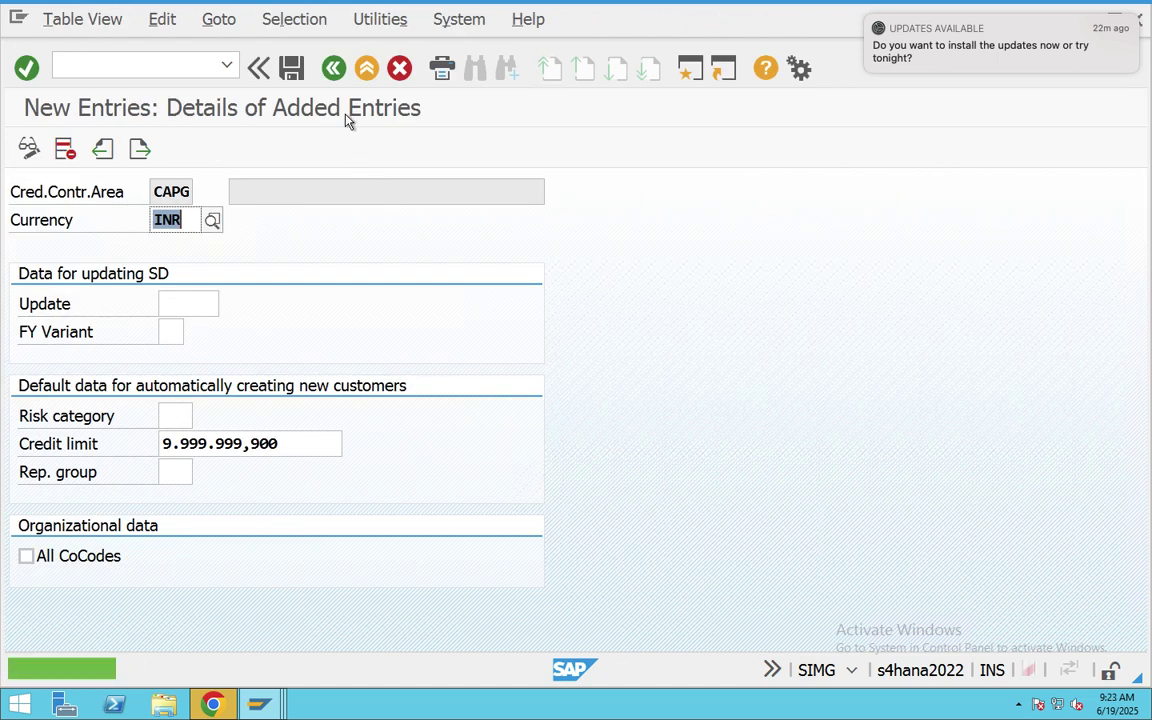
{"action": "left_click", "coordinate": [333, 69]}
{"action": "left_click", "coordinate": [333, 70]}
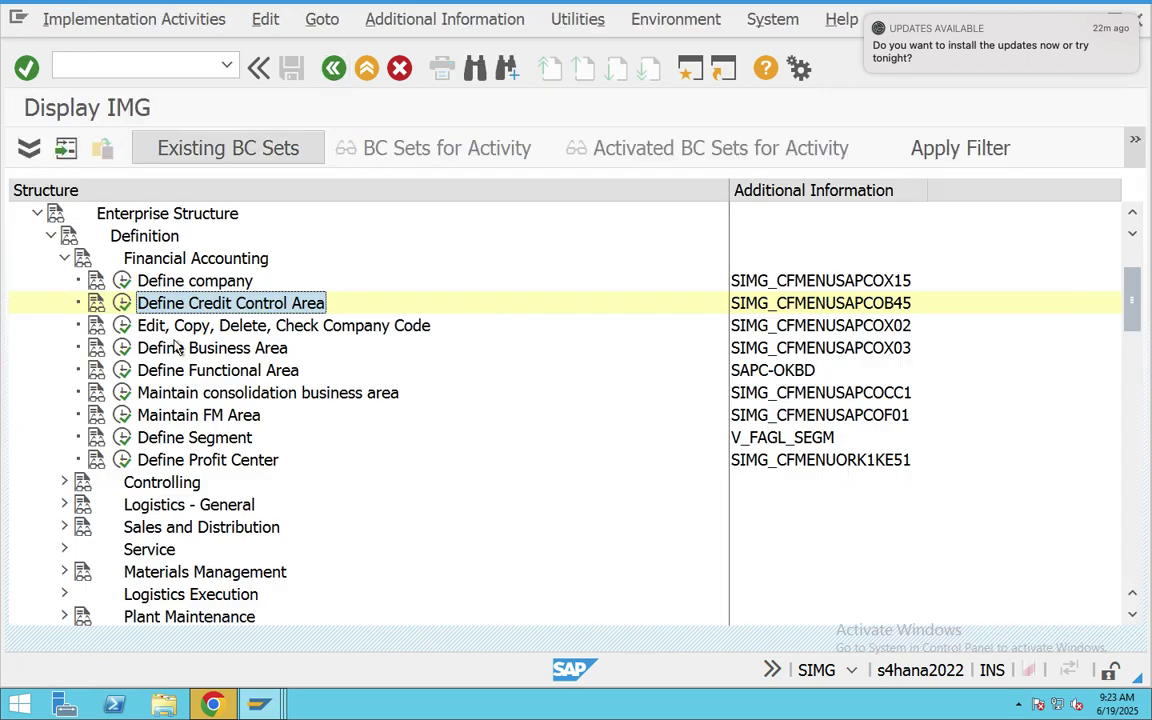
Step: Reopen the credit control area definitions and position the list at entry CAPG
{"action": "left_click", "coordinate": [120, 303]}
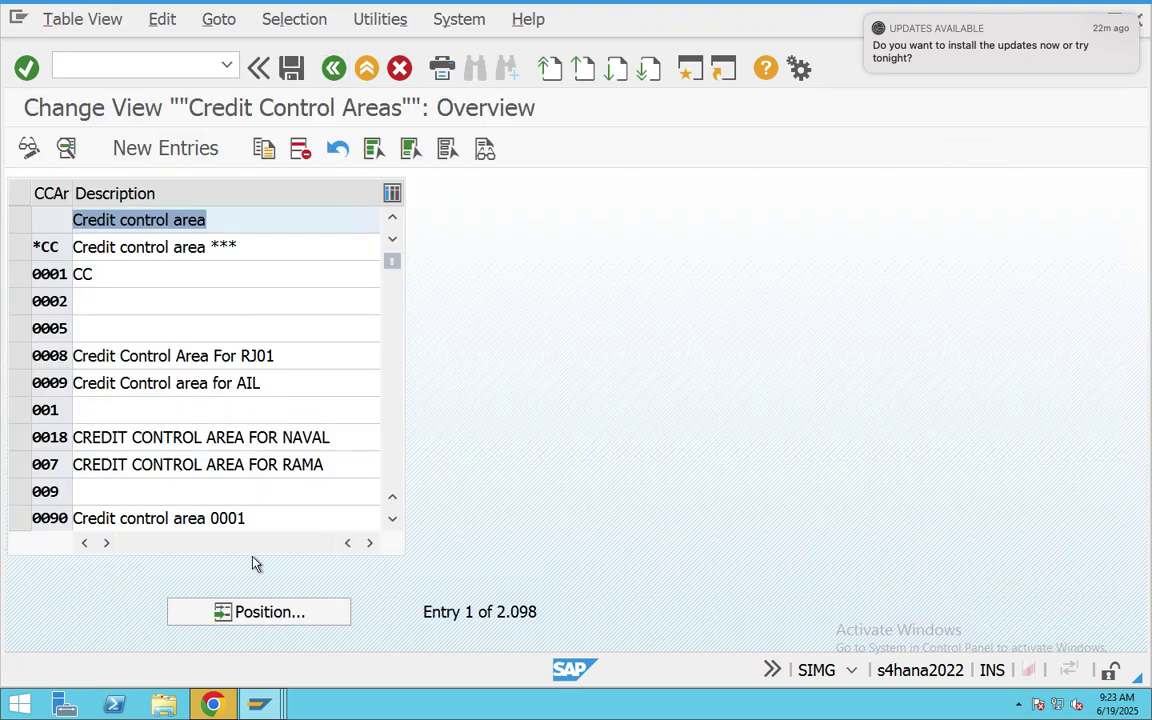
{"action": "left_click", "coordinate": [263, 616]}
{"action": "type", "text": "CAPG"}
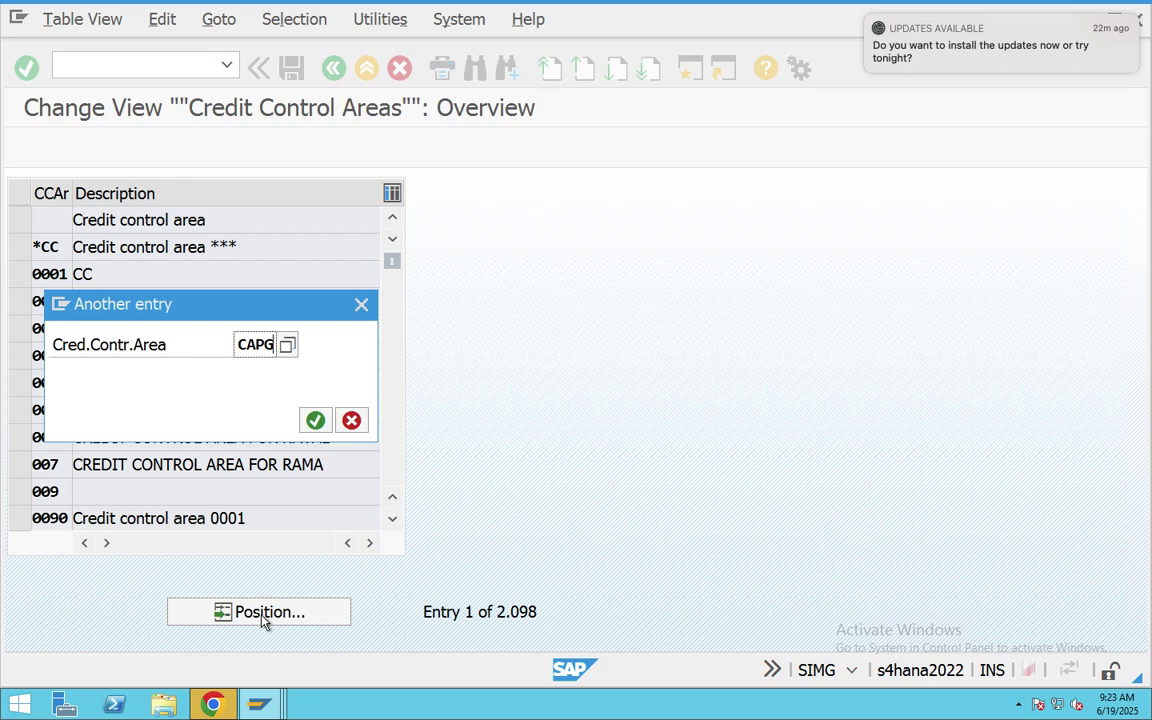
{"action": "key", "text": "Return"}
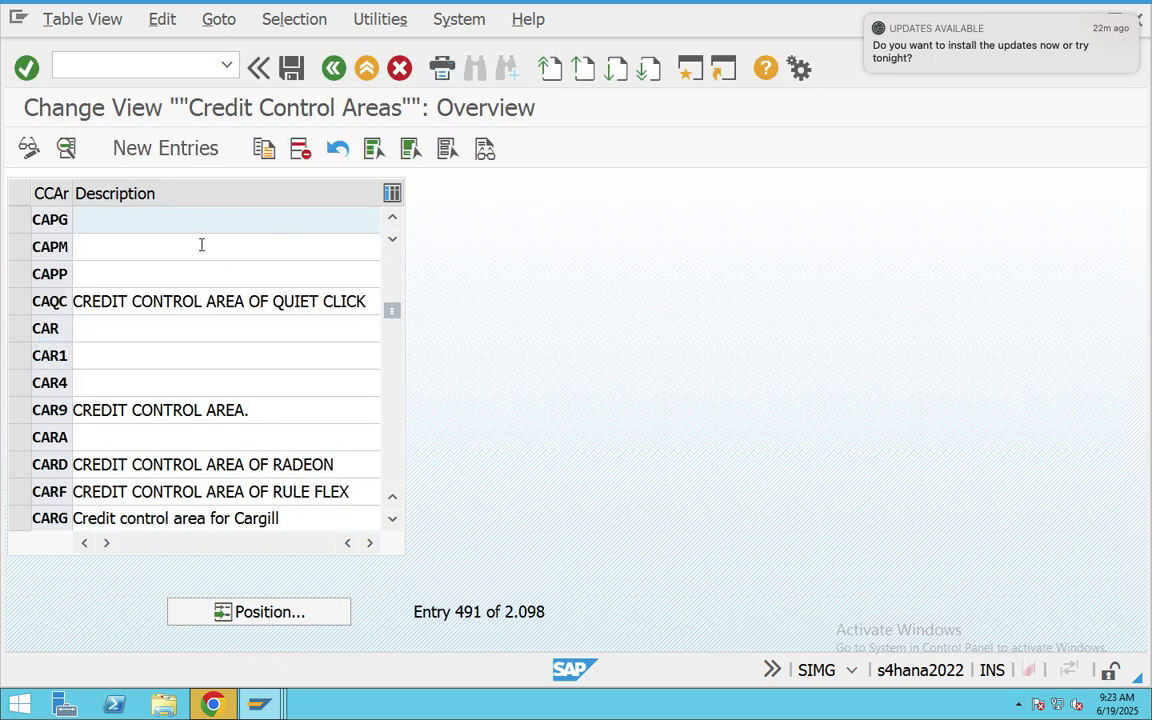
Step: Describe credit control area CAPG as "Credit Control Area", save it under the customizing request Enterprise Structure _FI and return to the IMG structure
{"action": "left_click", "coordinate": [194, 221]}
{"action": "type", "text": "Cree"}
{"action": "key", "text": "BackSpace"}
{"action": "left_click", "coordinate": [185, 243]}
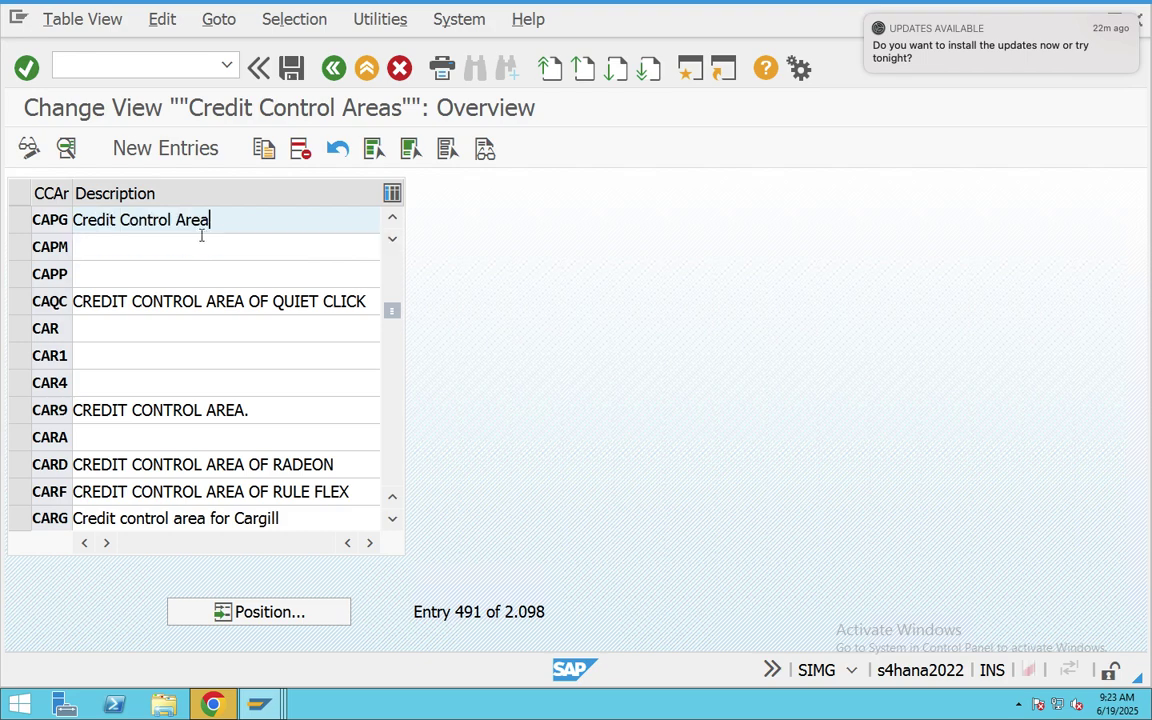
{"action": "left_click", "coordinate": [291, 67]}
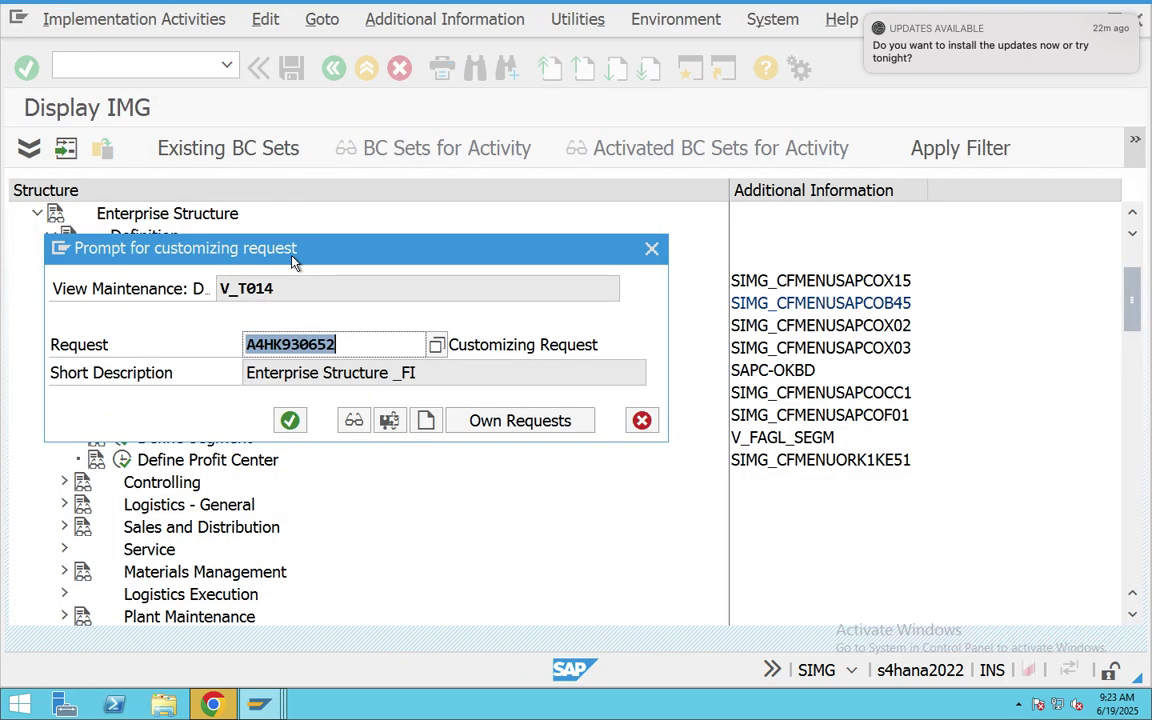
{"action": "left_click", "coordinate": [291, 417]}
{"action": "left_click", "coordinate": [334, 67]}
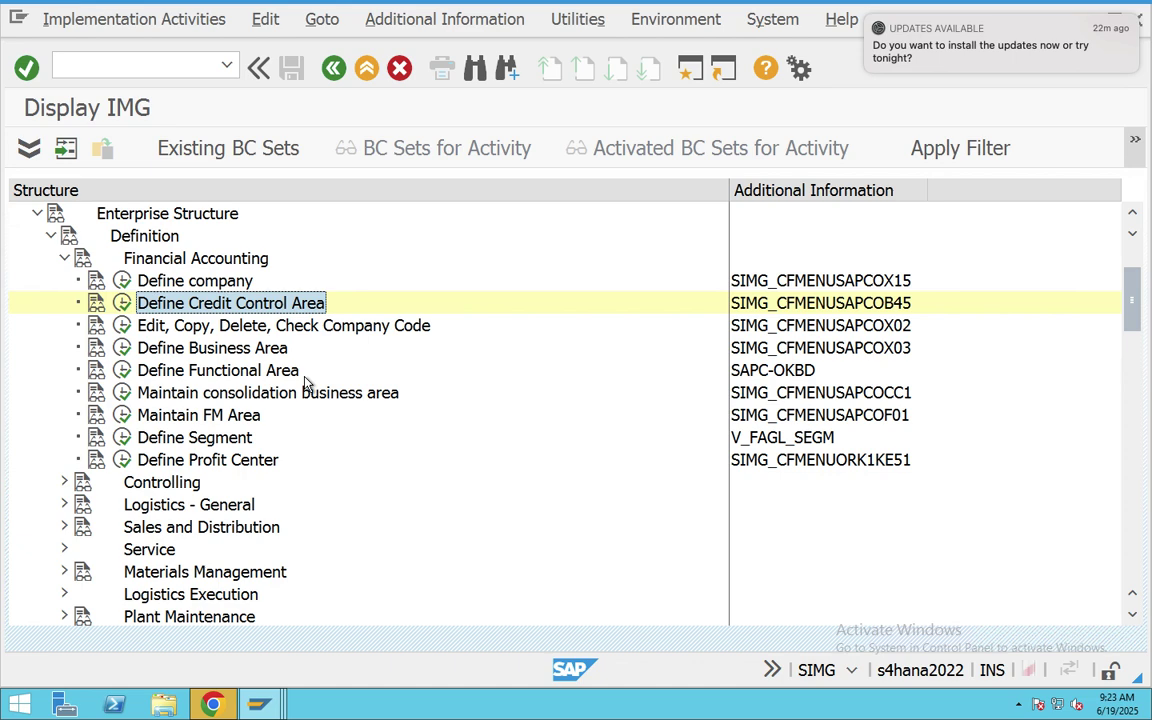
Step: Read the documentation of the Financial Accounting activity Assign company code to credit control area
{"action": "scroll", "coordinate": [275, 385], "scroll_direction": "down", "scroll_amount": 3}
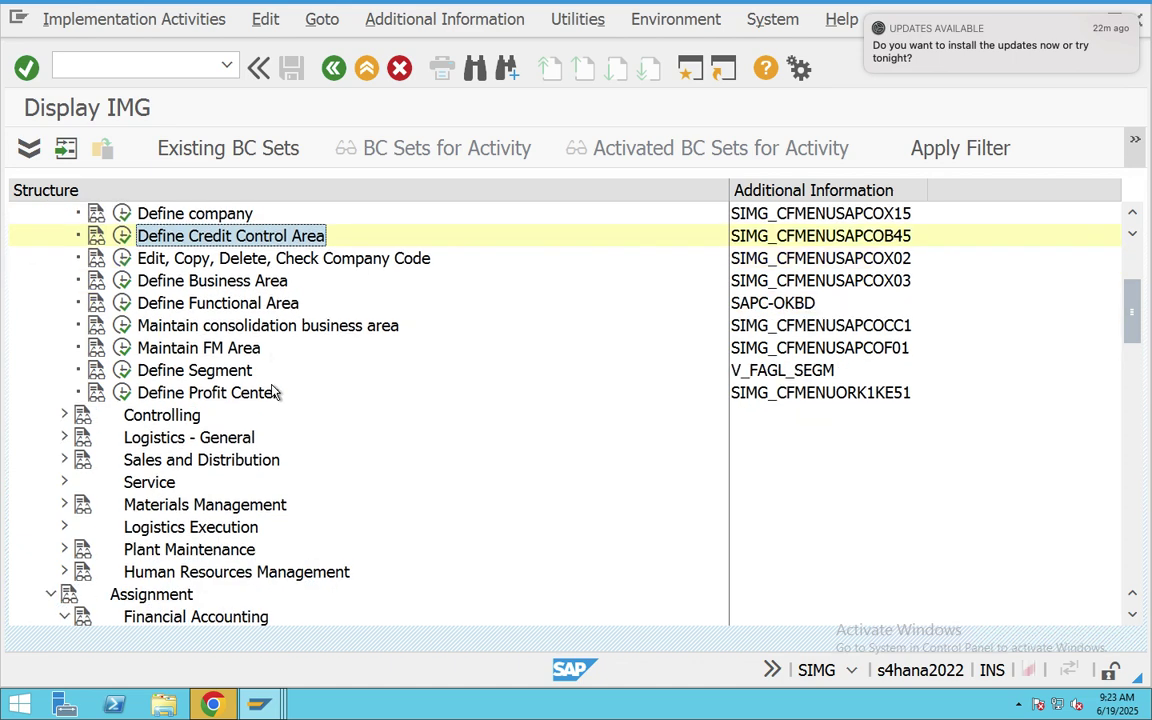
{"action": "scroll", "coordinate": [268, 400], "scroll_direction": "down", "scroll_amount": 1}
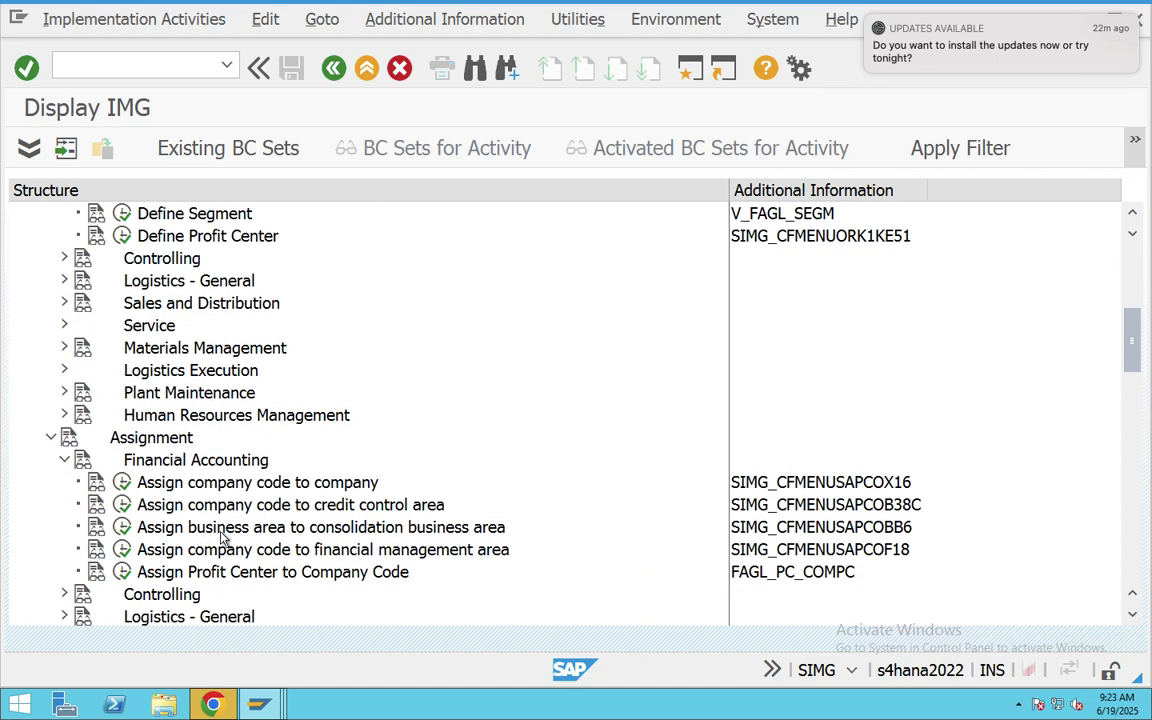
{"action": "left_click", "coordinate": [215, 486]}
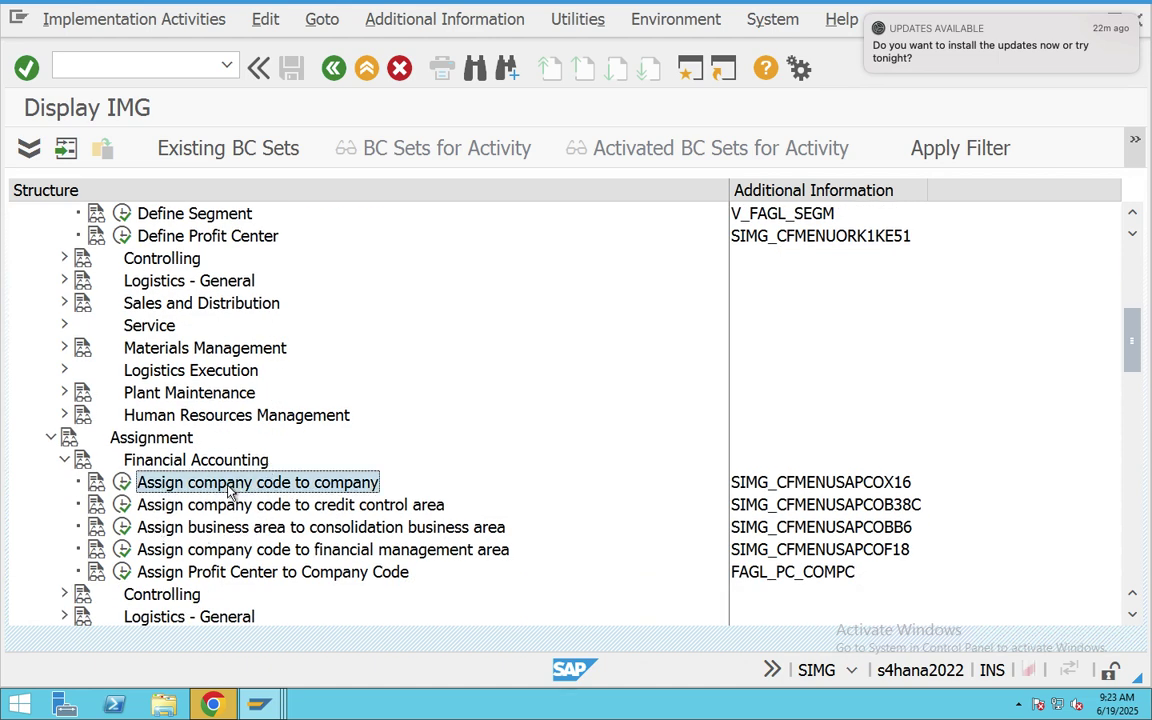
{"action": "left_click", "coordinate": [290, 508]}
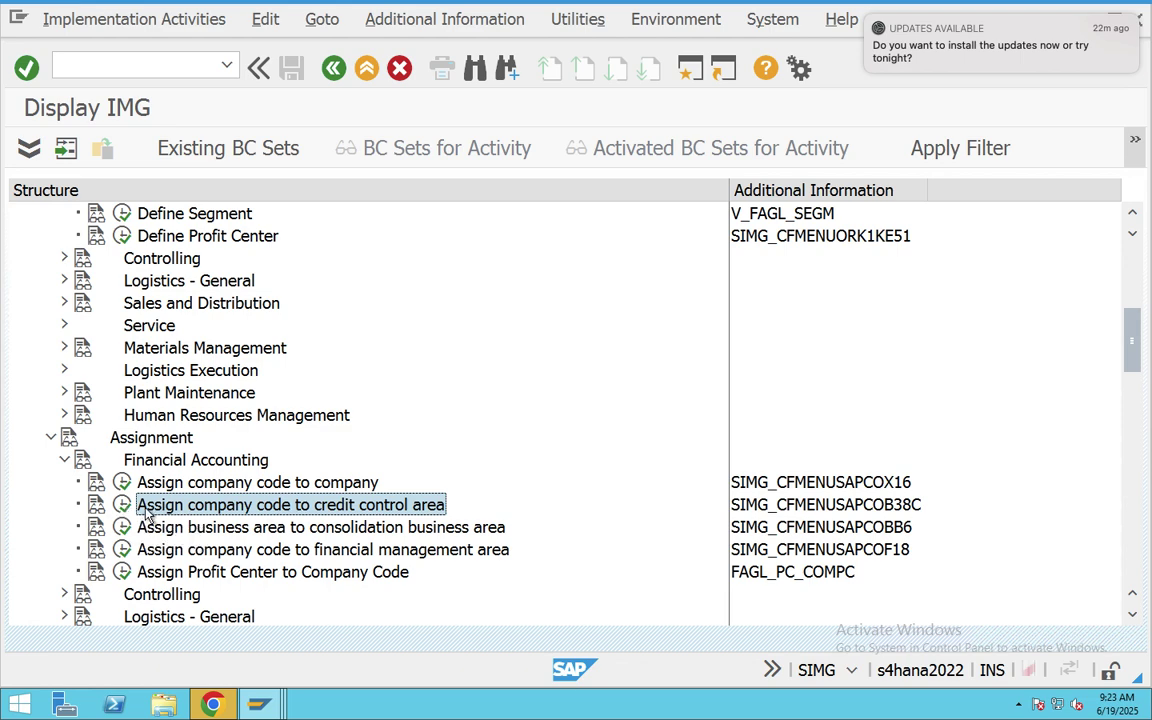
{"action": "left_click", "coordinate": [96, 505]}
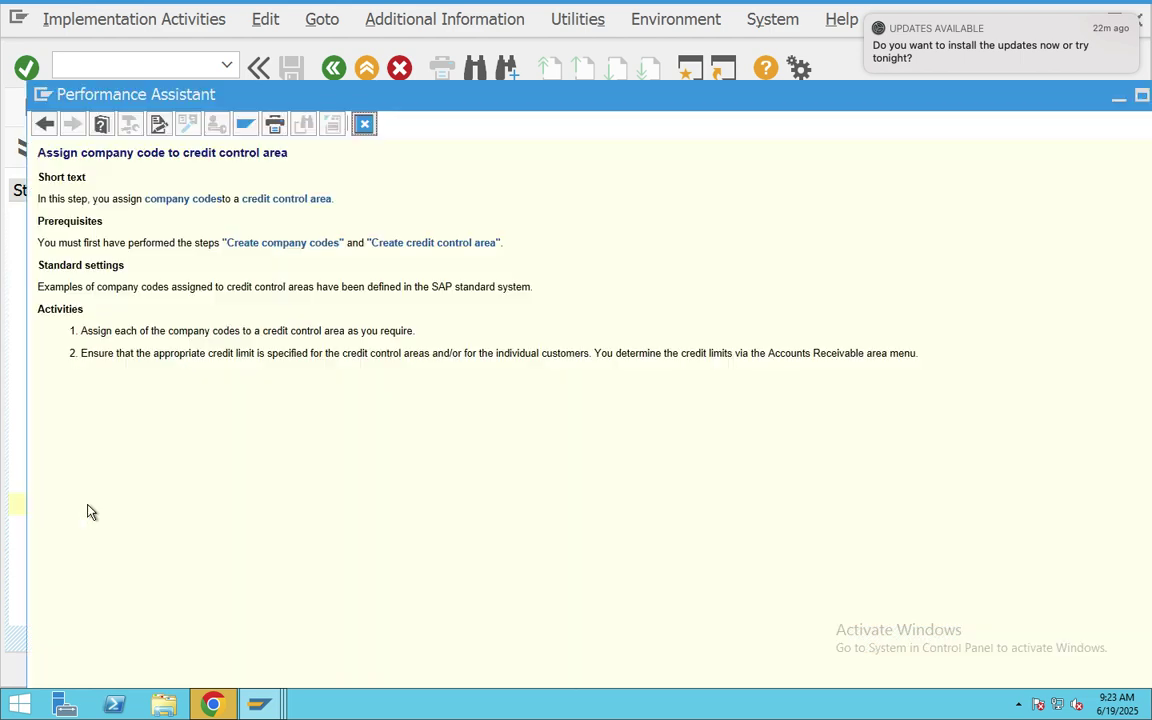
{"action": "left_click", "coordinate": [366, 124]}
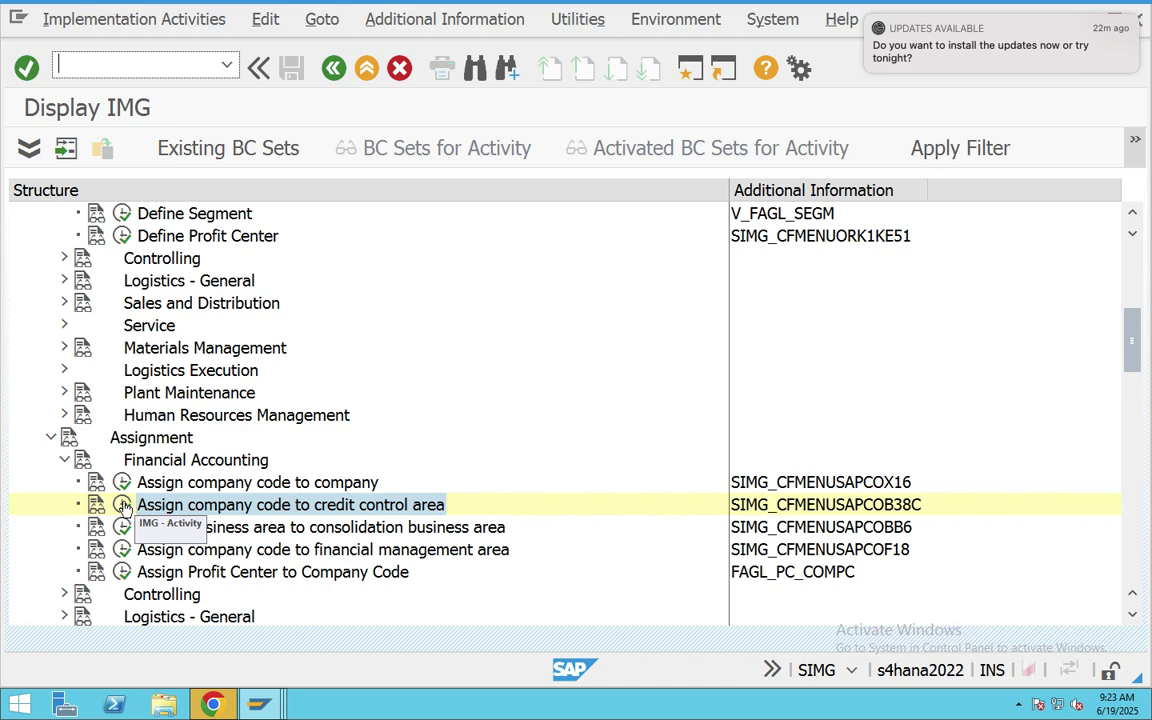
Step: Assign company code CAPG to credit control area CAPG
{"action": "left_click", "coordinate": [122, 505]}
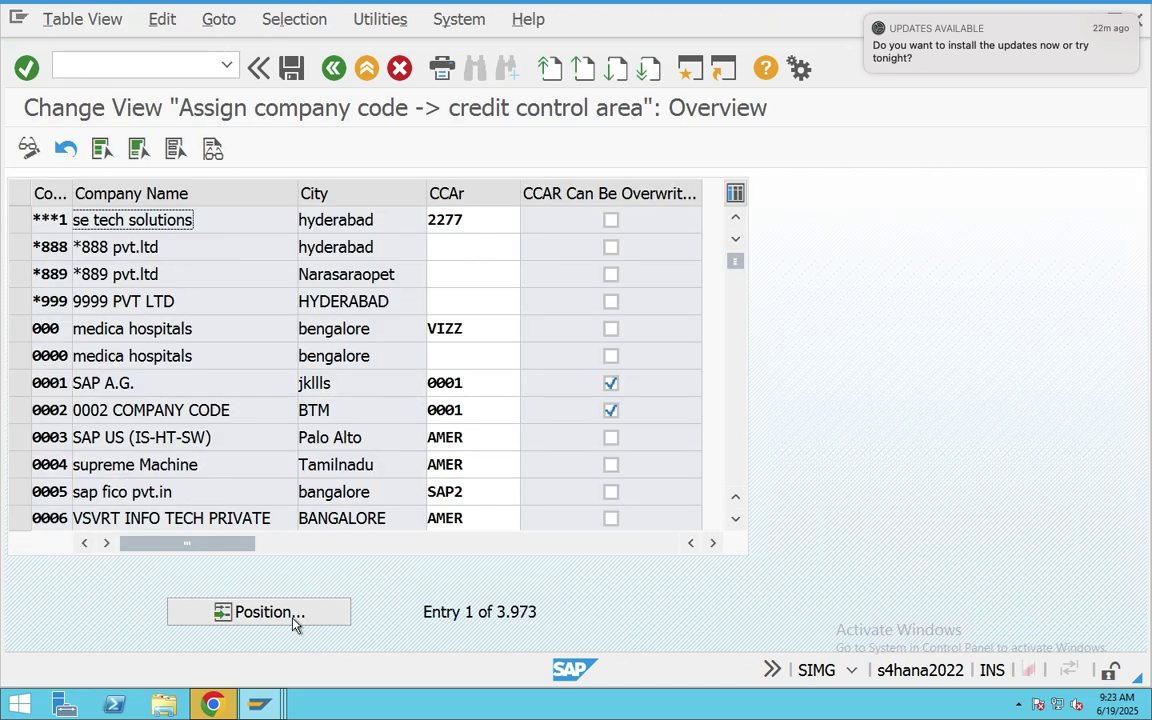
{"action": "left_click", "coordinate": [295, 622]}
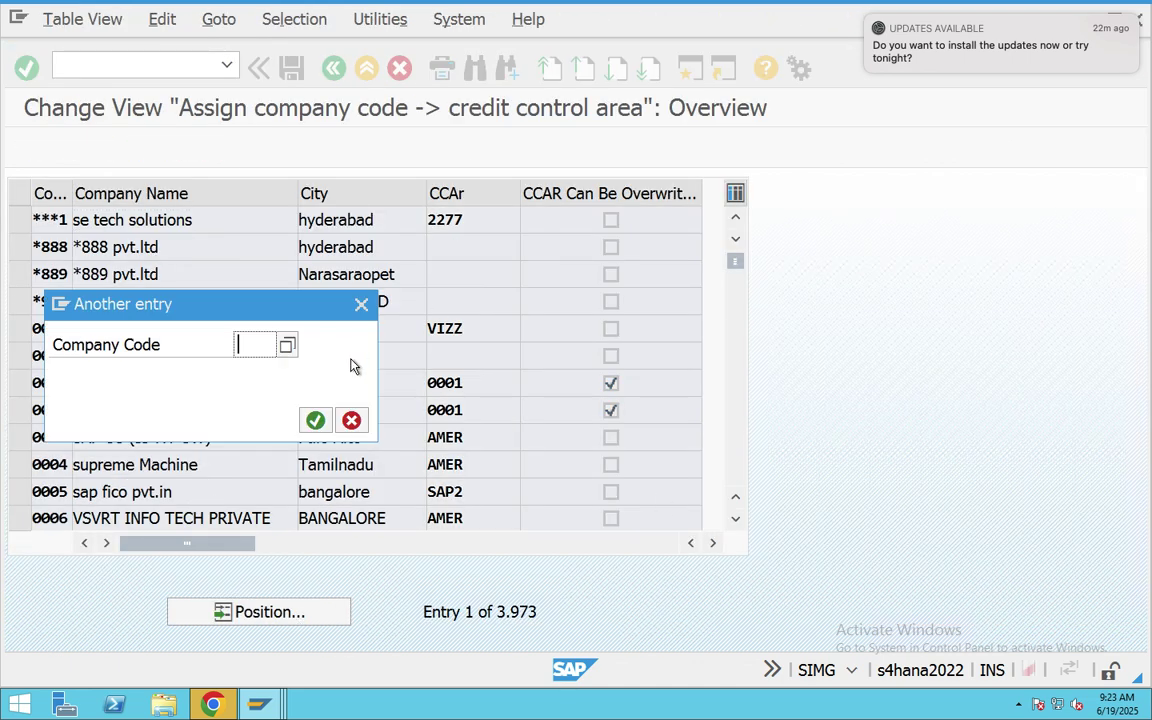
{"action": "type", "text": "CAPG"}
{"action": "key", "text": "Return"}
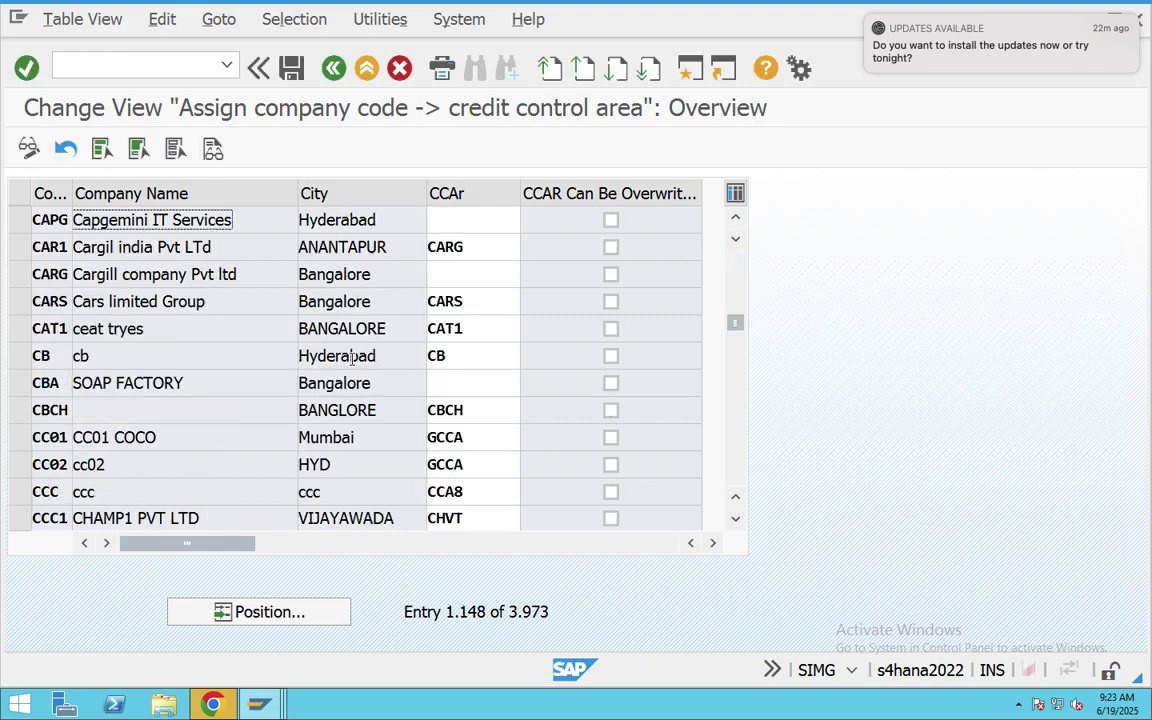
{"action": "left_click", "coordinate": [473, 226]}
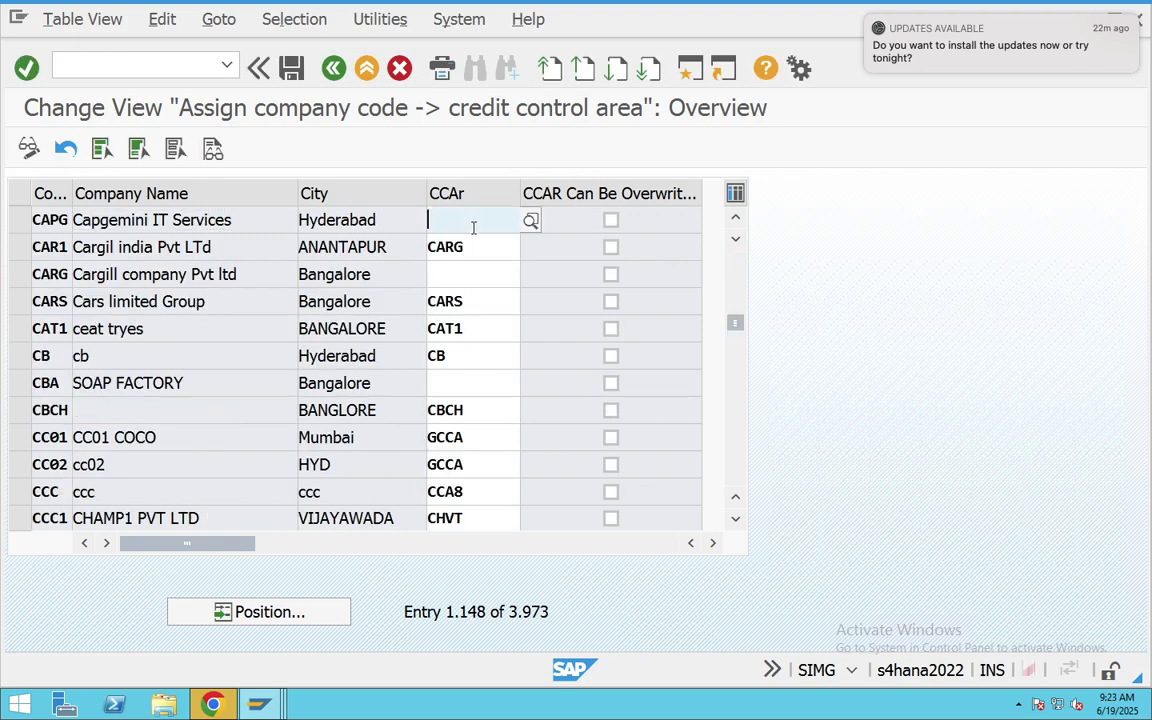
{"action": "type", "text": "CAPG"}
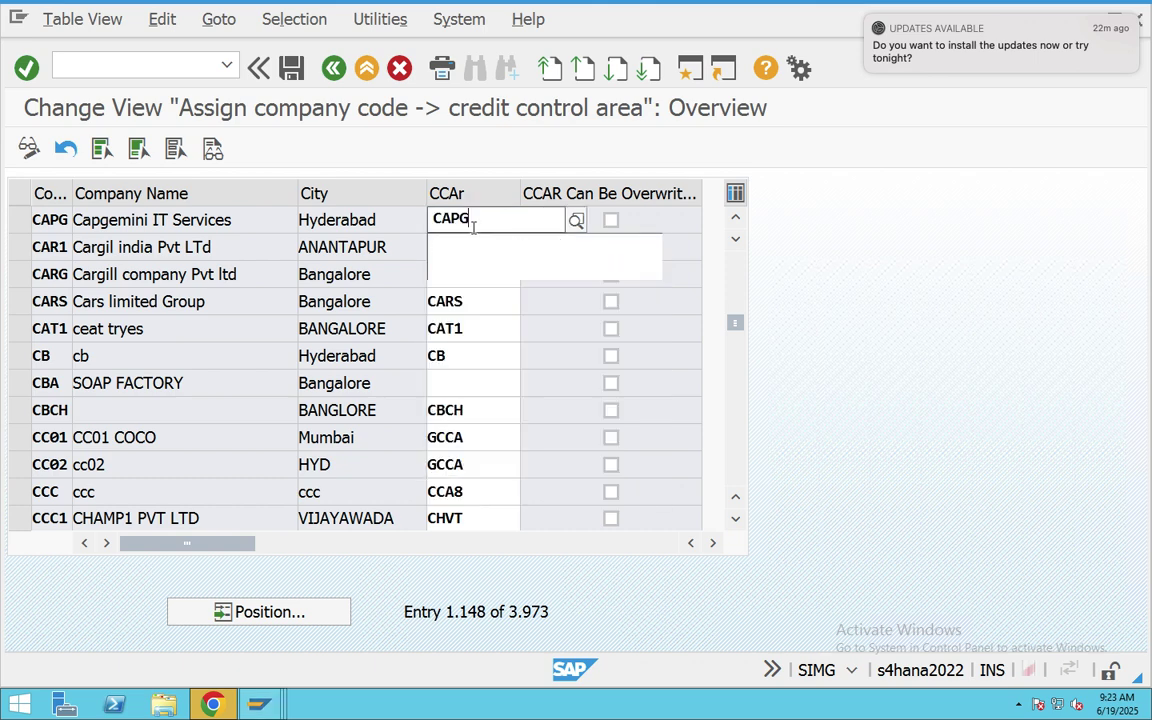
{"action": "left_click", "coordinate": [482, 267]}
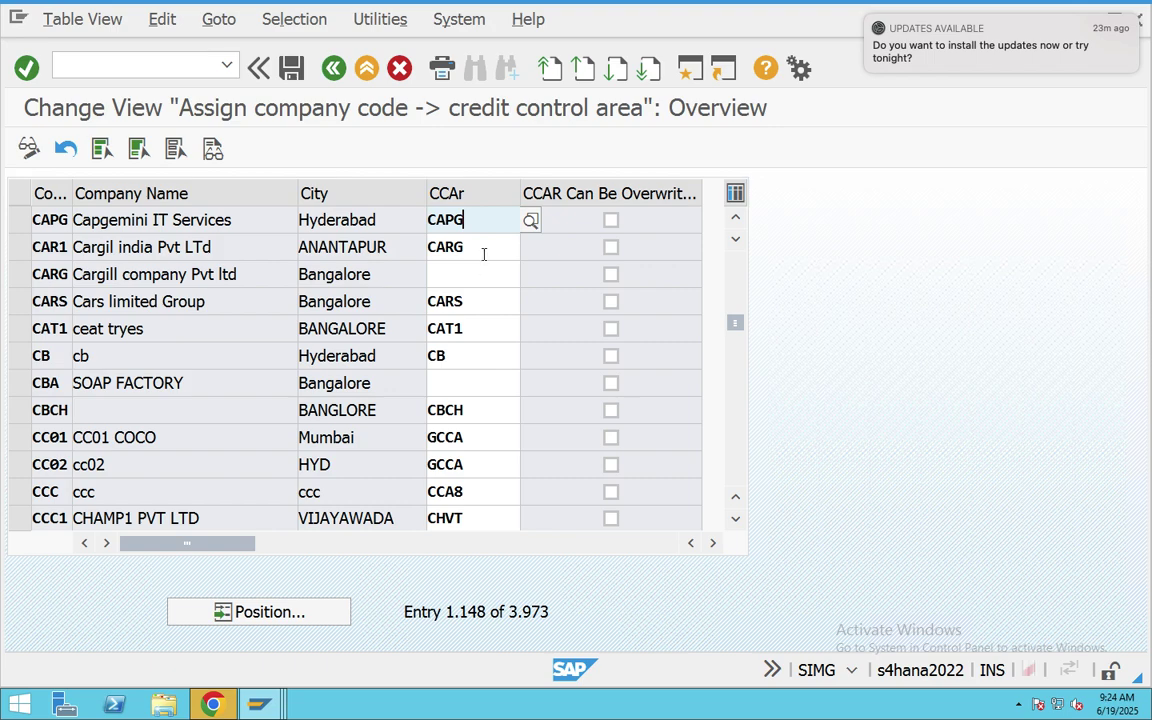
Step: Save the credit control area assignment under the customizing request Enterprise Structure _FI and return to the IMG structure
{"action": "left_click", "coordinate": [290, 72]}
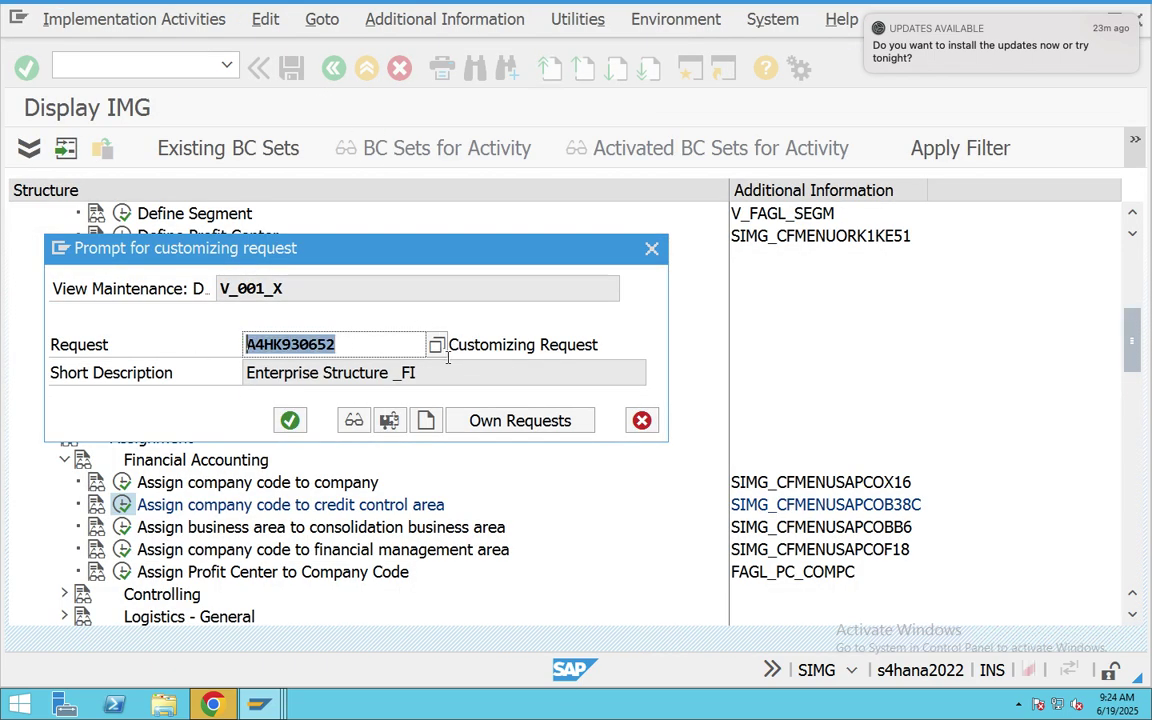
{"action": "left_click_drag", "start_coordinate": [450, 370], "coordinate": [246, 375]}
{"action": "left_click", "coordinate": [290, 420]}
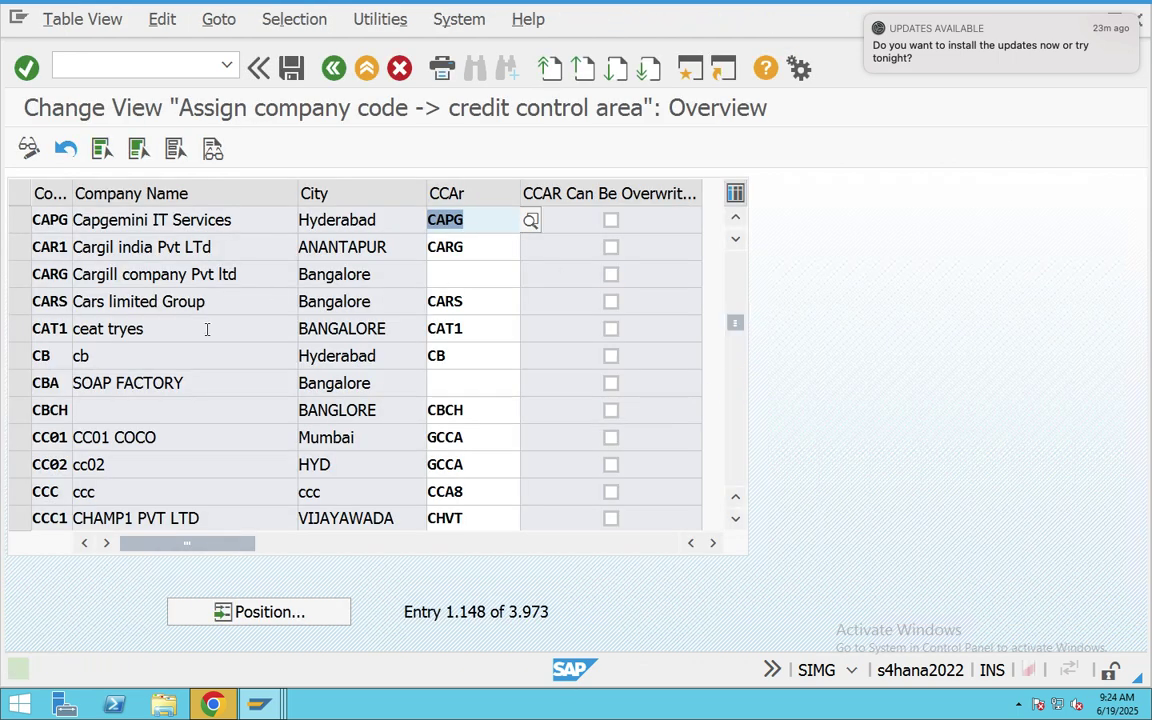
{"action": "left_click", "coordinate": [334, 68]}
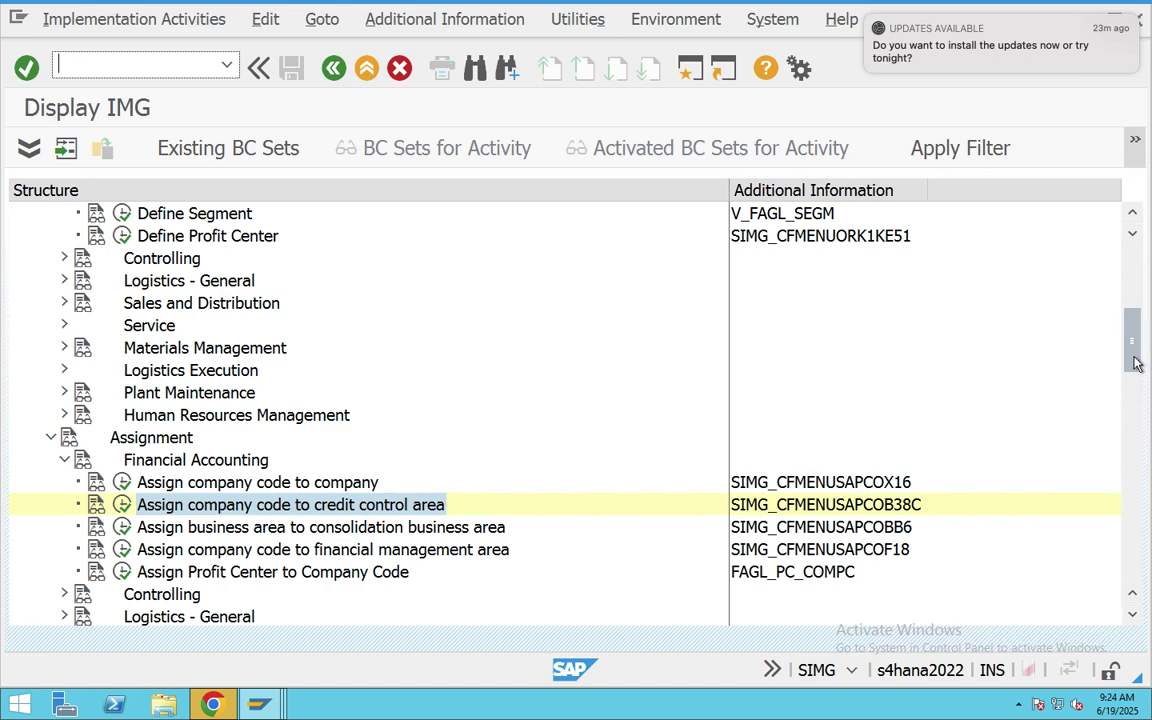
Step: Create a new FM area CAPG named FMA with currency INR
{"action": "left_click_drag", "start_coordinate": [1131, 334], "coordinate": [1133, 316]}
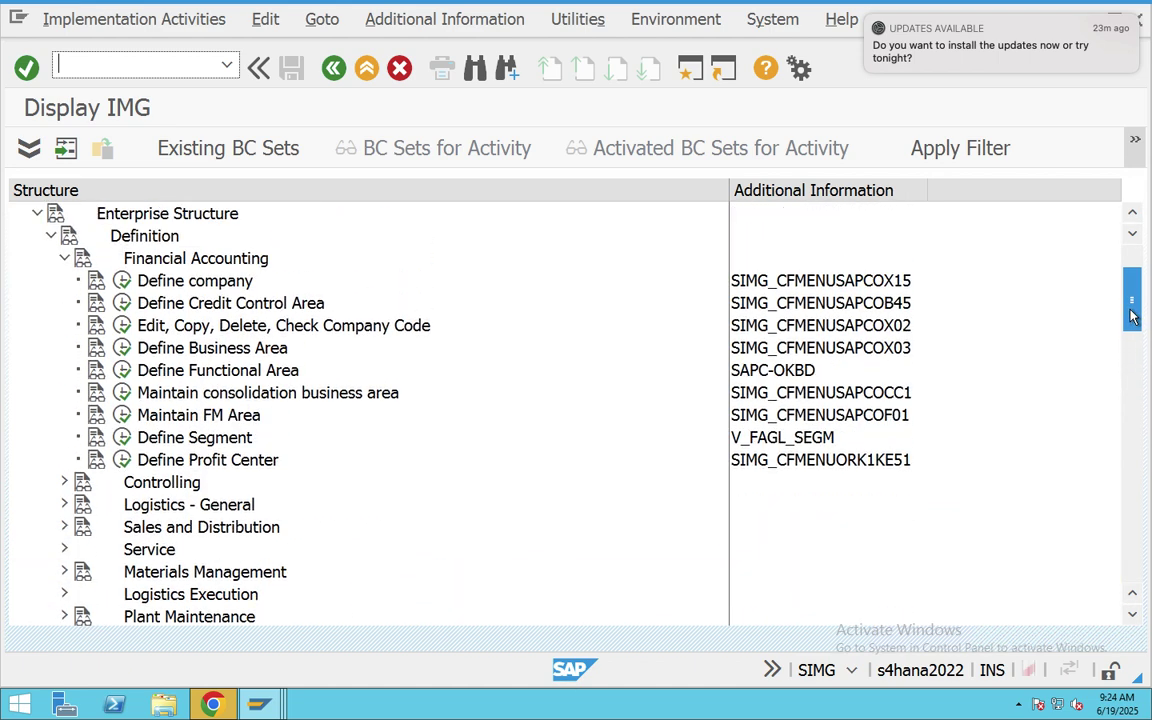
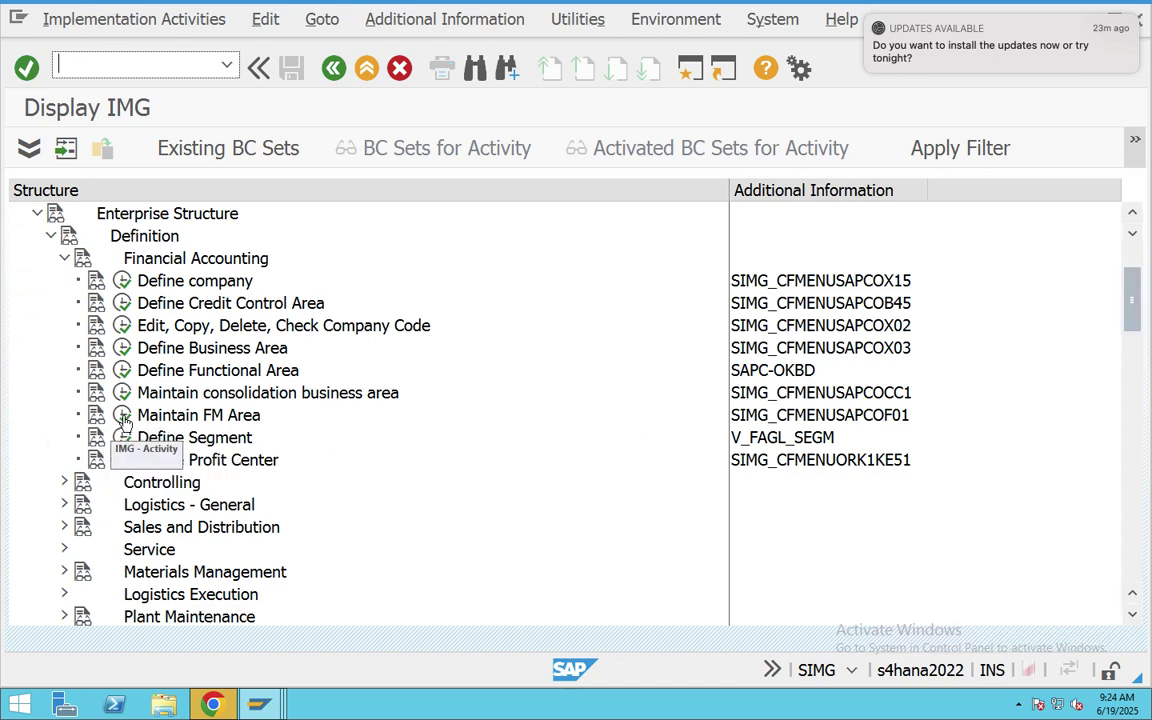
{"action": "left_click", "coordinate": [122, 420]}
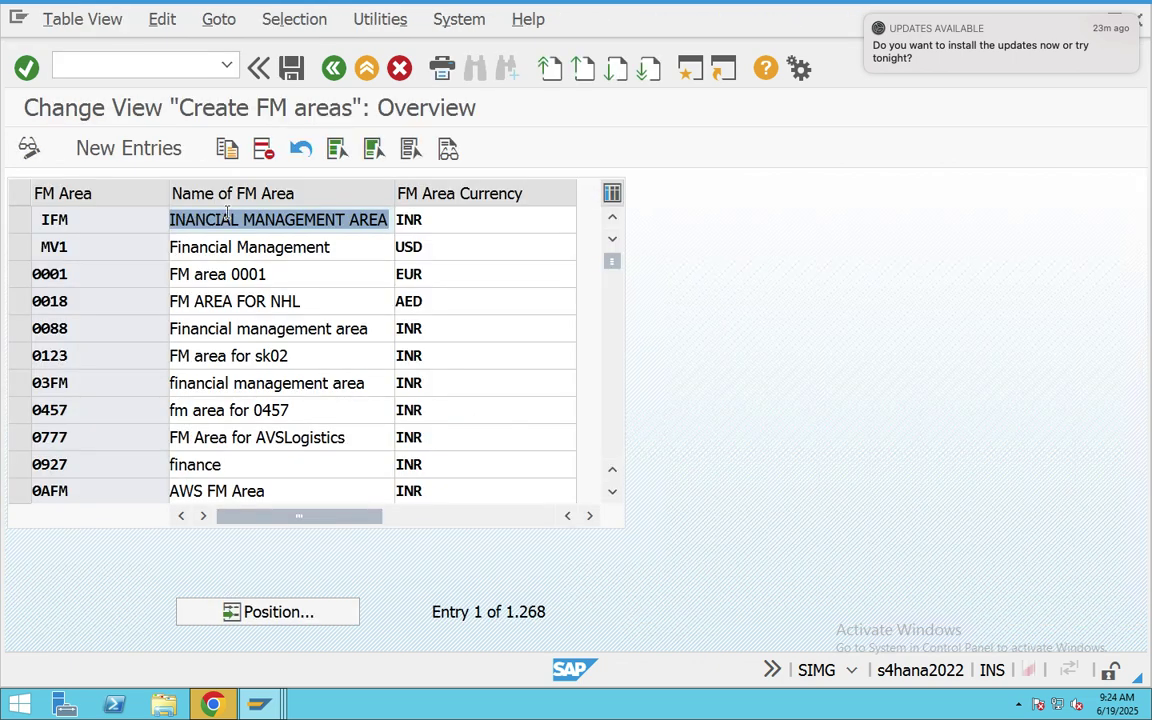
{"action": "left_click", "coordinate": [152, 148]}
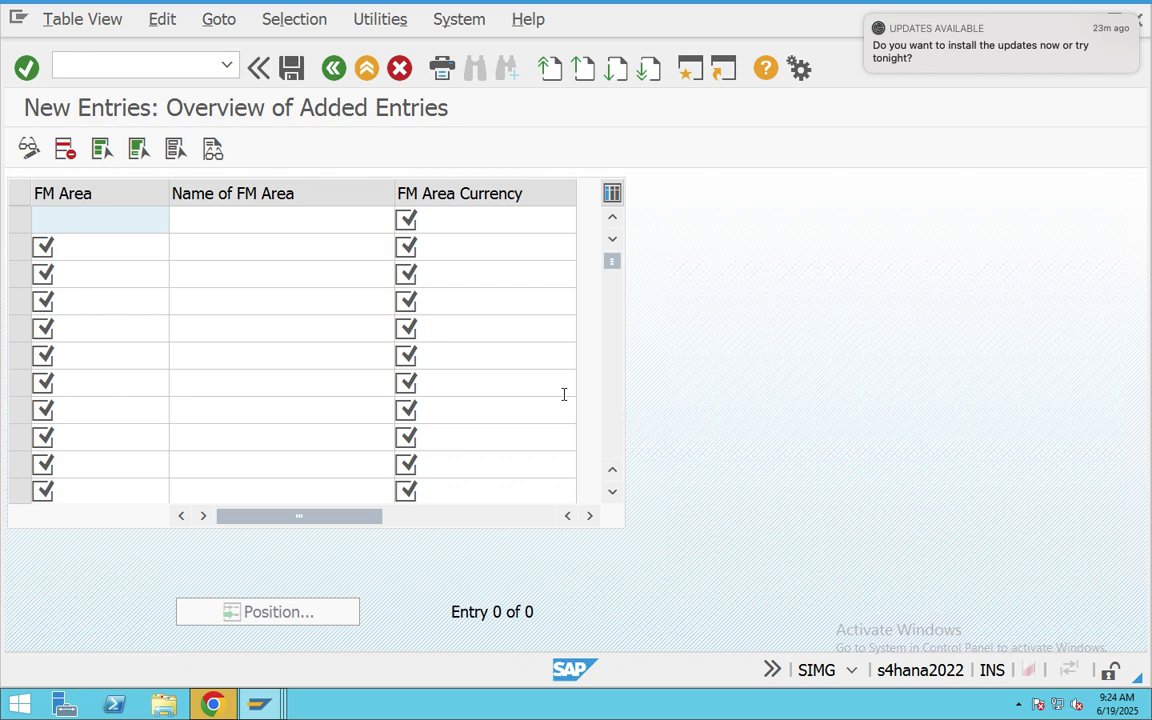
{"action": "type", "text": "CAPG"}
{"action": "left_click", "coordinate": [289, 226]}
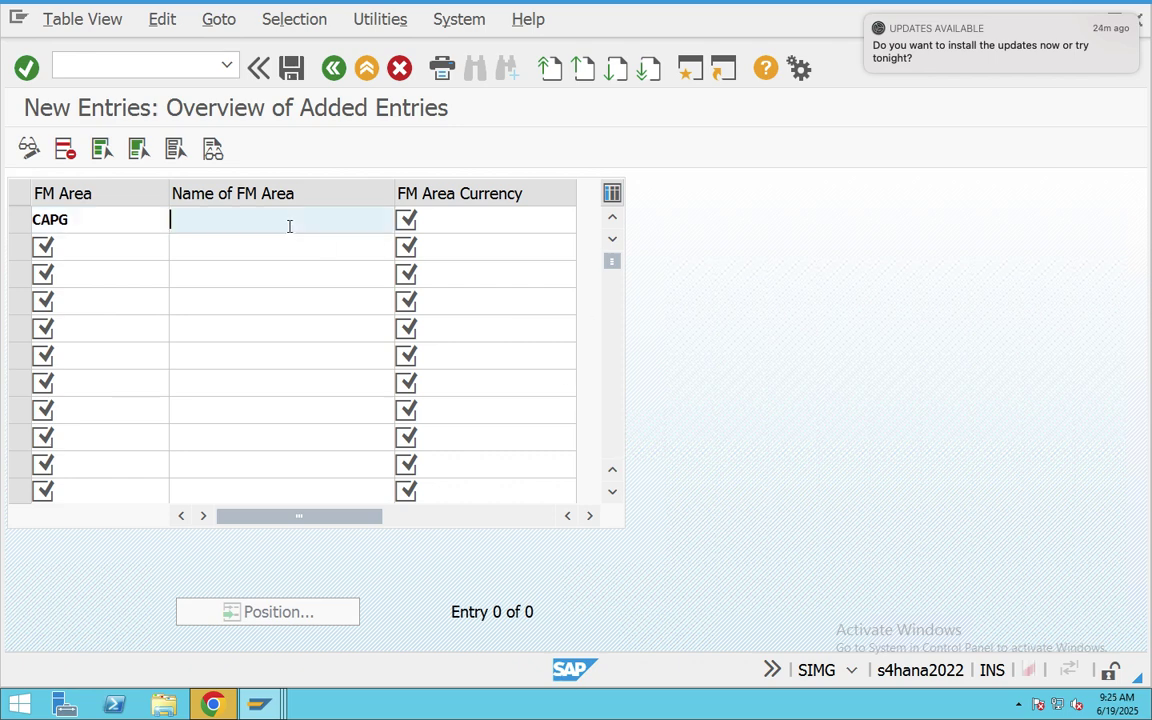
{"action": "type", "text": "FMA"}
{"action": "key", "text": "Tab"}
{"action": "type", "text": "N"}
{"action": "key", "text": "BackSpace"}
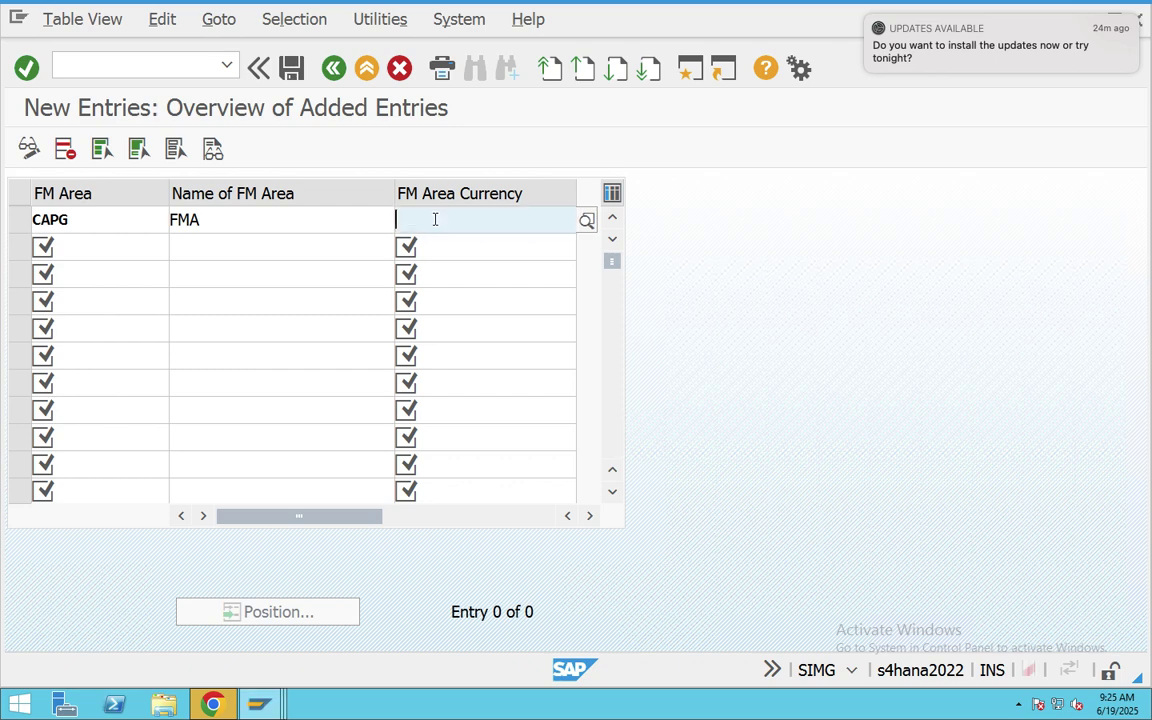
{"action": "type", "text": "INR"}
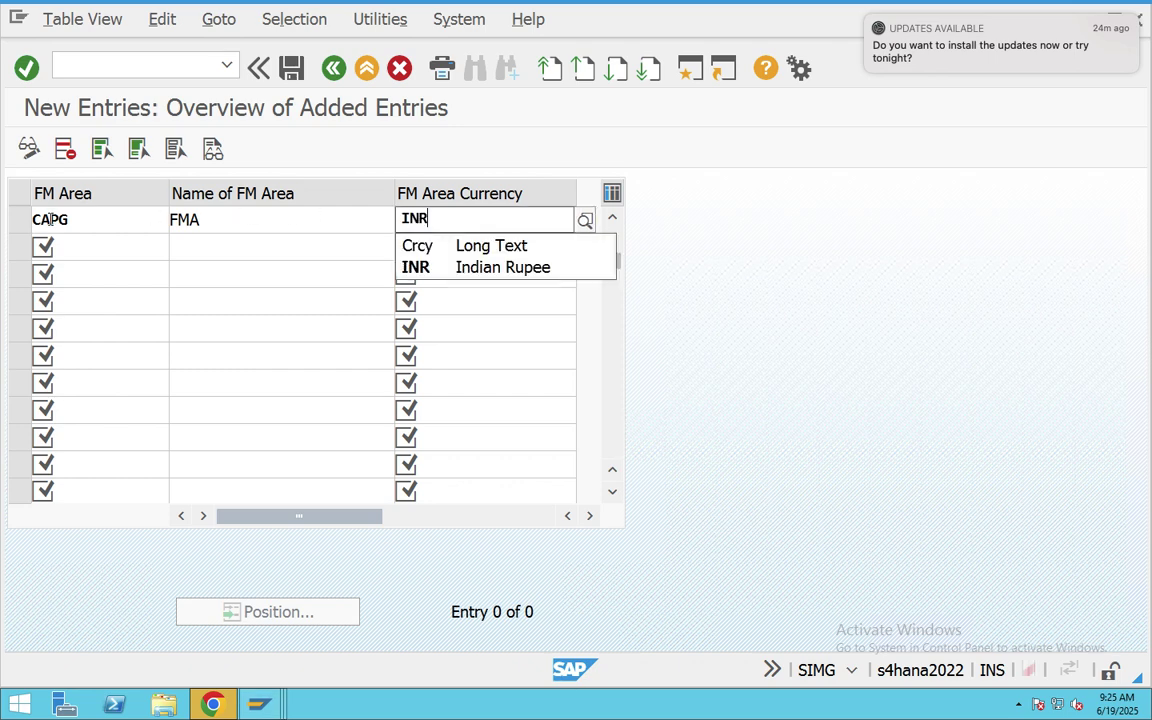
{"action": "left_click", "coordinate": [17, 223]}
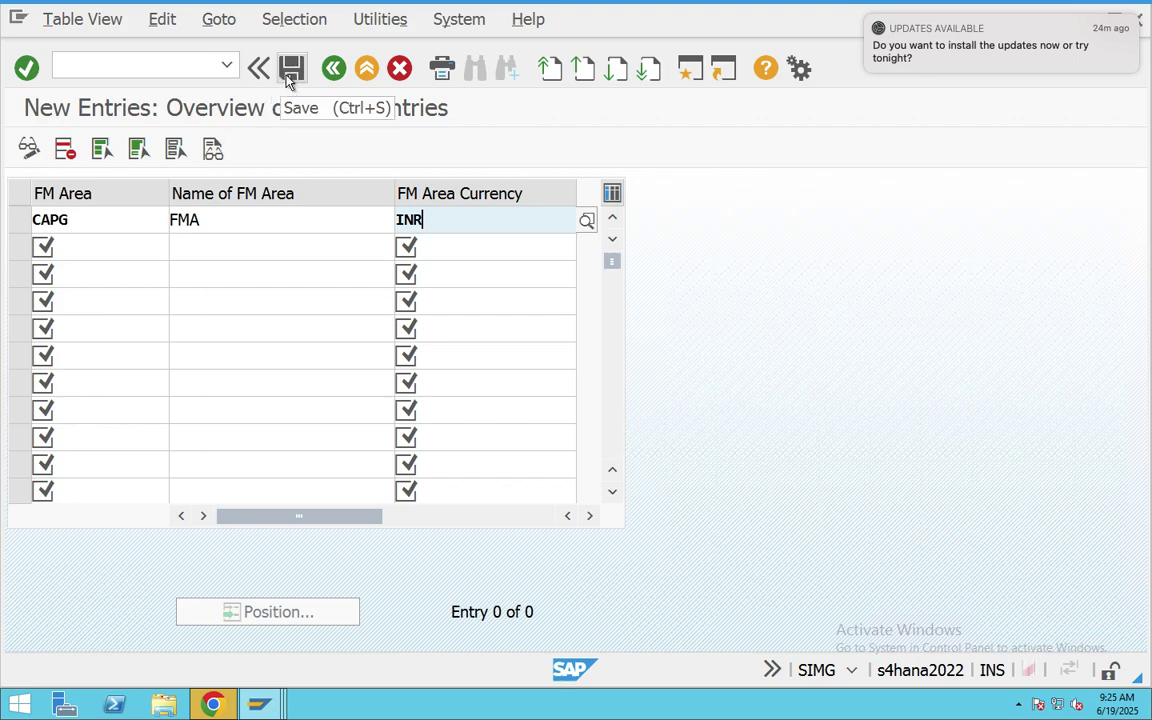
Step: Save FM area CAPG under the customizing request Enterprise Structure _FI and return to the IMG structure
{"action": "left_click", "coordinate": [289, 80]}
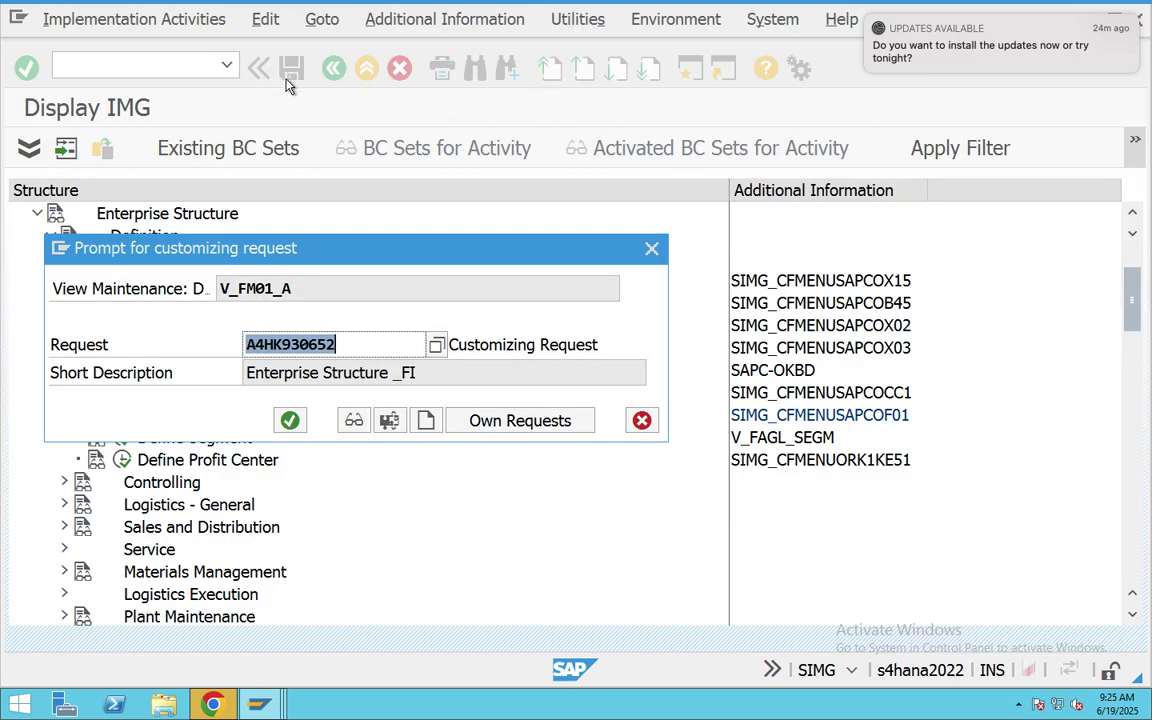
{"action": "left_click", "coordinate": [290, 421]}
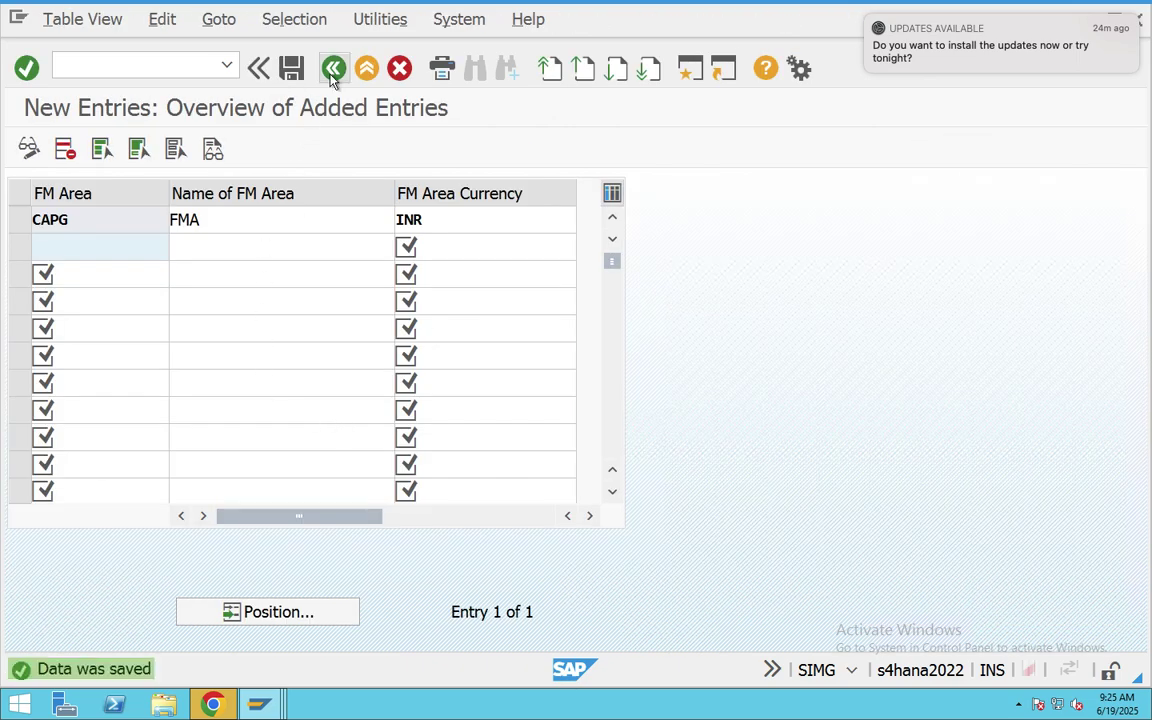
{"action": "left_click", "coordinate": [333, 70]}
{"action": "left_click", "coordinate": [333, 69]}
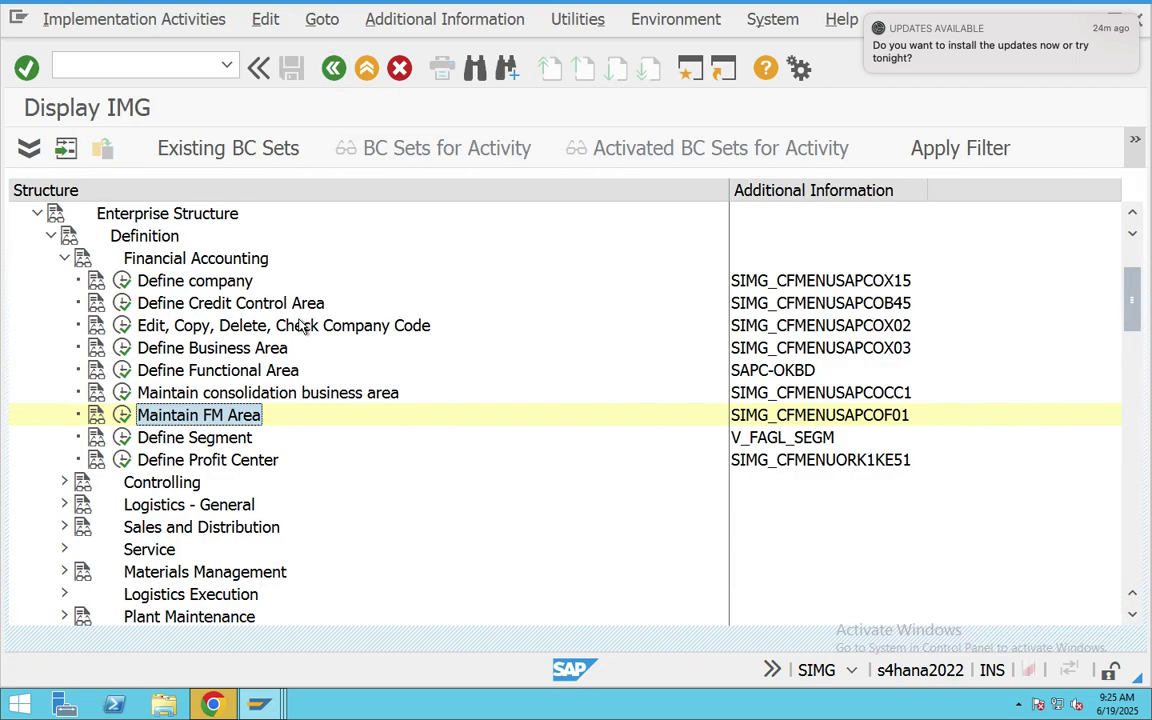
Step: Open the assignment of company codes to financial management areas and position the list at company code CAPG
{"action": "scroll", "coordinate": [275, 445], "scroll_direction": "down", "scroll_amount": 1}
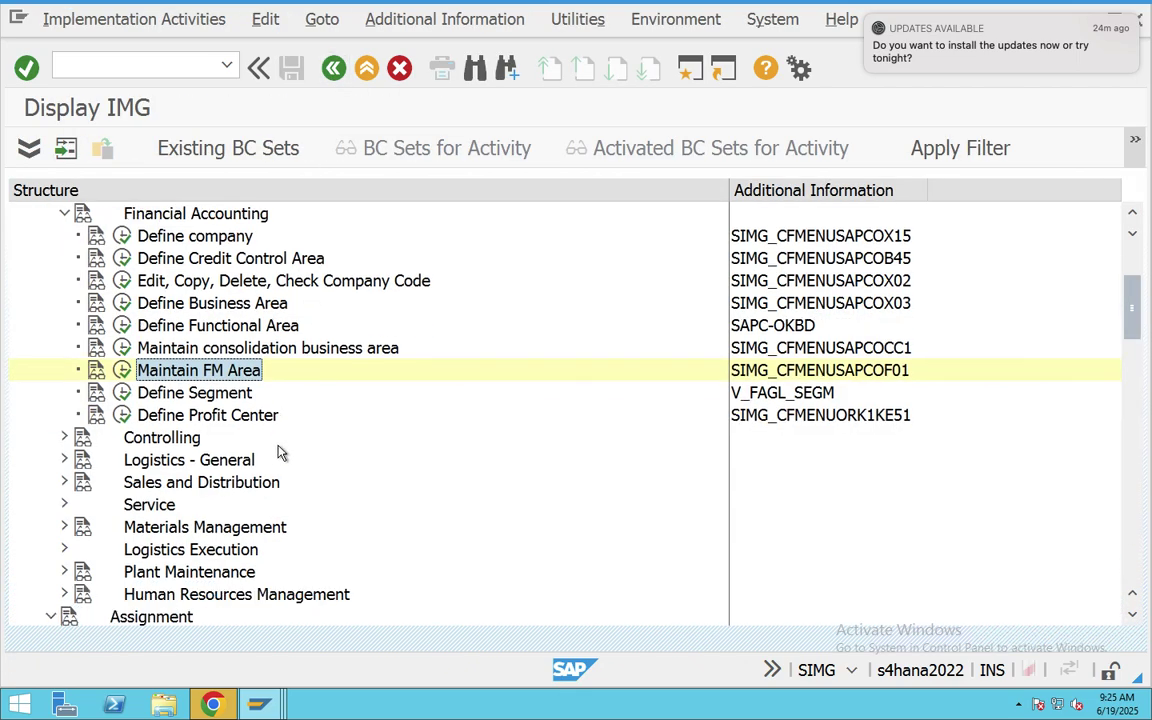
{"action": "scroll", "coordinate": [280, 455], "scroll_direction": "down", "scroll_amount": 1}
{"action": "scroll", "coordinate": [280, 455], "scroll_direction": "down", "scroll_amount": 2}
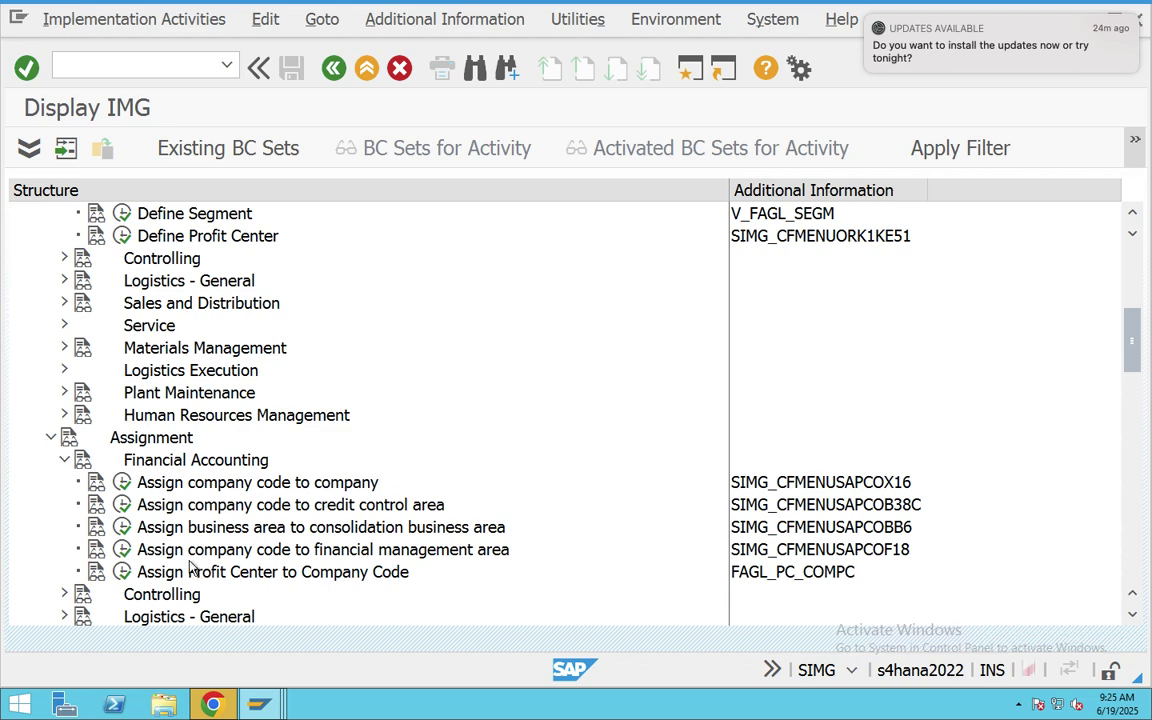
{"action": "left_click", "coordinate": [242, 551]}
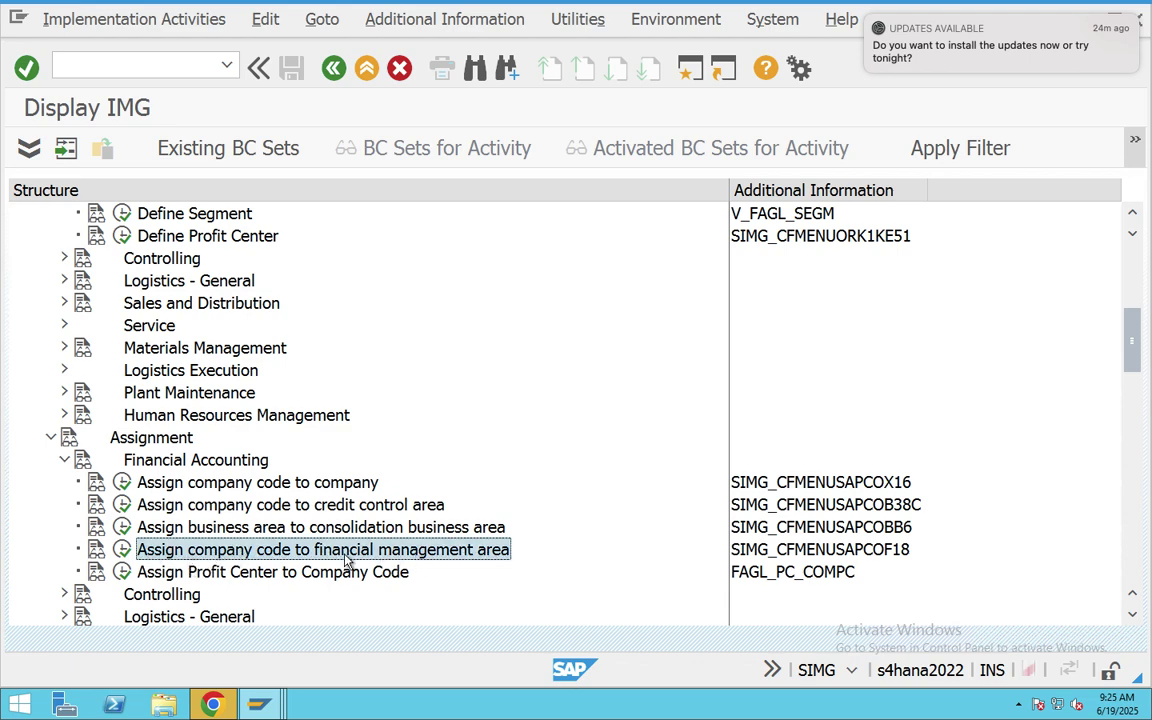
{"action": "left_click", "coordinate": [122, 549]}
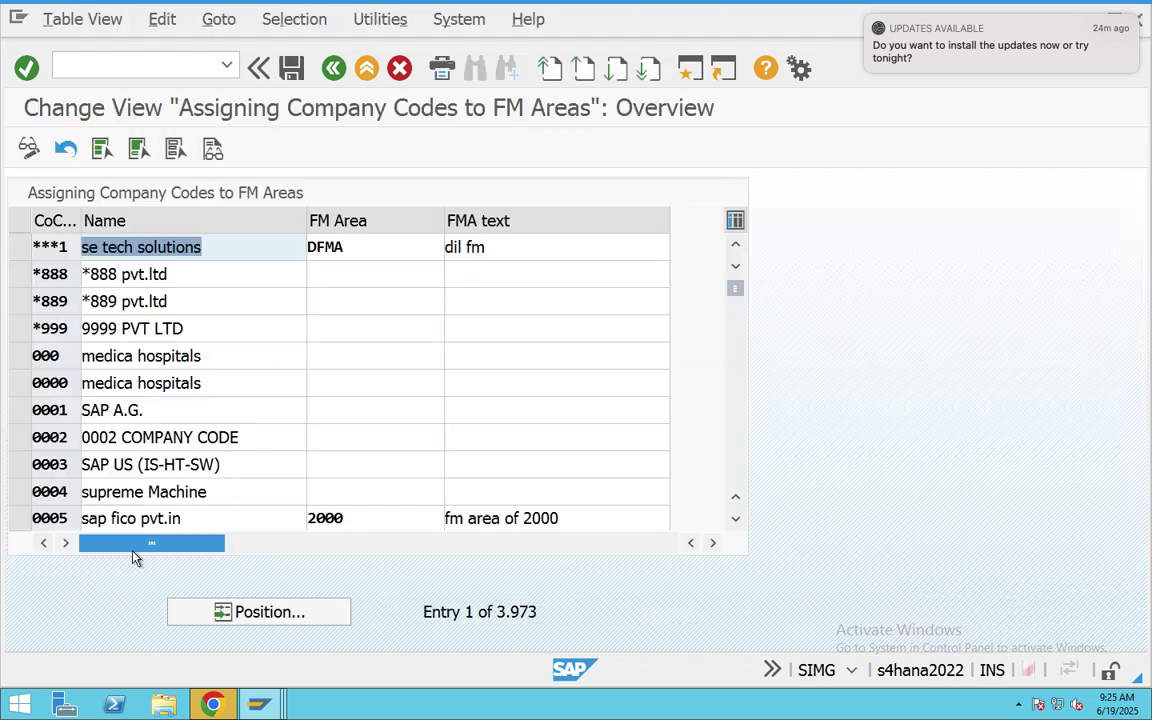
{"action": "left_click", "coordinate": [310, 625]}
{"action": "type", "text": "CAPG"}
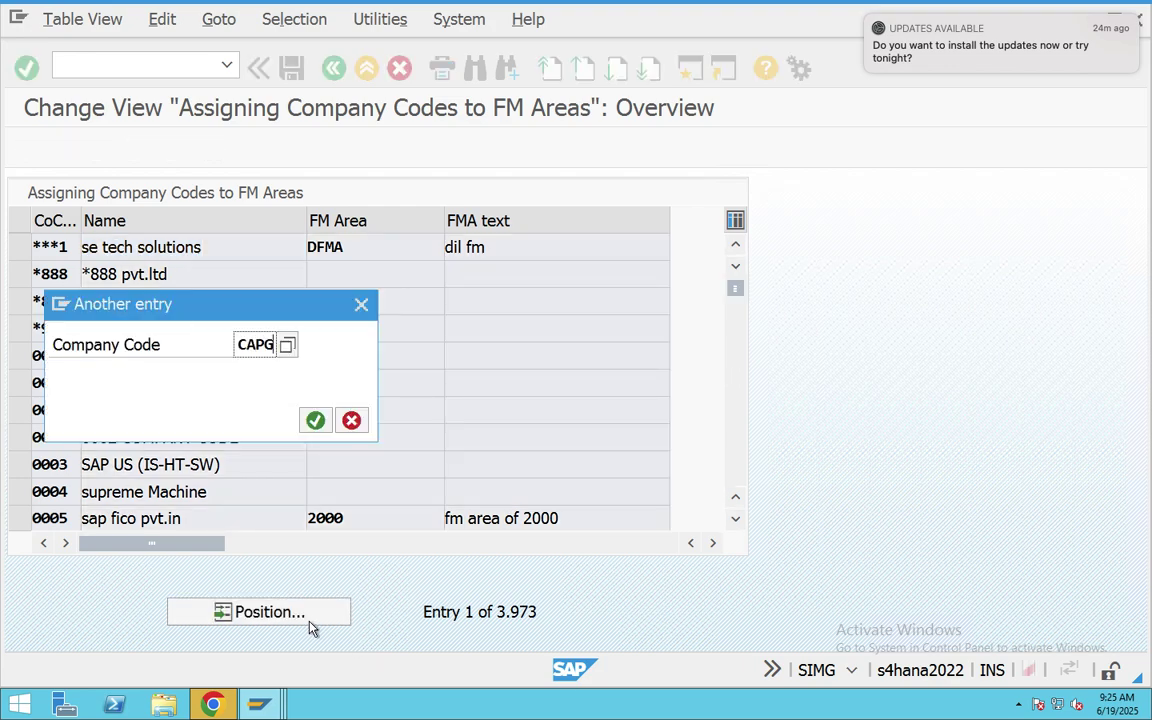
{"action": "key", "text": "Return"}
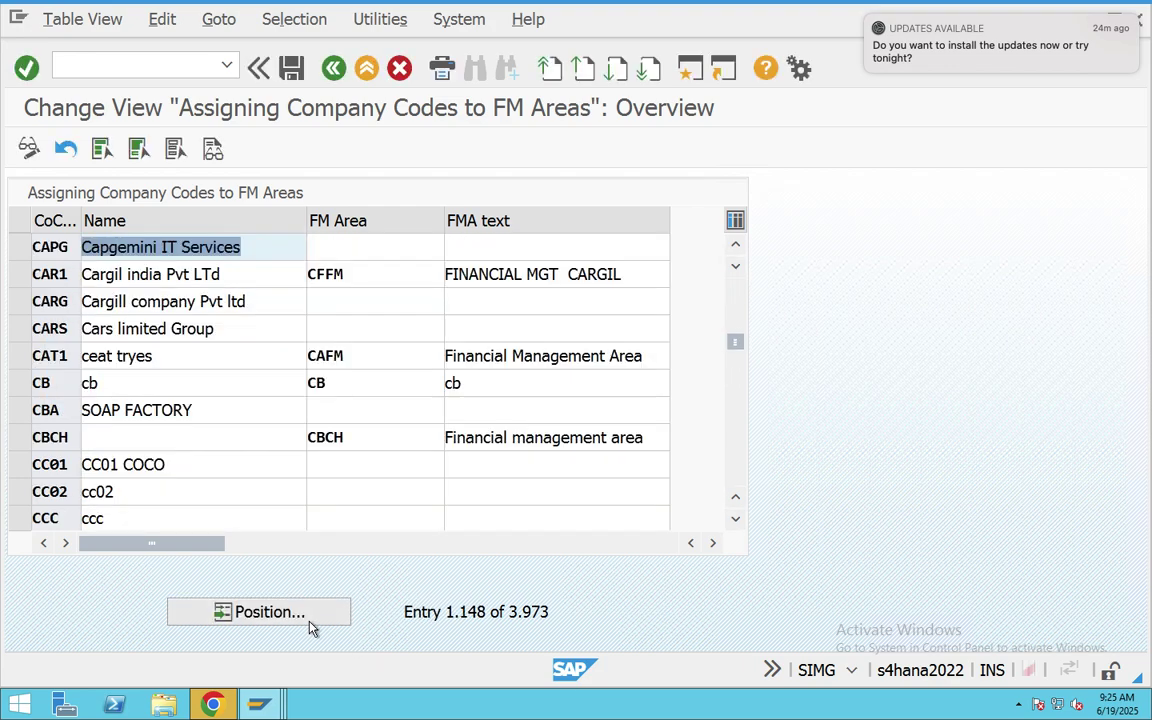
Step: Assign FM area CAPG to company code CAPG
{"action": "left_click", "coordinate": [352, 247]}
{"action": "type", "text": "CAP"}
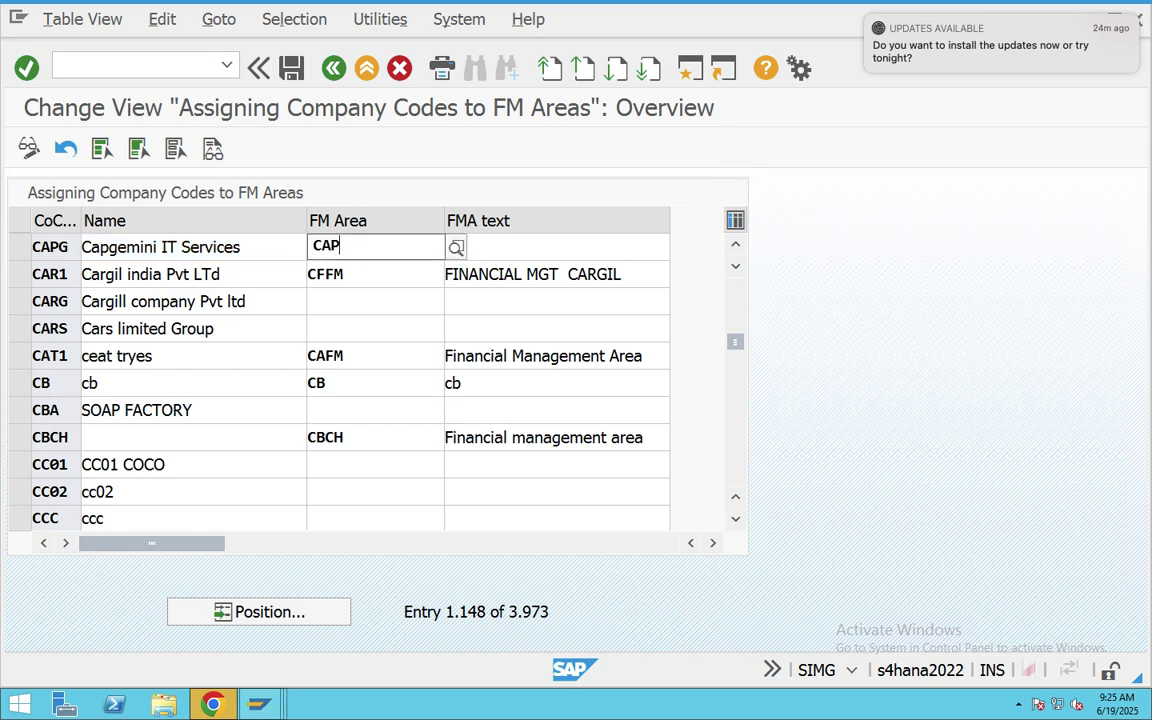
{"action": "type", "text": "G"}
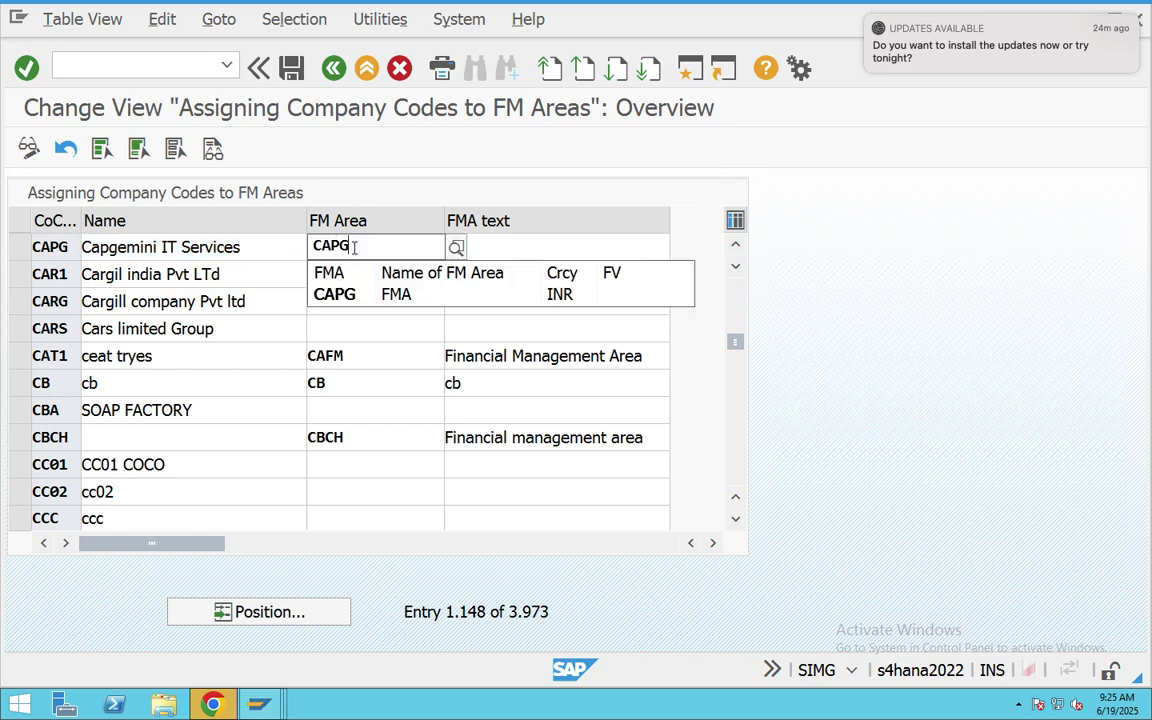
{"action": "left_click", "coordinate": [350, 293]}
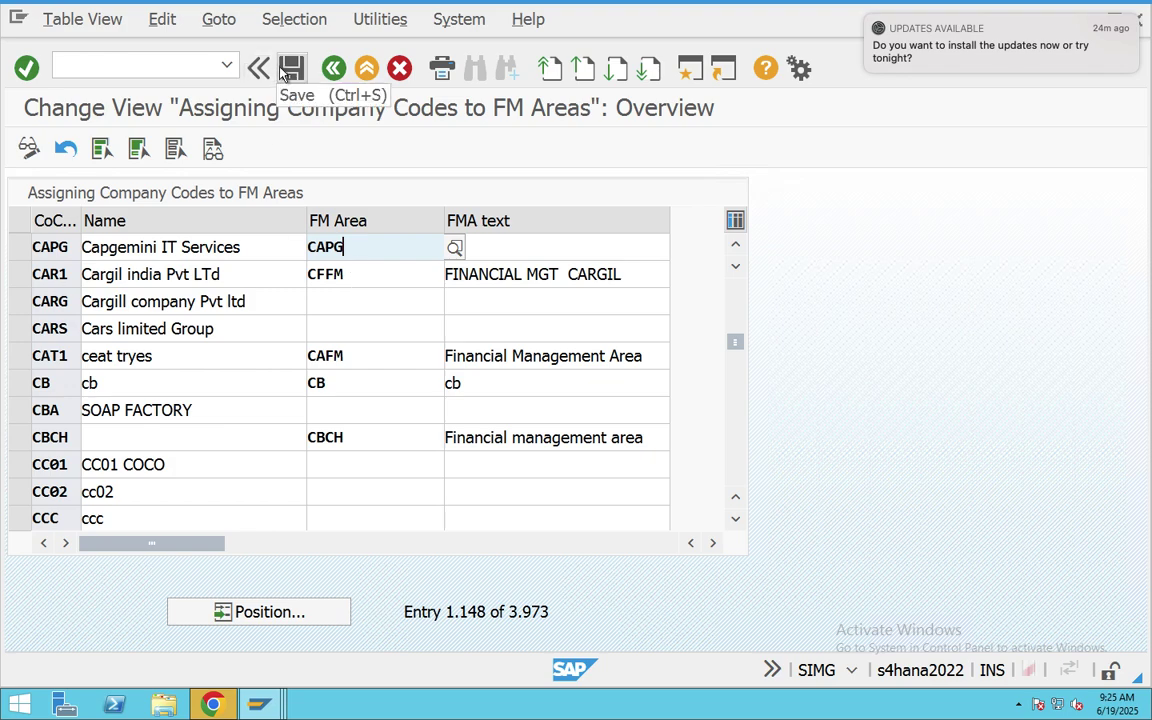
Step: Save the FM area assignment under the customizing request Enterprise Structure _FI and return to the IMG structure
{"action": "left_click", "coordinate": [287, 75]}
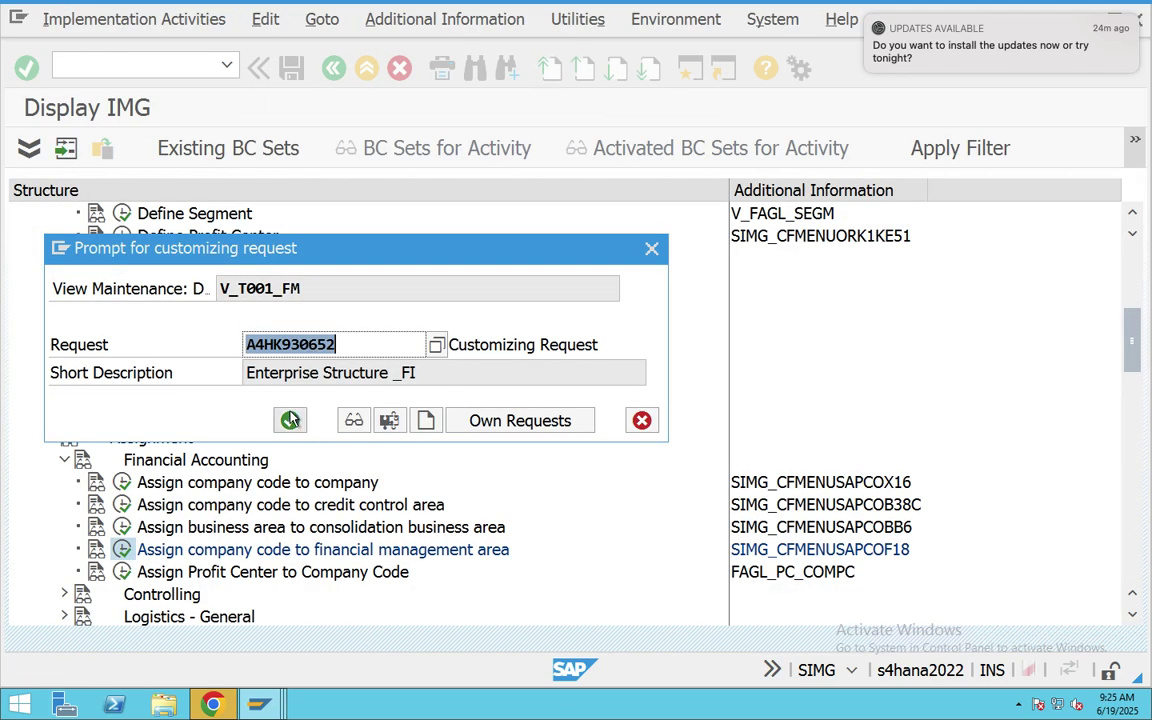
{"action": "key", "text": "Return"}
{"action": "scroll", "coordinate": [503, 443], "scroll_direction": "up", "scroll_amount": 1}
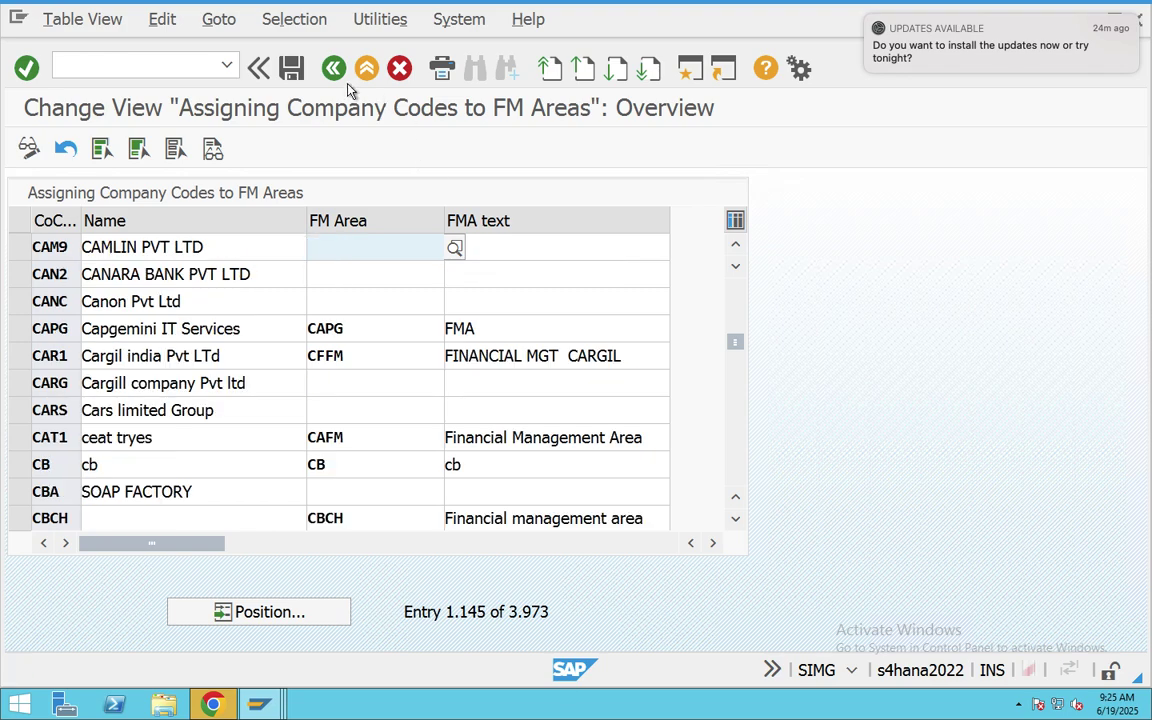
{"action": "left_click", "coordinate": [334, 68]}
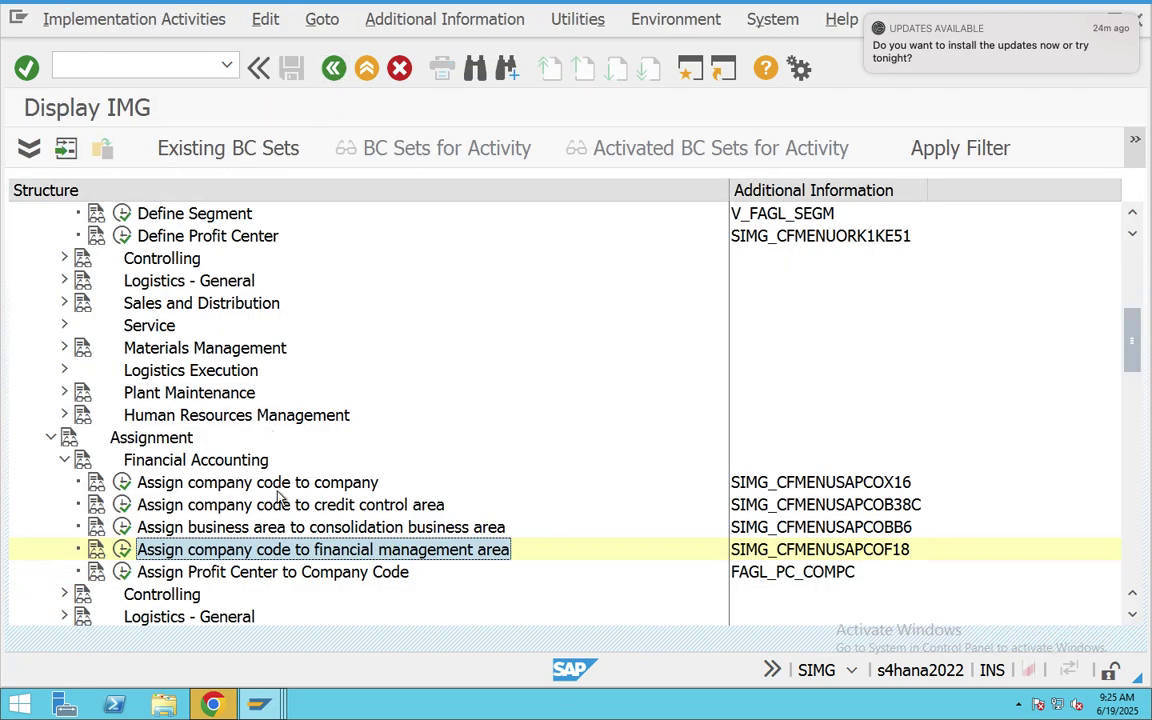
Step: Open the segment definition under Financial Accounting and start two new entries with segment keys CAS1 and CAS2
{"action": "scroll", "coordinate": [278, 495], "scroll_direction": "up", "scroll_amount": 2}
{"action": "scroll", "coordinate": [278, 495], "scroll_direction": "up", "scroll_amount": 4}
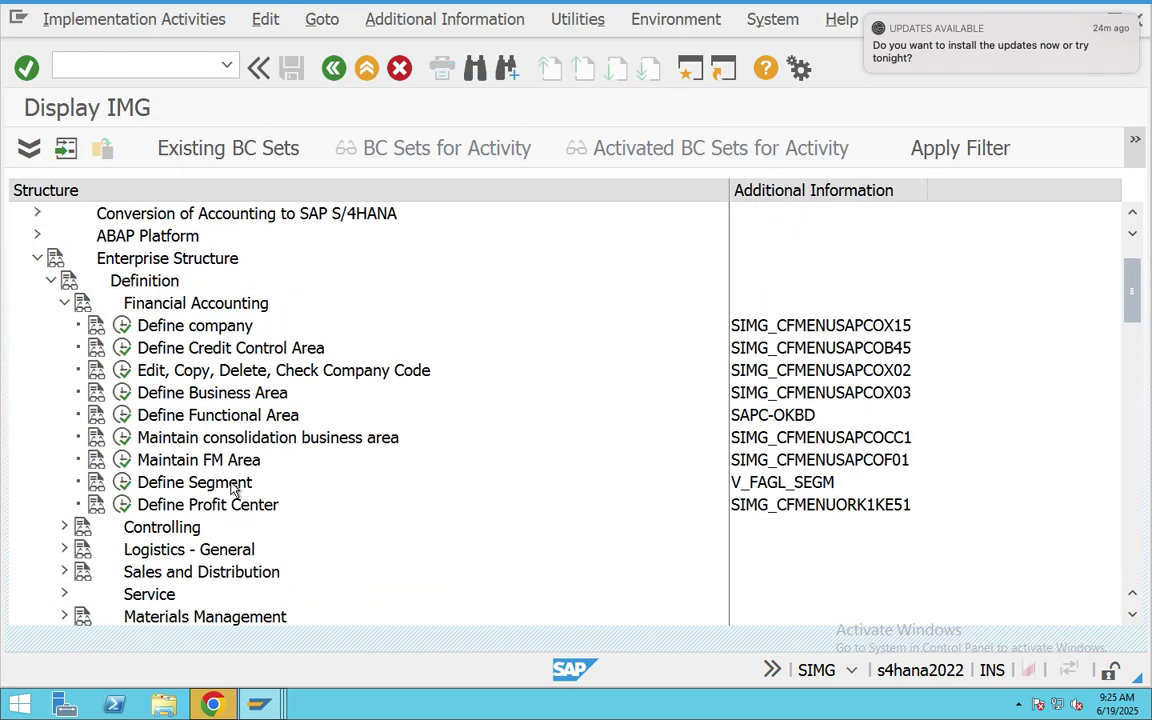
{"action": "left_click", "coordinate": [232, 483]}
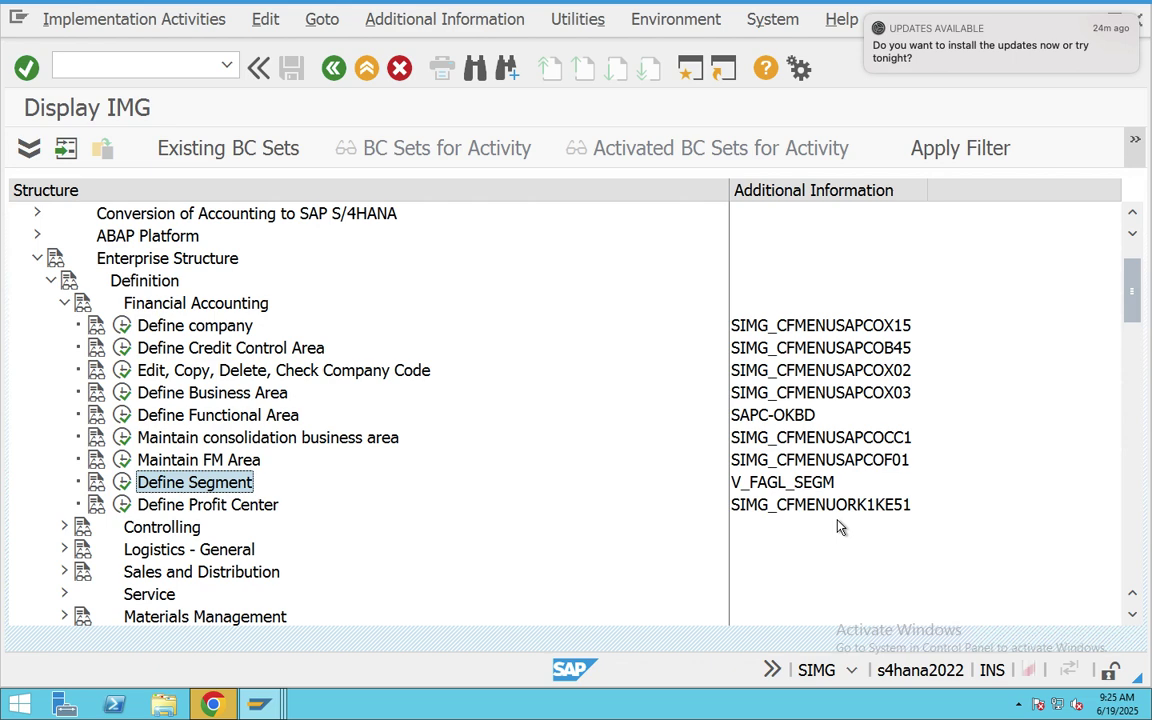
{"action": "left_click", "coordinate": [121, 482]}
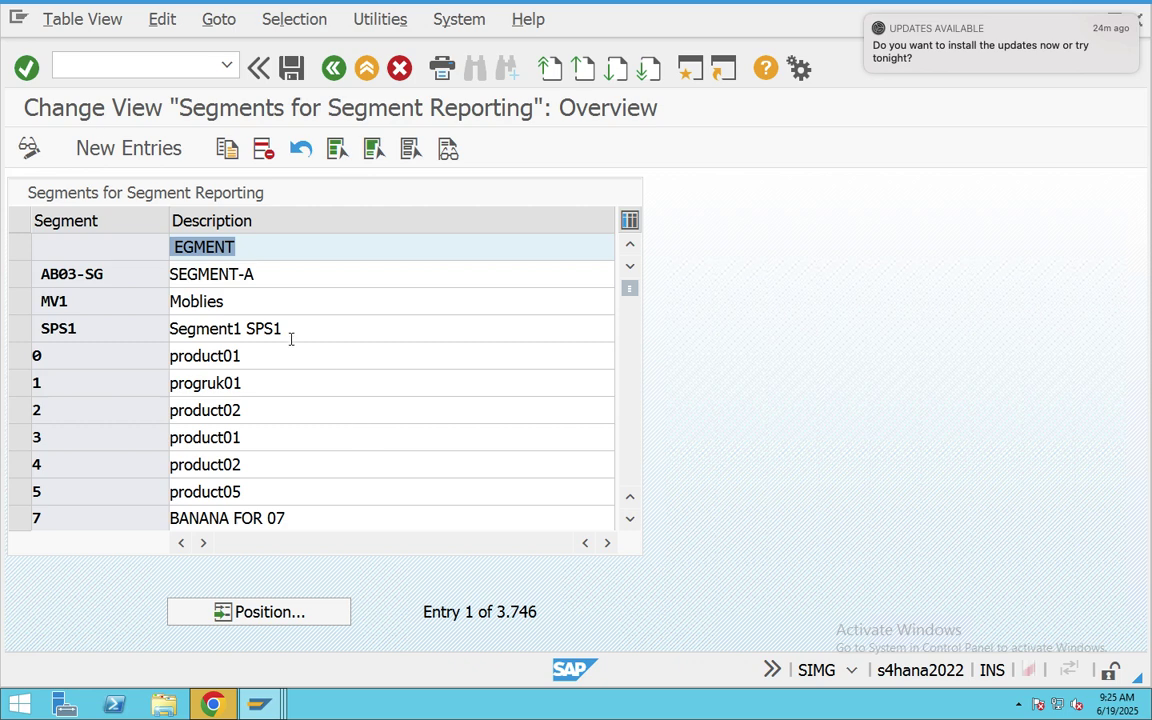
{"action": "left_click", "coordinate": [124, 150]}
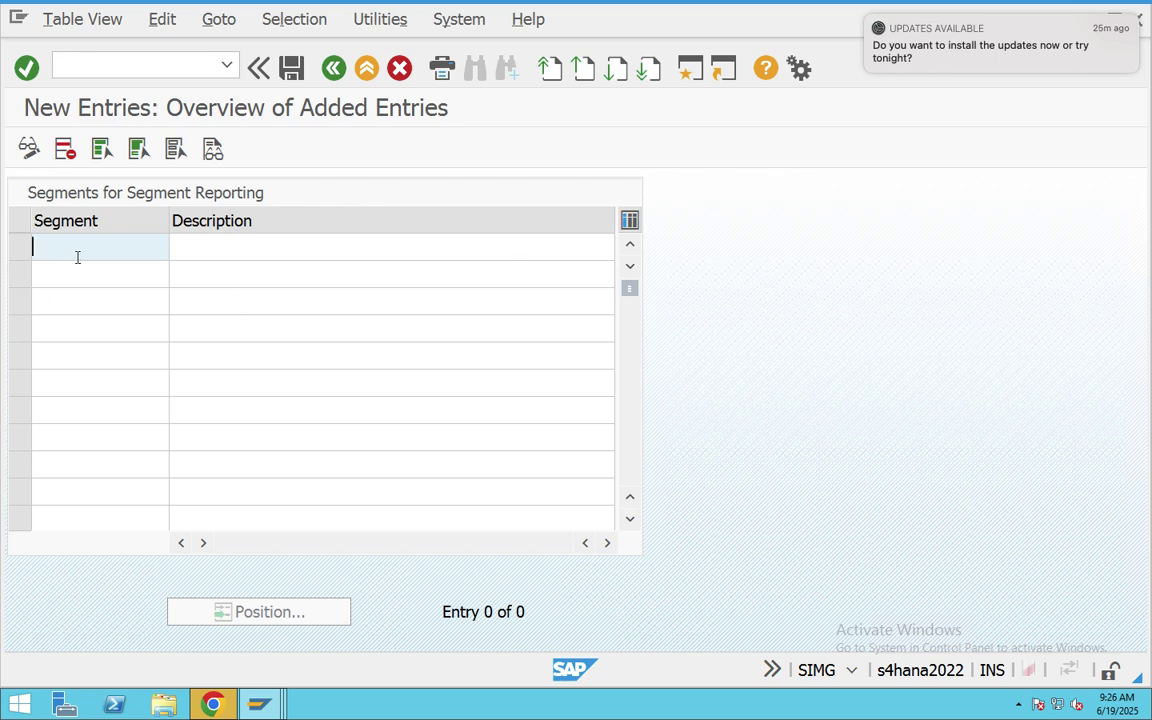
{"action": "type", "text": "CAS1"}
{"action": "left_click", "coordinate": [95, 278]}
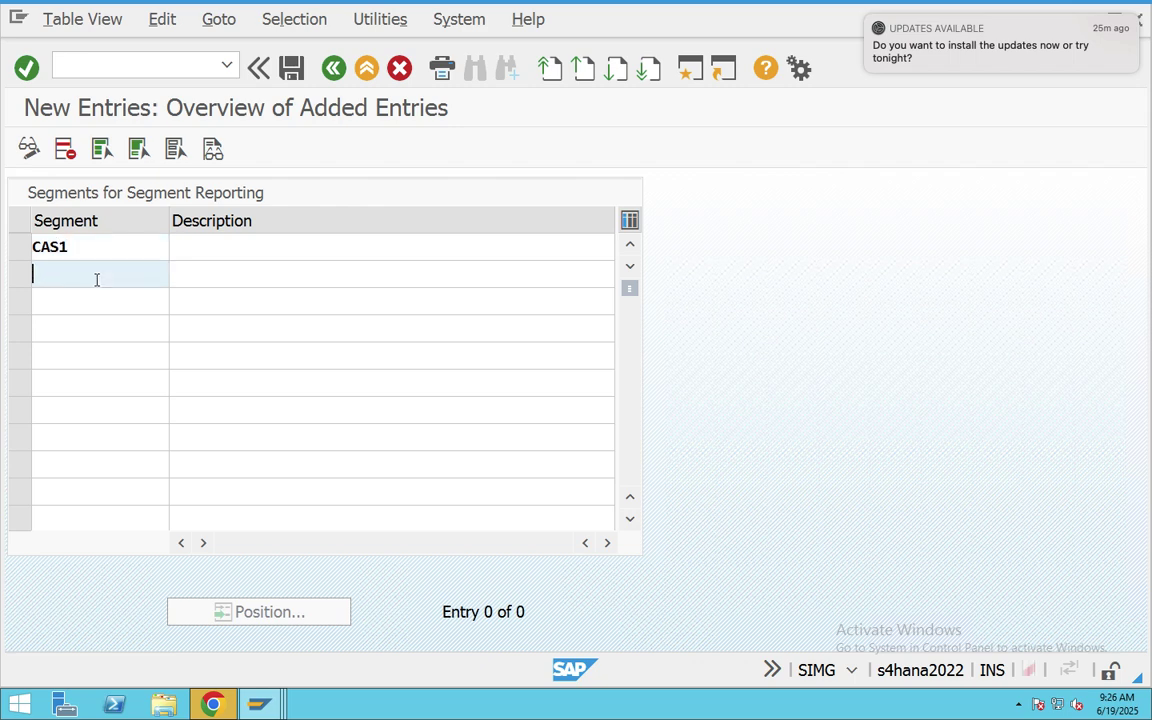
{"action": "type", "text": "CAS2"}
Step: Describe segment CAS1 as IT Services and segment CAS2 as Consulting Services, and start saving the entries
{"action": "left_click", "coordinate": [194, 251]}
{"action": "type", "text": "ITServ"}
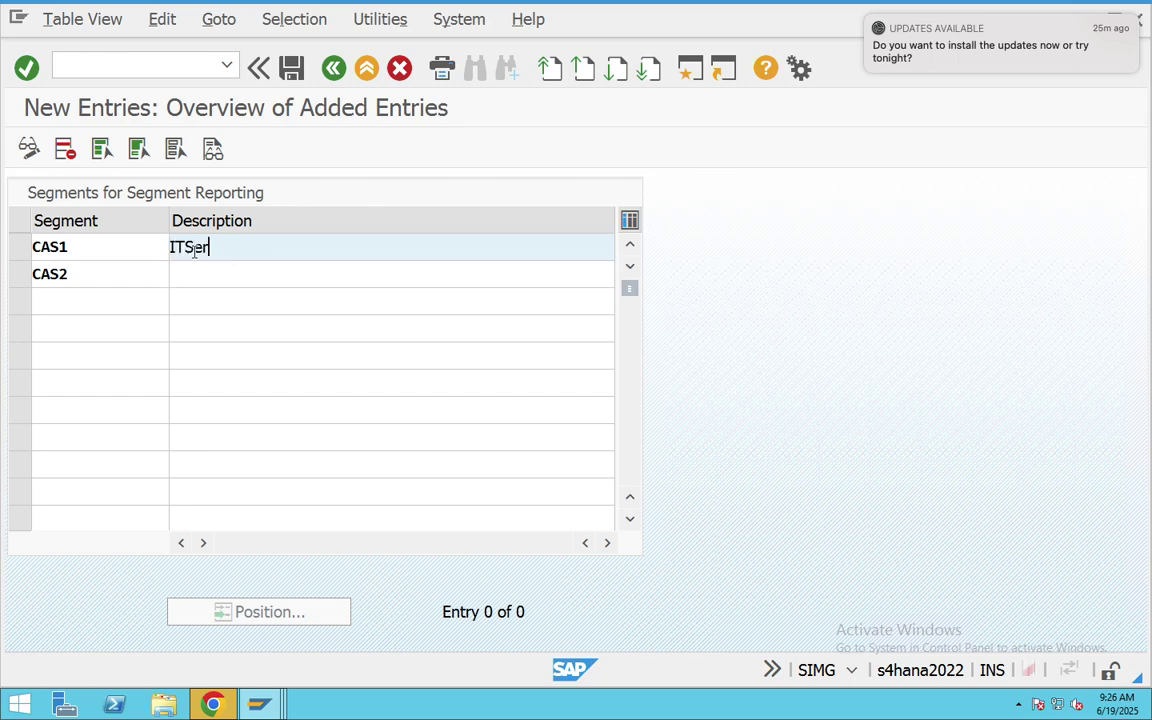
{"action": "key", "text": "BackSpace"}
{"action": "key", "text": "BackSpace"}
{"action": "key", "text": "BackSpace"}
{"action": "key", "text": "BackSpace"}
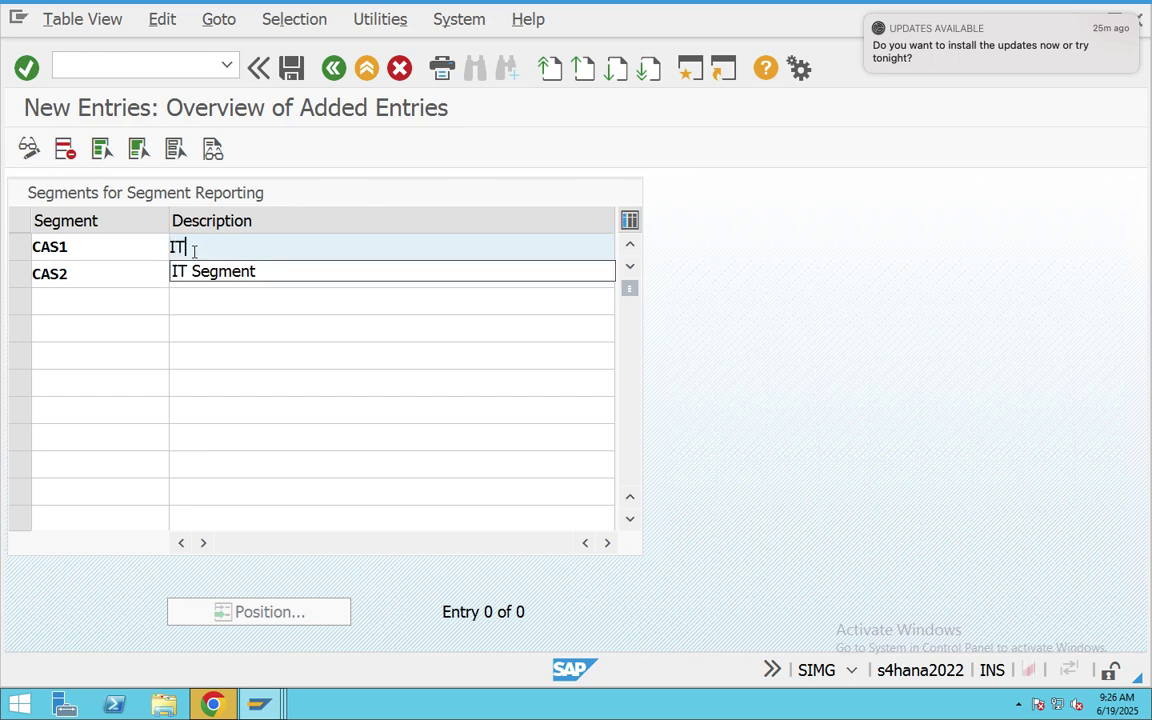
{"action": "type", "text": "Services"}
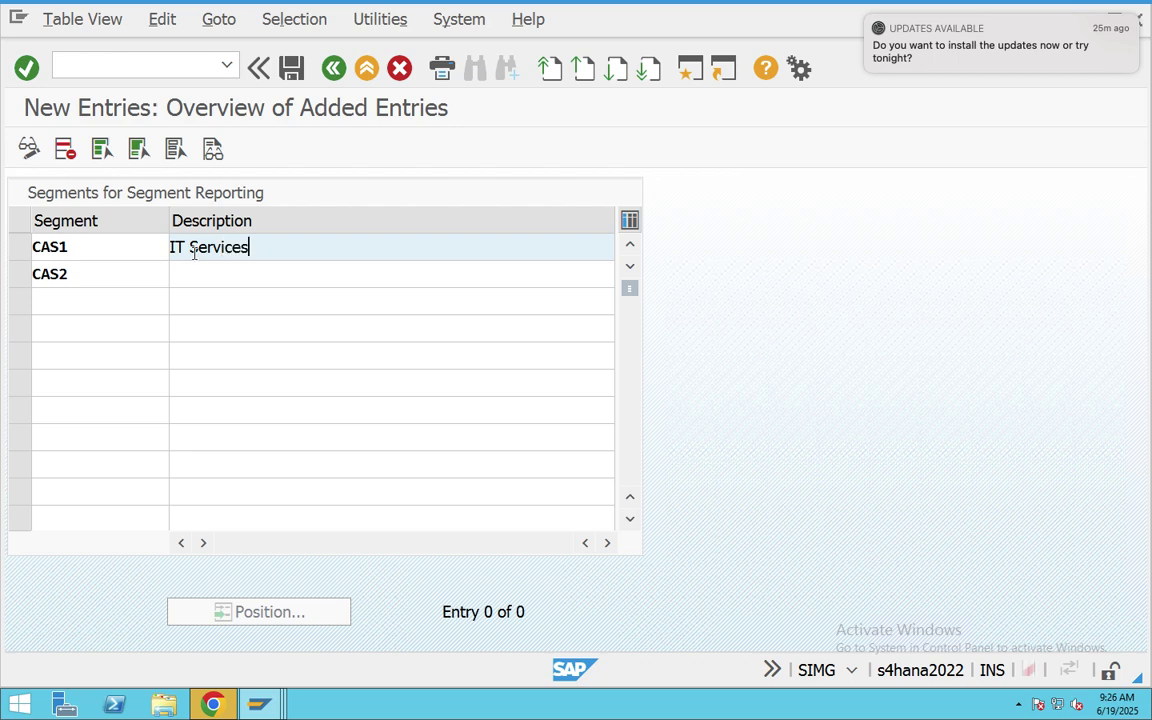
{"action": "left_click", "coordinate": [264, 278]}
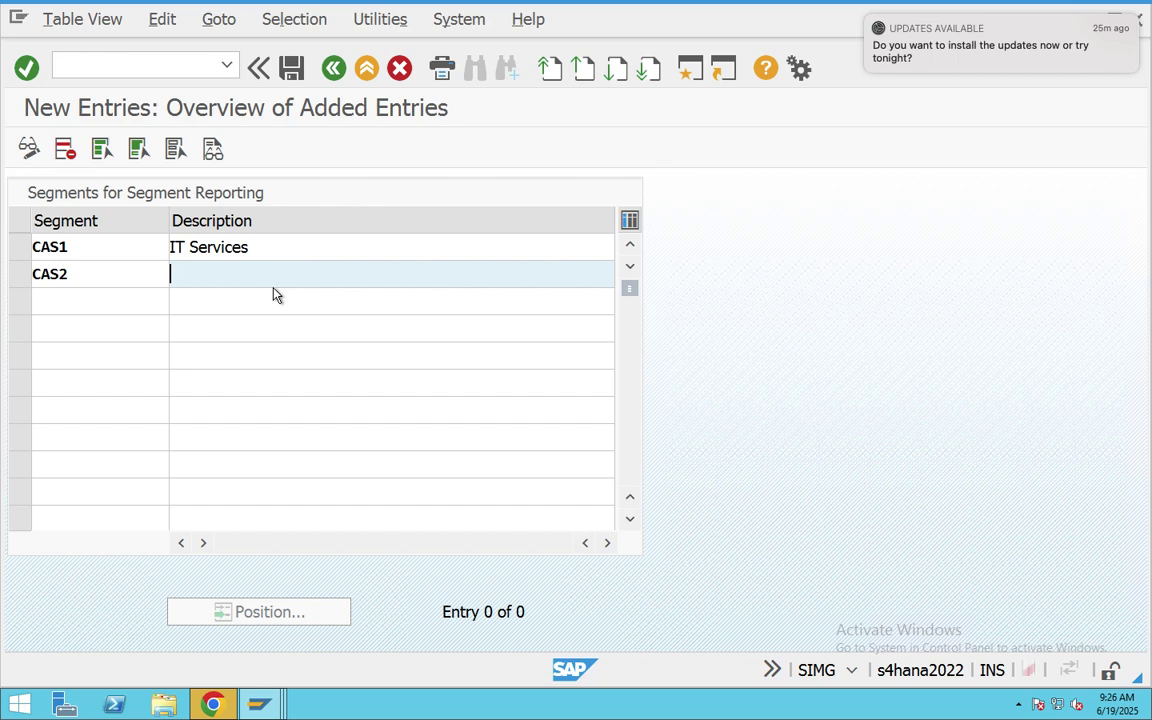
{"action": "type", "text": "Consul"}
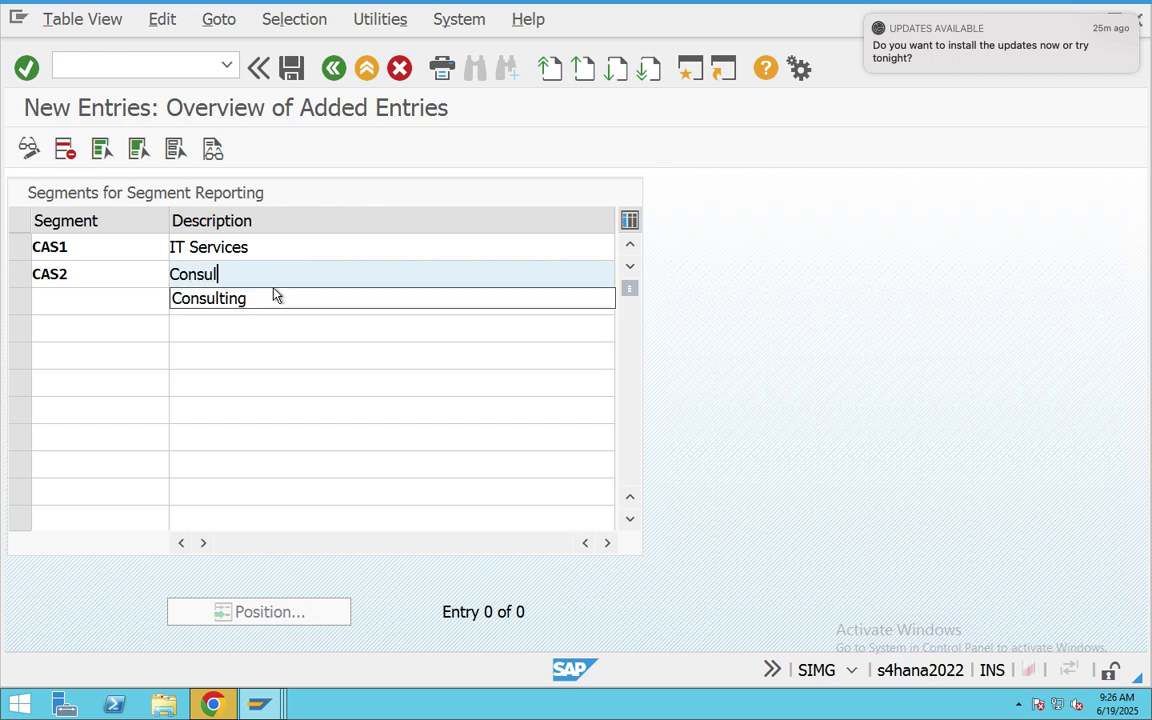
{"action": "type", "text": "ting Services"}
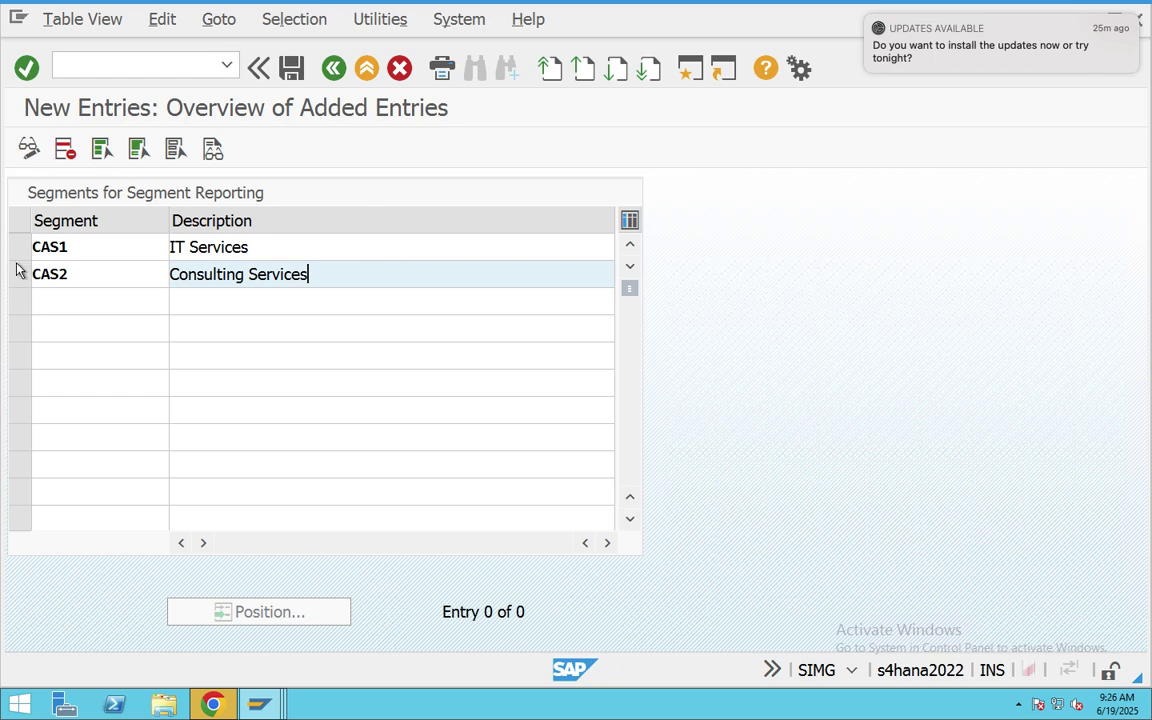
{"action": "left_click", "coordinate": [291, 67]}
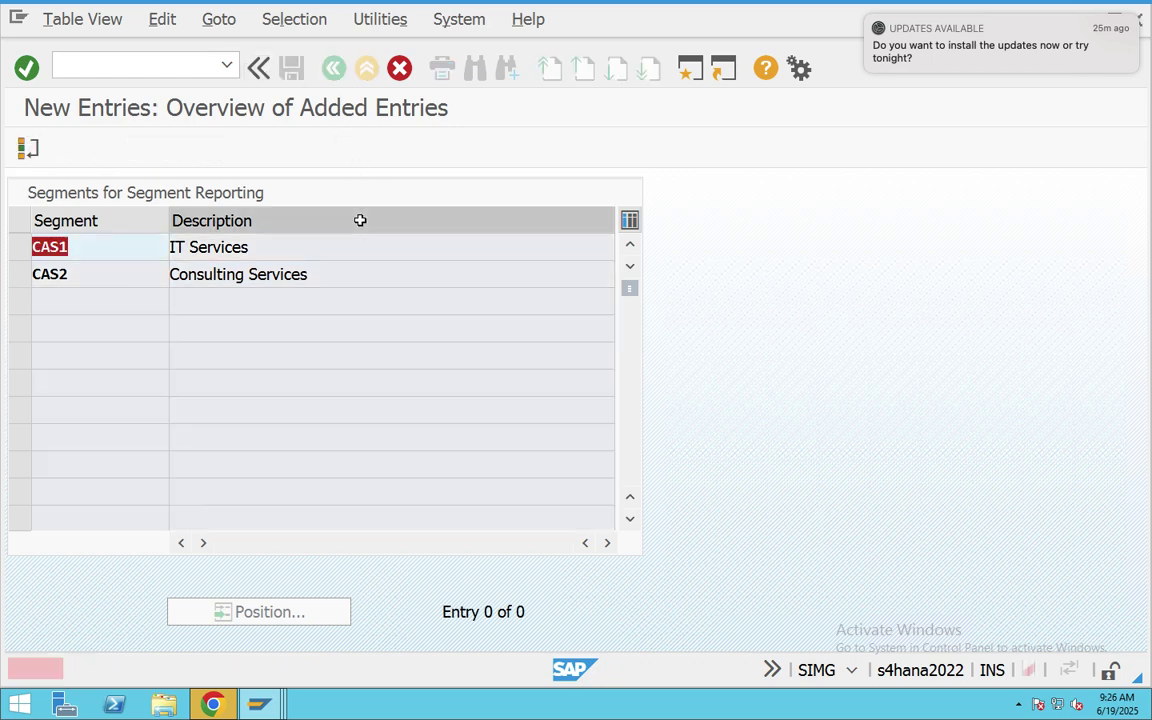
Step: Try CAP1 and CS1 as replacement keys for the IT Services segment
{"action": "left_click", "coordinate": [105, 254]}
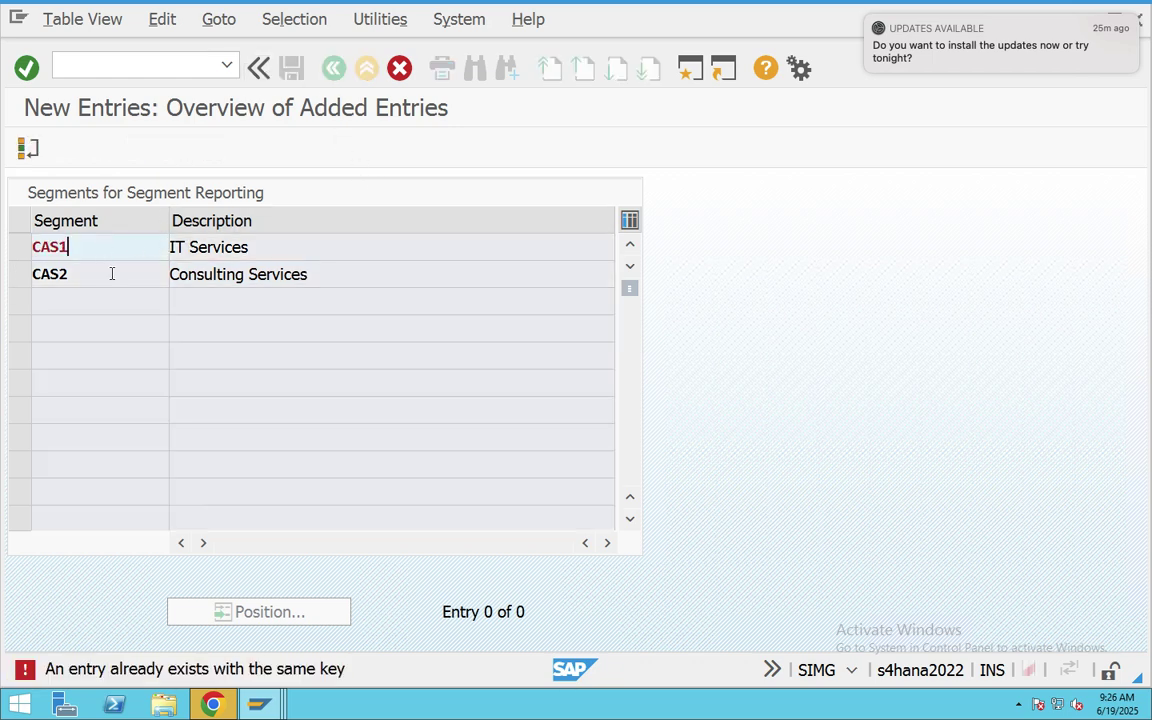
{"action": "key", "text": "BackSpace"}
{"action": "key", "text": "BackSpace"}
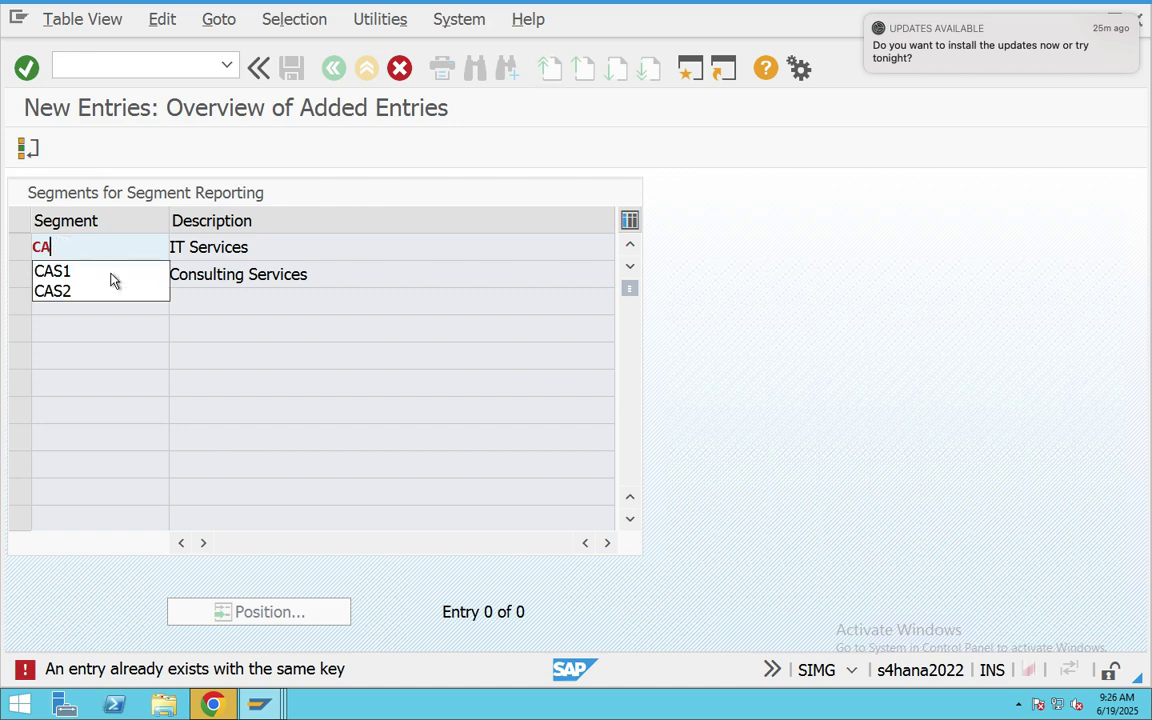
{"action": "type", "text": "P1"}
{"action": "key", "text": "Return"}
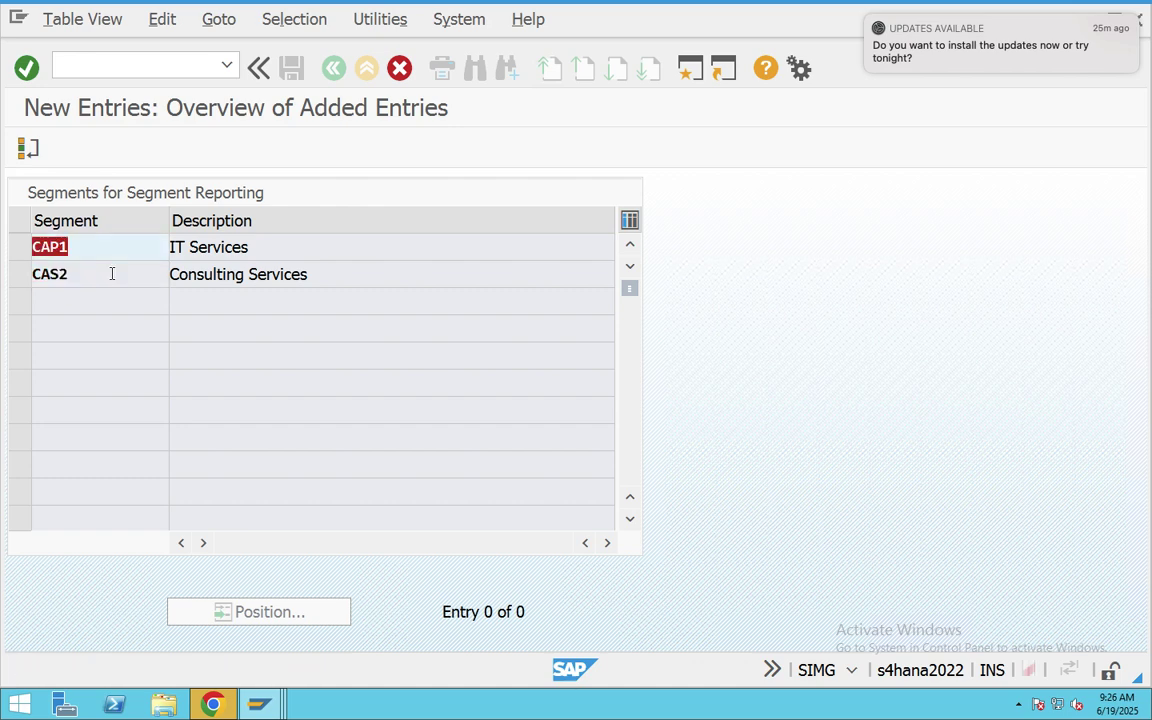
{"action": "left_click", "coordinate": [90, 249]}
{"action": "key", "text": "BackSpace"}
{"action": "key", "text": "BackSpace"}
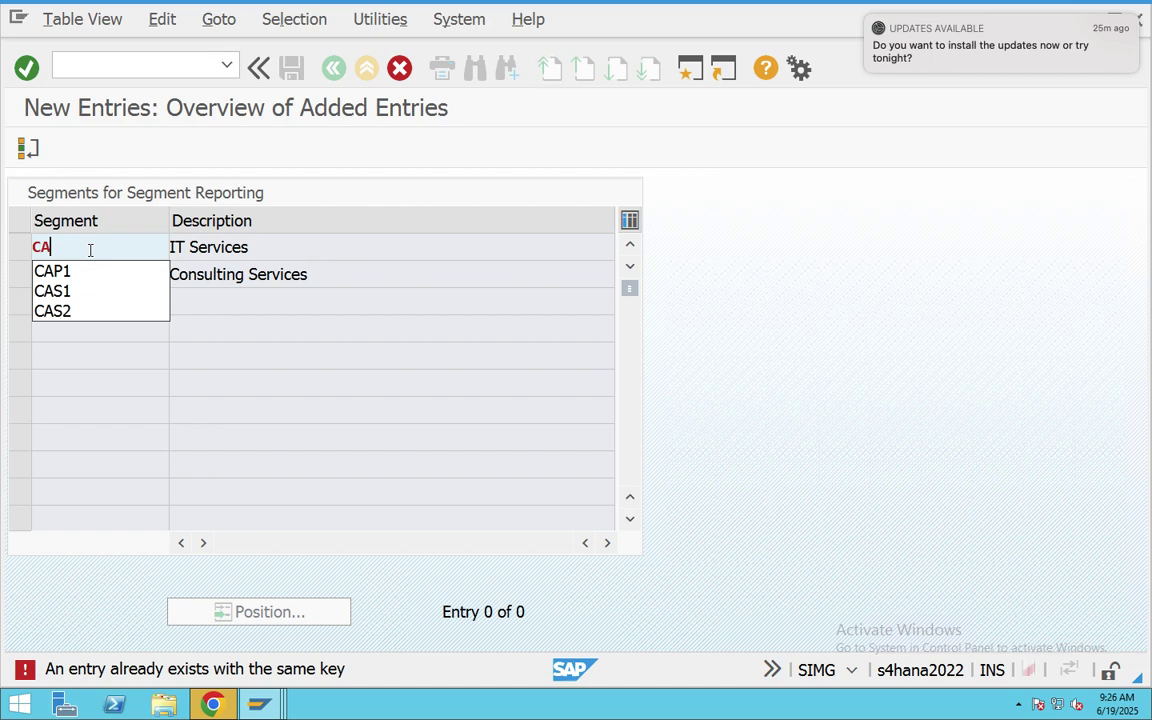
{"action": "key", "text": "BackSpace"}
{"action": "type", "text": "S1"}
{"action": "key", "text": "Return"}
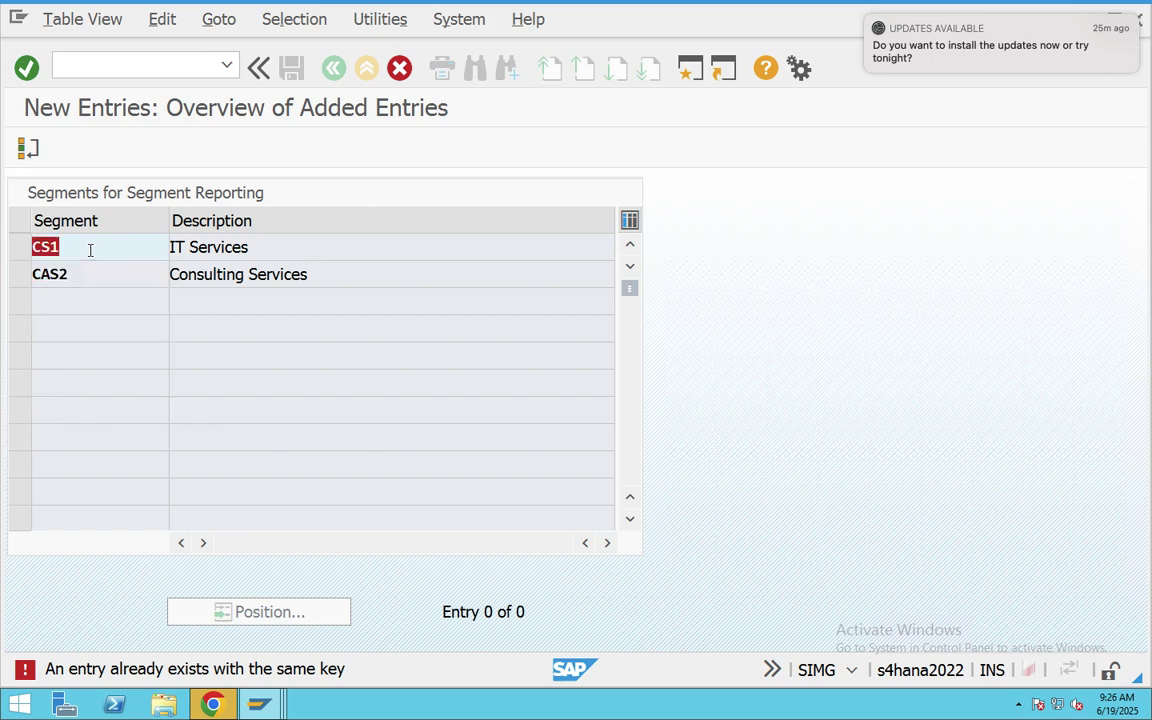
Step: Clear the key of the IT Services segment and try CAP1 again
{"action": "left_click", "coordinate": [90, 249]}
{"action": "key", "text": "BackSpace"}
{"action": "type", "text": "EG1"}
{"action": "key", "text": "BackSpace"}
{"action": "key", "text": "BackSpace"}
{"action": "key", "text": "BackSpace"}
{"action": "key", "text": "BackSpace"}
{"action": "key", "text": "BackSpace"}
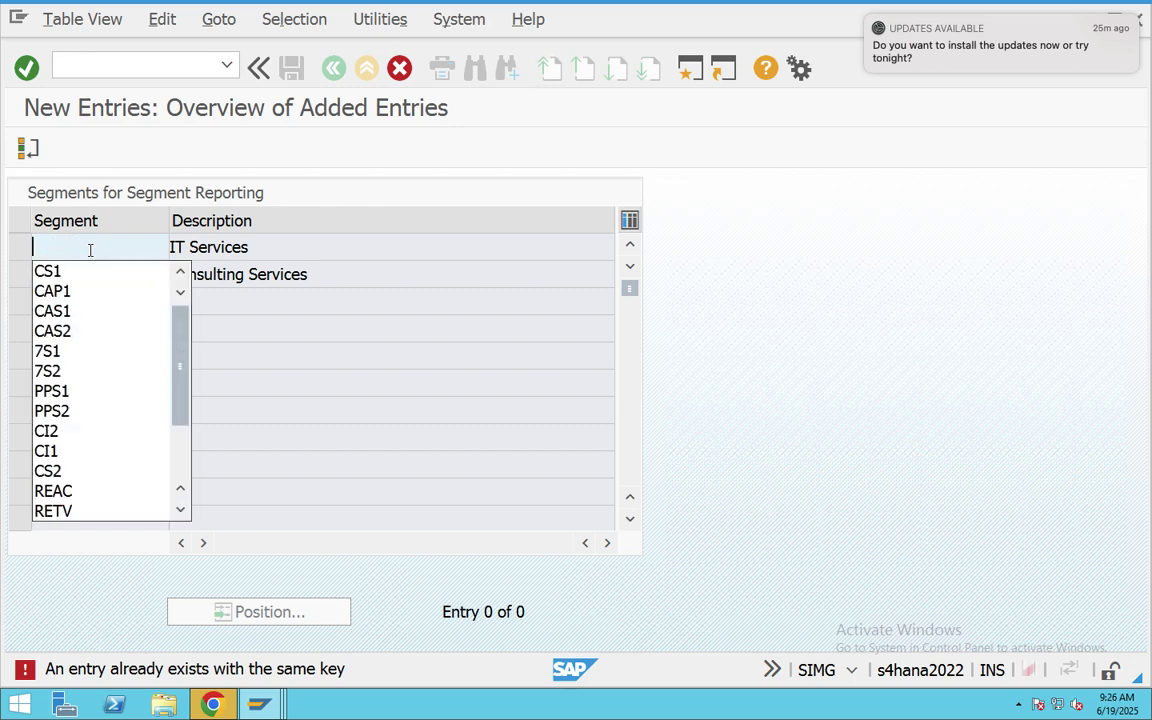
{"action": "type", "text": "CA"}
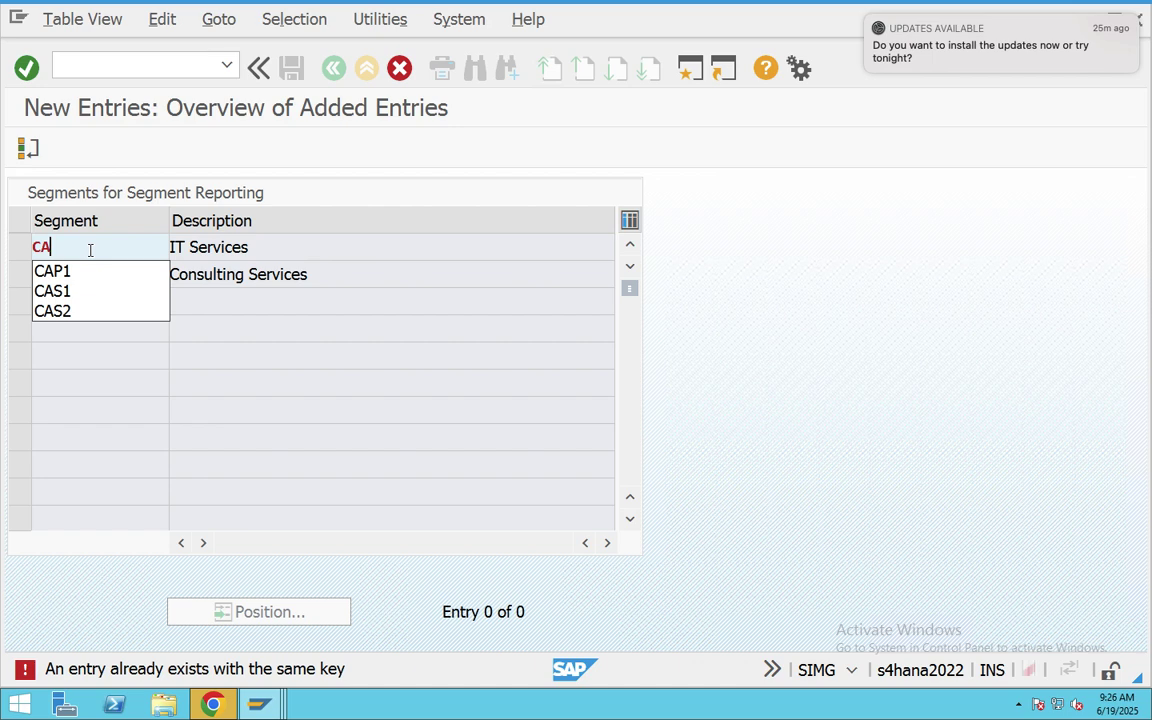
{"action": "type", "text": "P"}
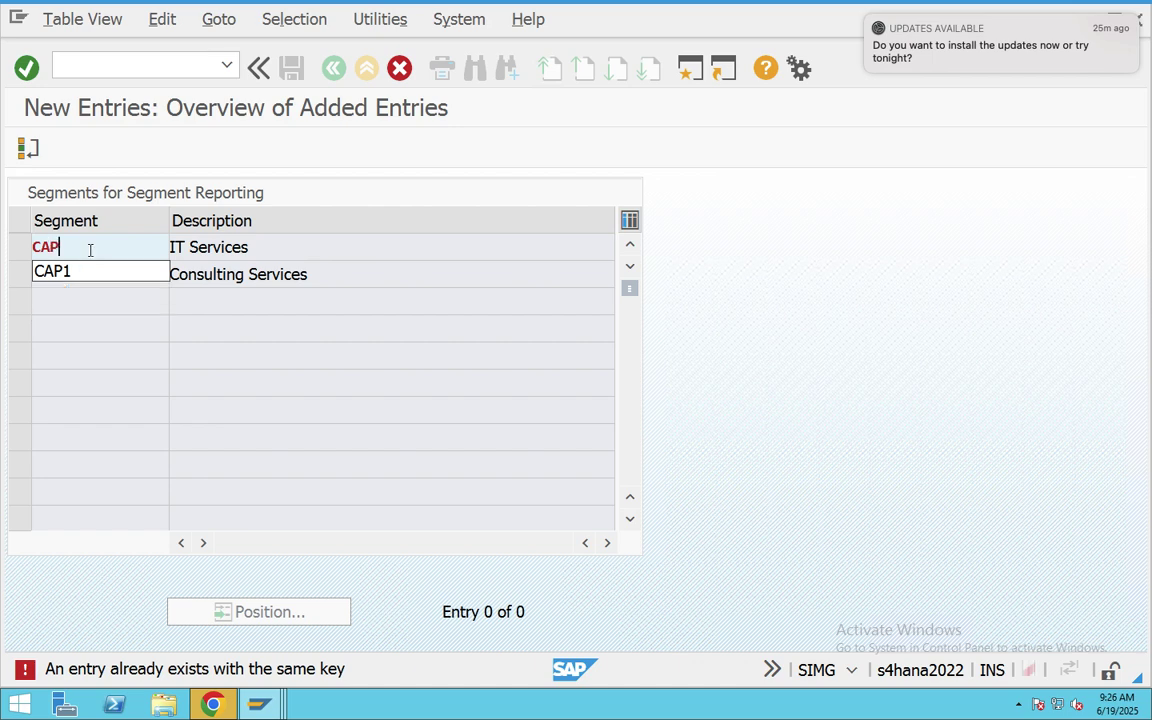
{"action": "type", "text": "1"}
{"action": "key", "text": "Return"}
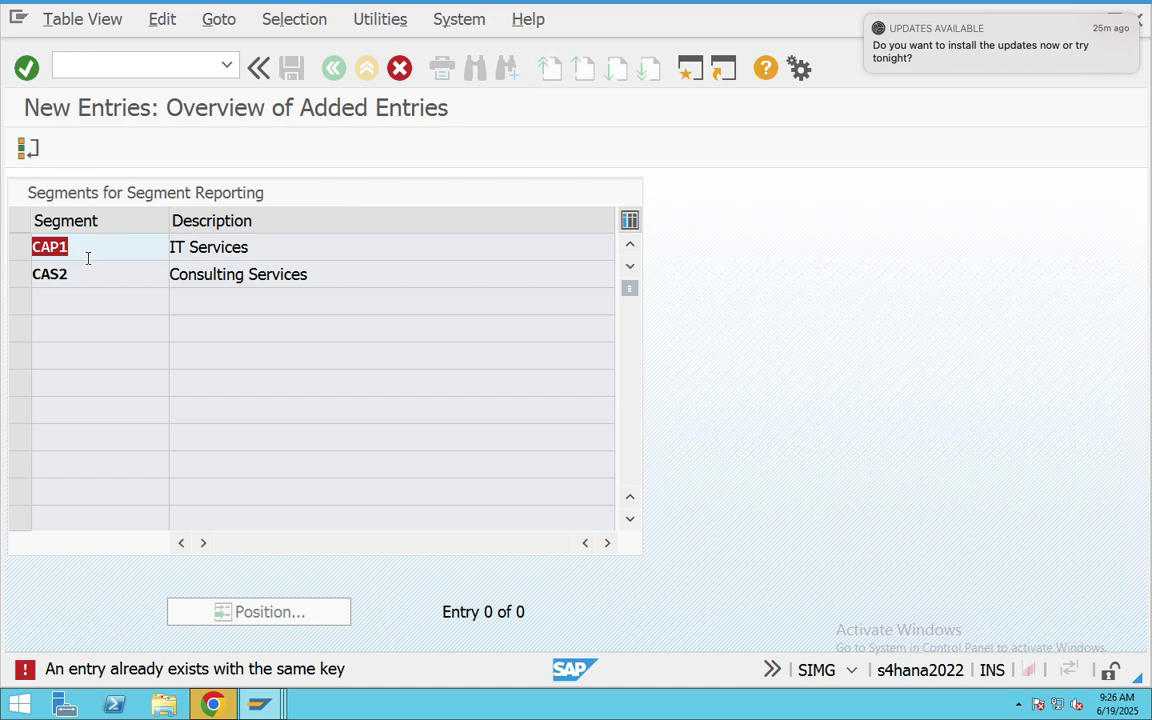
Step: Set the IT Services segment key to CAPI and the Consulting Services segment key to CAPC
{"action": "left_click", "coordinate": [88, 258]}
{"action": "key", "text": "BackSpace"}
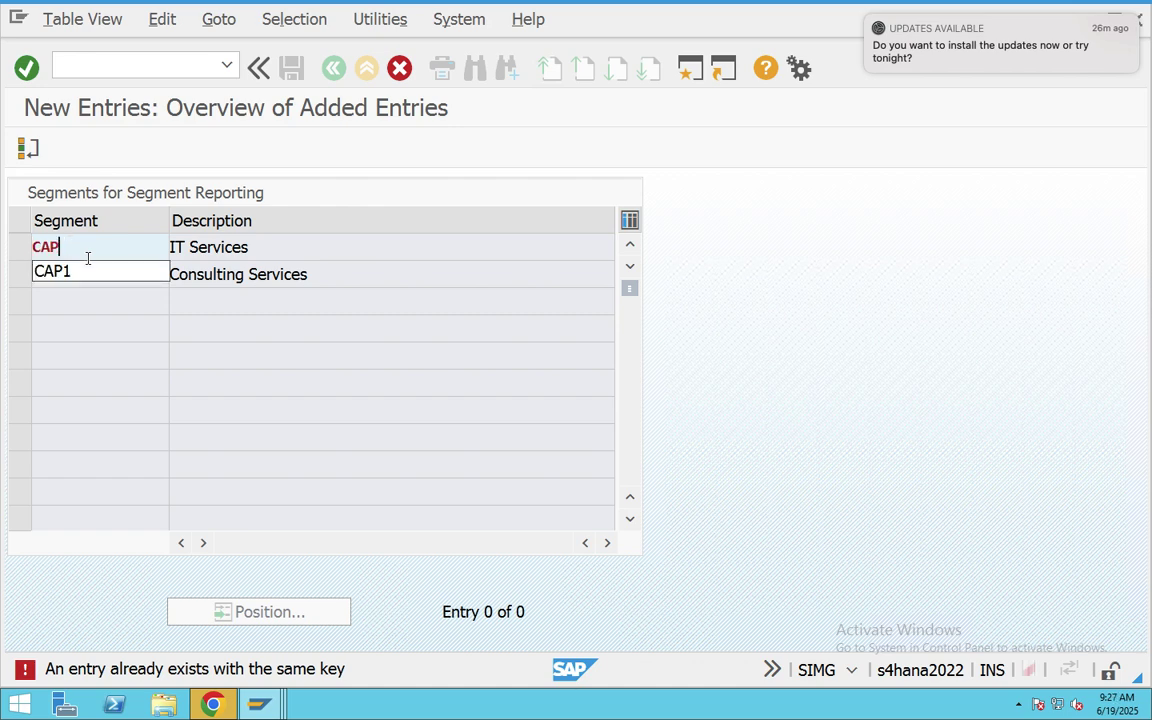
{"action": "type", "text": "I"}
{"action": "key", "text": "Return"}
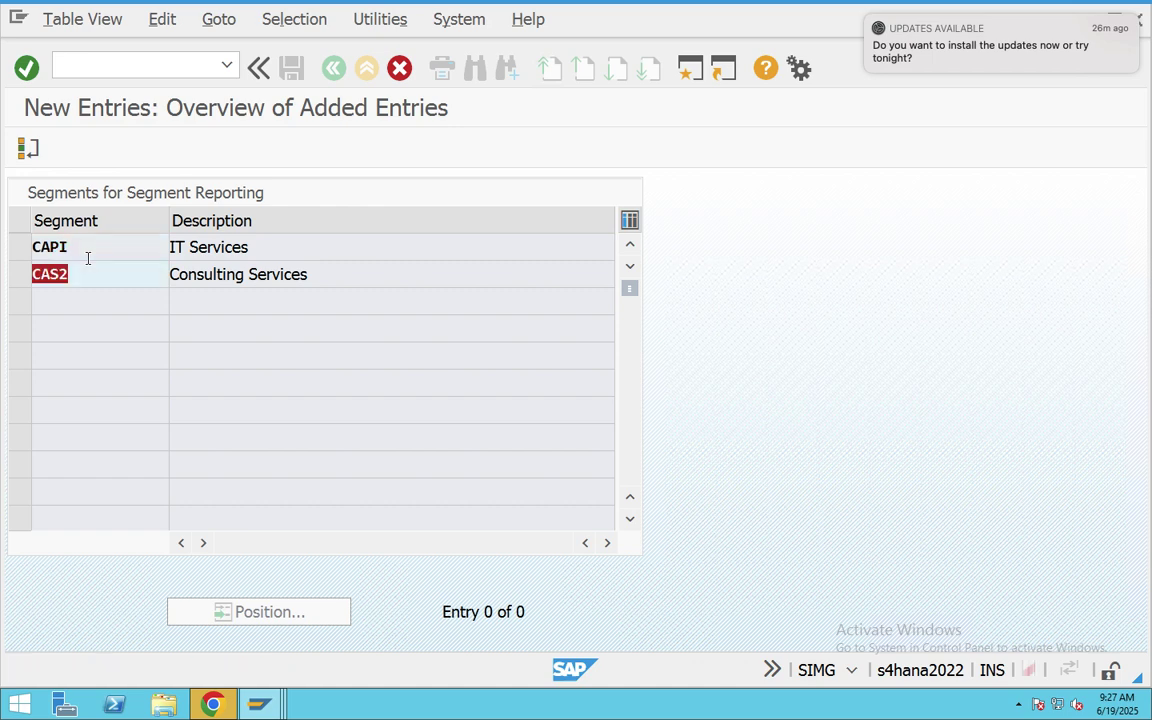
{"action": "type", "text": "CAPC"}
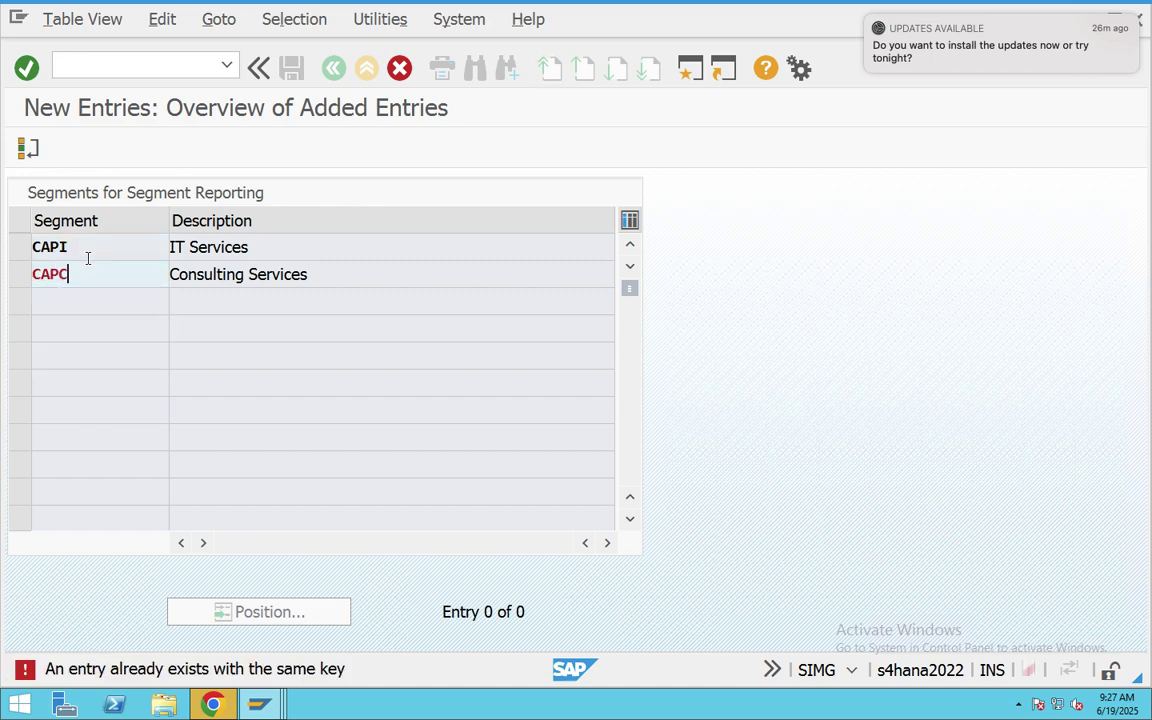
{"action": "key", "text": "Return"}
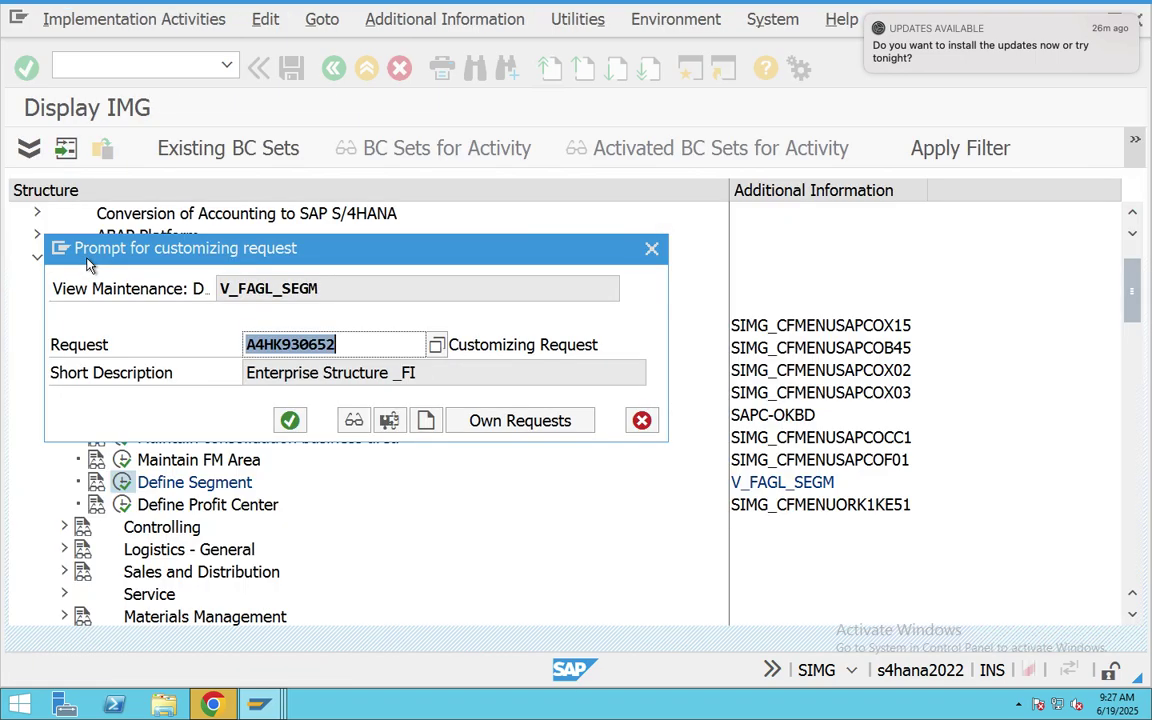
Step: Save the two segments under the customizing request Enterprise Structure _FI and return to the IMG structure
{"action": "left_click", "coordinate": [289, 421]}
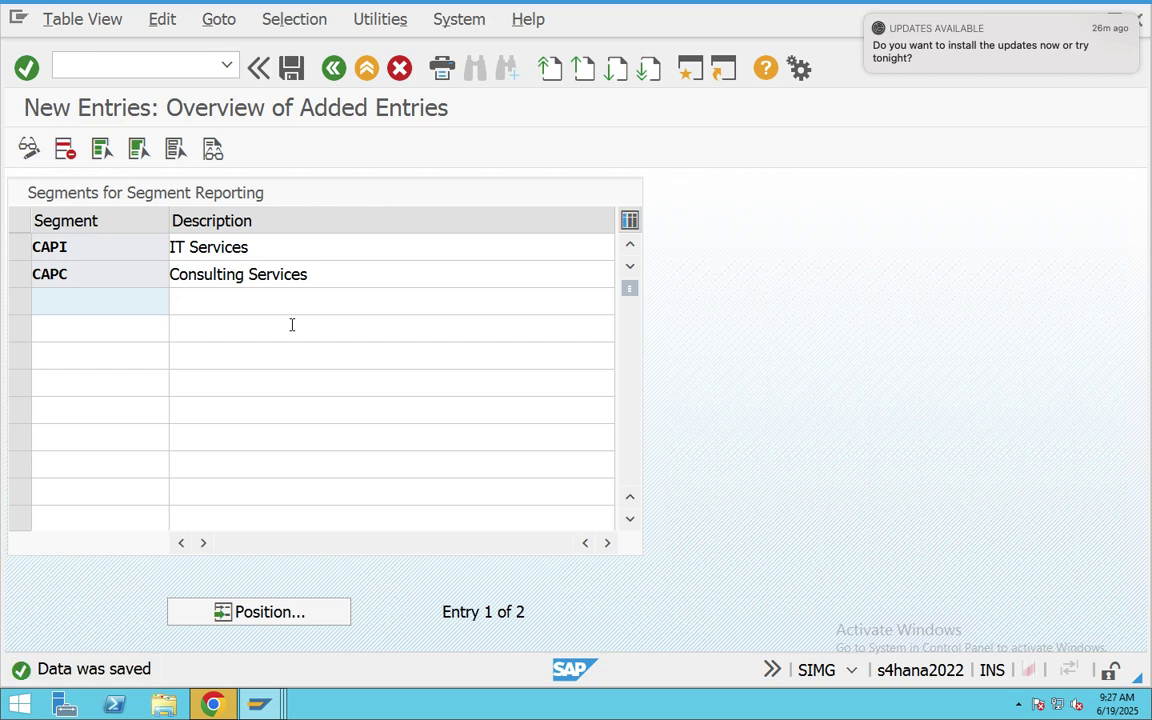
{"action": "left_click", "coordinate": [337, 82]}
{"action": "left_click", "coordinate": [337, 82]}
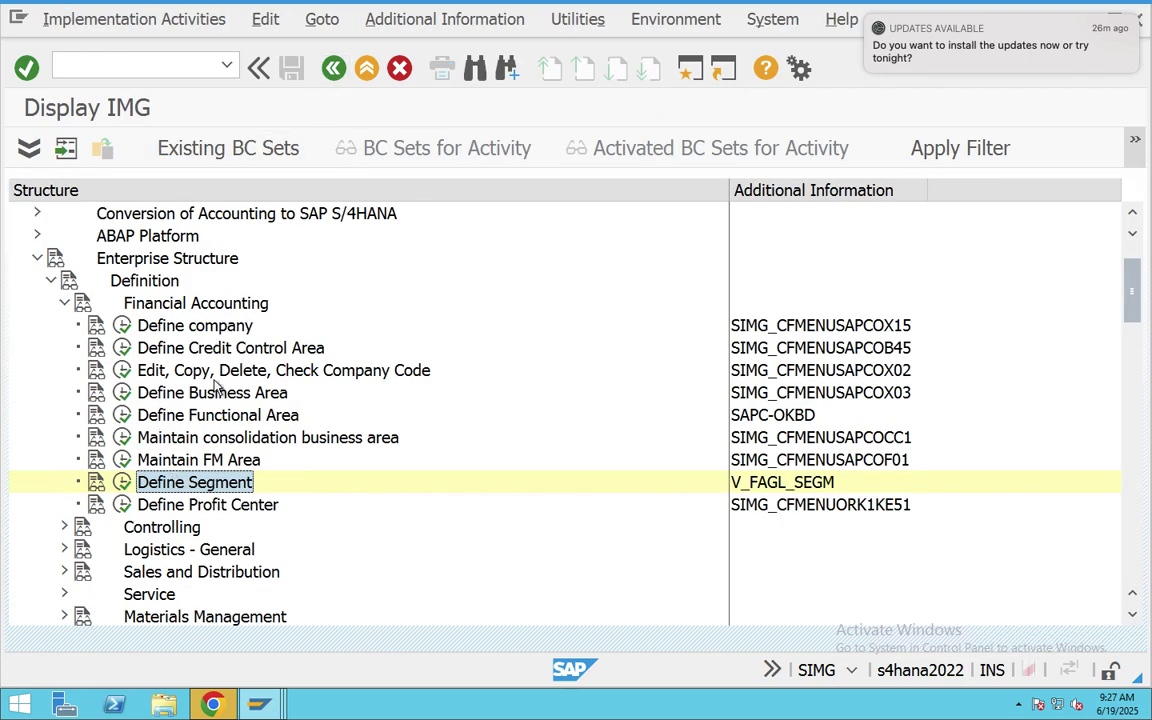
Step: Open the functional area definition under Financial Accounting
{"action": "left_click", "coordinate": [250, 418]}
{"action": "left_click", "coordinate": [745, 414]}
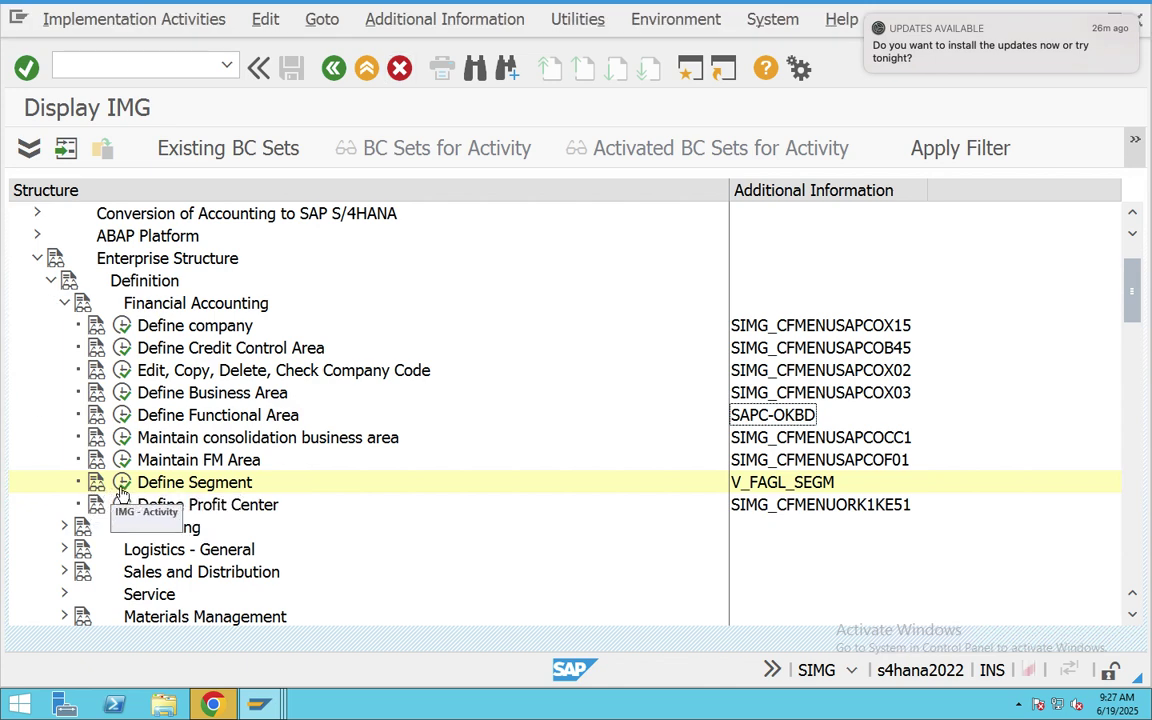
{"action": "left_click", "coordinate": [124, 416]}
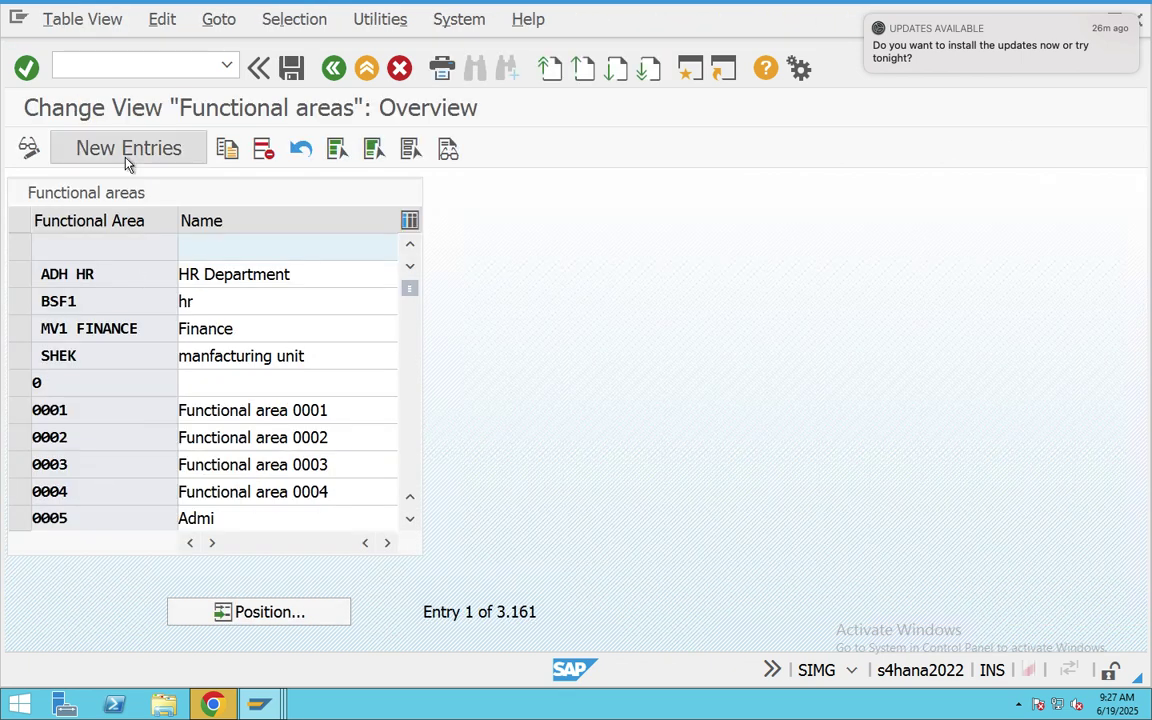
Step: Create three new functional area entries with the keys CAPGHR, CAPGSALES and CAPGPRoduction
{"action": "left_click", "coordinate": [127, 160]}
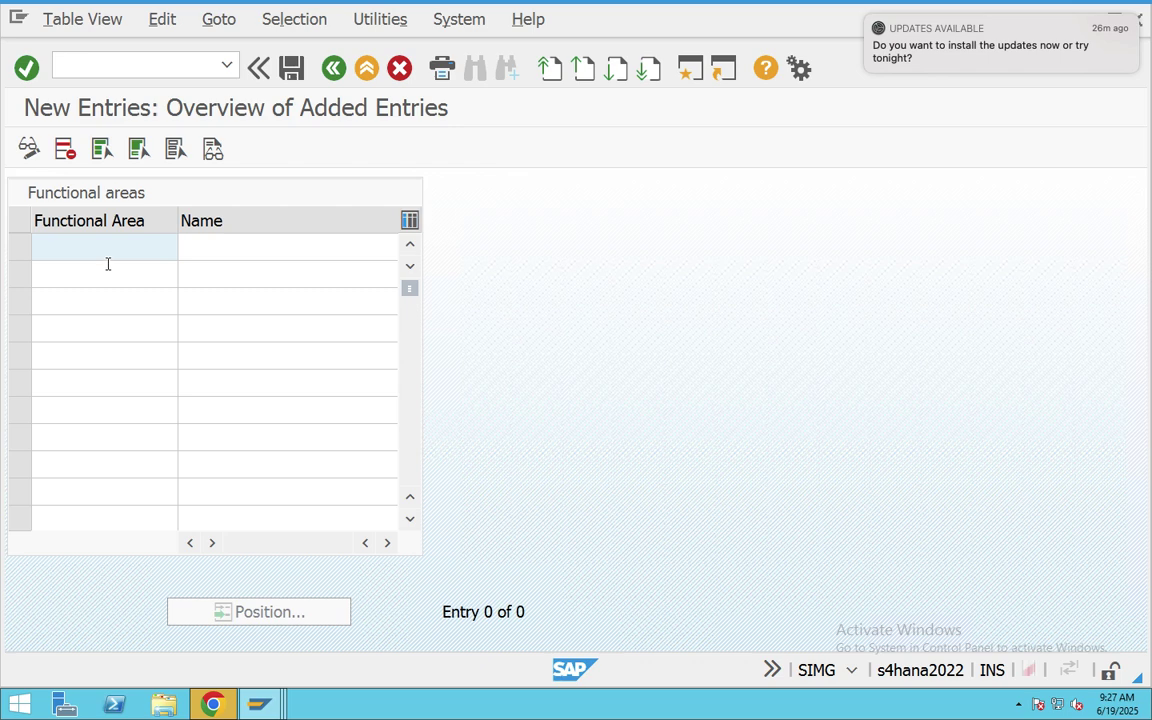
{"action": "type", "text": "CAPGHR"}
{"action": "left_click", "coordinate": [80, 278]}
{"action": "type", "text": "CAPG"}
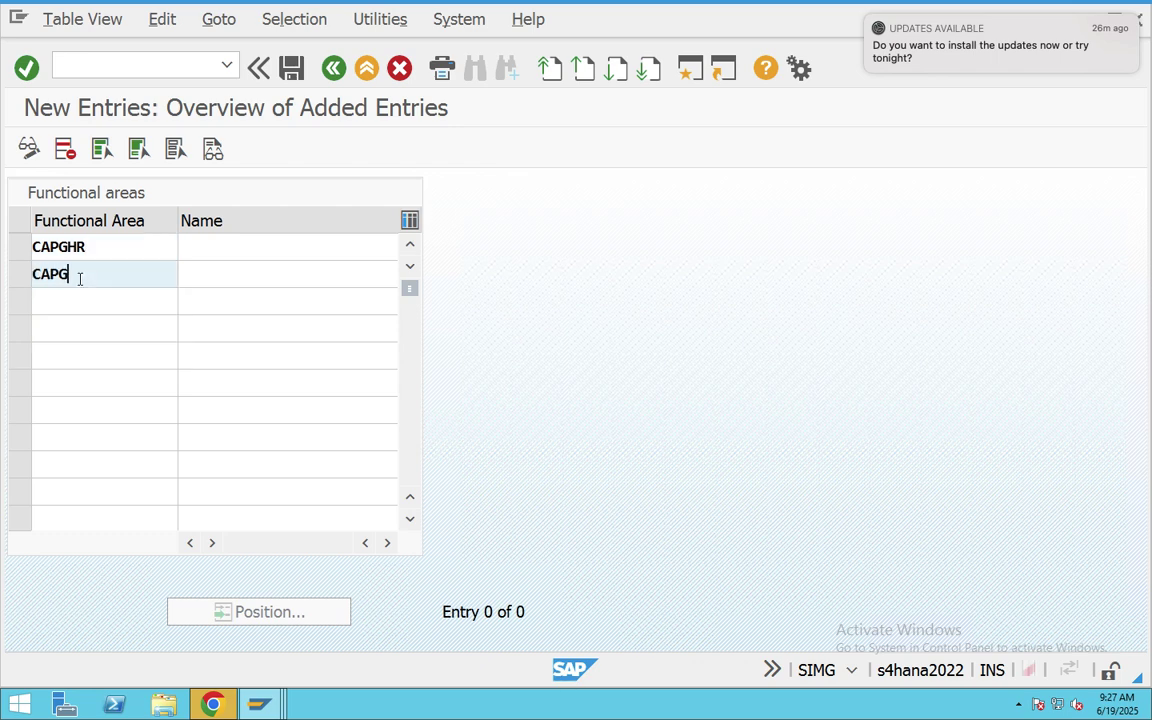
{"action": "type", "text": "SALES"}
{"action": "left_click", "coordinate": [72, 292]}
{"action": "type", "text": "CAPG"}
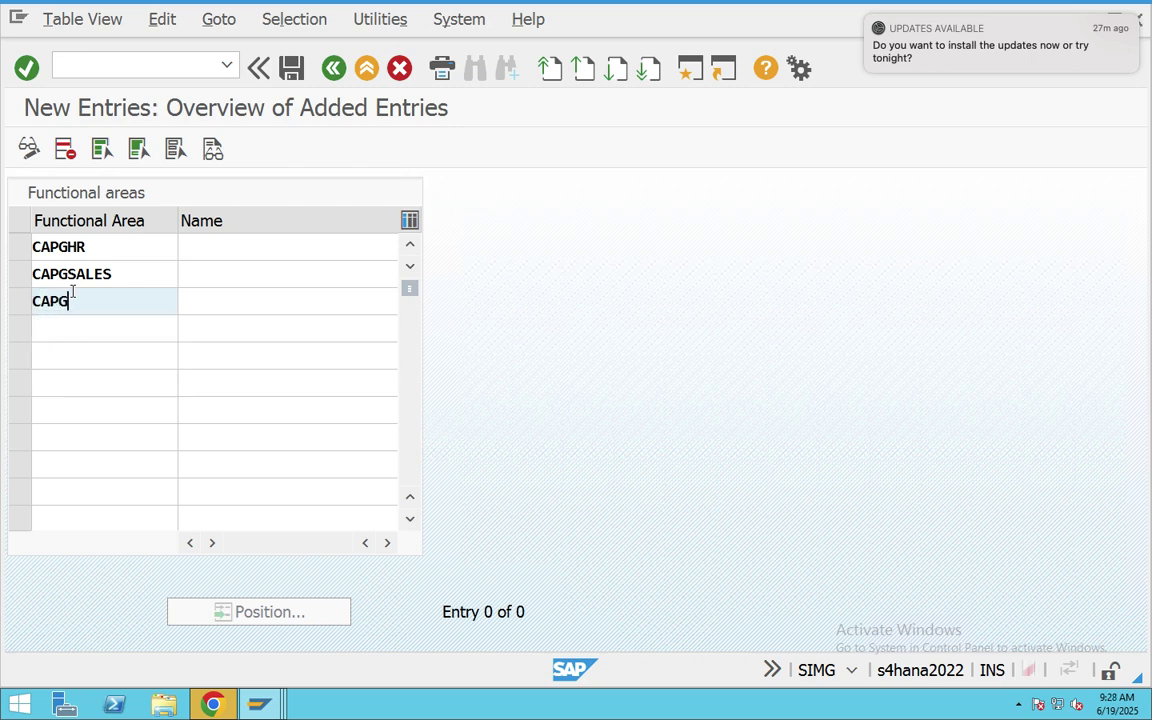
{"action": "type", "text": "PRoduction"}
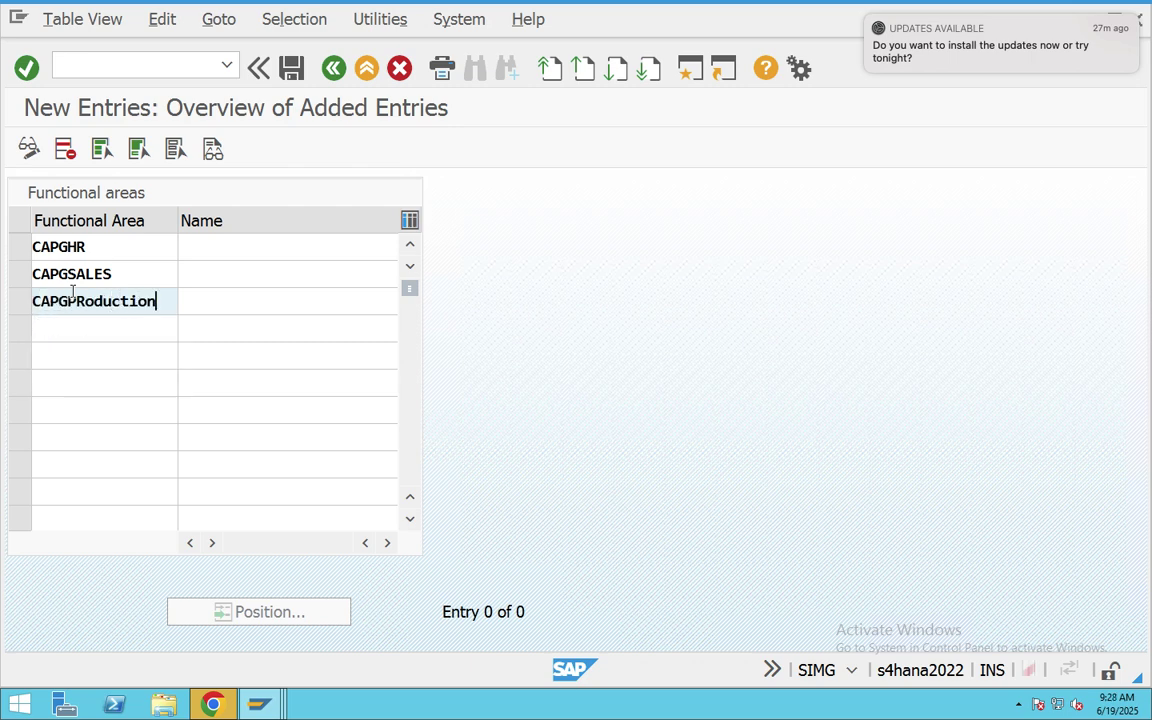
Step: Name the three new functional areas Human Resourse, Sales and Production, in that order
{"action": "left_click", "coordinate": [203, 252]}
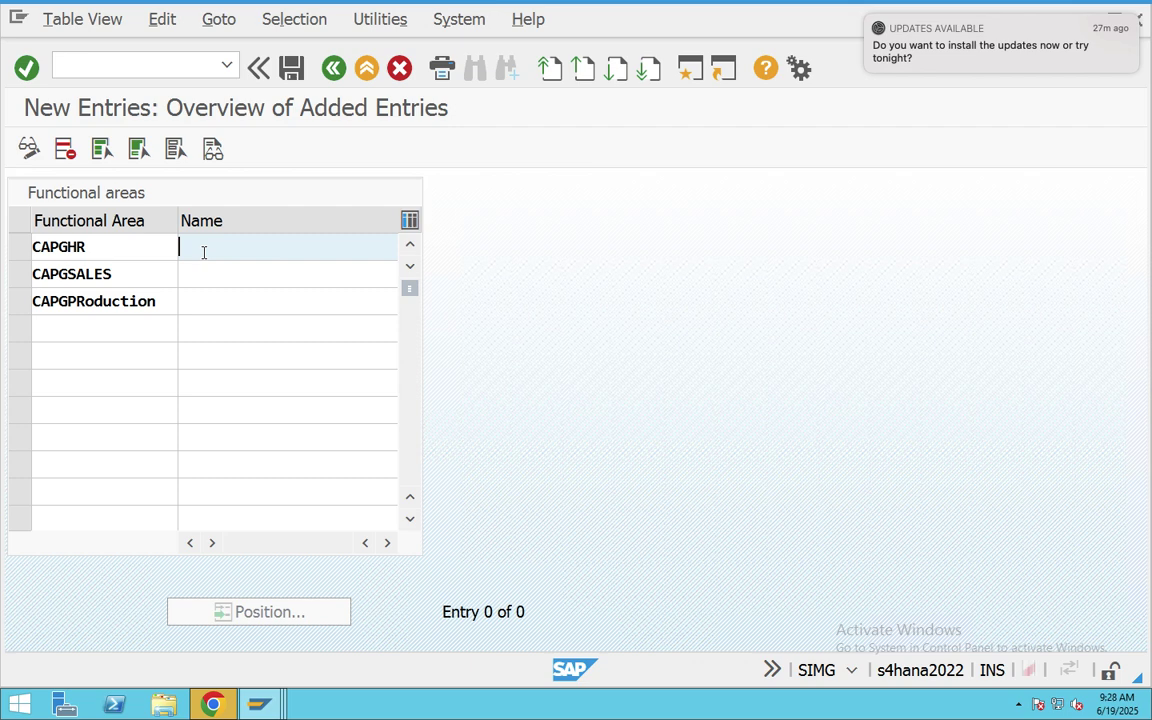
{"action": "type", "text": "HR"}
{"action": "key", "text": "BackSpace"}
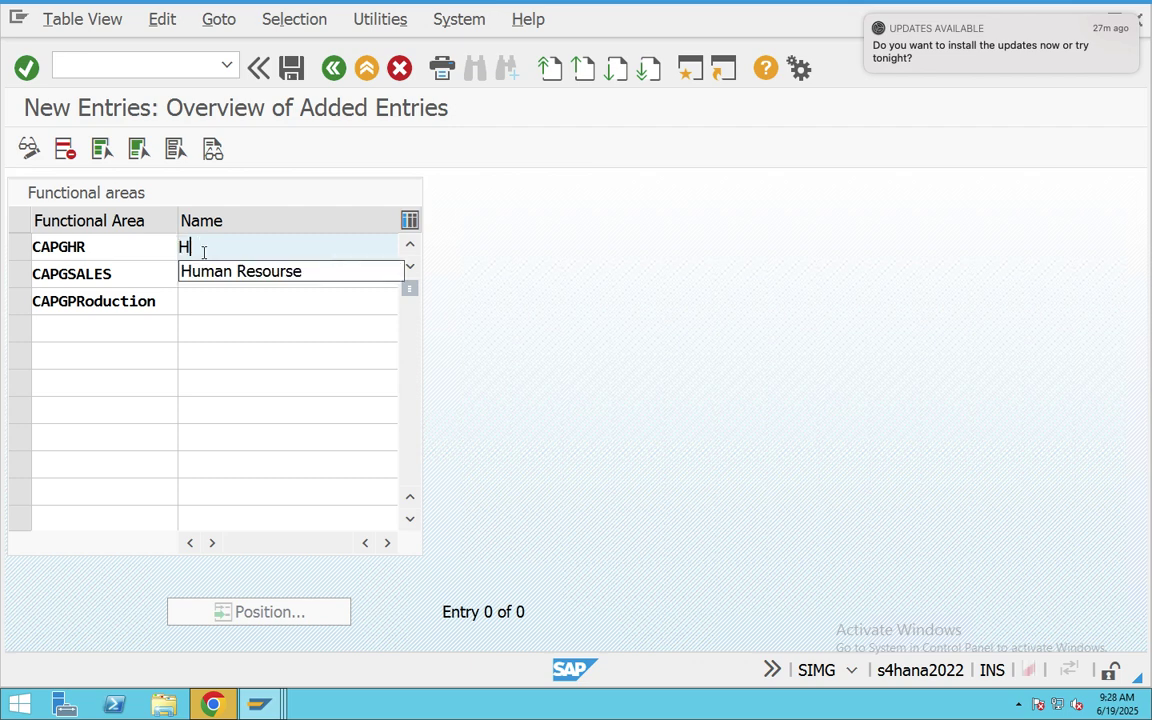
{"action": "left_click", "coordinate": [257, 270]}
{"action": "left_click", "coordinate": [263, 270]}
{"action": "type", "text": "Sales"}
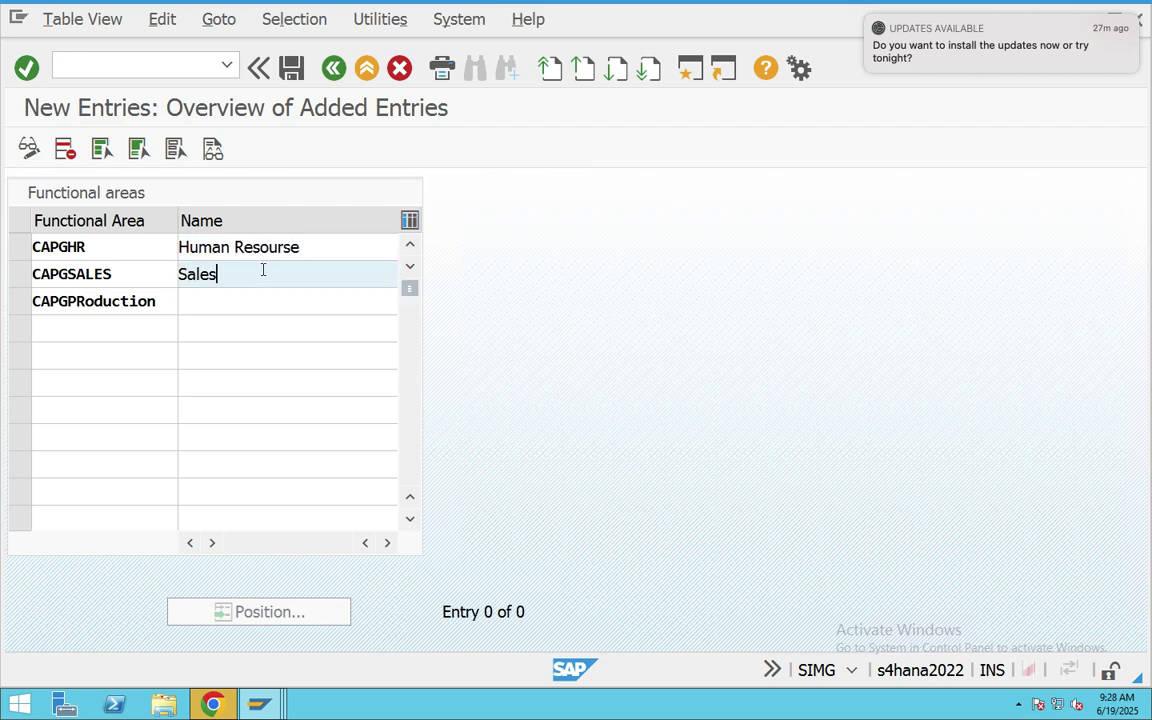
{"action": "left_click", "coordinate": [247, 296]}
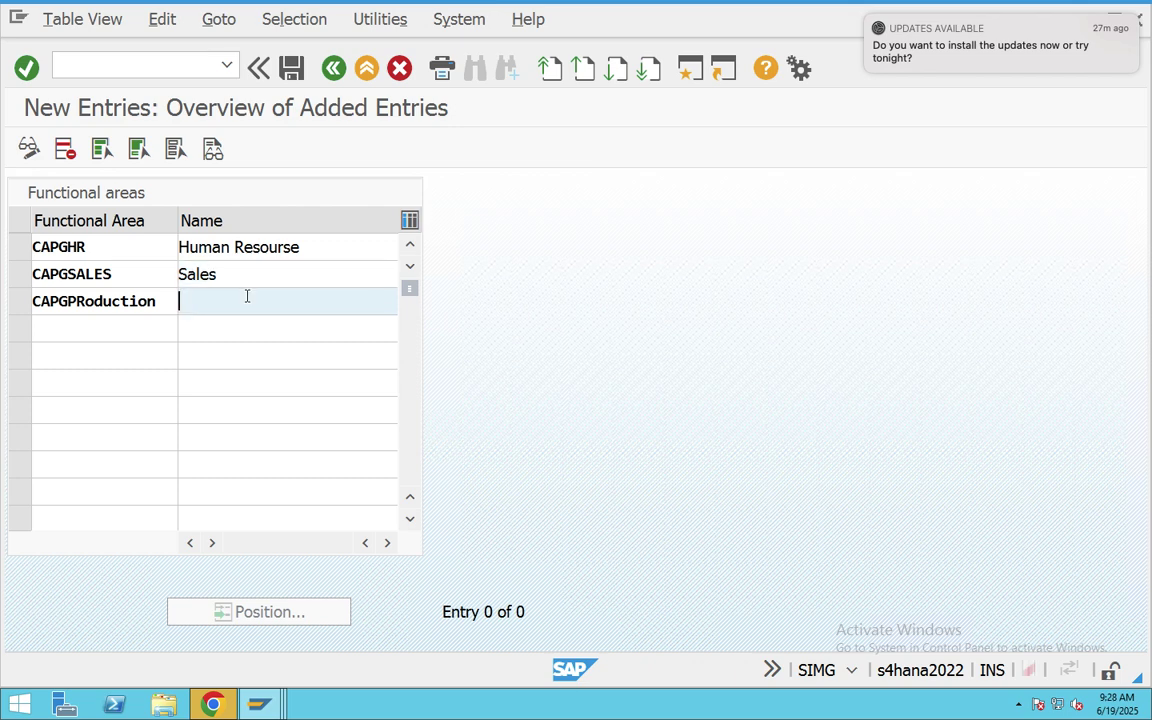
{"action": "type", "text": "p"}
{"action": "key", "text": "BackSpace"}
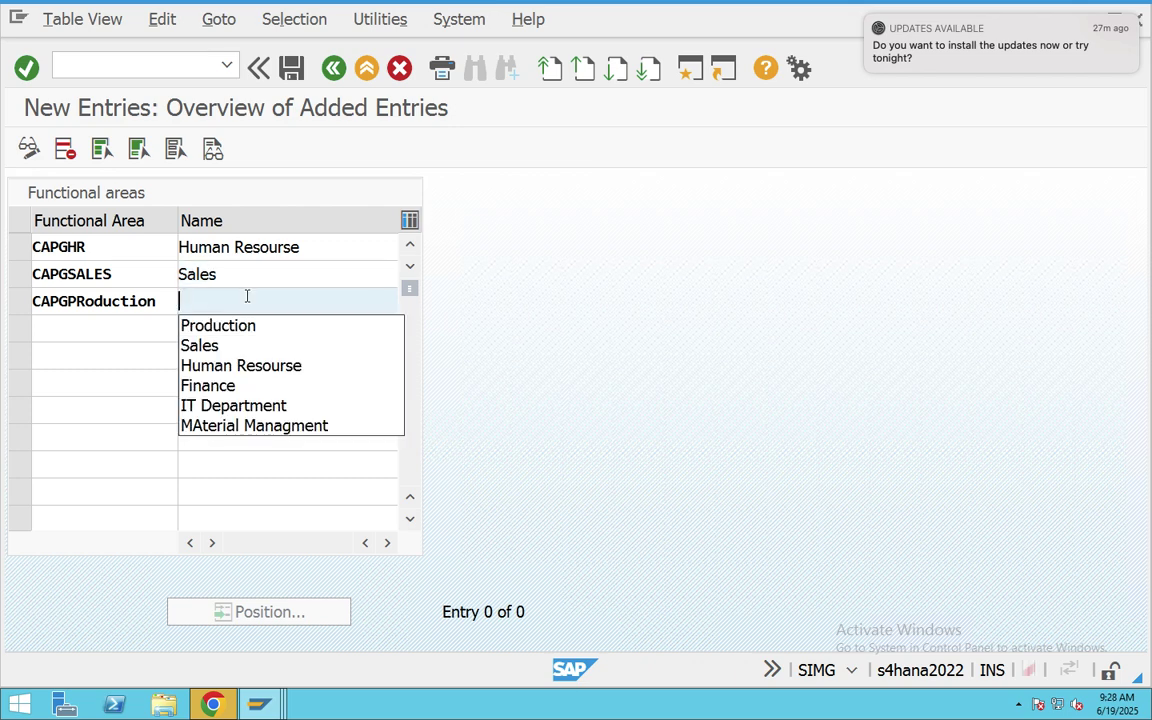
{"action": "left_click", "coordinate": [244, 326]}
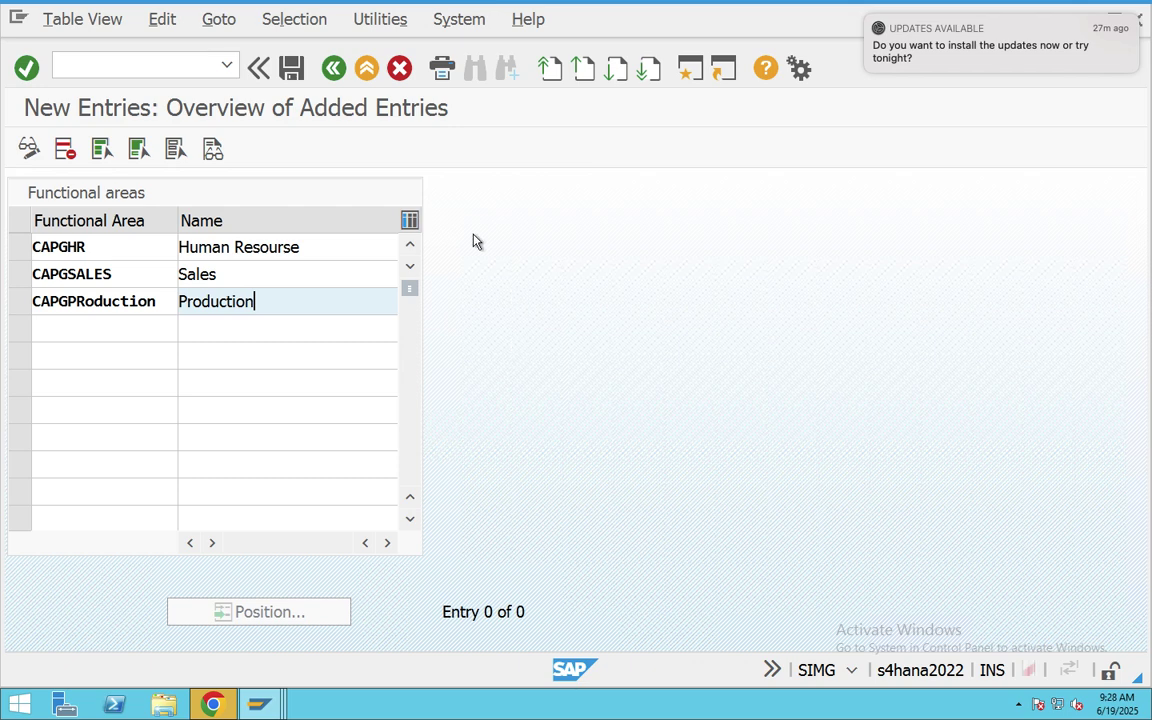
Step: Save the functional areas under the customizing request Enterprise Structure _FI and return to the IMG structure
{"action": "left_click", "coordinate": [291, 67]}
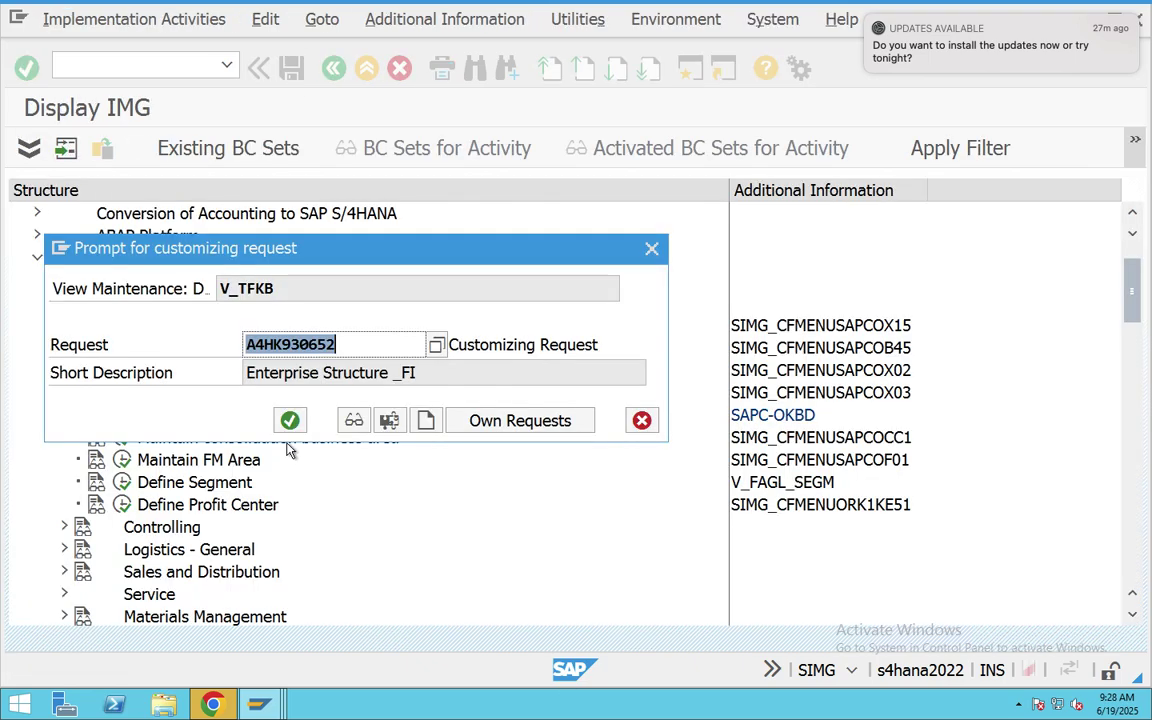
{"action": "left_click", "coordinate": [289, 420]}
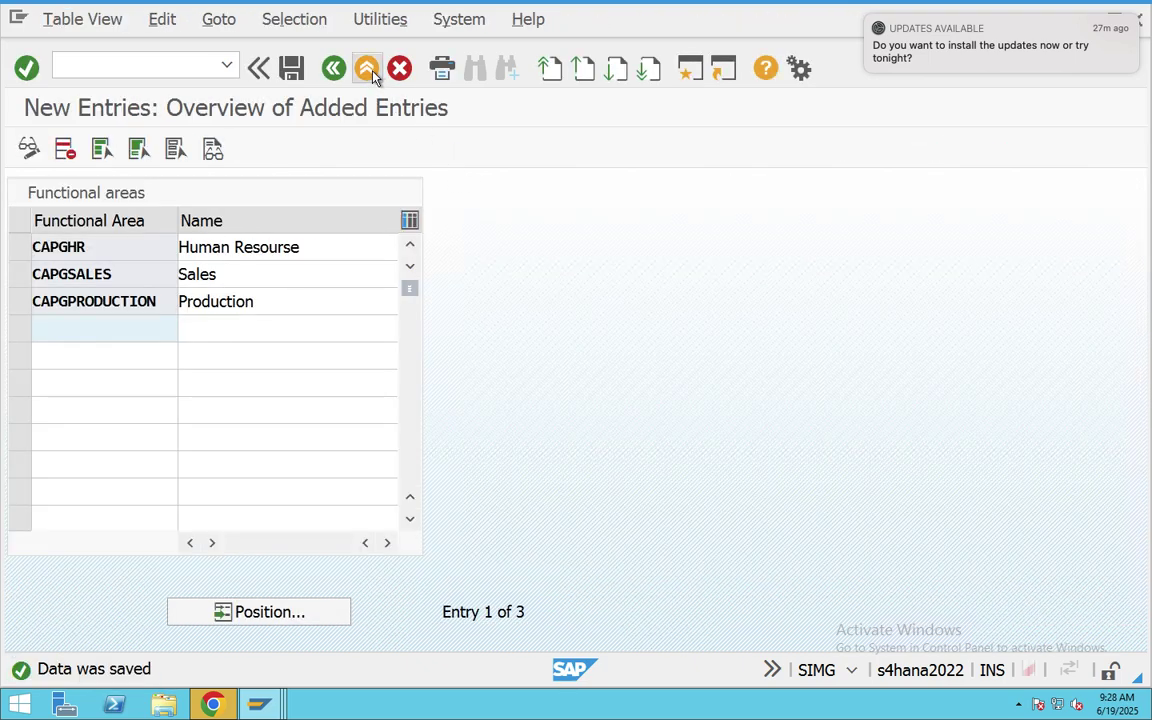
{"action": "left_click", "coordinate": [335, 67]}
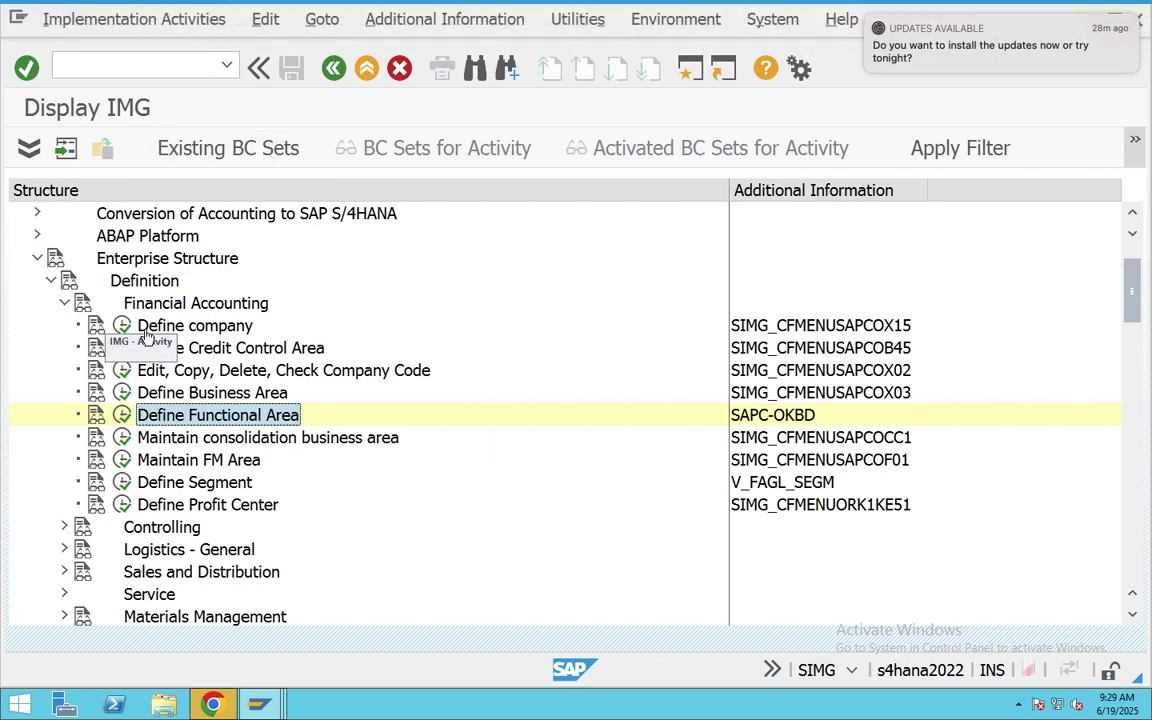
Step: Show a blank new-entries view for business areas through transaction OX03, starting from and returning to SAP Easy Access
{"action": "left_click", "coordinate": [333, 68]}
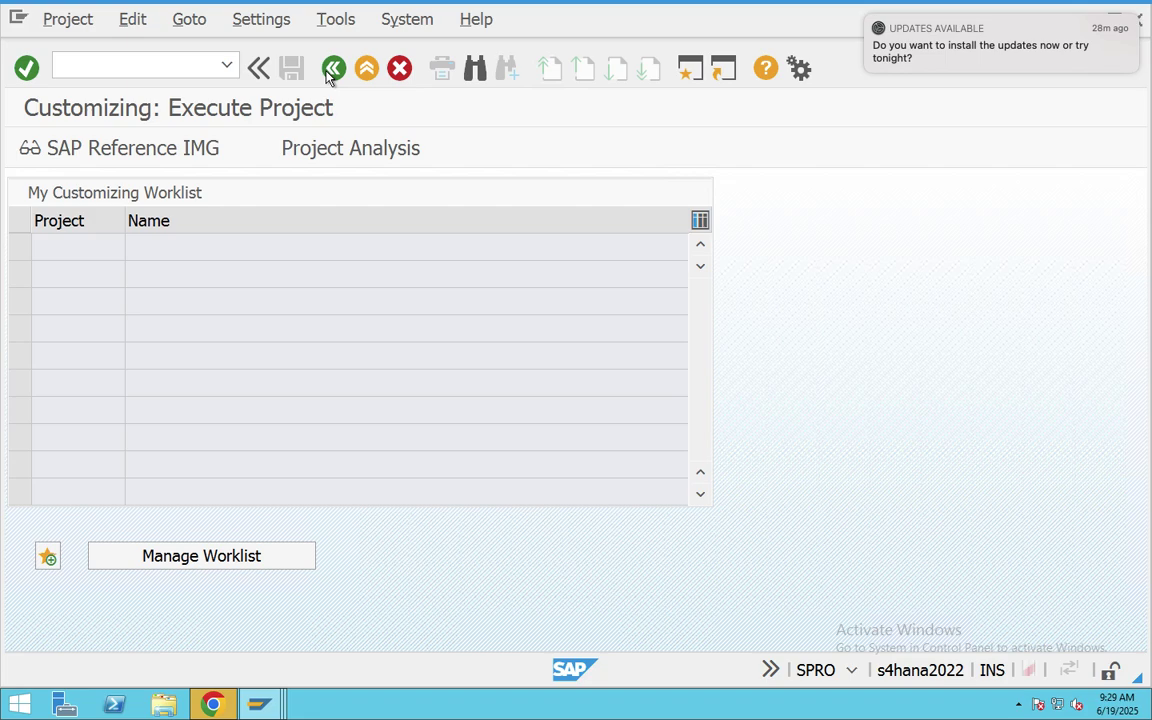
{"action": "left_click", "coordinate": [333, 68]}
{"action": "type", "text": "o"}
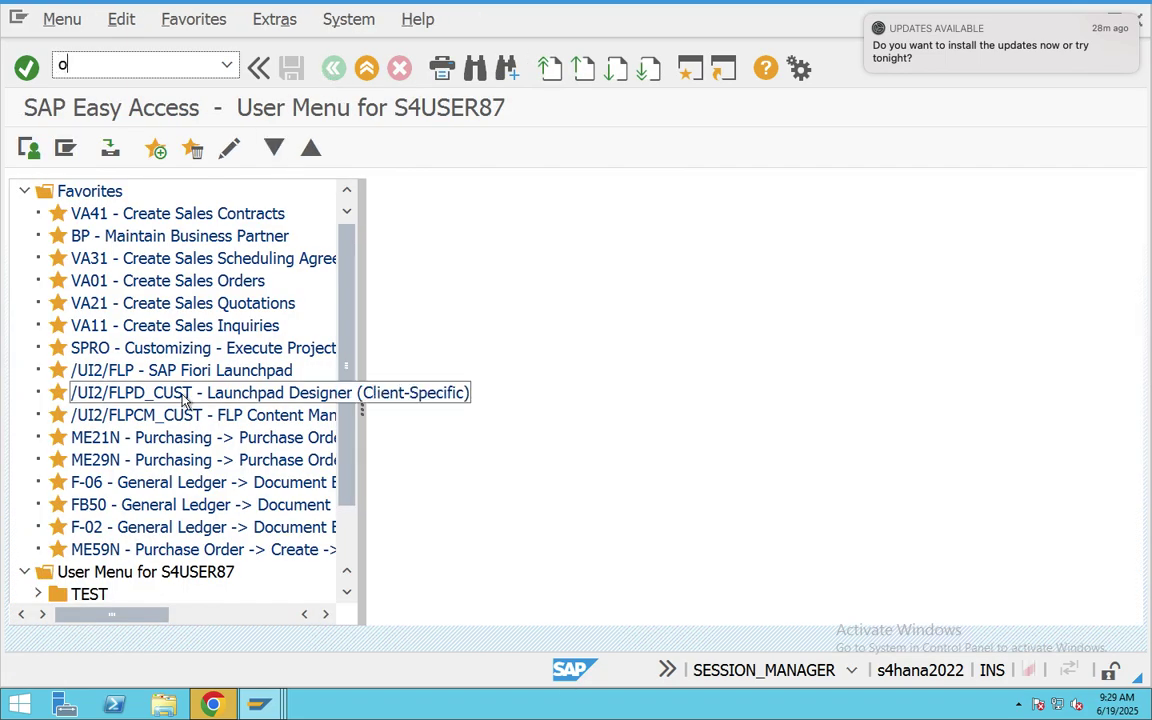
{"action": "type", "text": "c"}
{"action": "key", "text": "BackSpace"}
{"action": "type", "text": "x03"}
{"action": "key", "text": "Return"}
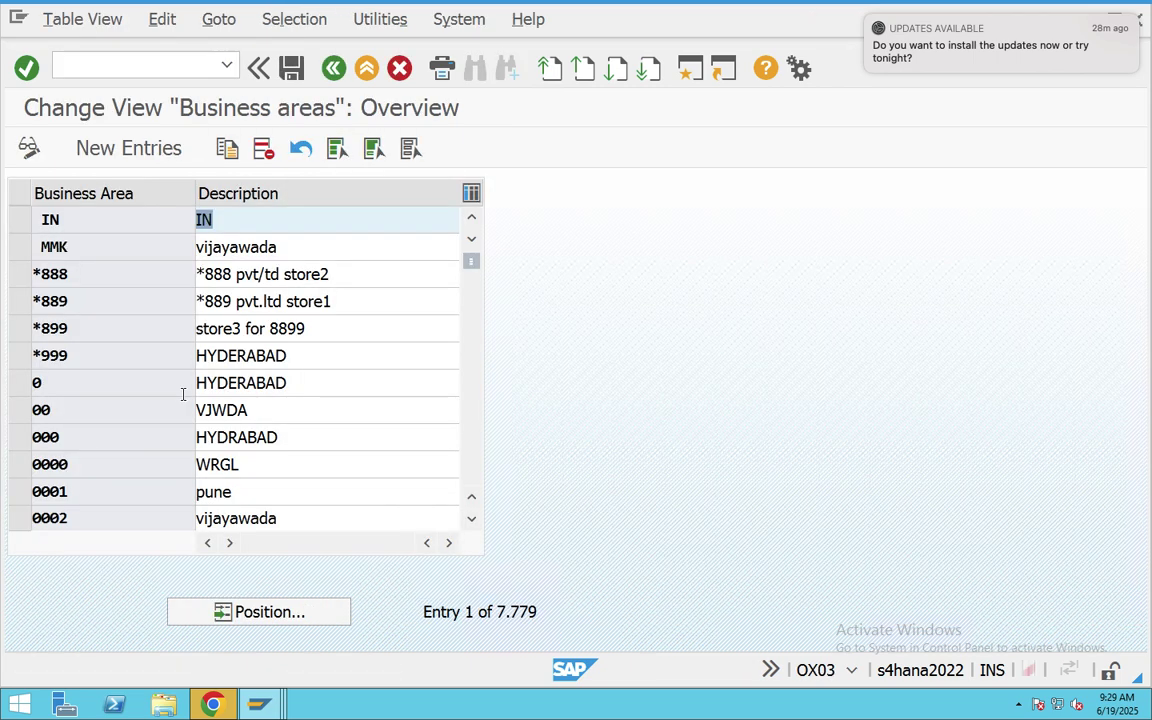
{"action": "left_click", "coordinate": [110, 151]}
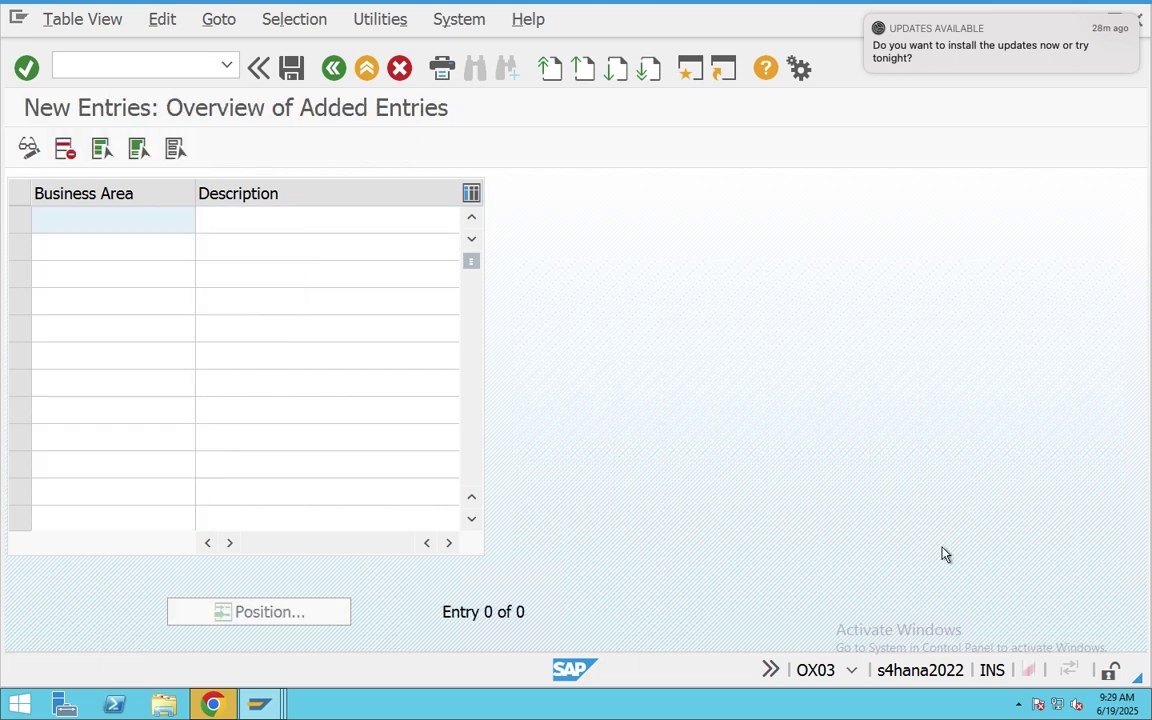
{"action": "left_click", "coordinate": [157, 70]}
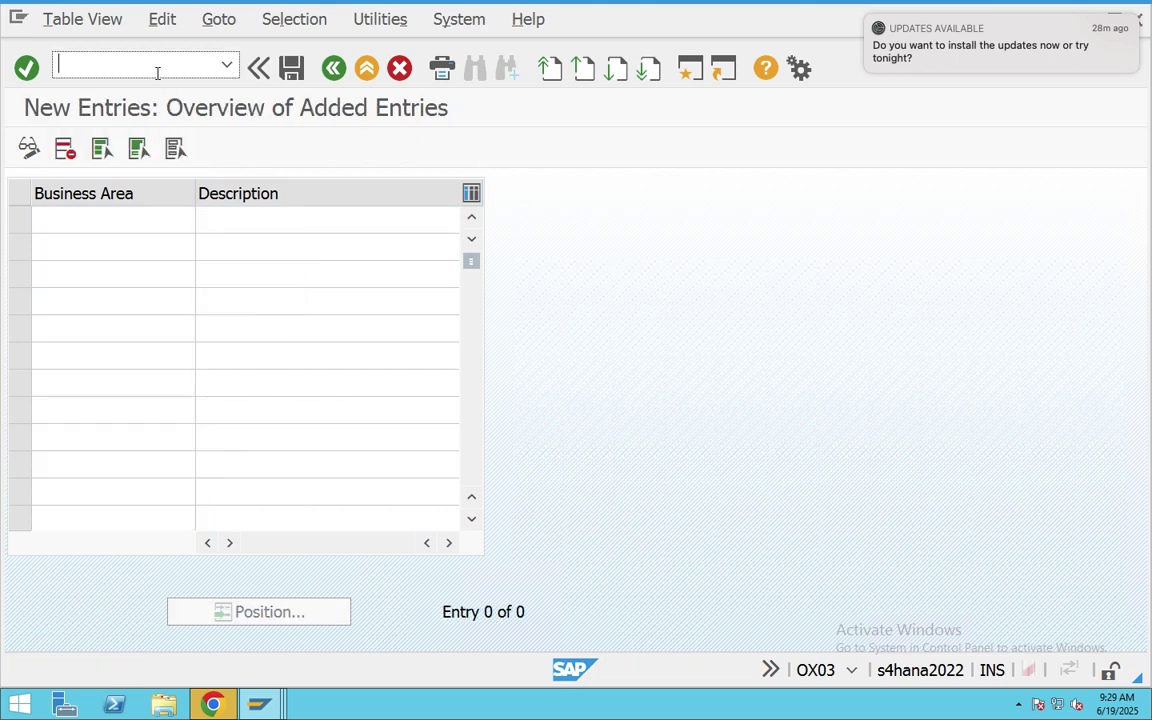
{"action": "type", "text": "/n"}
{"action": "key", "text": "Return"}
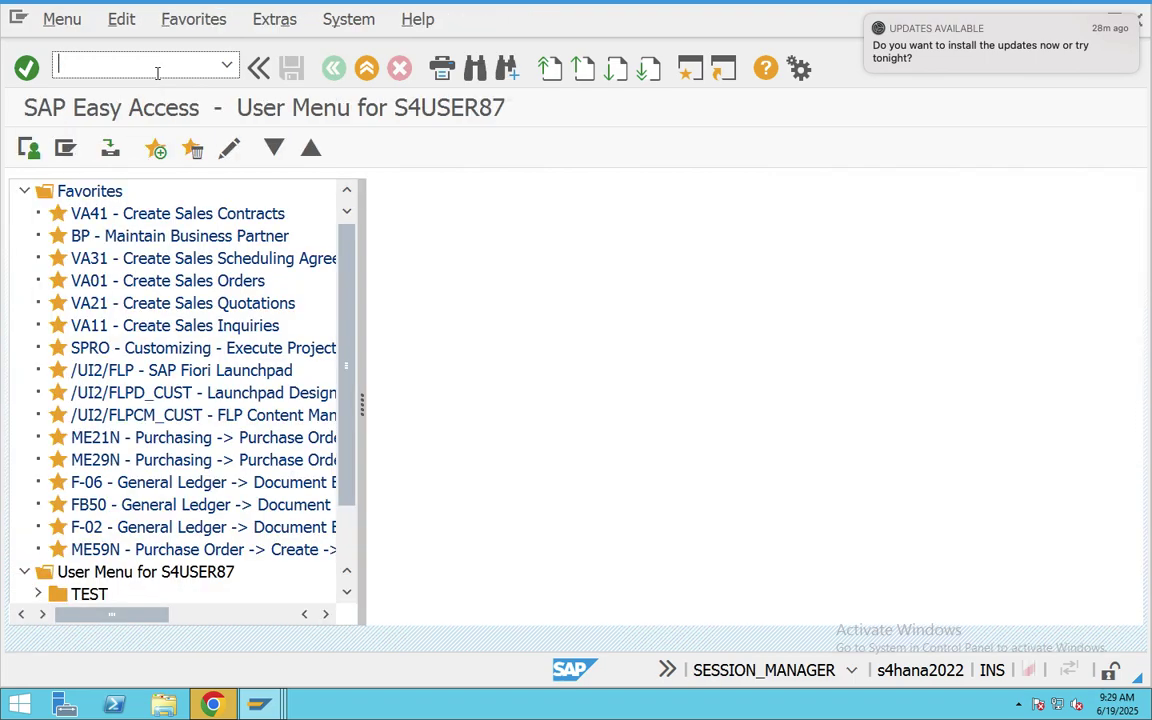
Step: Run transaction OB45, view the blank entry form for a new credit control area, and return to SAP Easy Access
{"action": "type", "text": "ob45"}
{"action": "key", "text": "Return"}
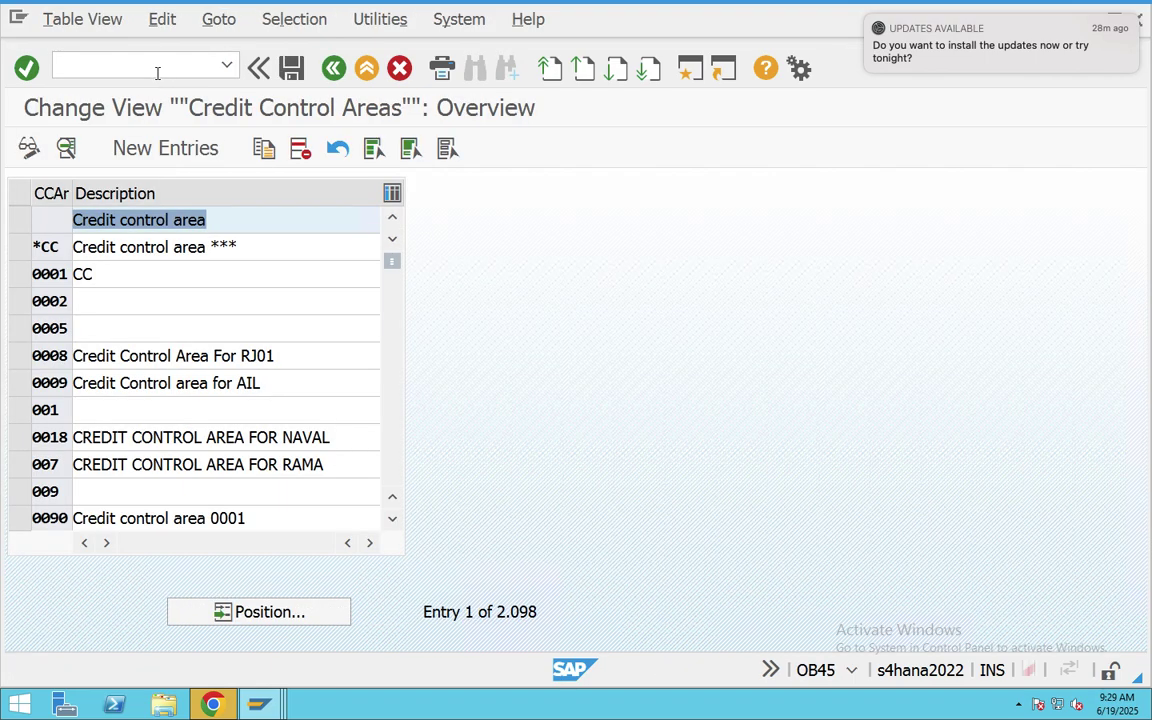
{"action": "left_click", "coordinate": [165, 148]}
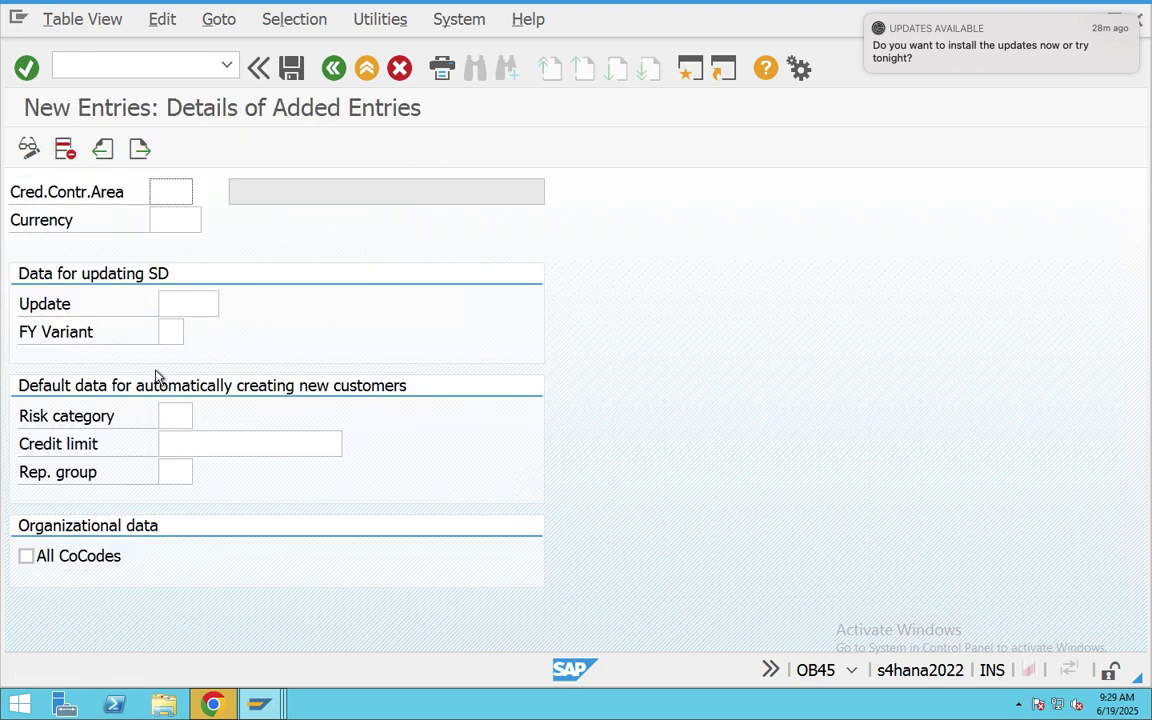
{"action": "left_click", "coordinate": [336, 68]}
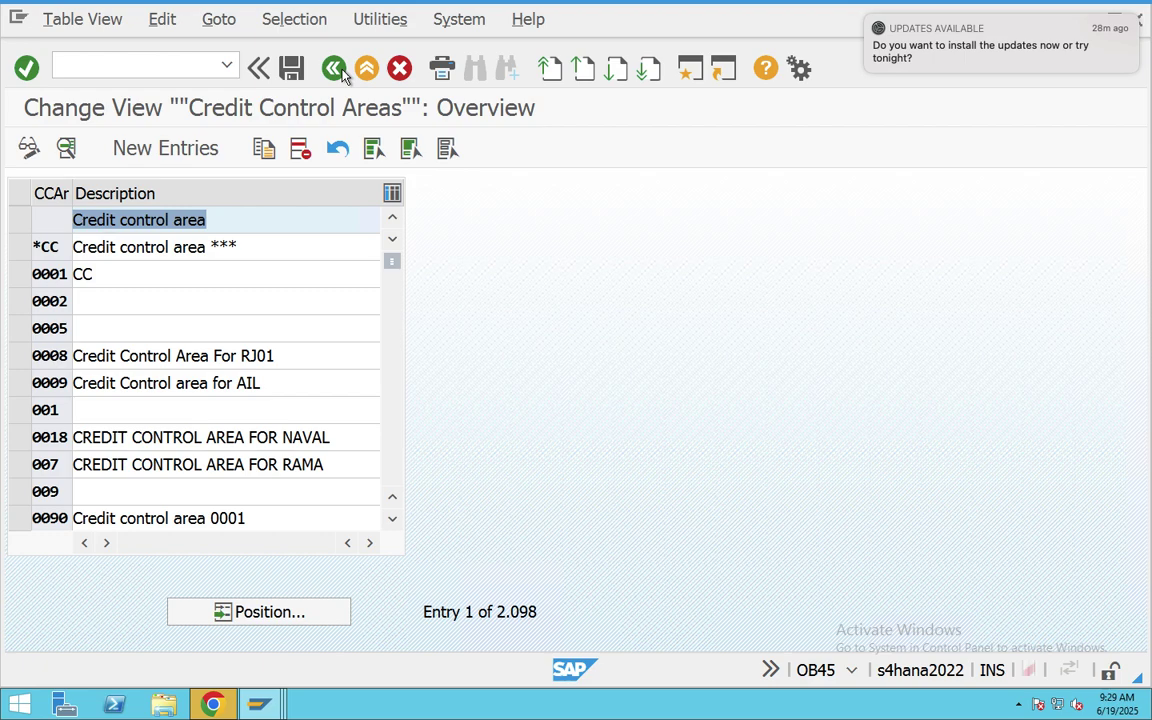
{"action": "left_click", "coordinate": [341, 74]}
Step: Run transaction OX15, display the locked company list in read-only mode, and return to SAP Easy Access
{"action": "type", "text": "ox15"}
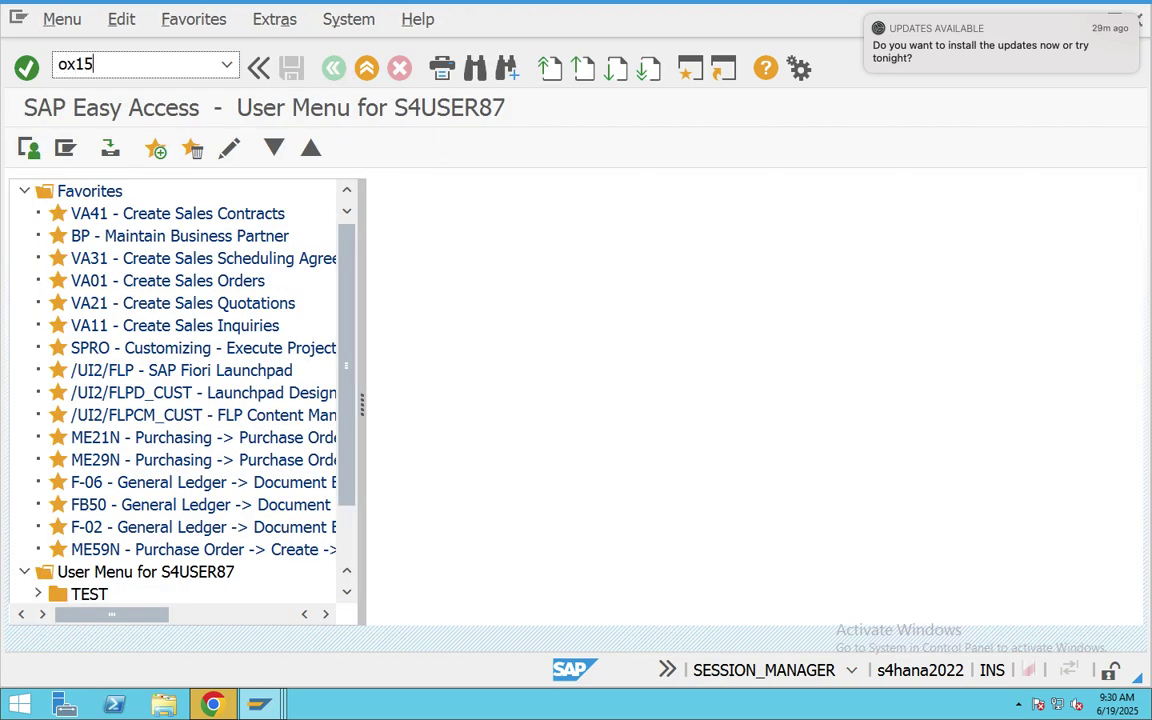
{"action": "key", "text": "Return"}
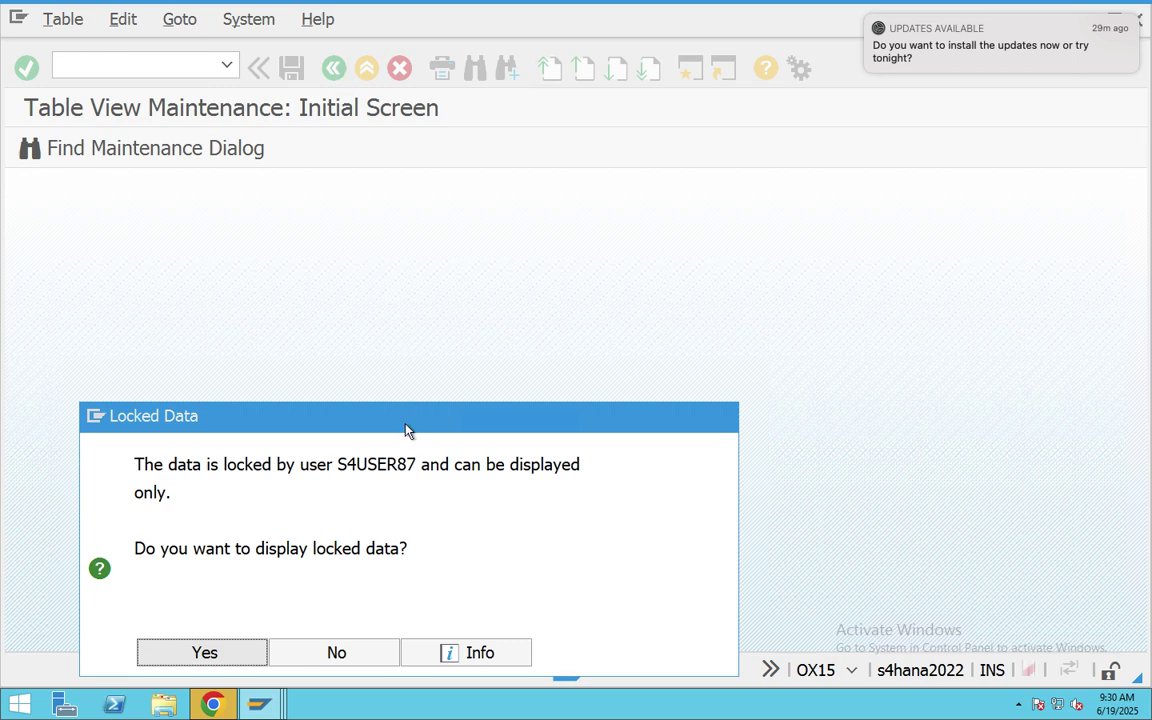
{"action": "left_click_drag", "start_coordinate": [406, 428], "coordinate": [422, 257]}
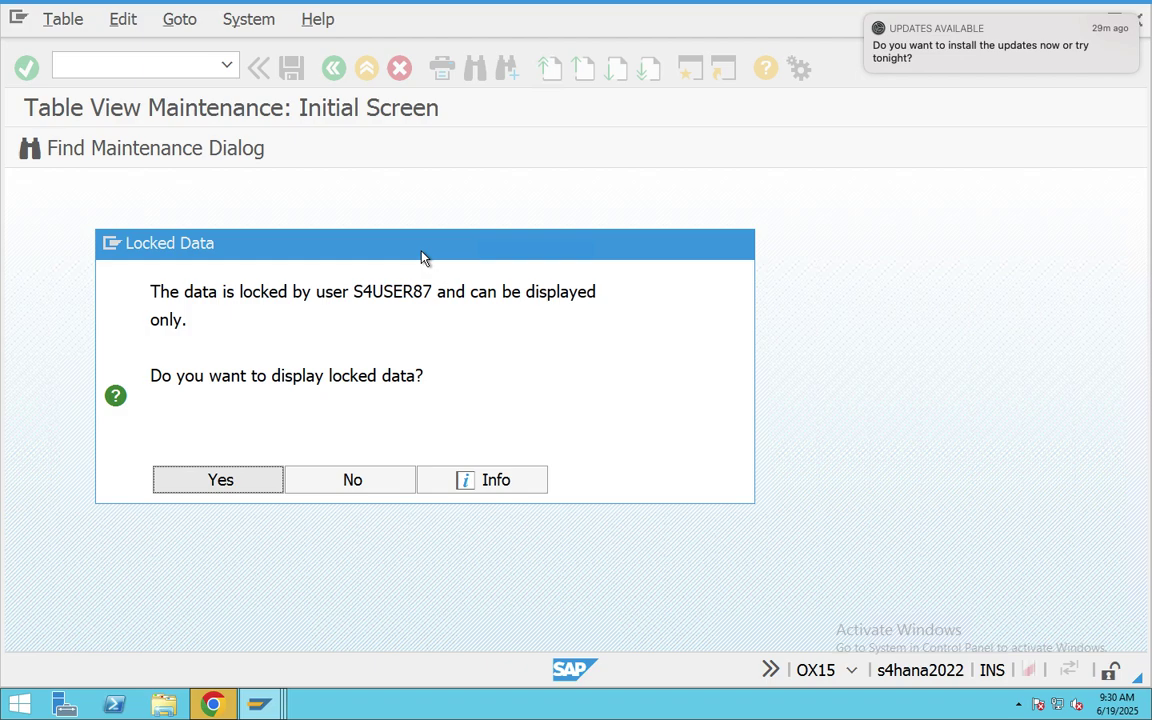
{"action": "left_click", "coordinate": [252, 479]}
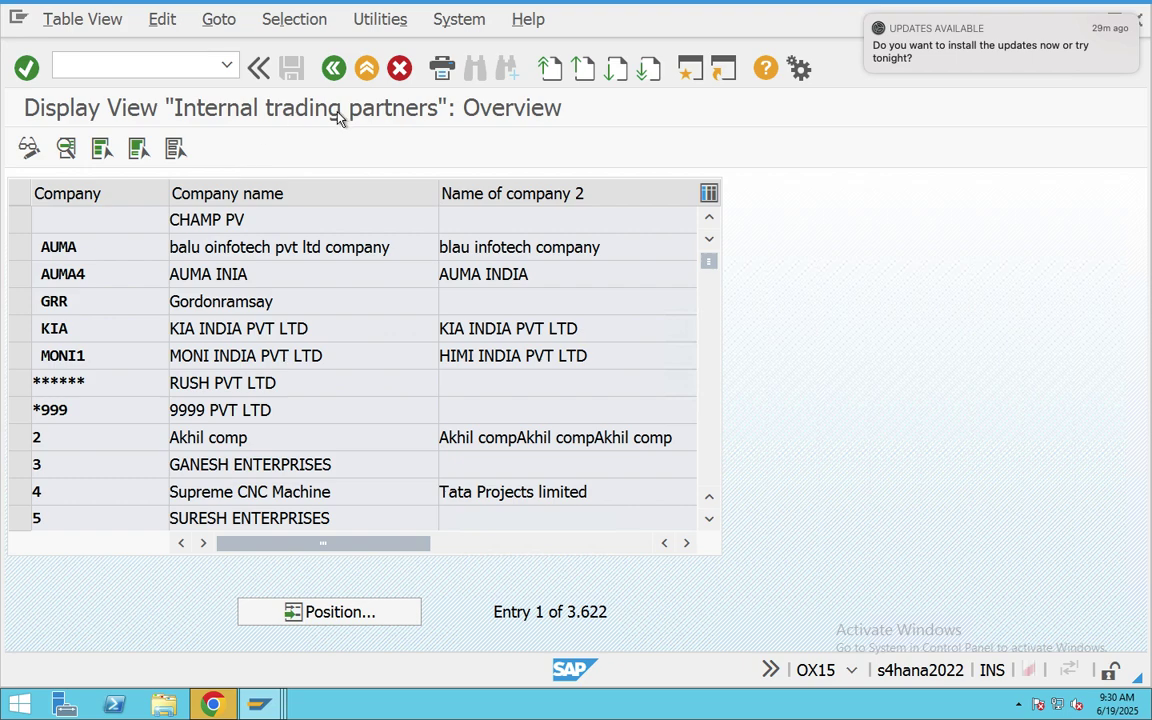
{"action": "left_click", "coordinate": [366, 69]}
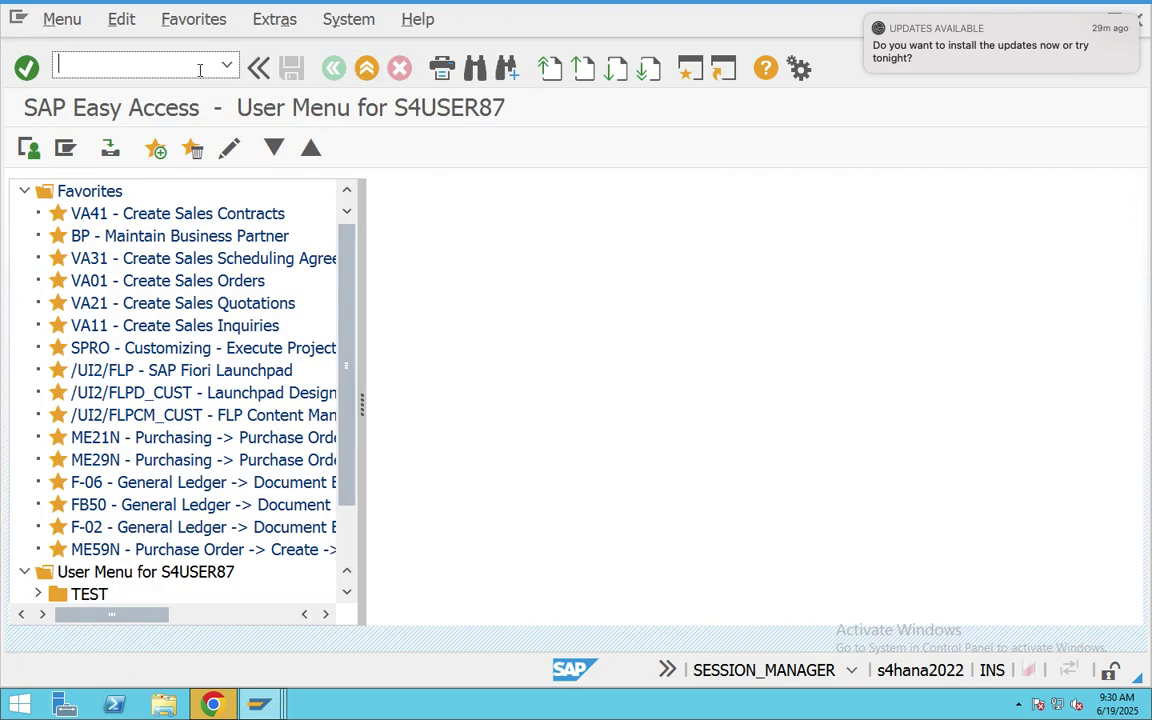
Step: Run transaction SM12 and search the lock entries of client 400 with the user name filter cleared
{"action": "type", "text": "sm12"}
{"action": "key", "text": "Return"}
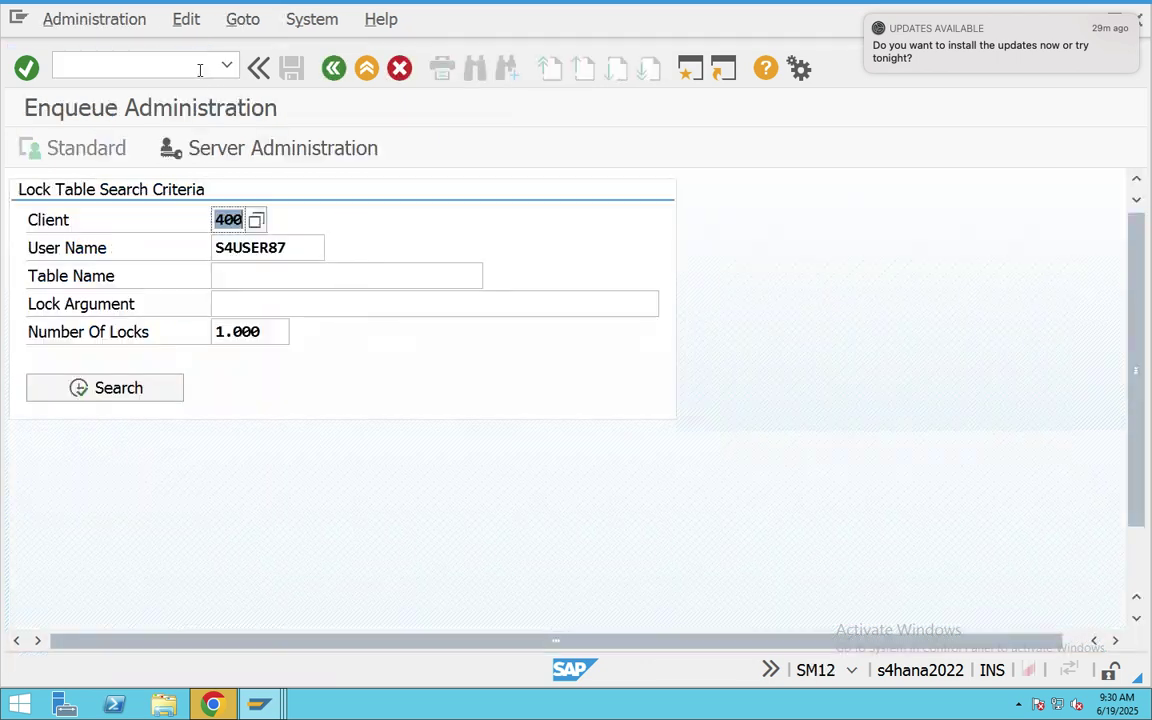
{"action": "key", "text": "Tab"}
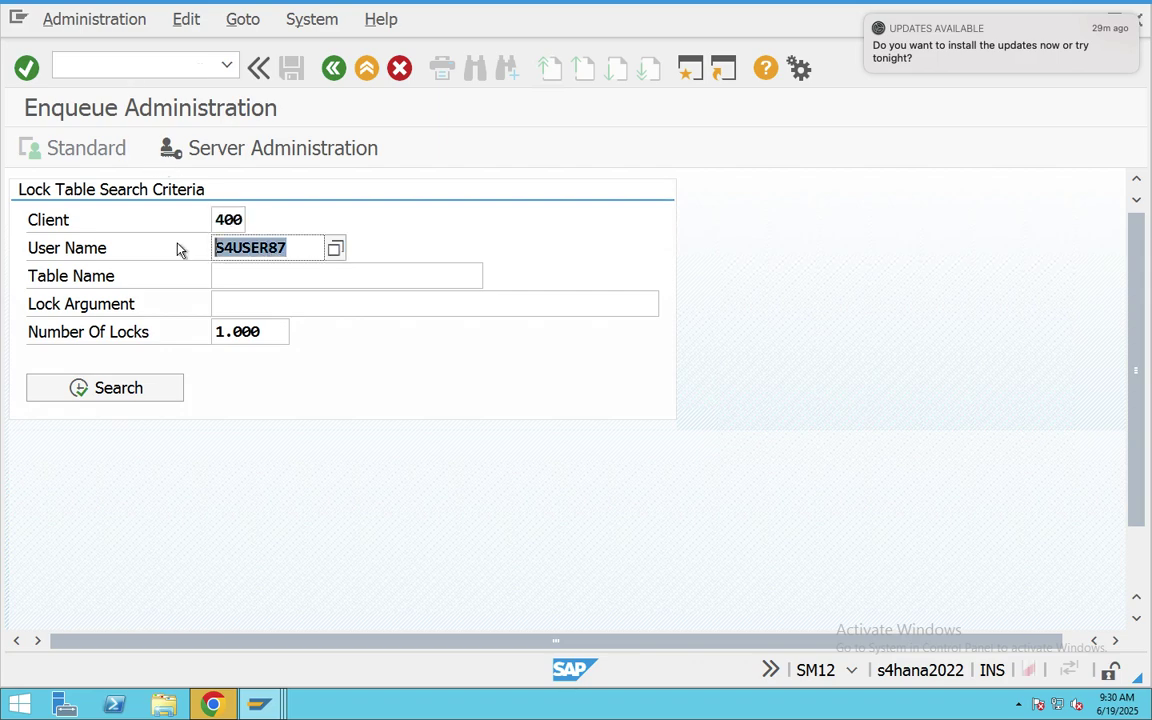
{"action": "key", "text": "BackSpace"}
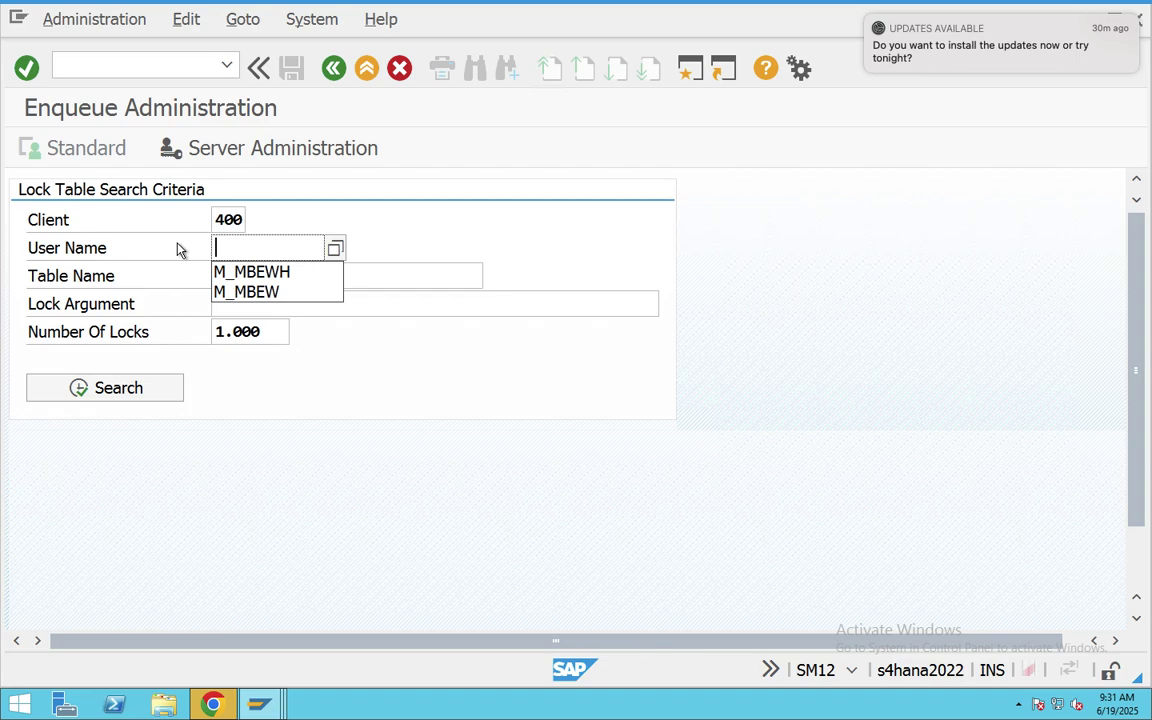
{"action": "left_click", "coordinate": [414, 427]}
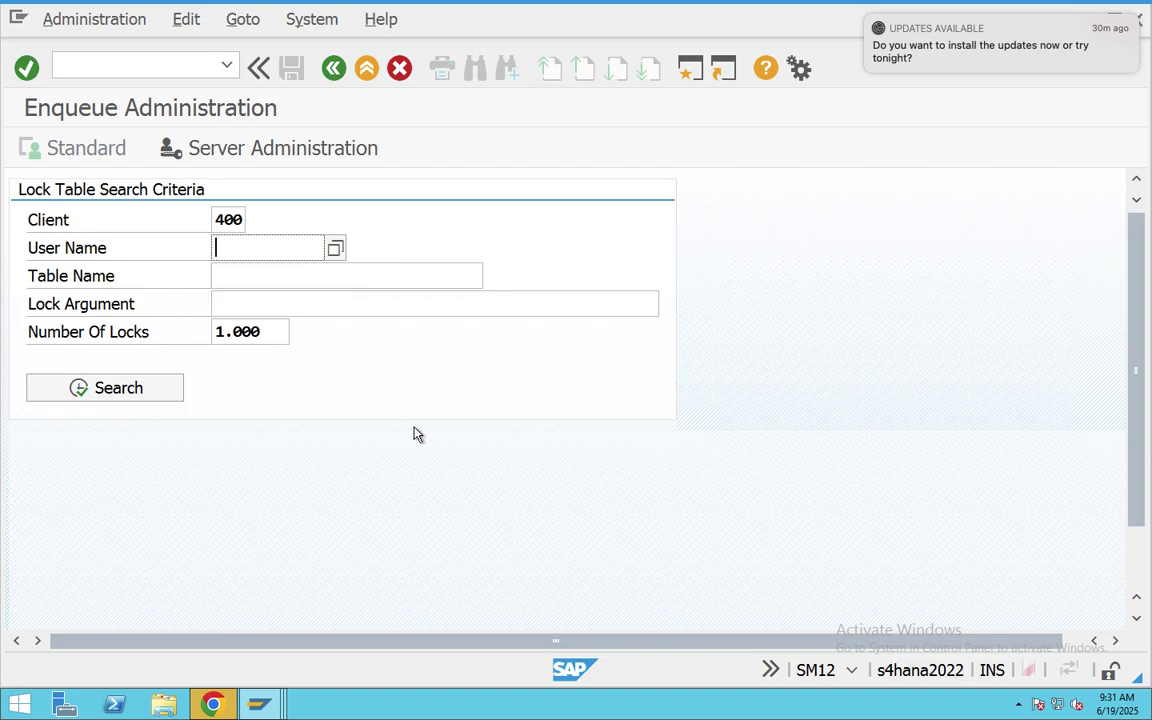
{"action": "left_click", "coordinate": [141, 384]}
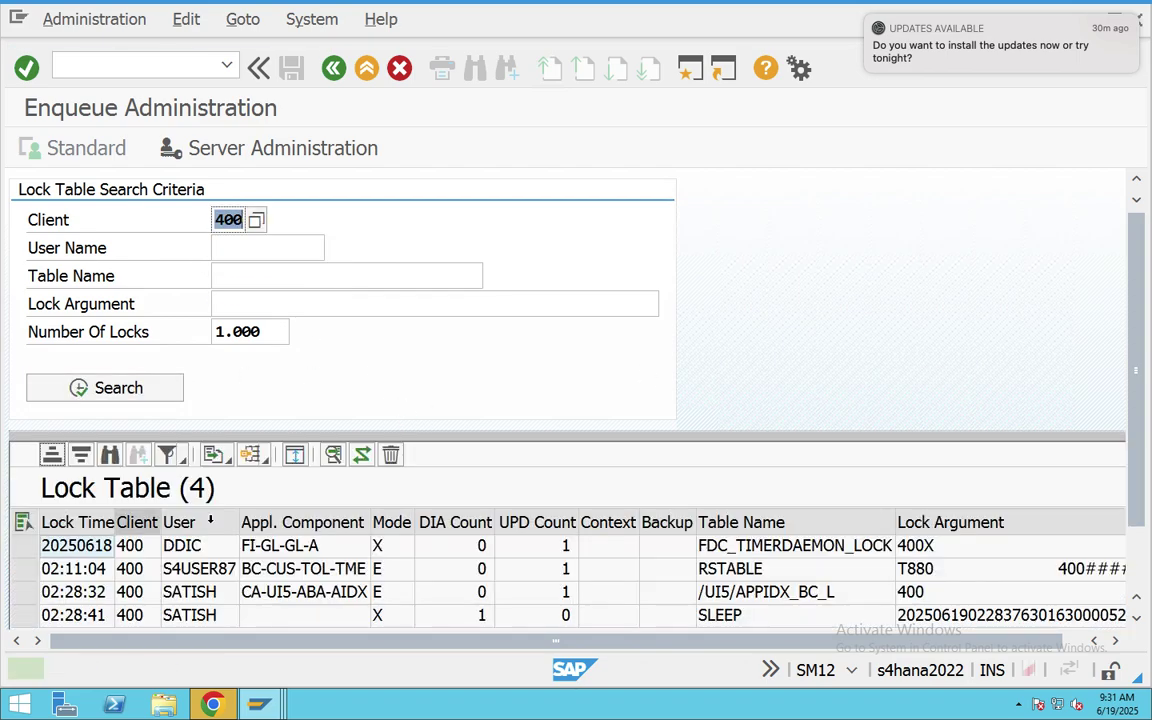
Step: Delete all the lock entries listed for client 400
{"action": "left_click", "coordinate": [20, 523]}
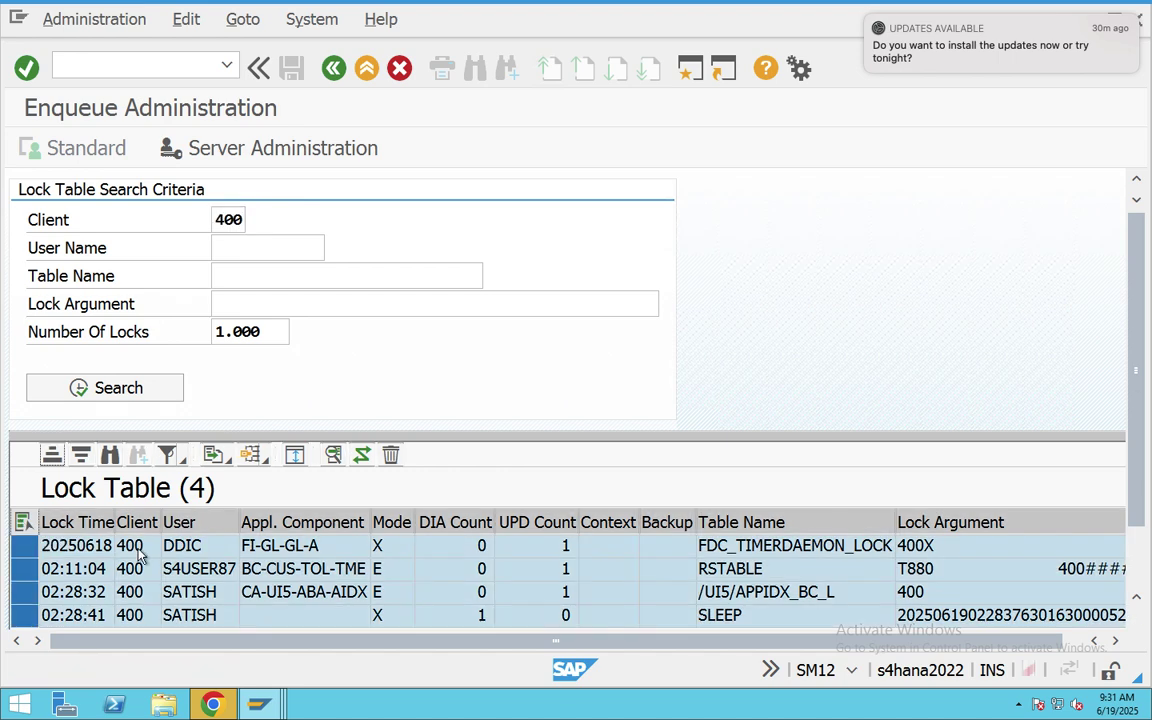
{"action": "left_click", "coordinate": [391, 457]}
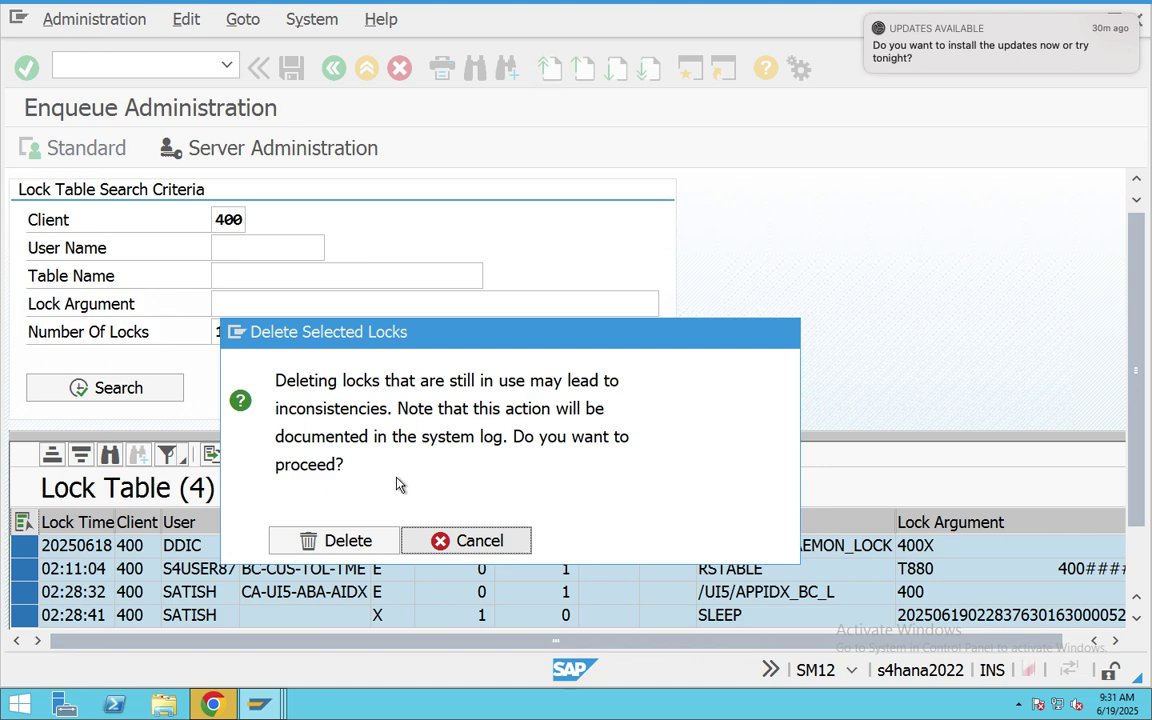
{"action": "left_click", "coordinate": [352, 540]}
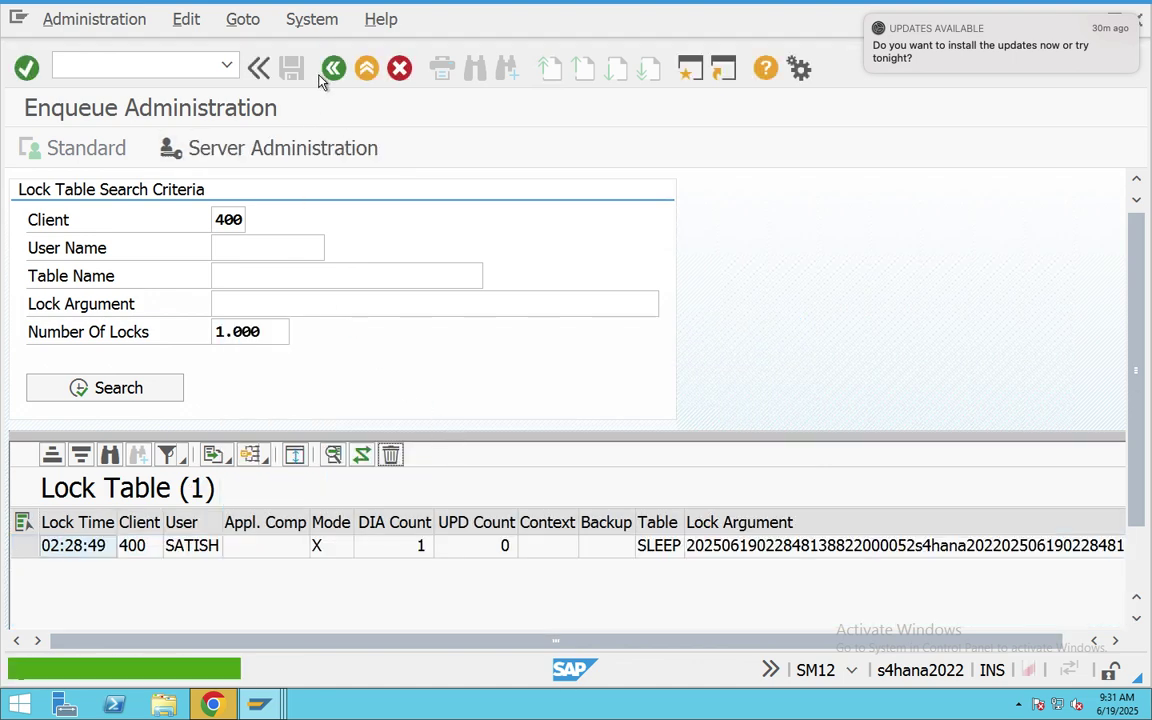
Step: Leave the lock administration, run transaction OX15, view the blank entry form for a new company, and return to SAP Easy Access
{"action": "left_click", "coordinate": [331, 70]}
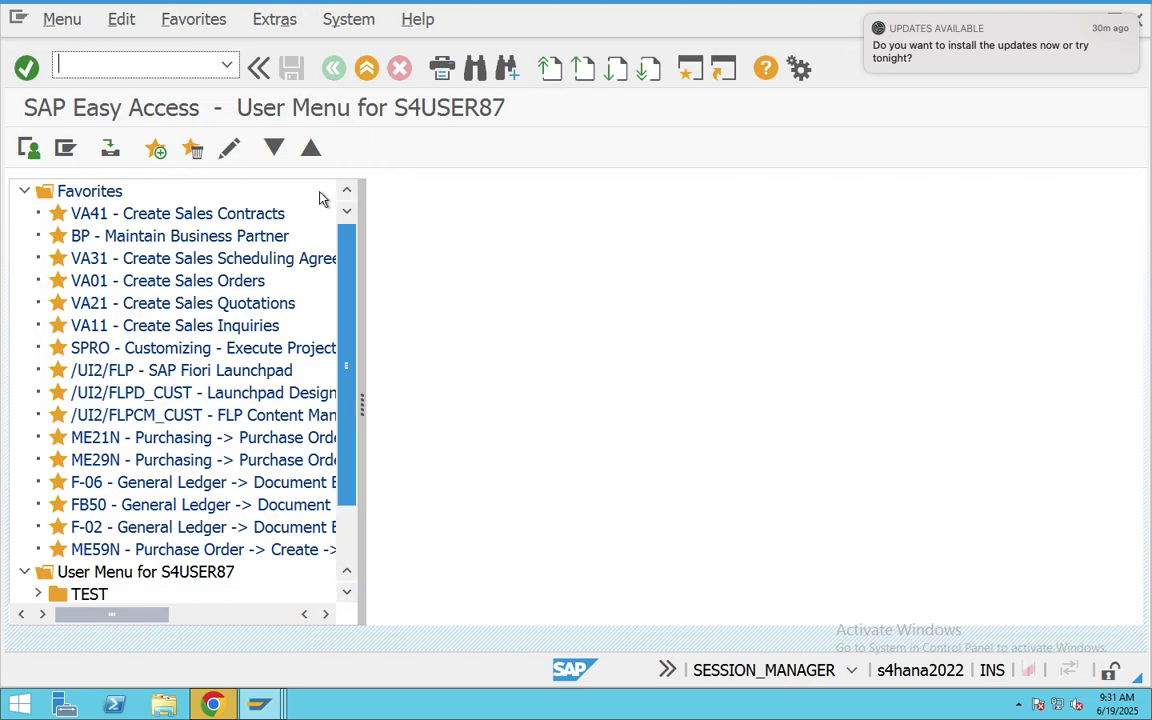
{"action": "type", "text": "x"}
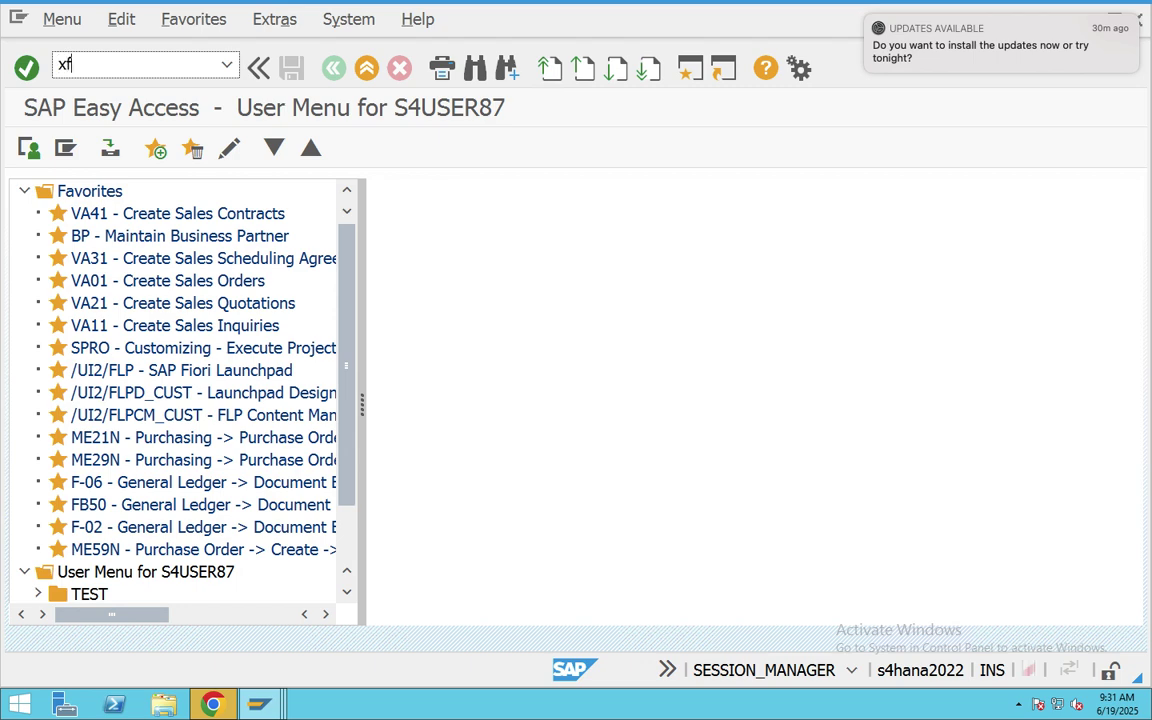
{"action": "key", "text": "BackSpace"}
{"action": "type", "text": "ox15"}
{"action": "key", "text": "Return"}
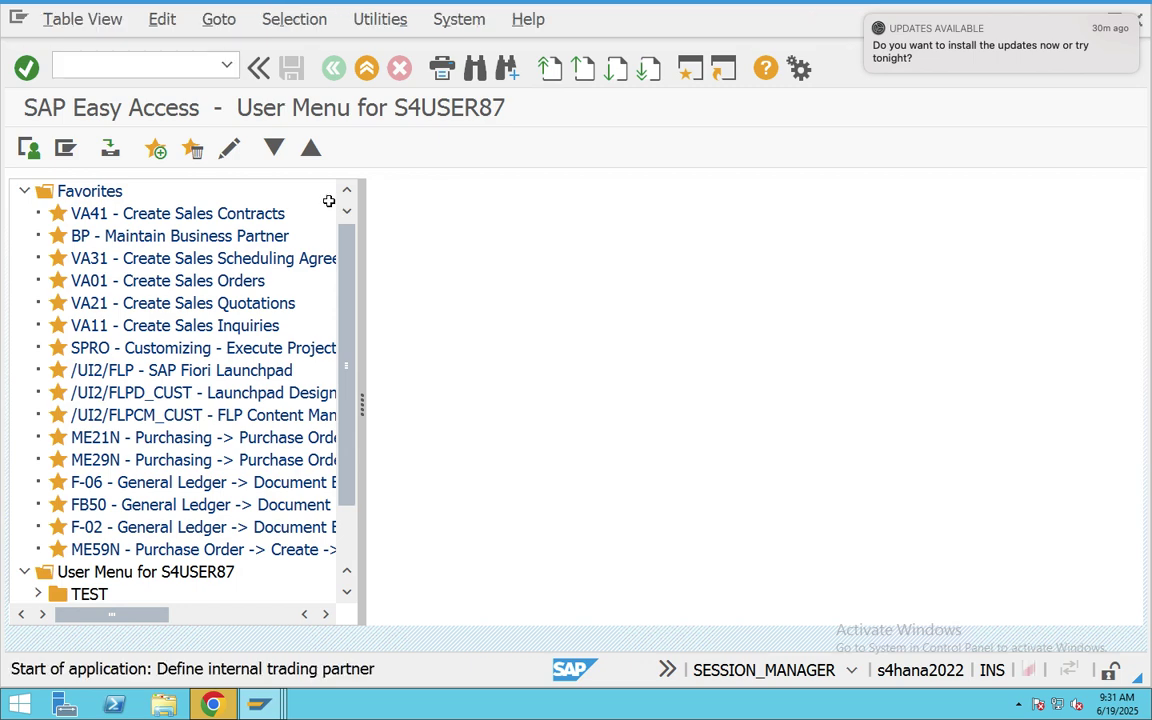
{"action": "left_click", "coordinate": [145, 150]}
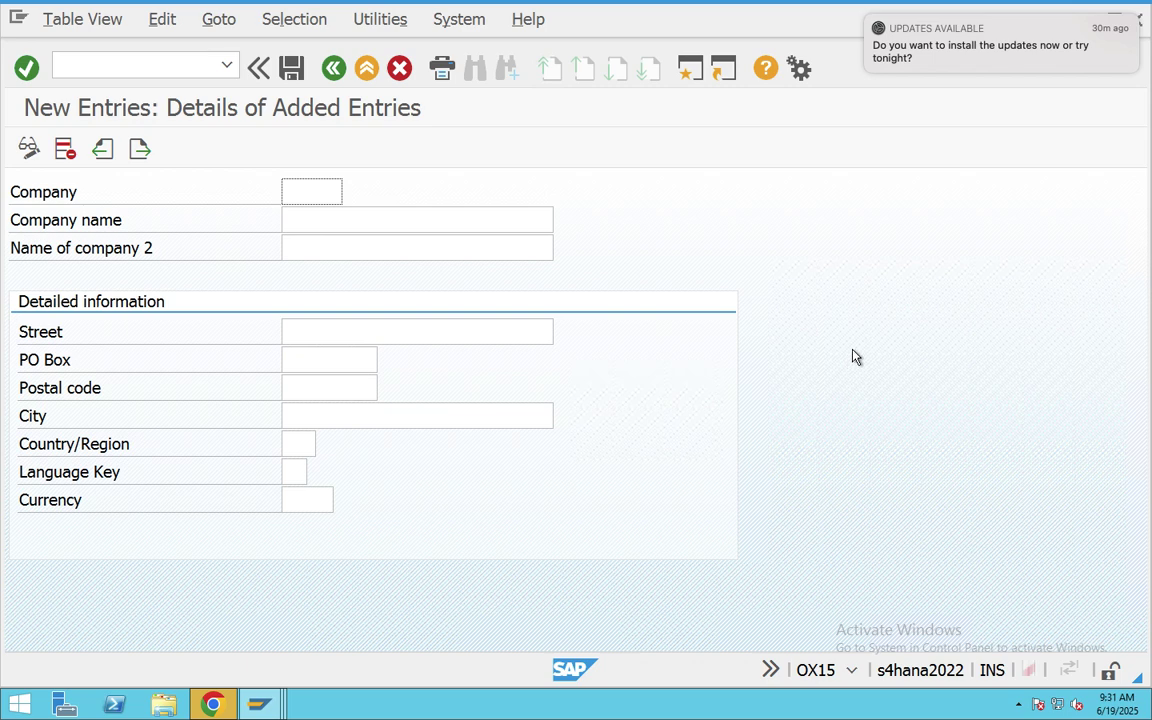
{"action": "left_click", "coordinate": [405, 80]}
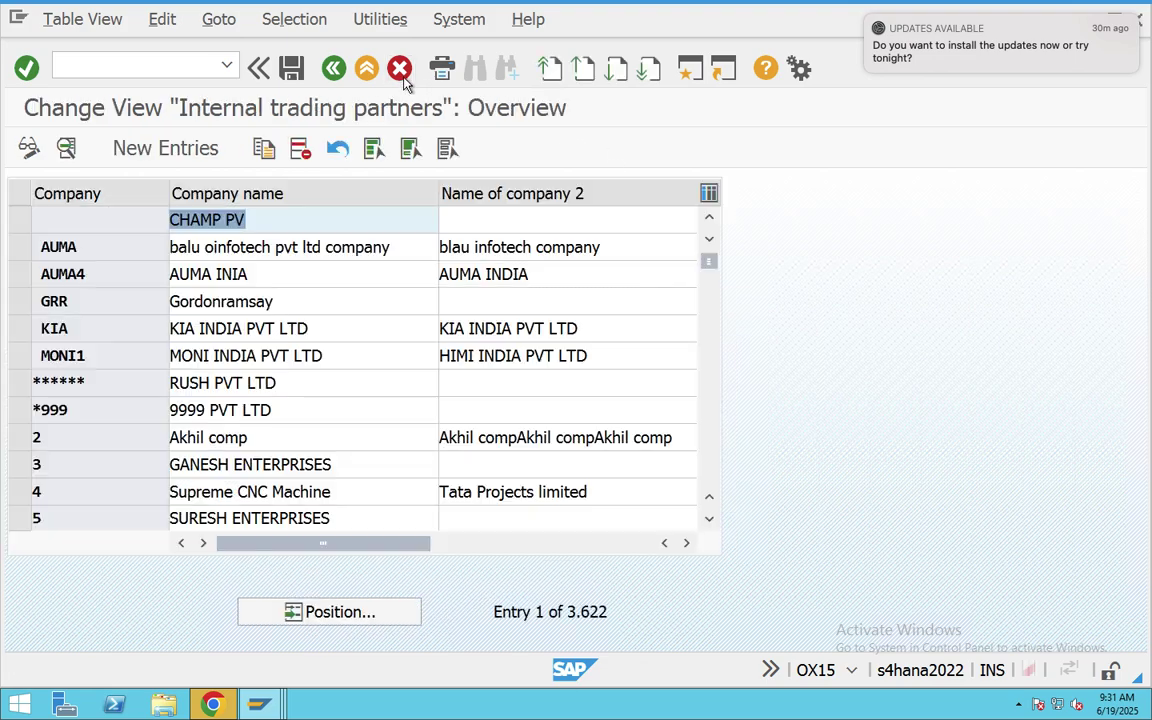
{"action": "left_click", "coordinate": [366, 69]}
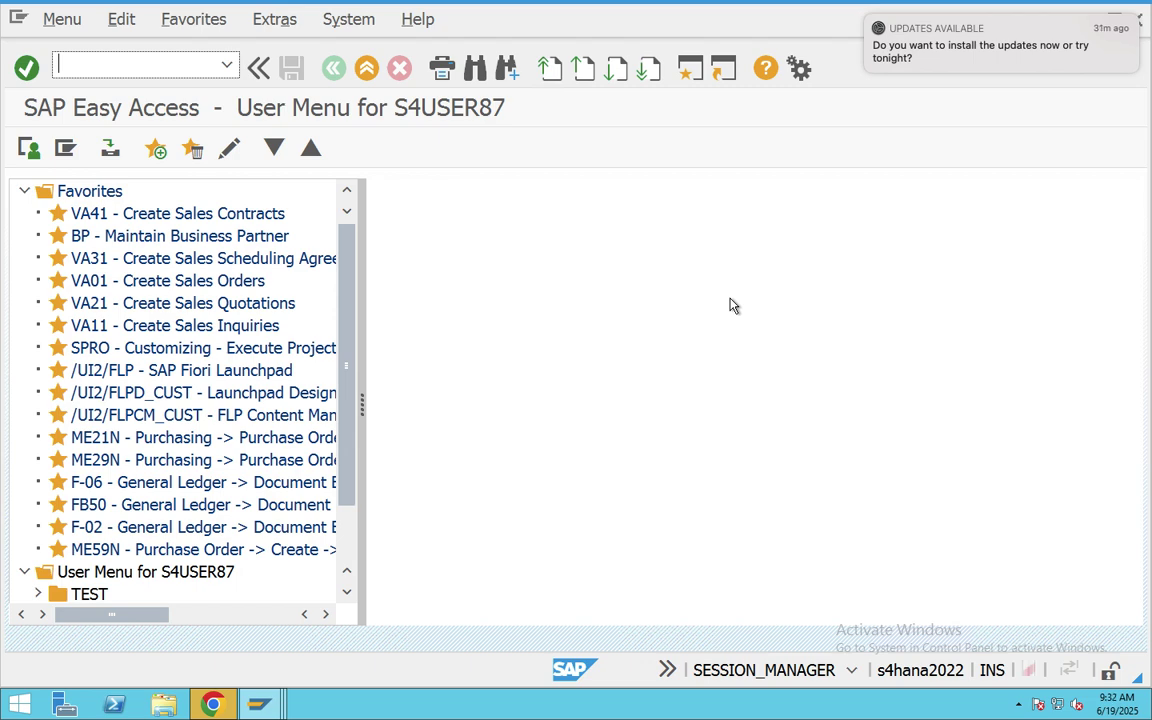
Step: Run transaction SE09 and display the user's customizing requests with only the Modifiable status selected
{"action": "type", "text": "se09"}
{"action": "key", "text": "Return"}
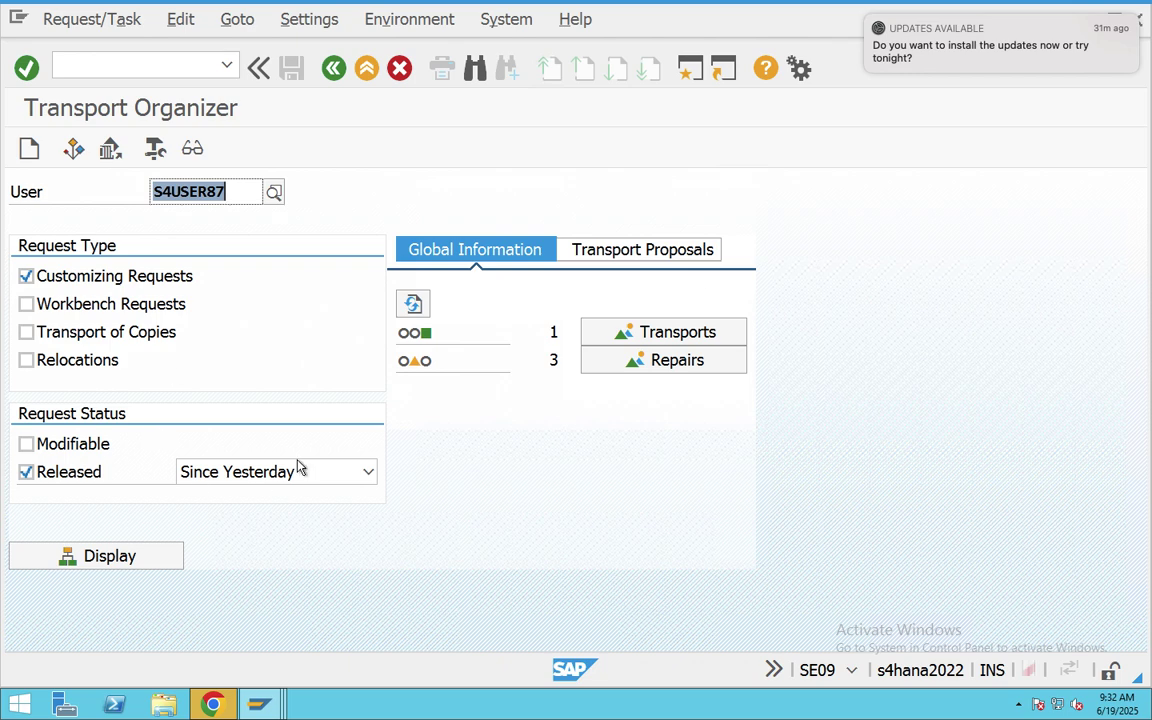
{"action": "left_click", "coordinate": [26, 443]}
{"action": "left_click", "coordinate": [26, 471]}
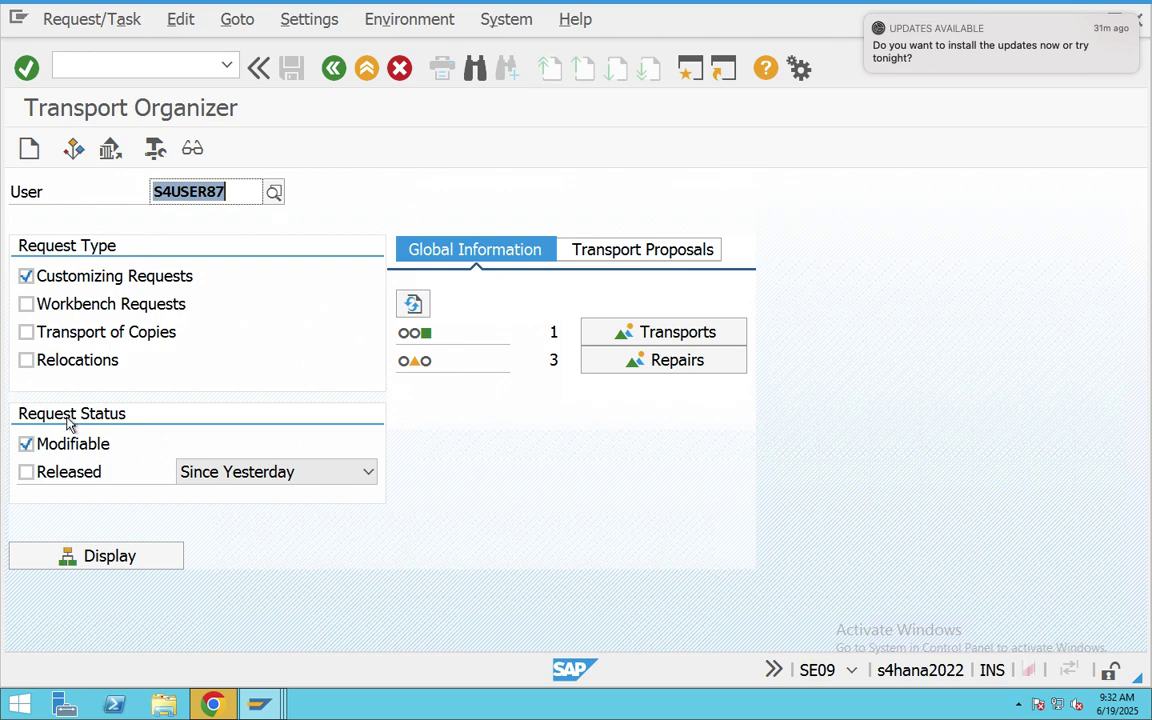
{"action": "left_click", "coordinate": [126, 560]}
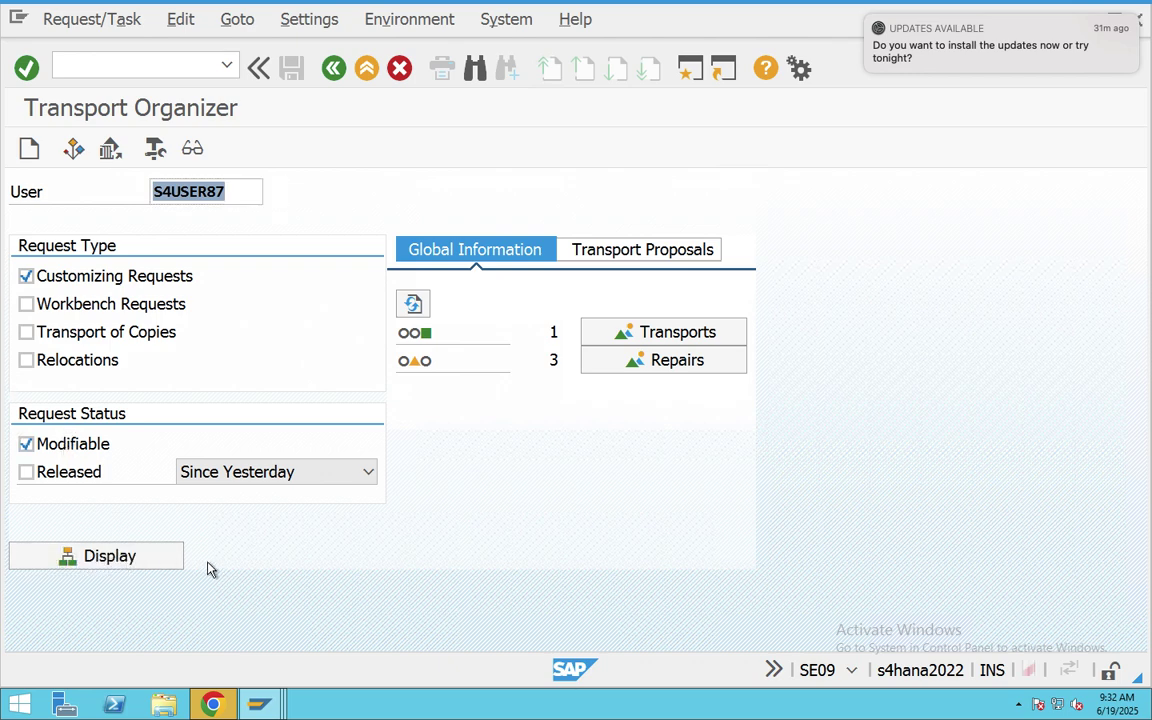
{"action": "left_click", "coordinate": [130, 560]}
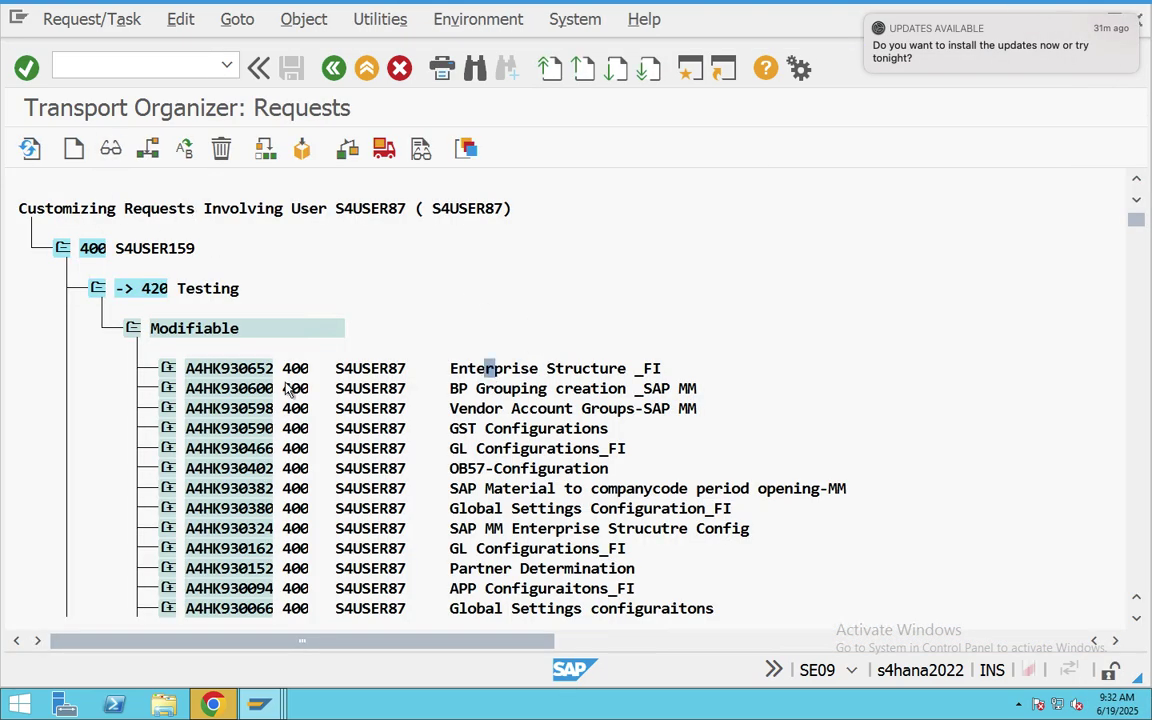
Step: Expand the Enterprise Structure _FI request and its customizing task to examine the recorded IMG activities
{"action": "left_click", "coordinate": [168, 368]}
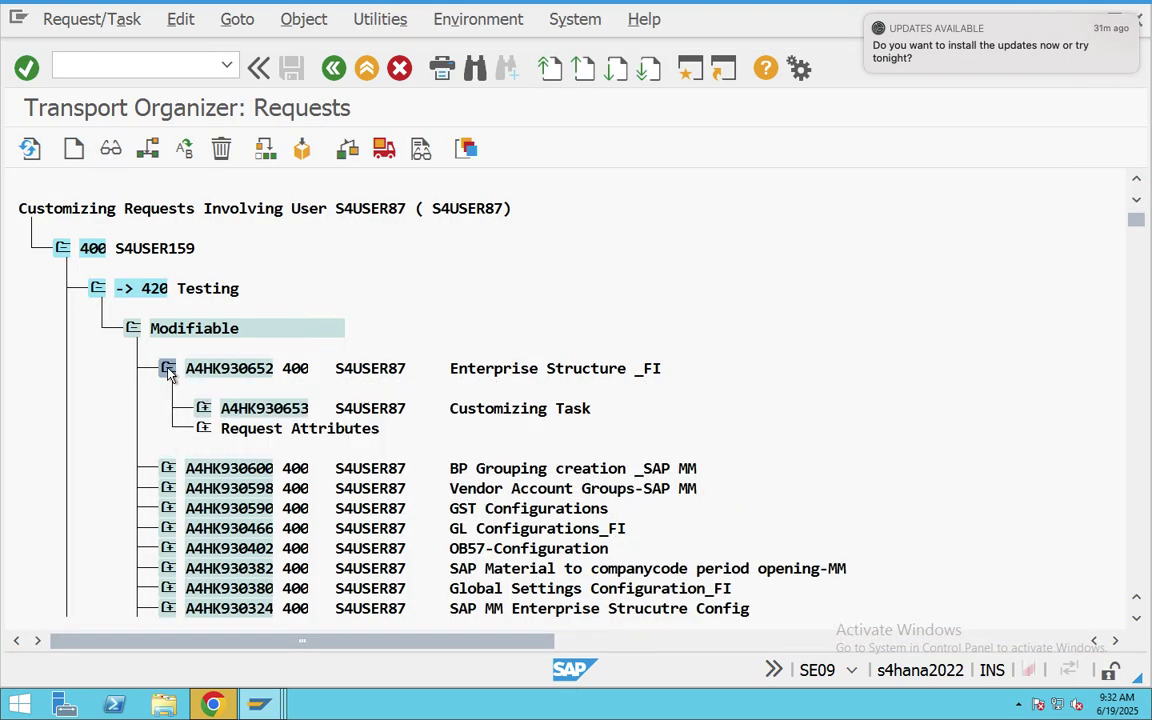
{"action": "left_click", "coordinate": [203, 408]}
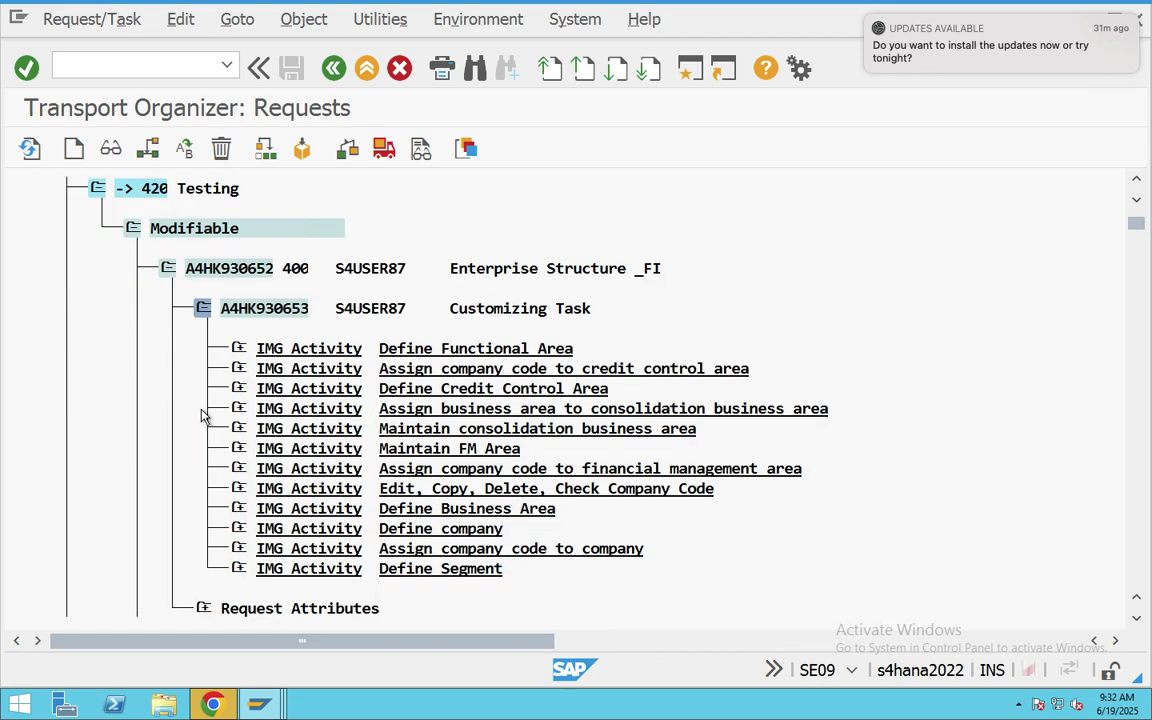
{"action": "left_click", "coordinate": [202, 308]}
{"action": "left_click", "coordinate": [168, 268]}
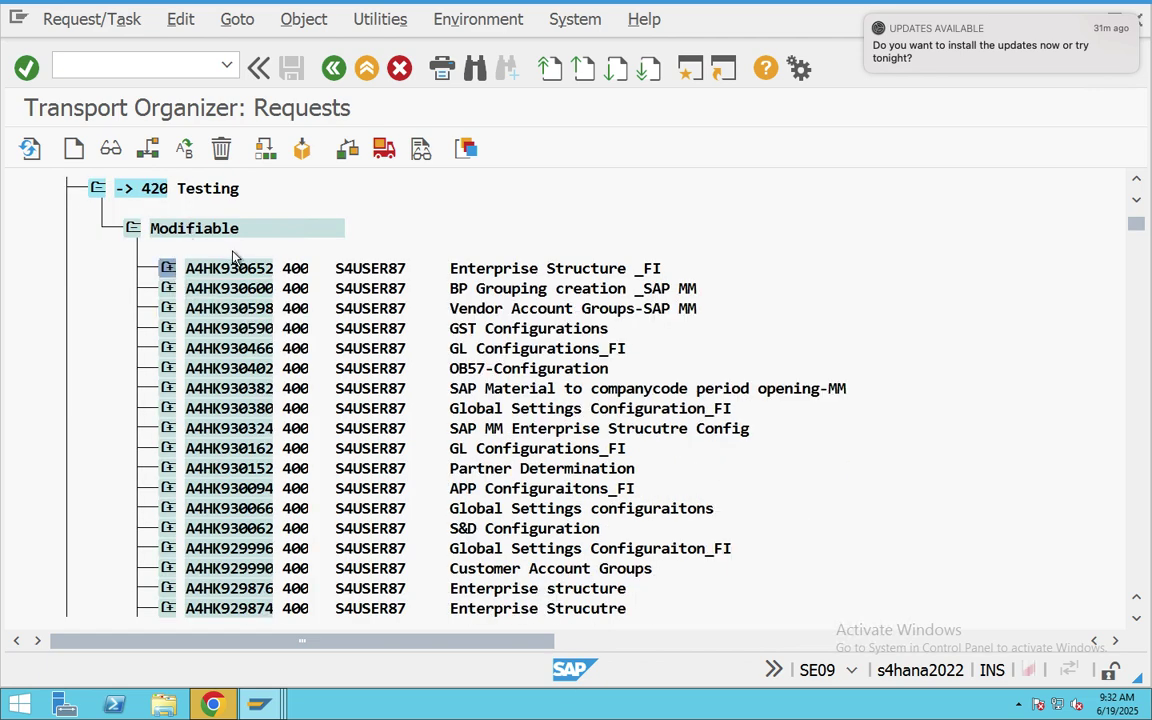
{"action": "left_click", "coordinate": [436, 268]}
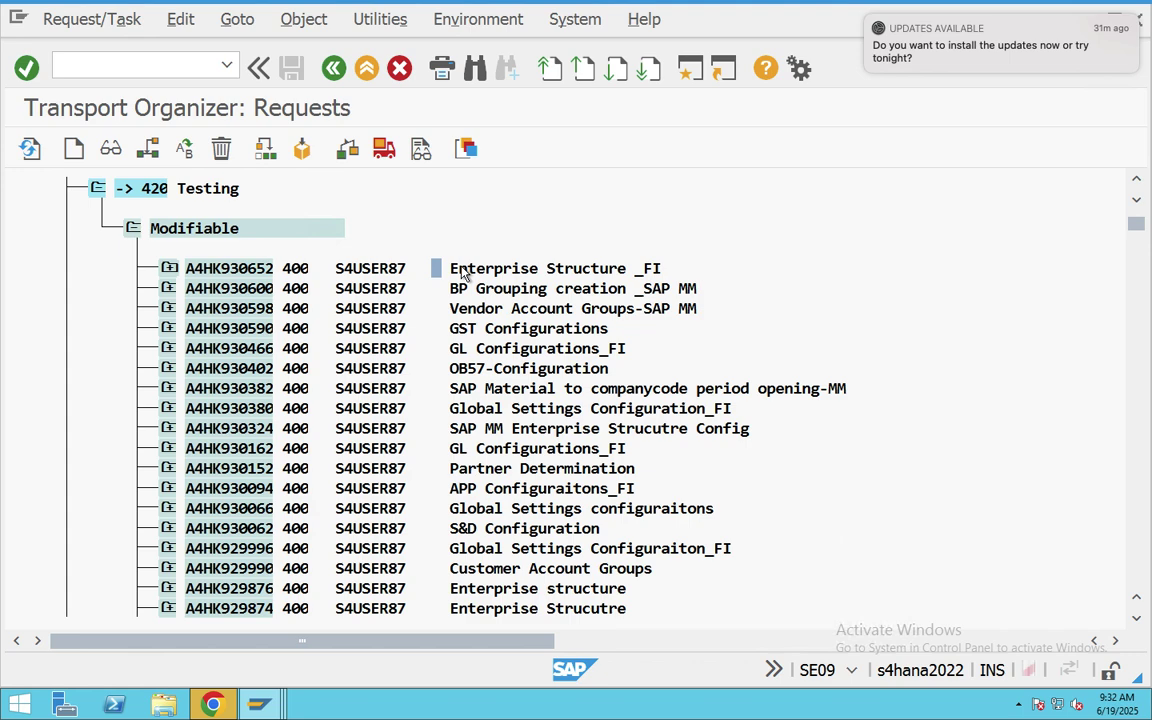
{"action": "left_click", "coordinate": [168, 268]}
{"action": "left_click", "coordinate": [202, 308]}
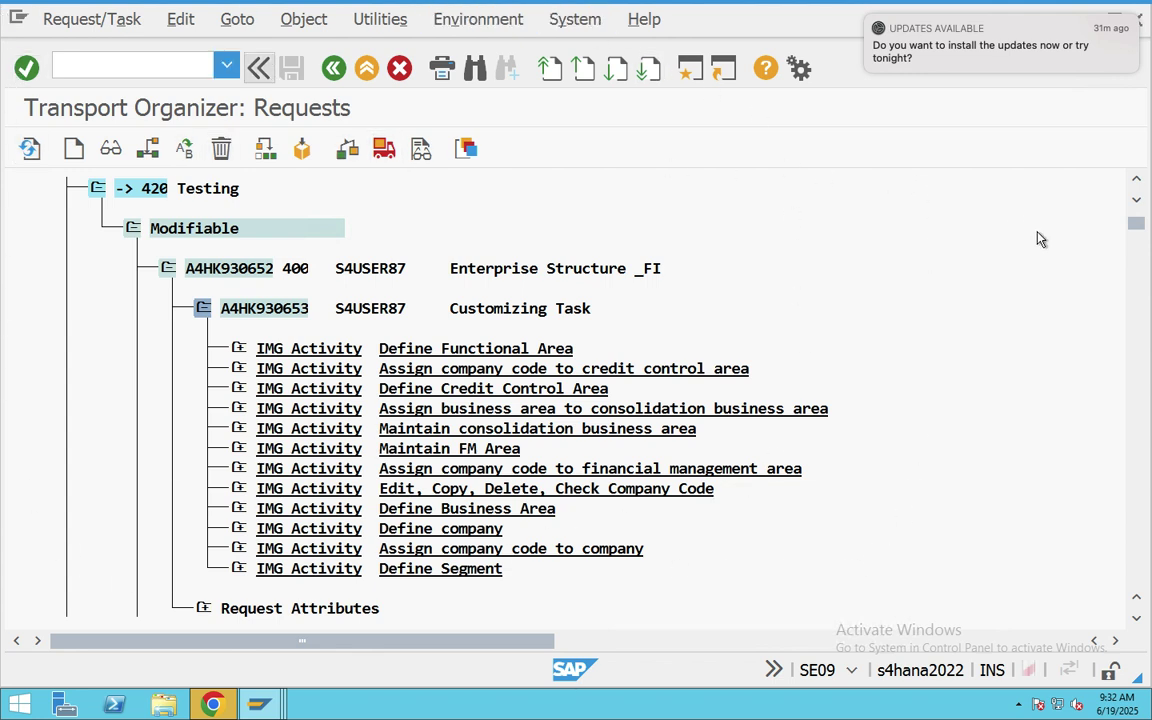
Step: Switch to the Teams meeting in Chrome and find the sample SAP FICO implementation project presentation in the meeting chat
{"action": "key", "text": "super+Tab"}
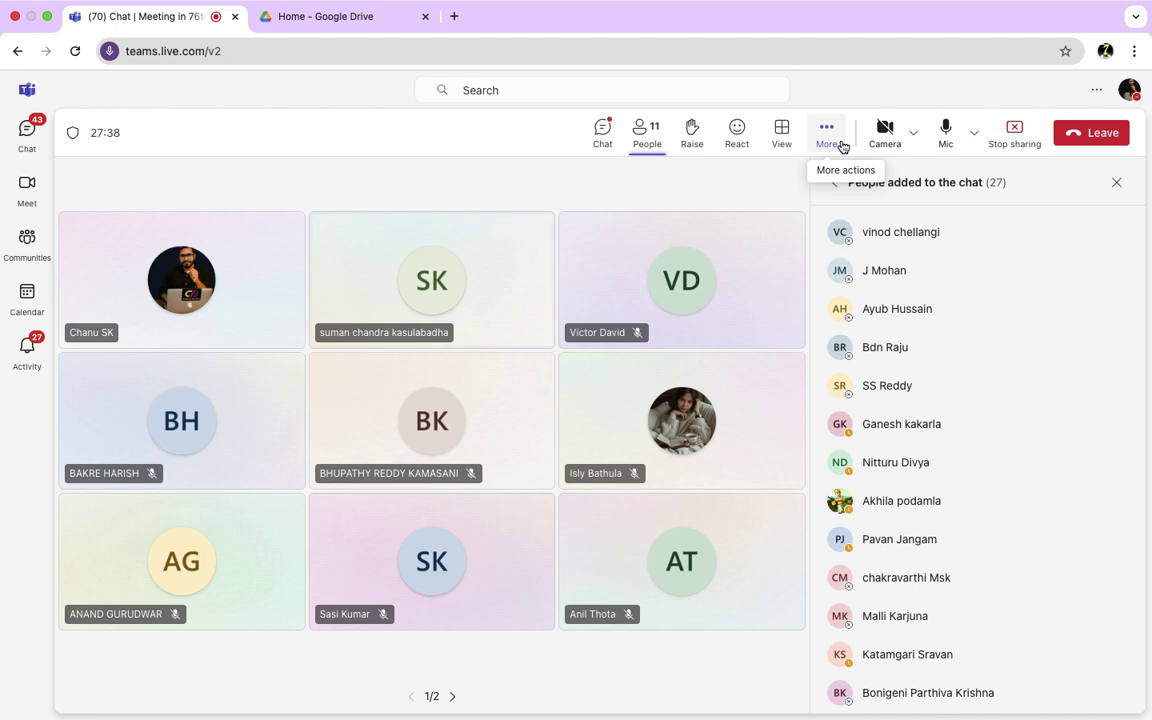
{"action": "left_click", "coordinate": [604, 133]}
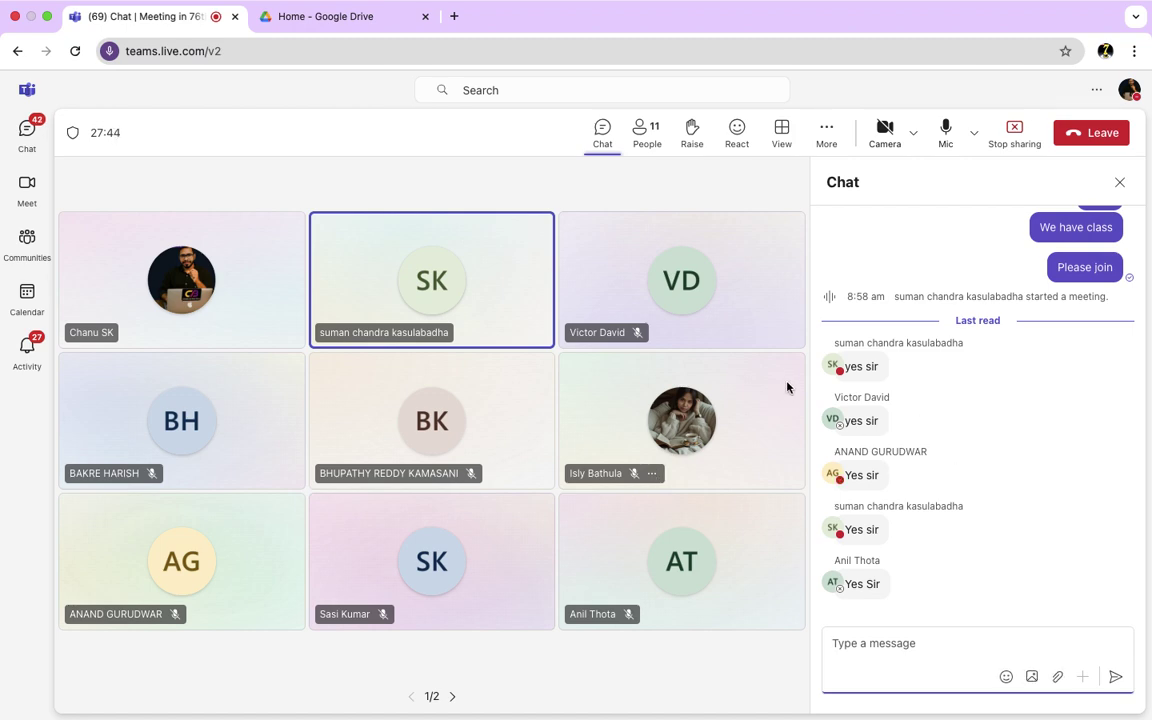
{"action": "scroll", "coordinate": [962, 463], "scroll_direction": "up", "scroll_amount": 3}
{"action": "scroll", "coordinate": [962, 463], "scroll_direction": "up", "scroll_amount": 10}
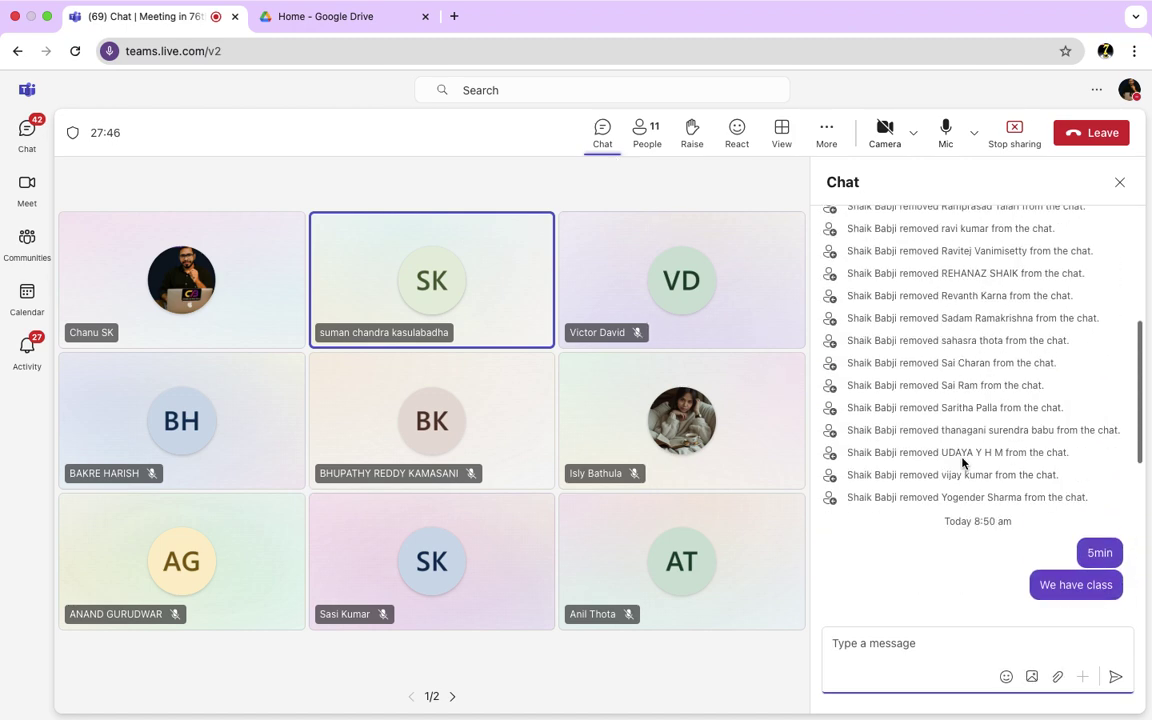
{"action": "scroll", "coordinate": [962, 463], "scroll_direction": "up", "scroll_amount": 5}
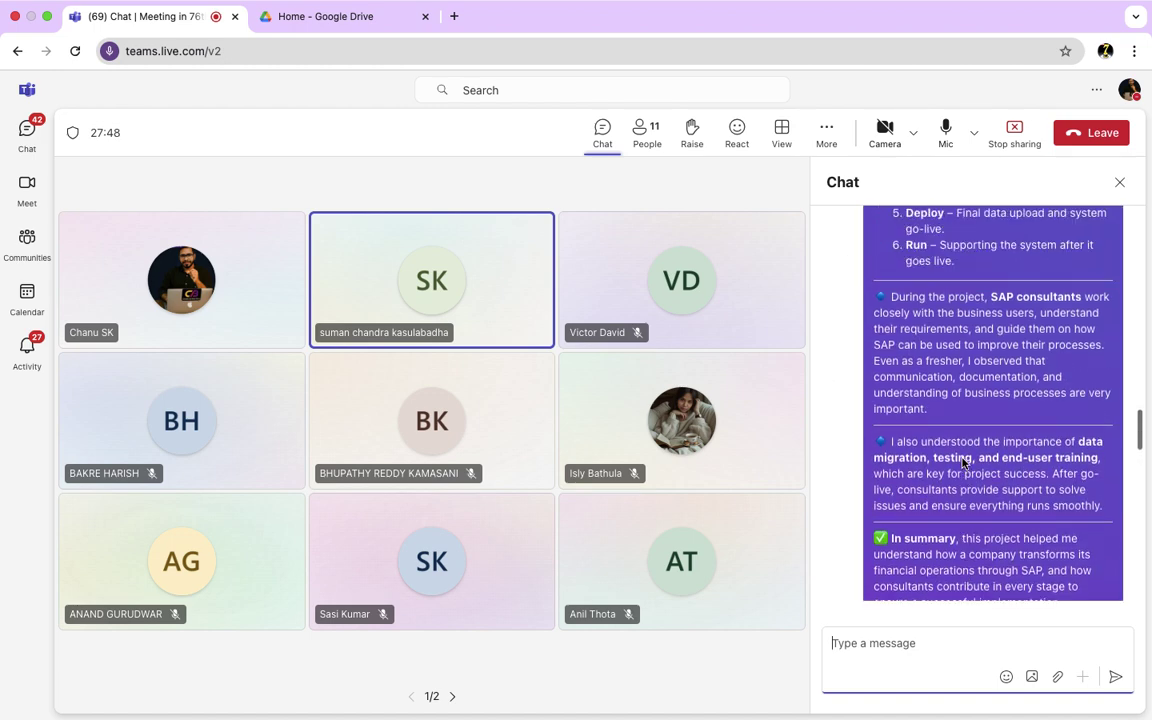
{"action": "scroll", "coordinate": [962, 463], "scroll_direction": "up", "scroll_amount": 4}
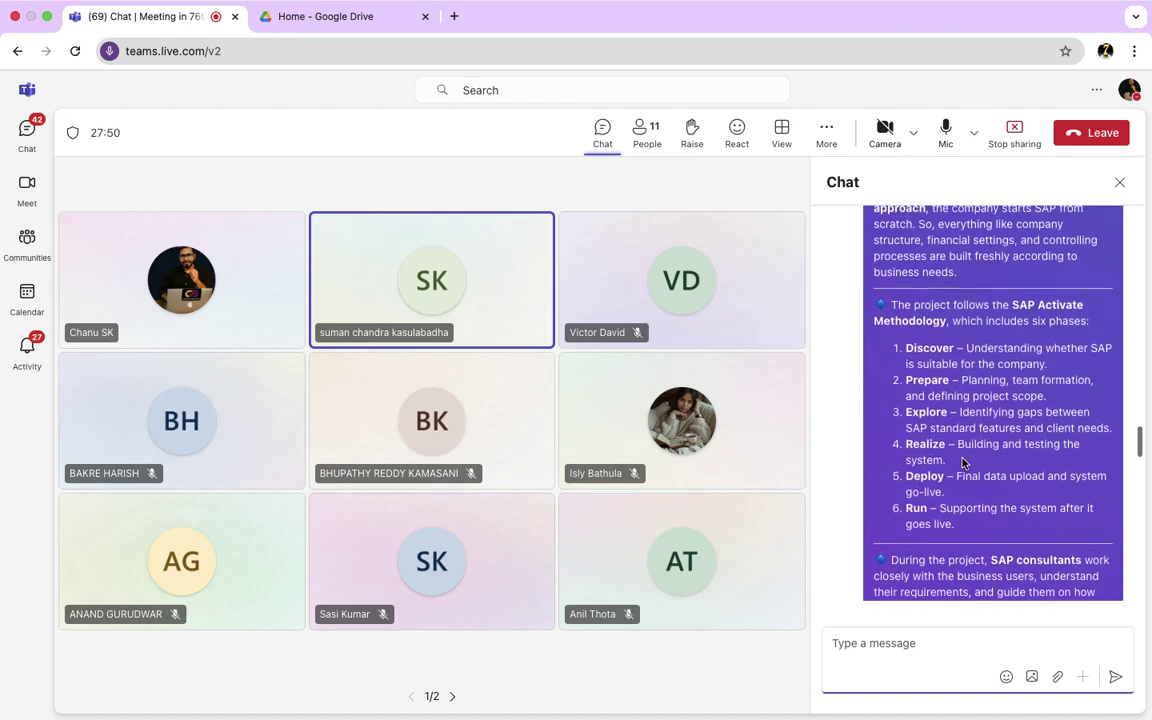
{"action": "scroll", "coordinate": [962, 463], "scroll_direction": "up", "scroll_amount": 5}
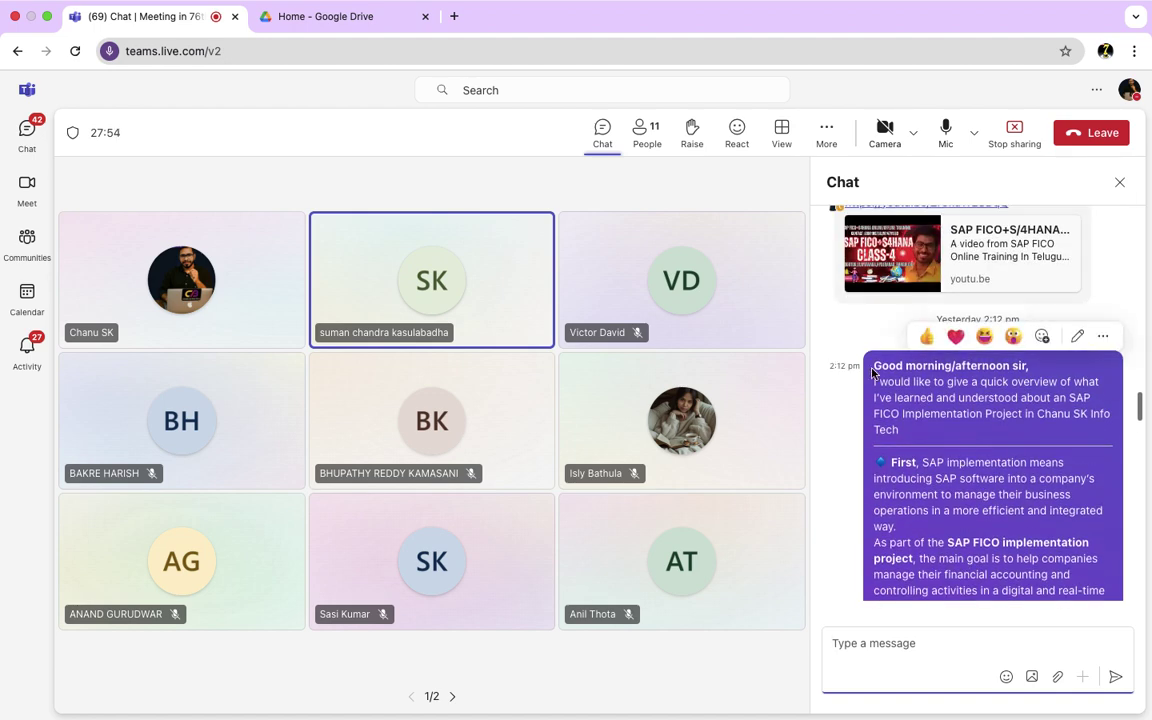
Step: Highlight the chat history from the sample presentation onward, review it down to the latest replies, and clear the selection
{"action": "left_click_drag", "start_coordinate": [790, 335], "coordinate": [1028, 643]}
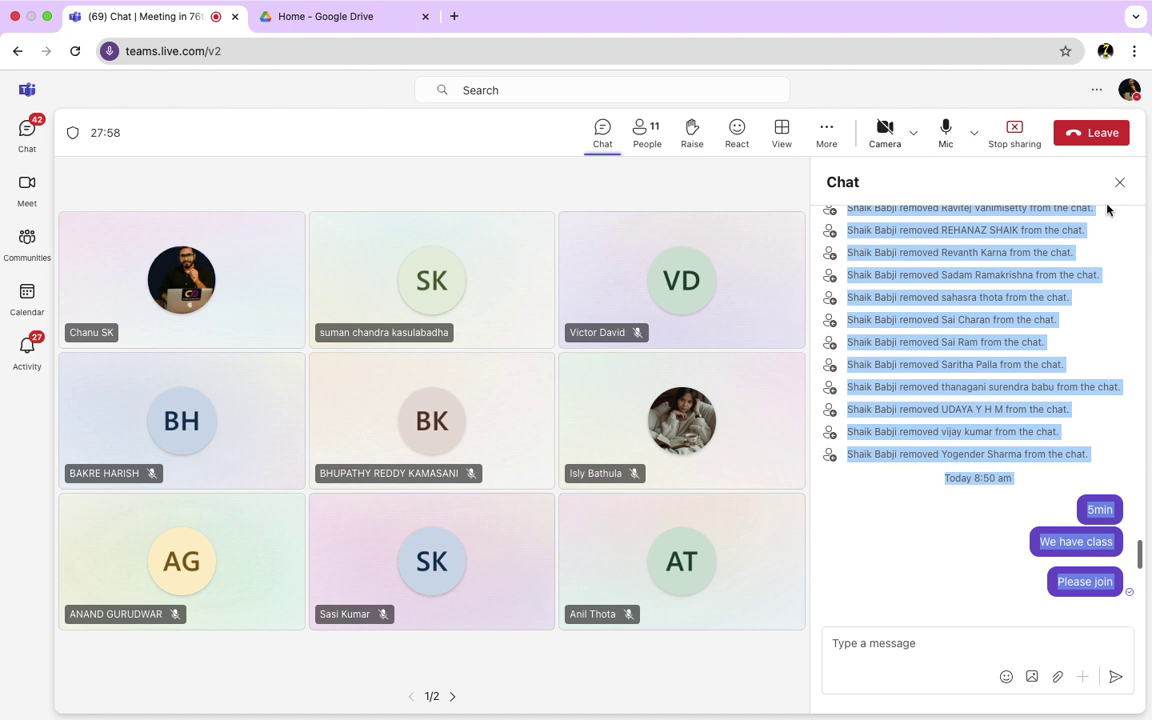
{"action": "mouse_move", "coordinate": [455, 5]}
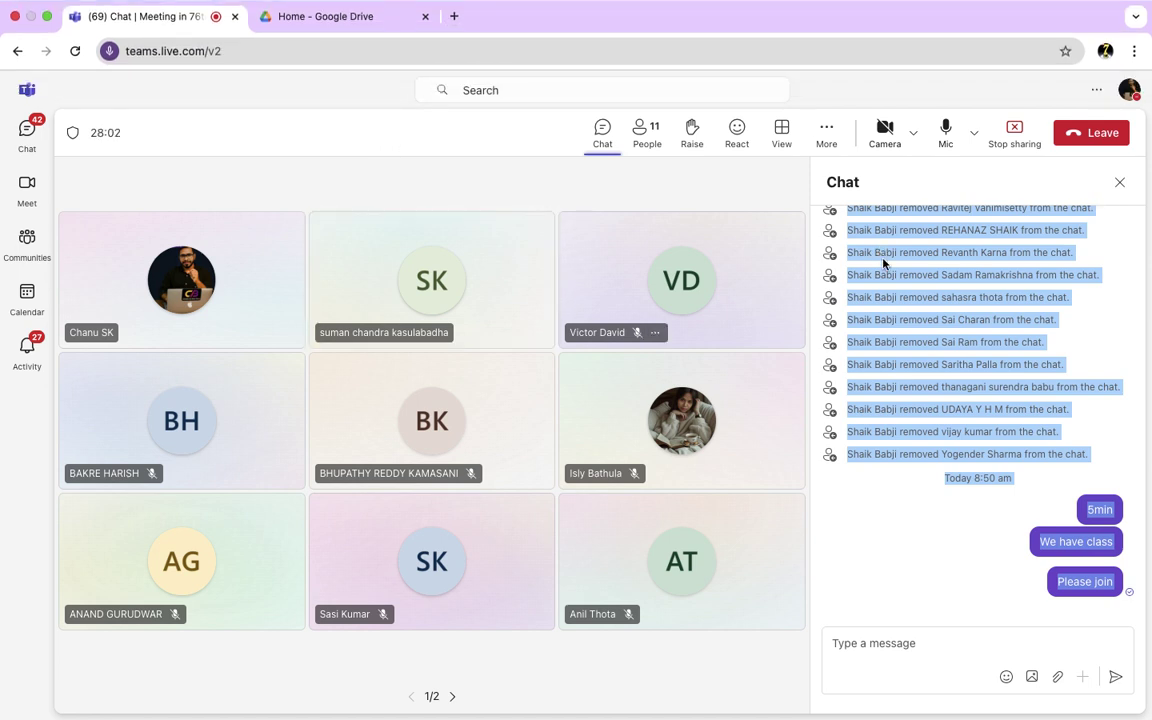
{"action": "scroll", "coordinate": [918, 347], "scroll_direction": "up", "scroll_amount": 15}
{"action": "scroll", "coordinate": [918, 402], "scroll_direction": "up", "scroll_amount": 10}
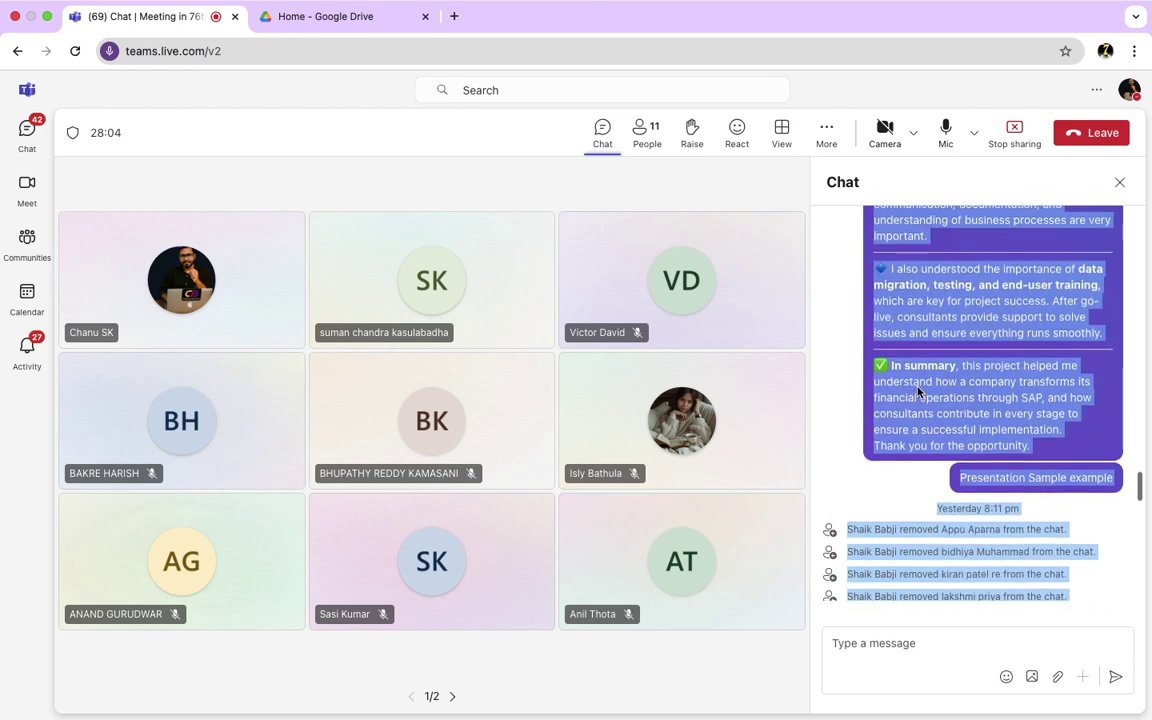
{"action": "scroll", "coordinate": [918, 391], "scroll_direction": "down", "scroll_amount": 9}
{"action": "scroll", "coordinate": [918, 392], "scroll_direction": "down", "scroll_amount": 15}
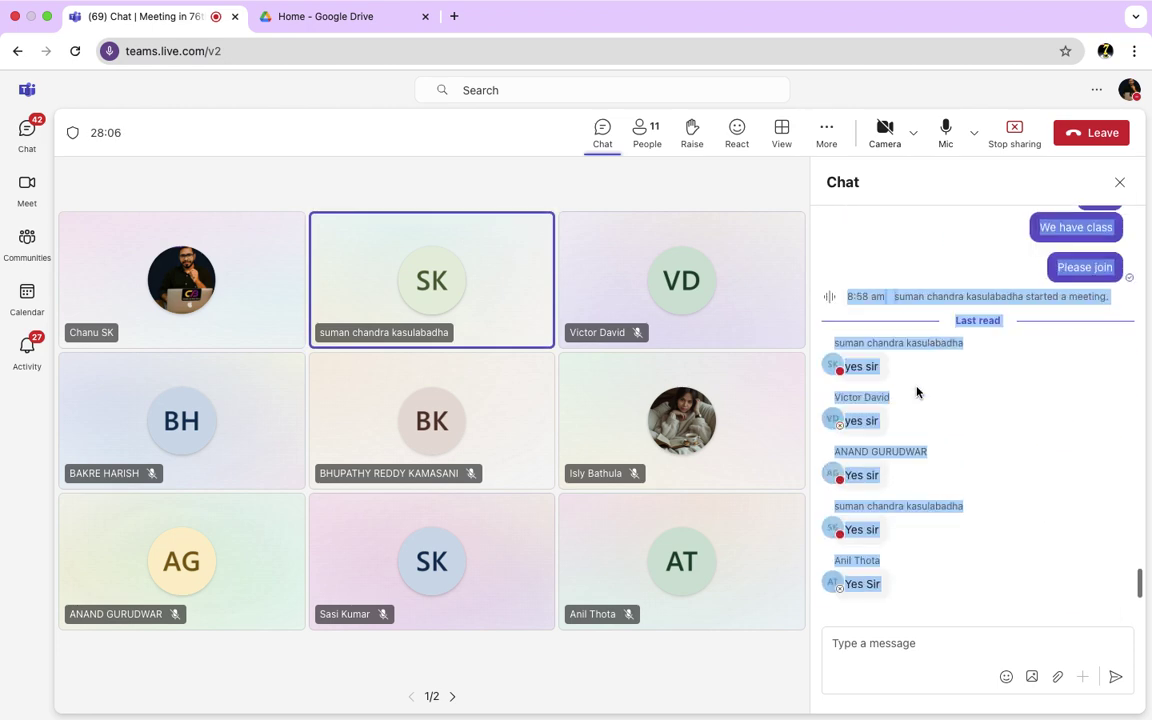
{"action": "left_click", "coordinate": [975, 417]}
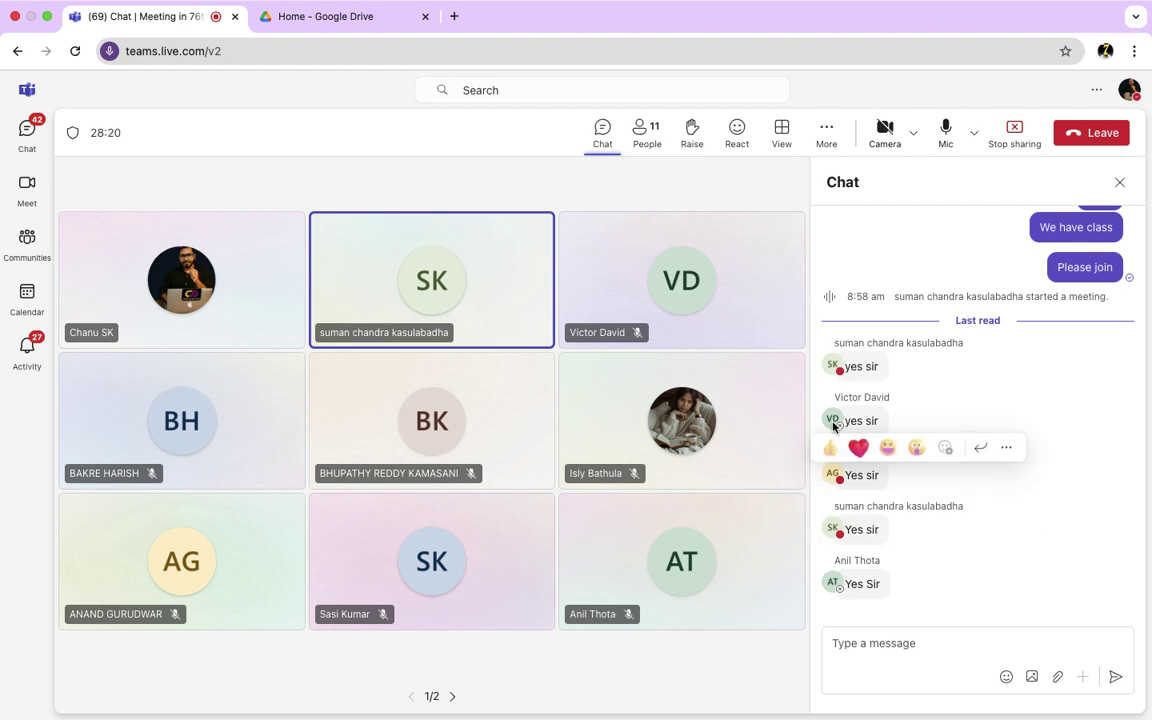
{"action": "mouse_move", "coordinate": [833, 427]}
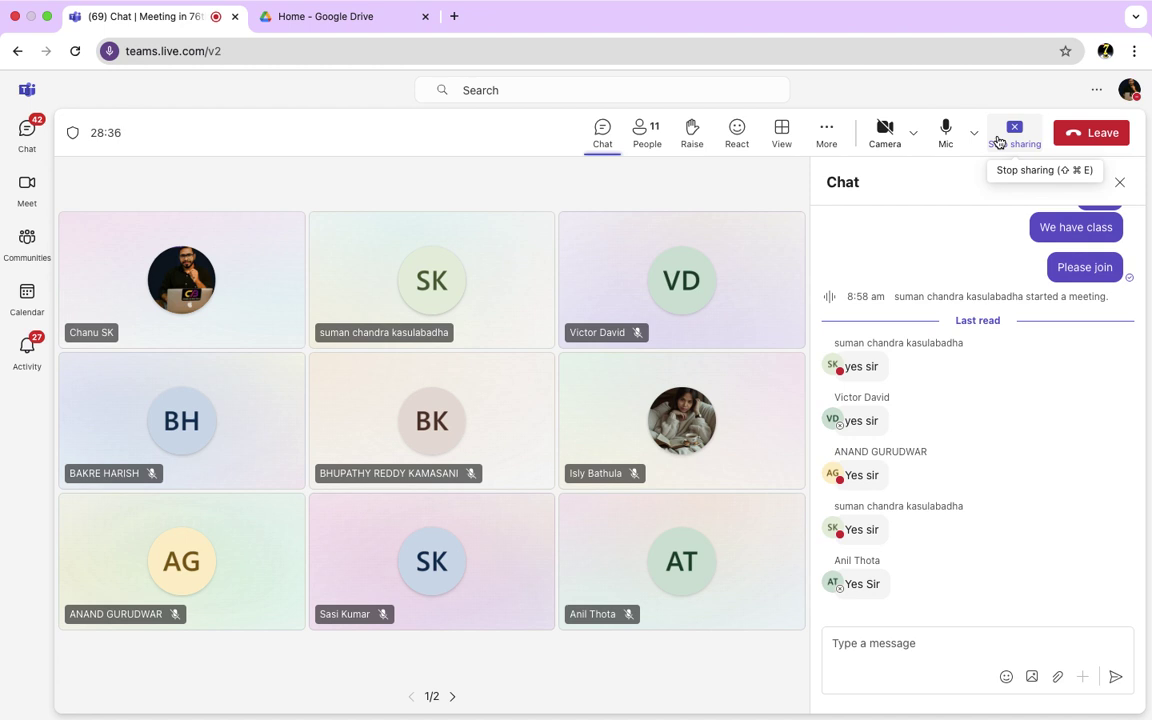
{"action": "mouse_move", "coordinate": [416, 3]}
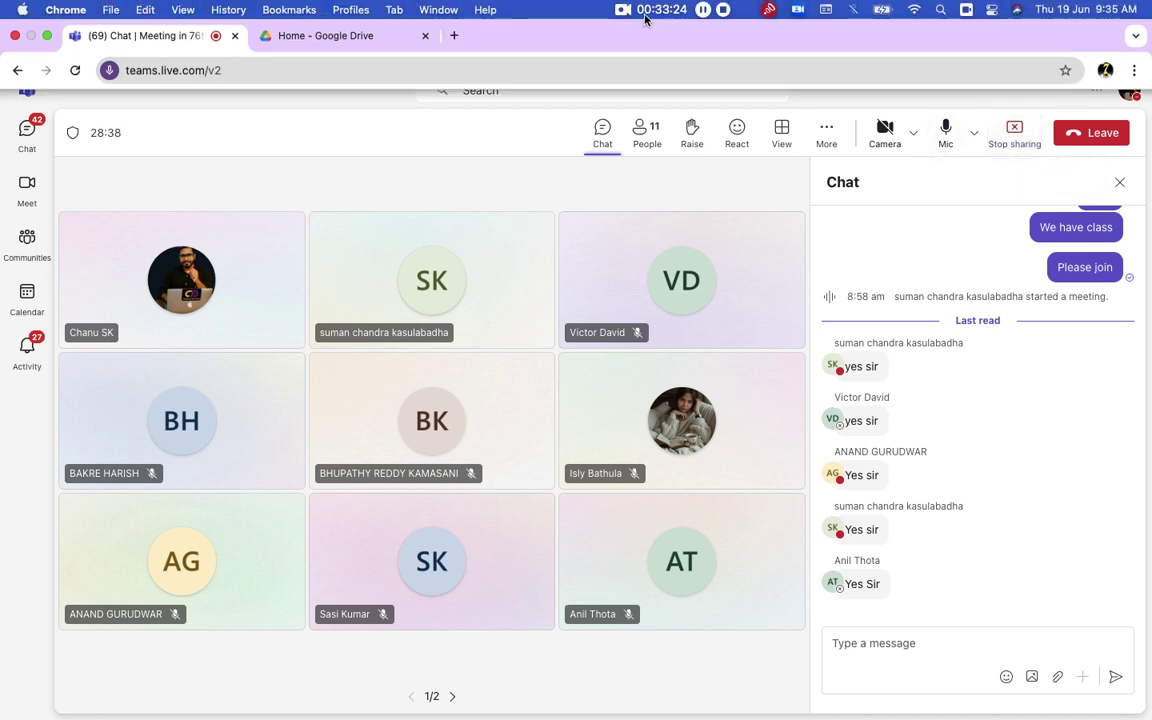